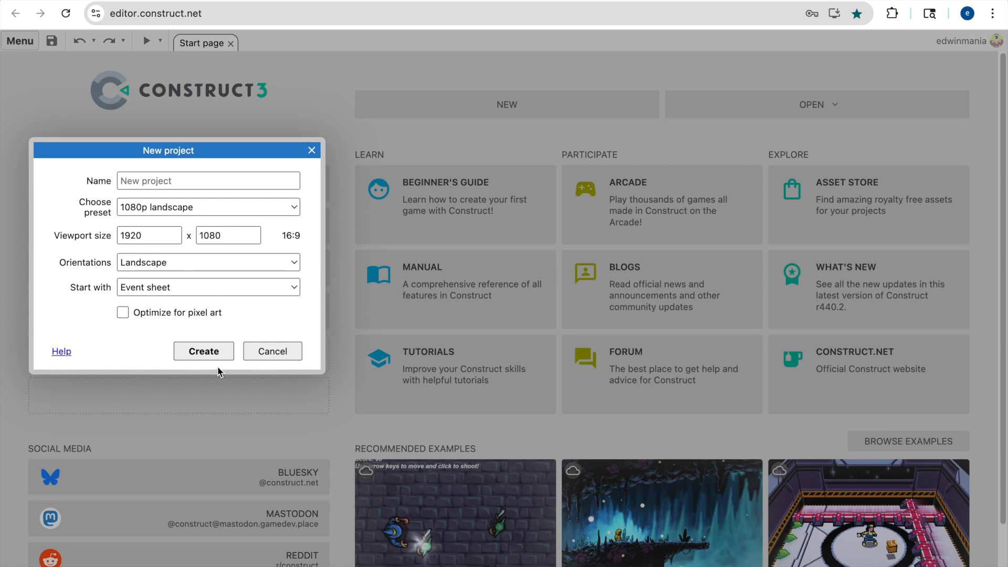
# Create a new project named Test_Platformer with the 1080p landscape preset.
pyautogui.click(205, 183)
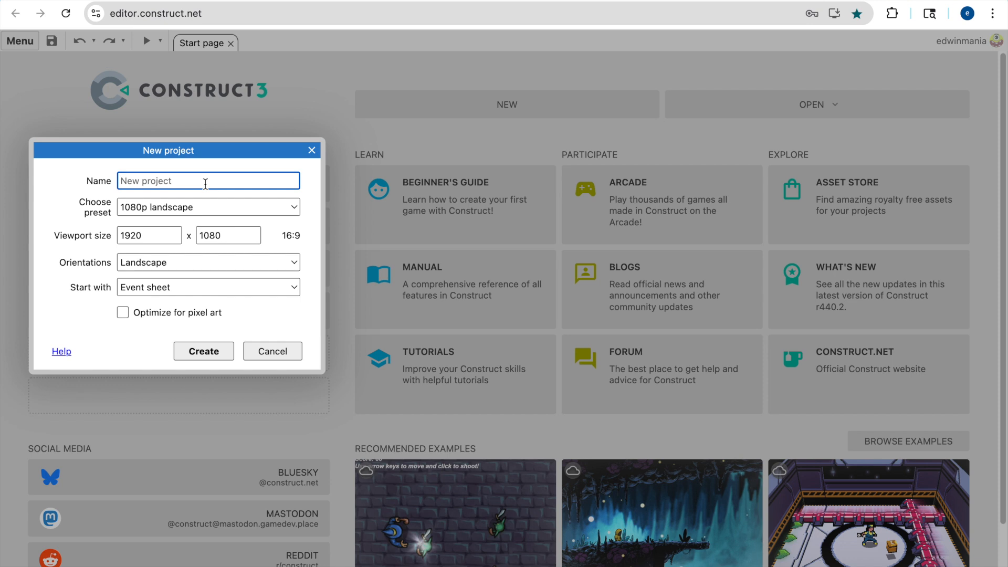
pyautogui.write('Test_Platformer')
pyautogui.press('Return')
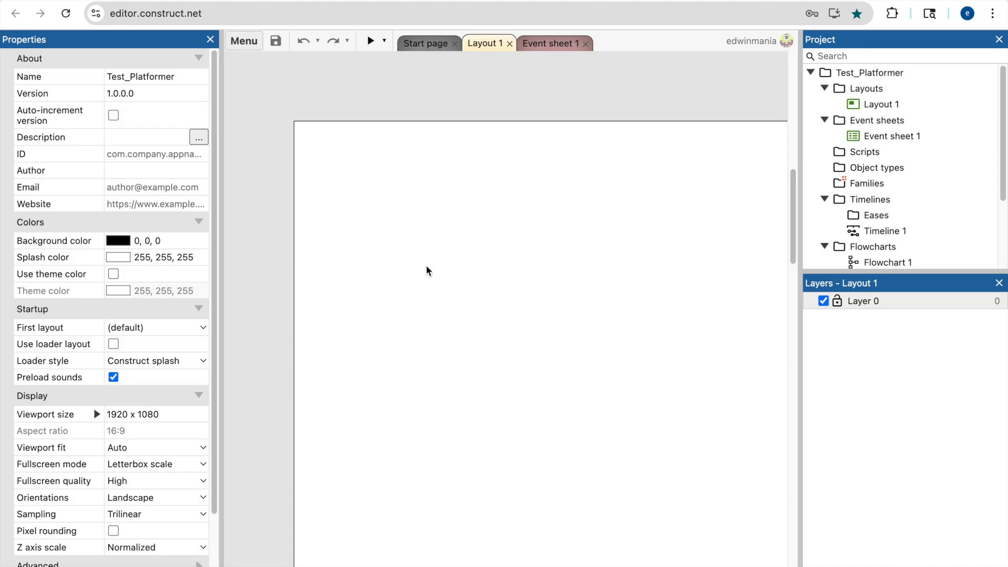
# Examine the layout's extent and size property, and compare them with the project's viewport size.
pyautogui.keyDown('ctrl'); pyautogui.scroll(-5, 565, 298); pyautogui.keyUp('ctrl')
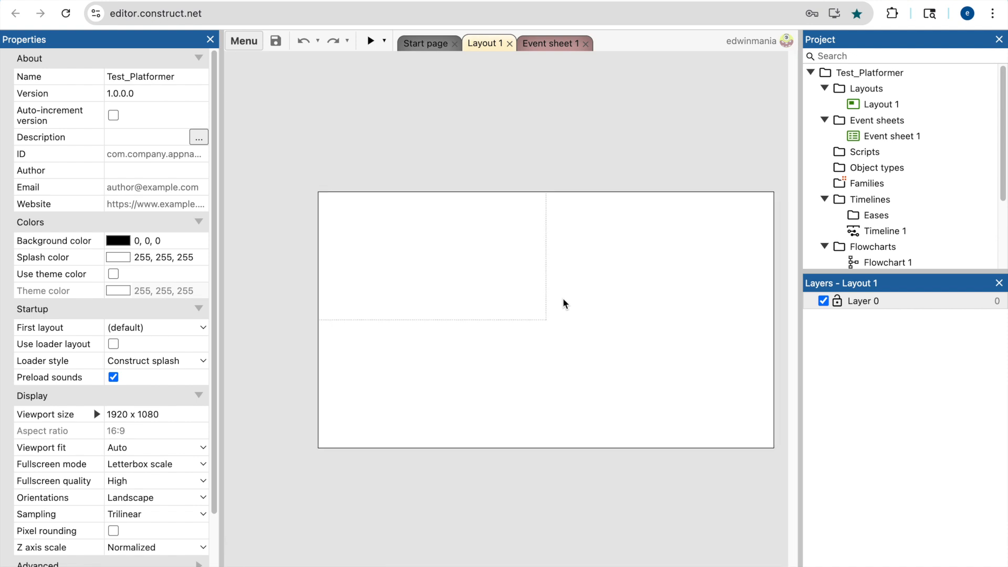
pyautogui.keyDown('ctrl'); pyautogui.scroll(3, 565, 297); pyautogui.keyUp('ctrl')
pyautogui.keyDown('ctrl'); pyautogui.scroll(-1, 566, 296); pyautogui.keyUp('ctrl')
pyautogui.moveTo(596, 290); pyautogui.dragTo(563, 290, button='middle')
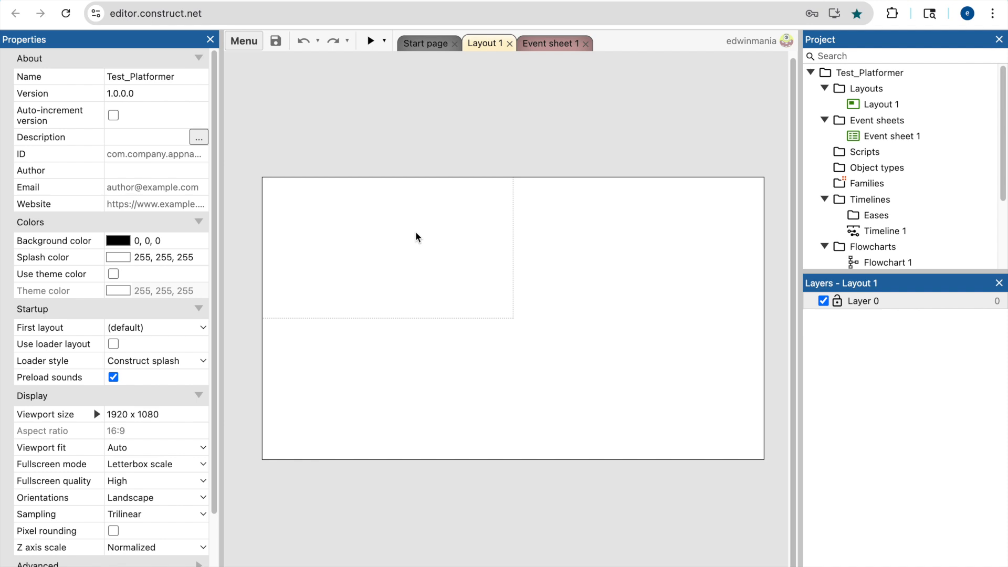
pyautogui.keyDown('ctrl'); pyautogui.scroll(2, 502, 270); pyautogui.keyUp('ctrl')
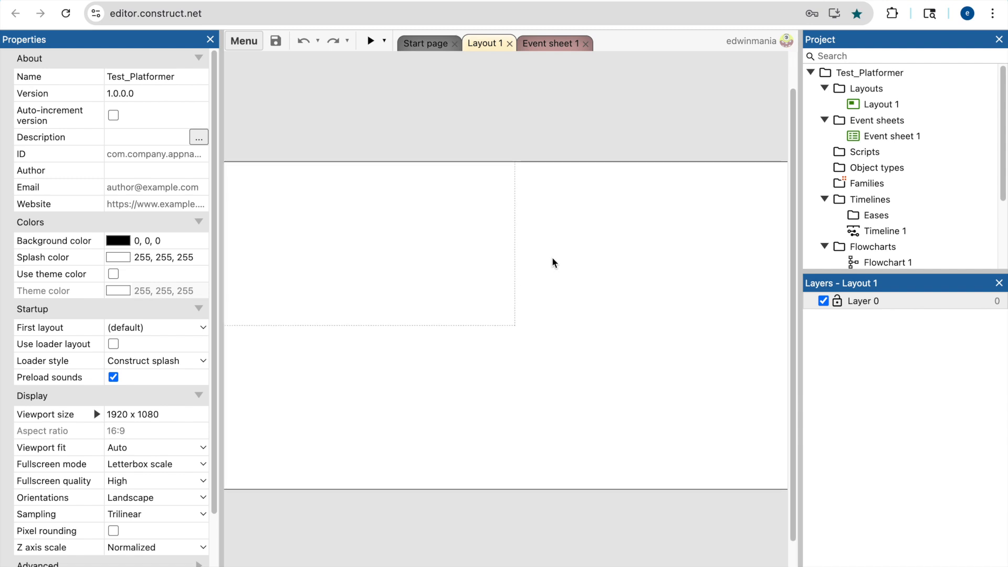
pyautogui.click(594, 250)
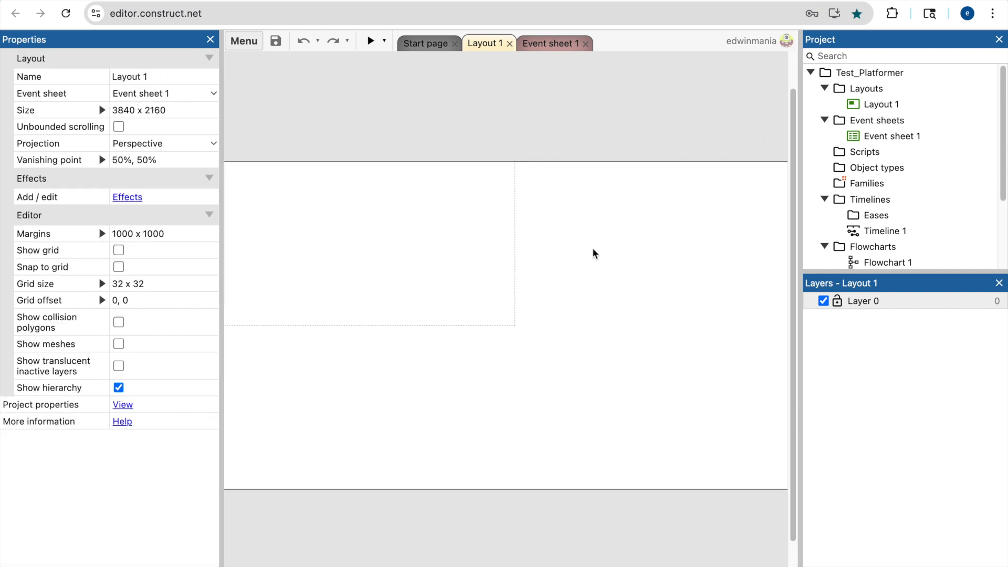
pyautogui.click(148, 111)
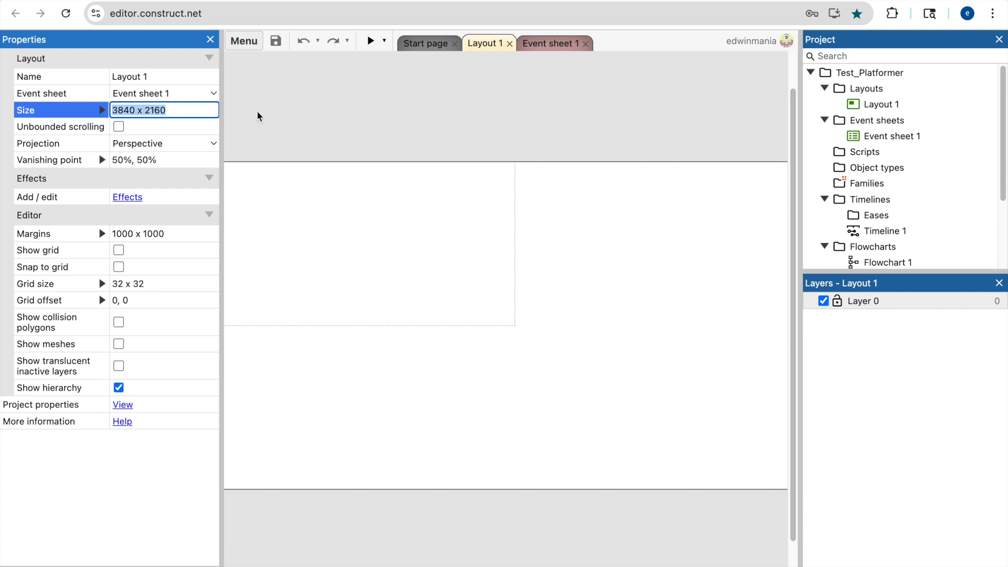
pyautogui.click(627, 226)
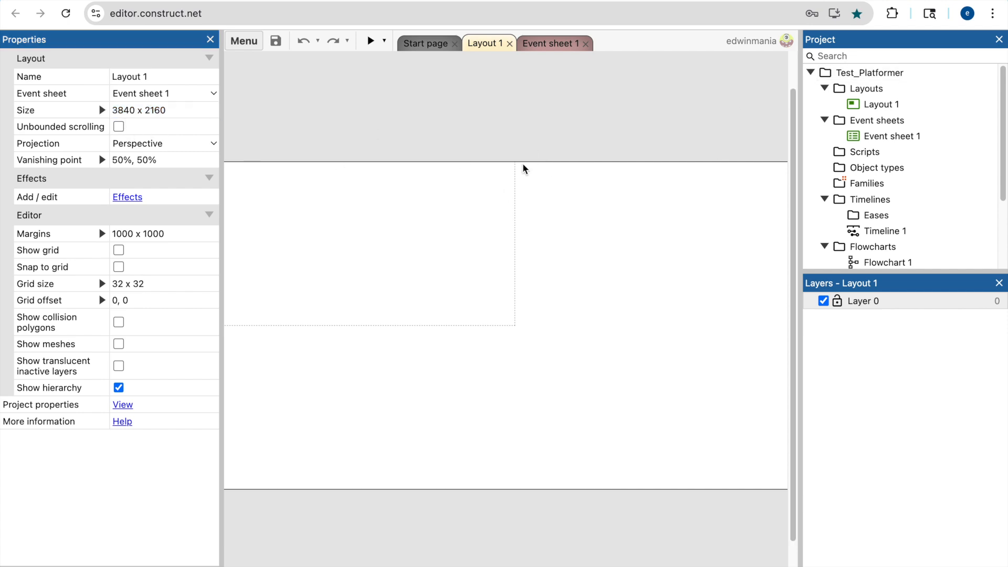
pyautogui.moveTo(416, 324); pyautogui.dragTo(445, 340, button='middle')
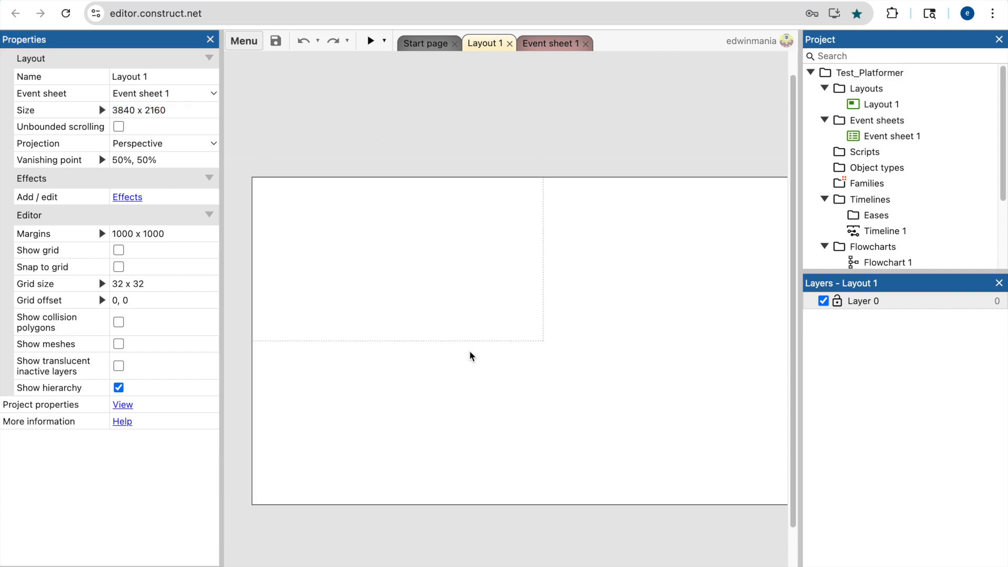
pyautogui.click(866, 74)
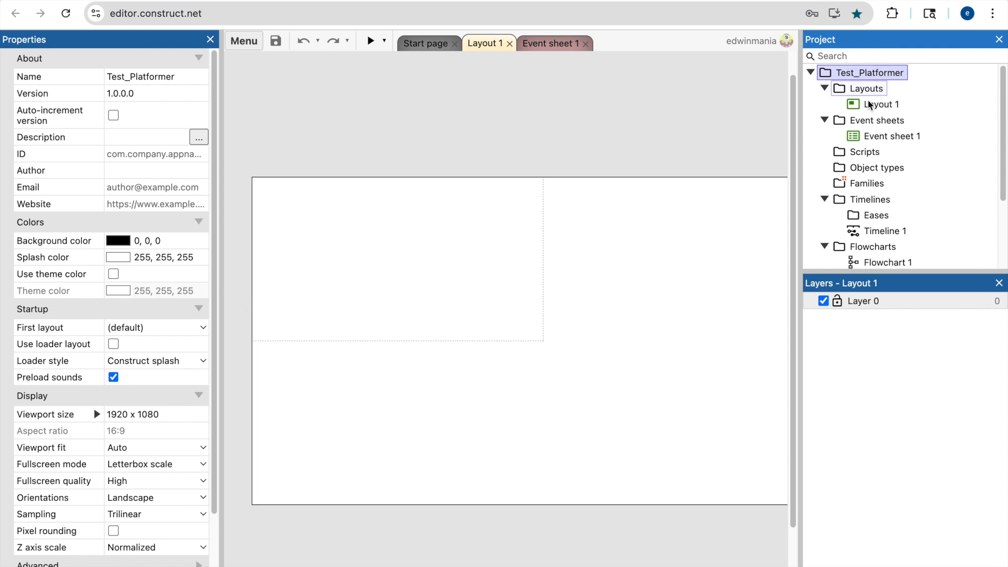
pyautogui.click(162, 412)
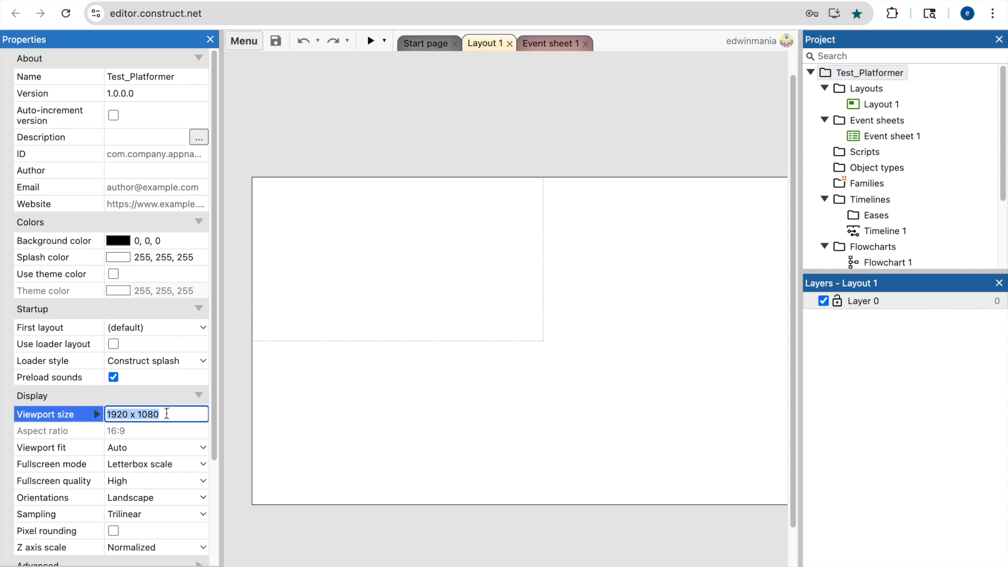
pyautogui.click(546, 341)
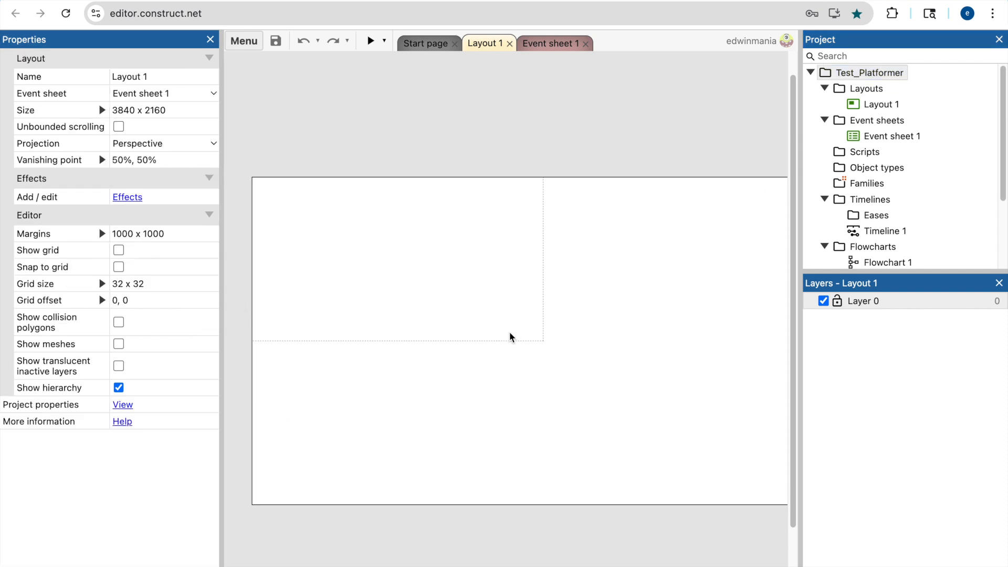
# Set the size of Layout 1 to 1920 x 1080.
pyautogui.click(871, 104)
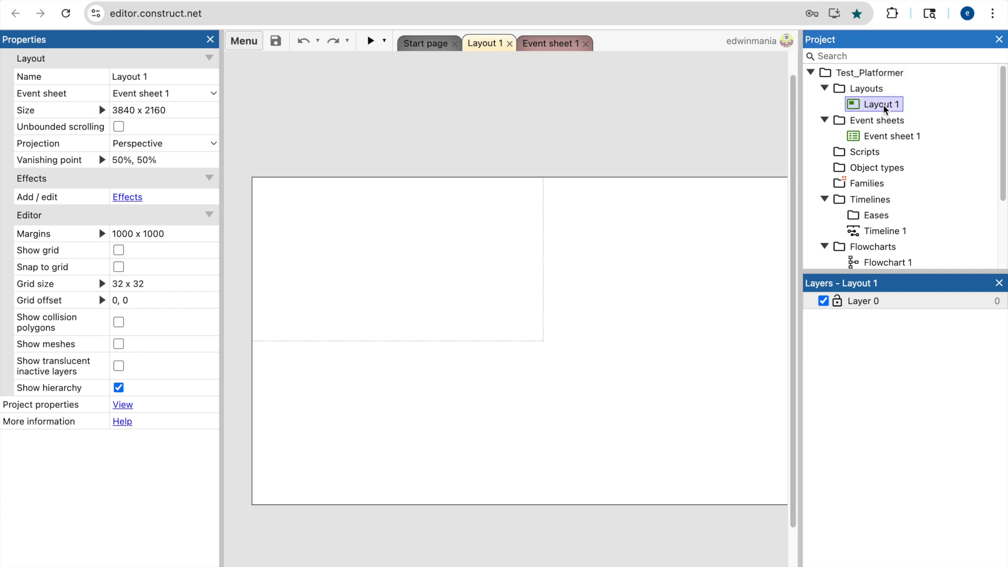
pyautogui.click(164, 110)
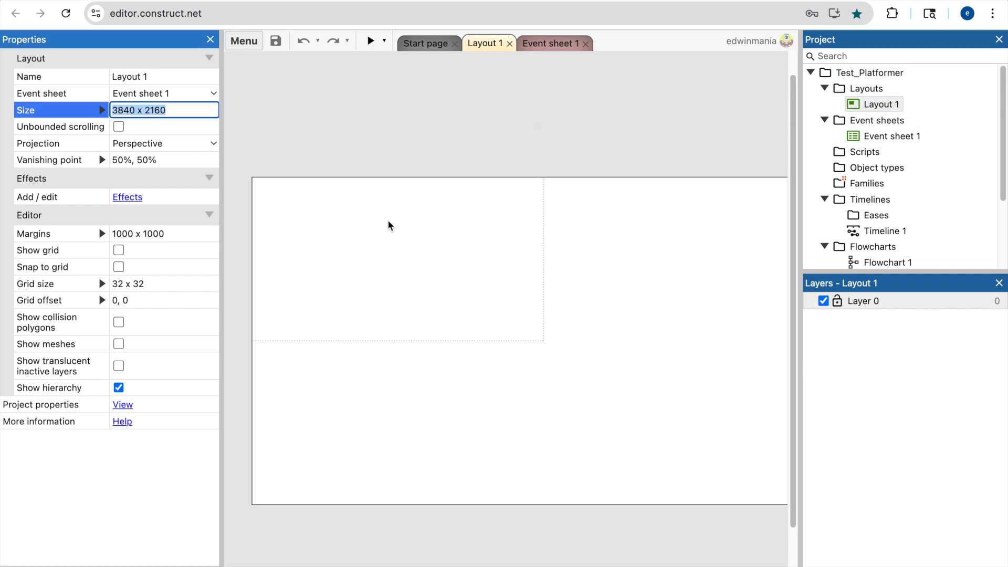
pyautogui.write('1920 x 1080')
pyautogui.press('Return')
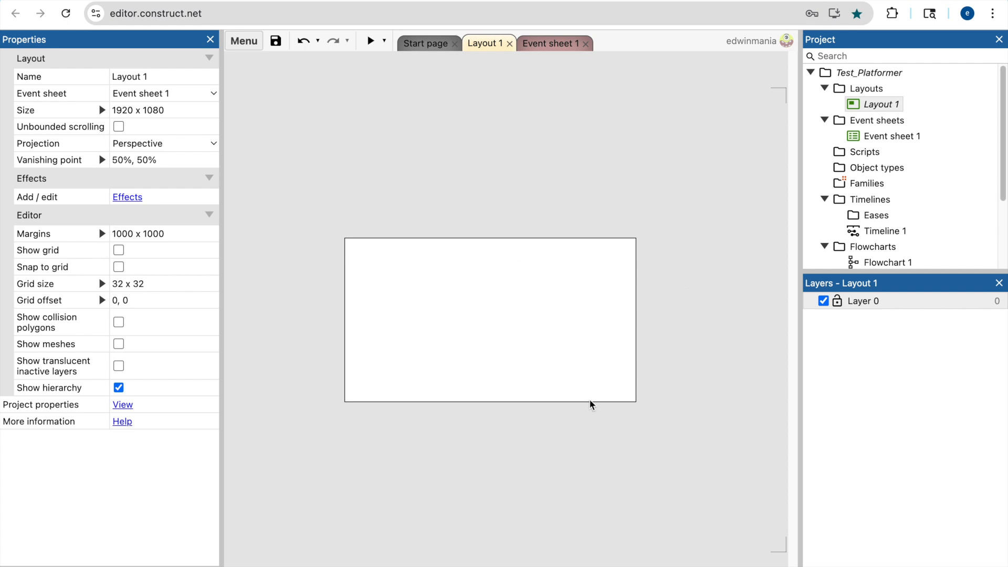
# Insert a new Sprite object and place it near the middle of the layout, at about 817, 516.
pyautogui.keyDown('ctrl'); pyautogui.scroll(2, 480, 323); pyautogui.keyUp('ctrl')
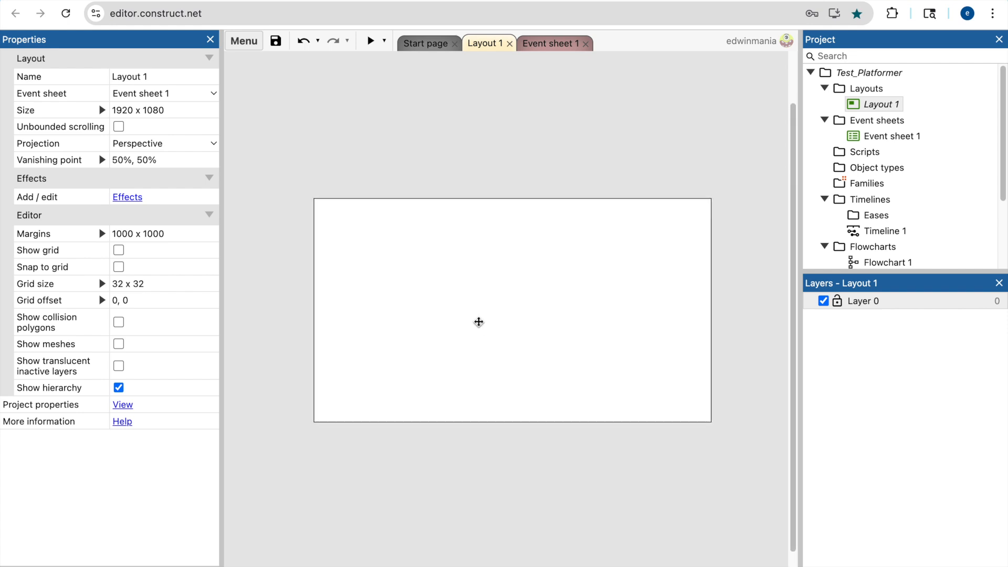
pyautogui.hscroll(1, 479, 322)
pyautogui.scroll(-1, 479, 321)
pyautogui.doubleClick(415, 282)
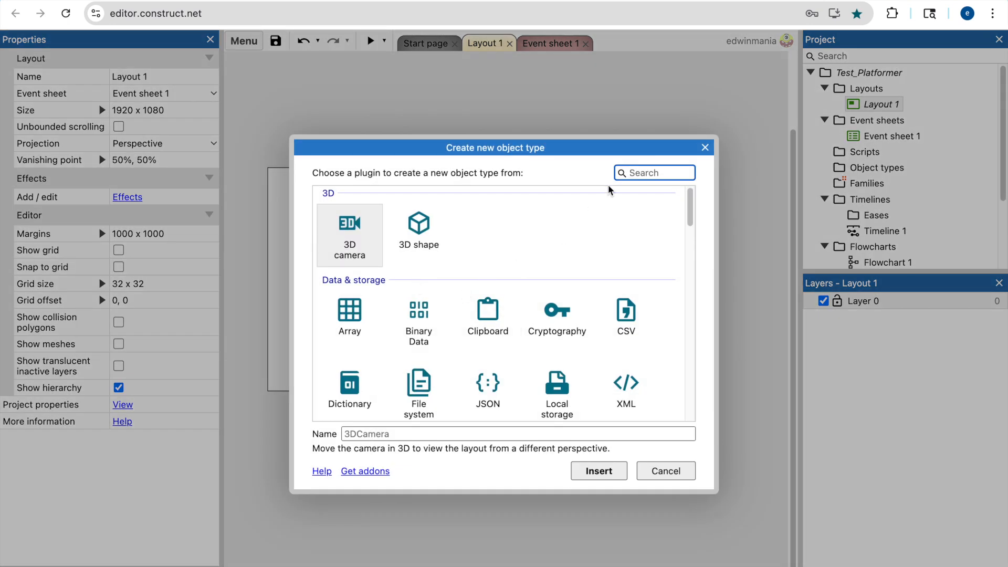
pyautogui.write('spr')
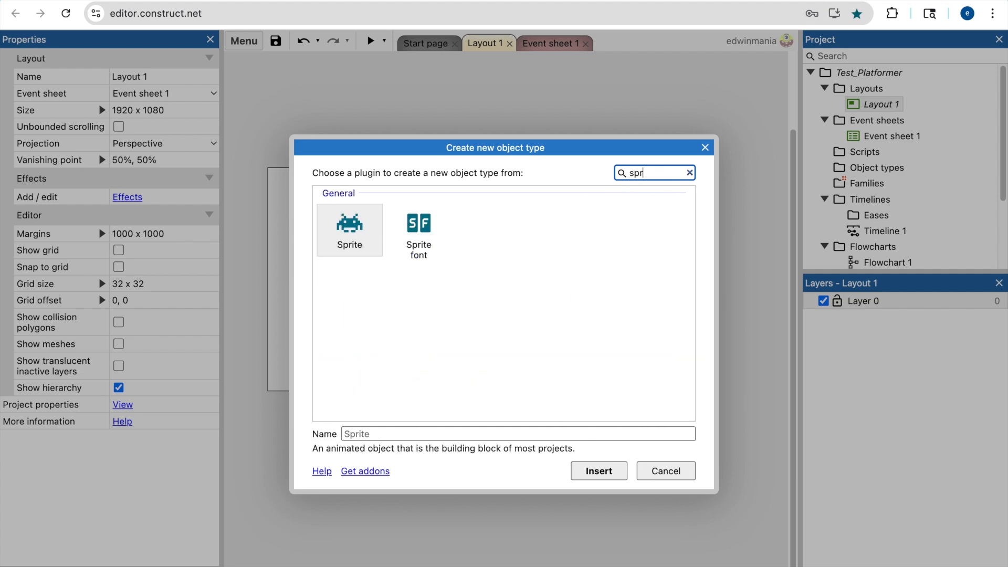
pyautogui.doubleClick(340, 236)
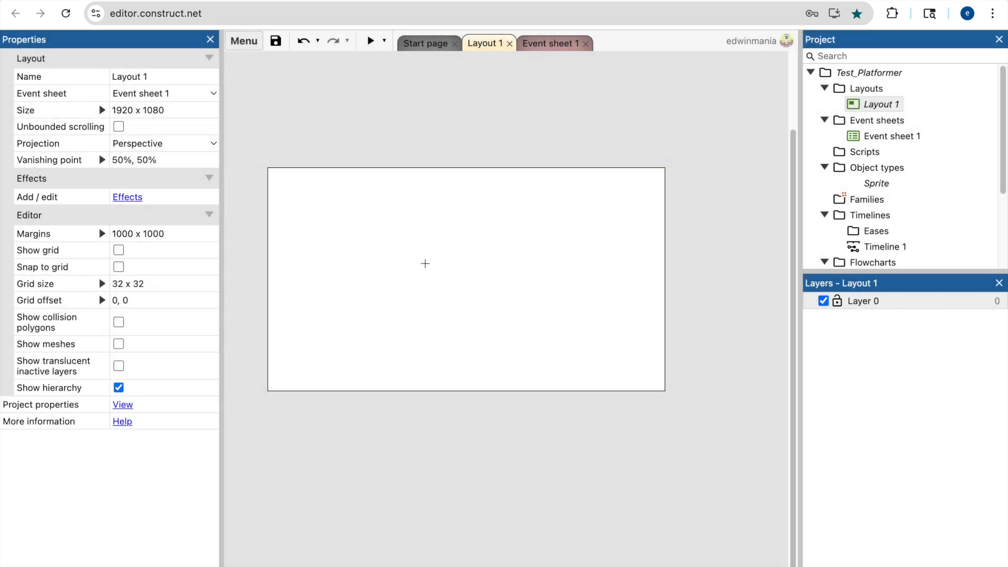
pyautogui.click(436, 271)
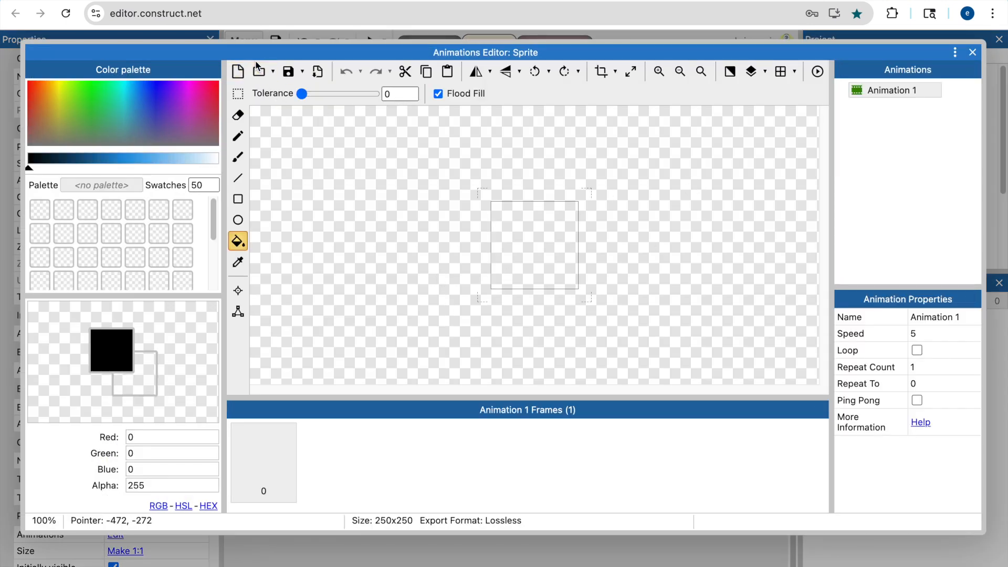
# Fill the sprite's frame with blue (RGB 46, 4, 251) and close the animations editor.
pyautogui.moveTo(210, 101)
pyautogui.mouseDown()
pyautogui.moveTo(217, 83)
pyautogui.moveTo(162, 100)
pyautogui.moveTo(160, 84)
pyautogui.mouseUp()
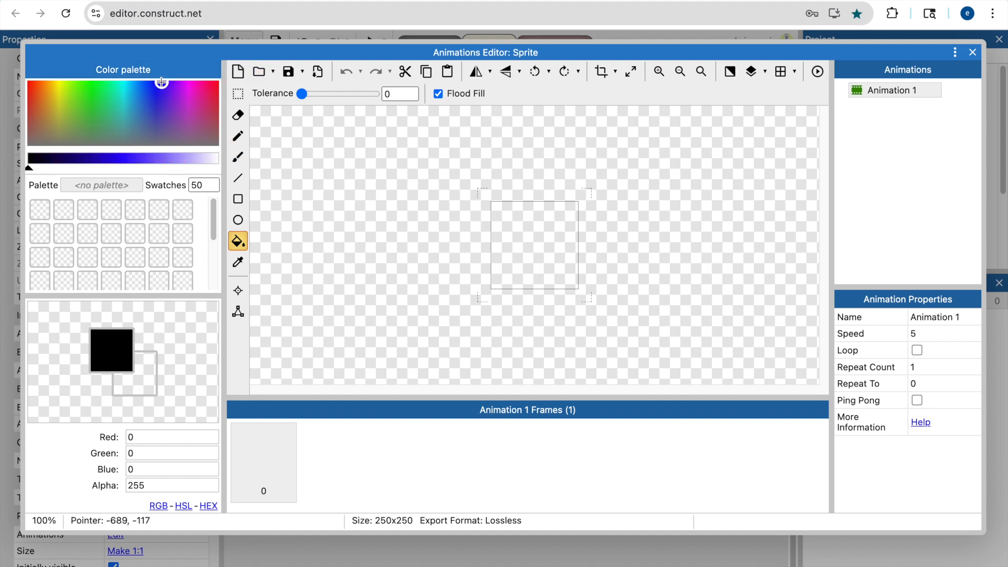
pyautogui.click(130, 164)
pyautogui.click(124, 165)
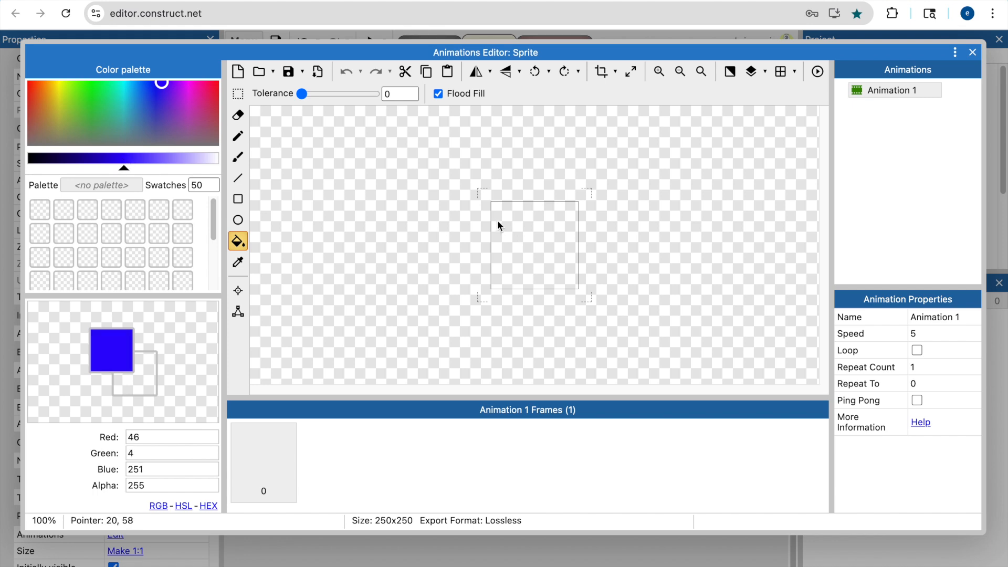
pyautogui.click(525, 232)
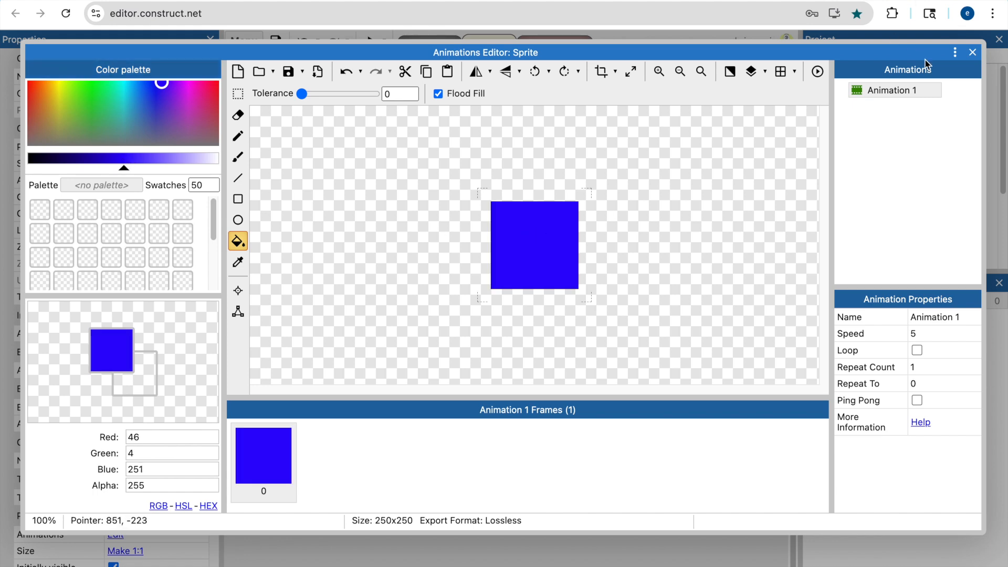
pyautogui.click(972, 58)
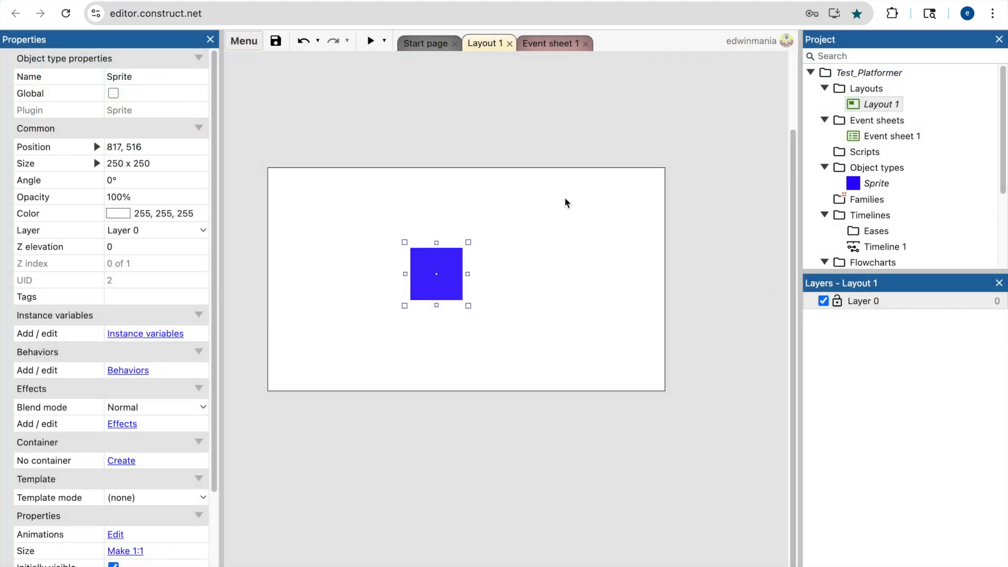
# Resize the blue sprite to a narrow upright rectangle of about 69 x 136.
pyautogui.click(569, 315)
pyautogui.moveTo(423, 279); pyautogui.dragTo(444, 284)
pyautogui.click(528, 307)
pyautogui.click(461, 279)
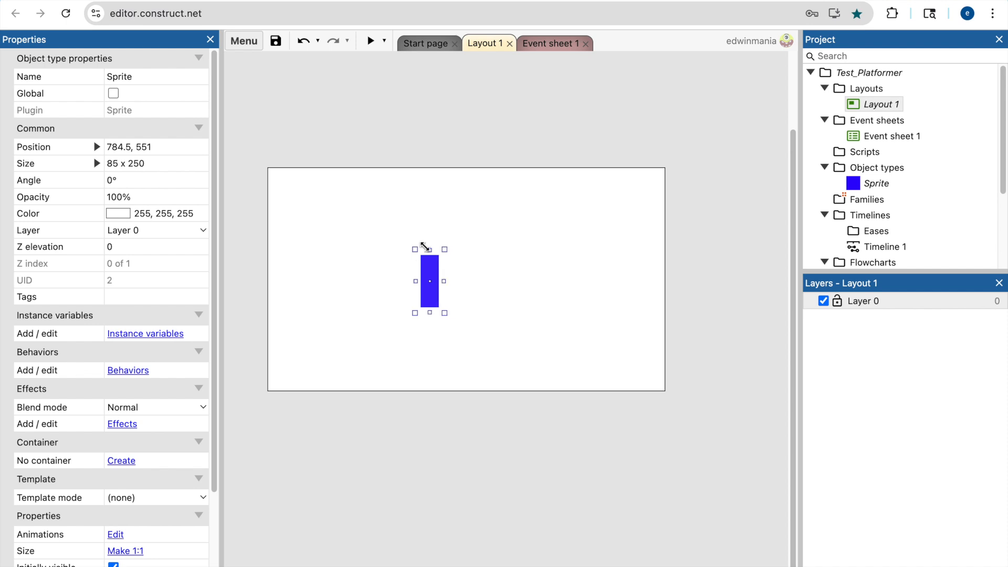
pyautogui.moveTo(431, 249); pyautogui.dragTo(442, 293)
pyautogui.click(423, 277)
pyautogui.click(426, 292)
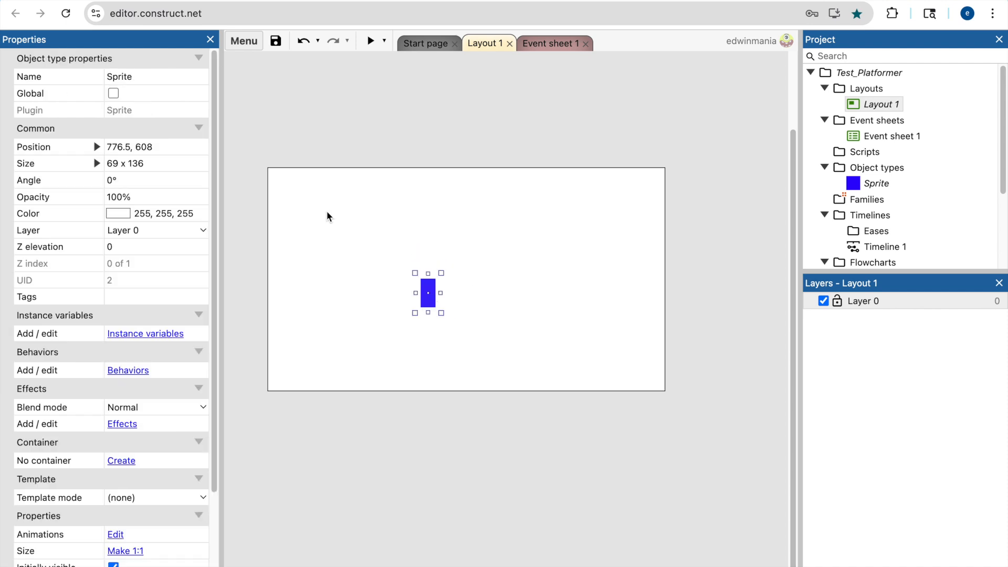
# Rename the blue sprite as Player and deselect it.
pyautogui.click(161, 76)
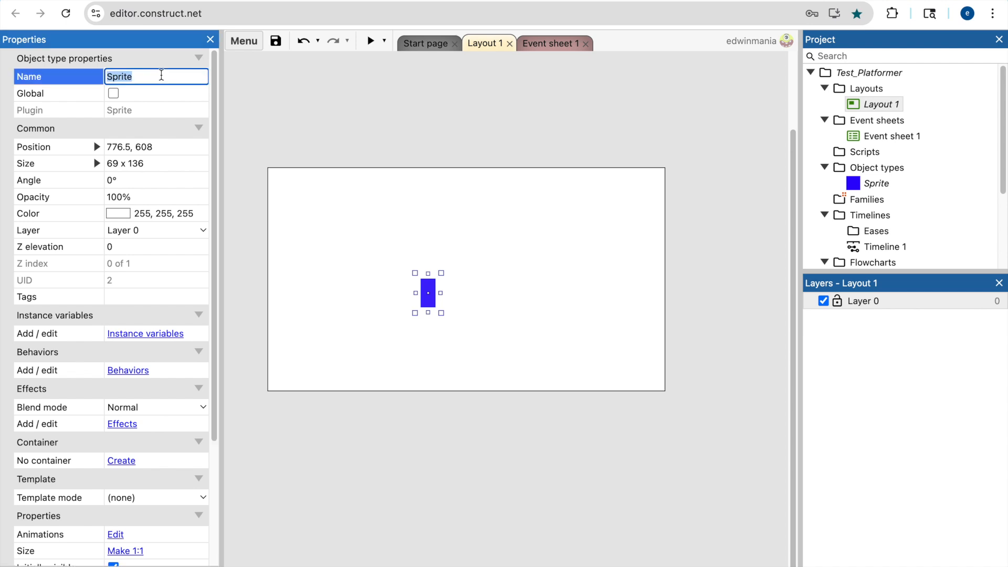
pyautogui.click(480, 309)
pyautogui.click(430, 295)
pyautogui.click(171, 78)
pyautogui.write('Player')
pyautogui.press('Return')
pyautogui.click(462, 196)
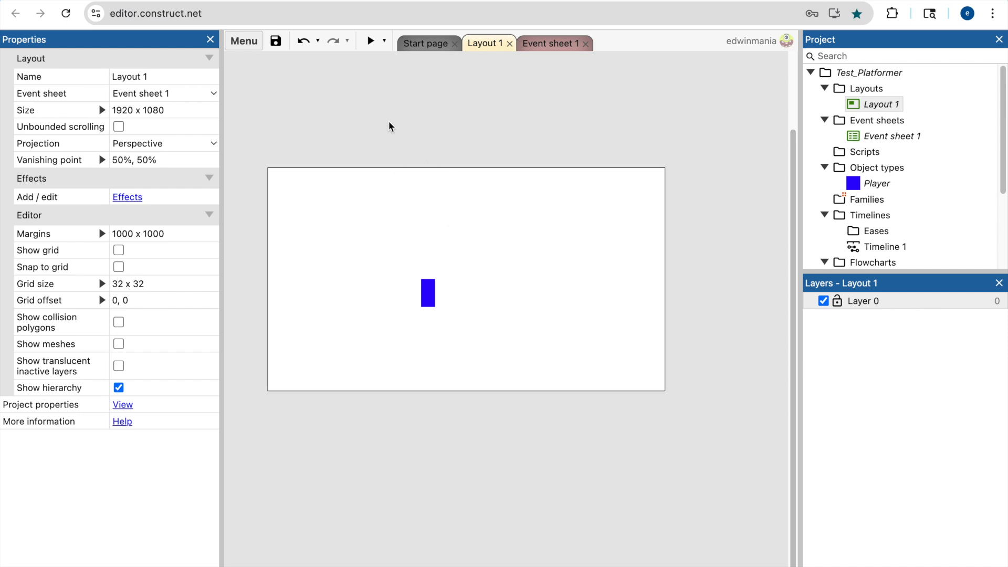
# Preview the layout in the browser, then close the preview.
pyautogui.click(371, 44)
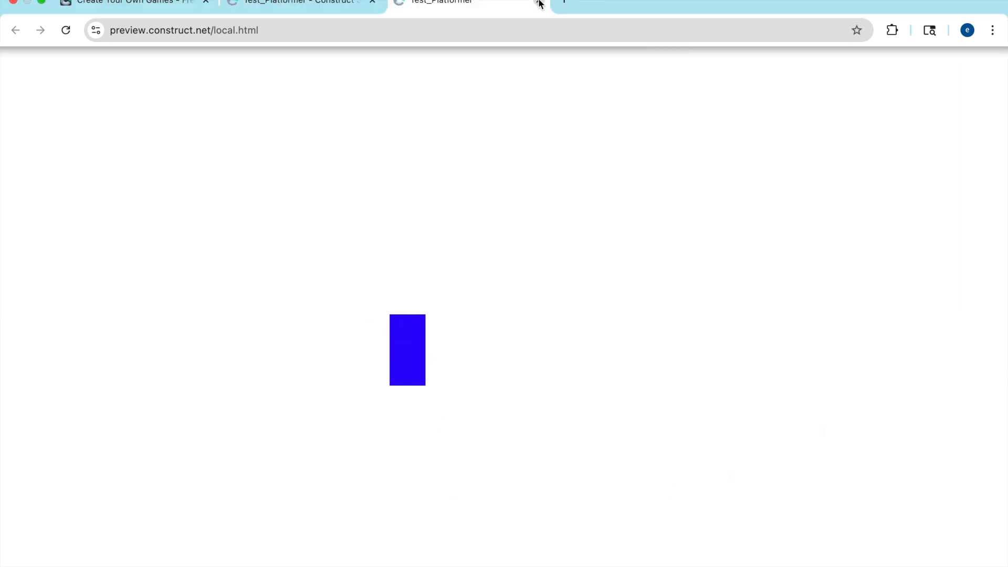
pyautogui.click(538, 2)
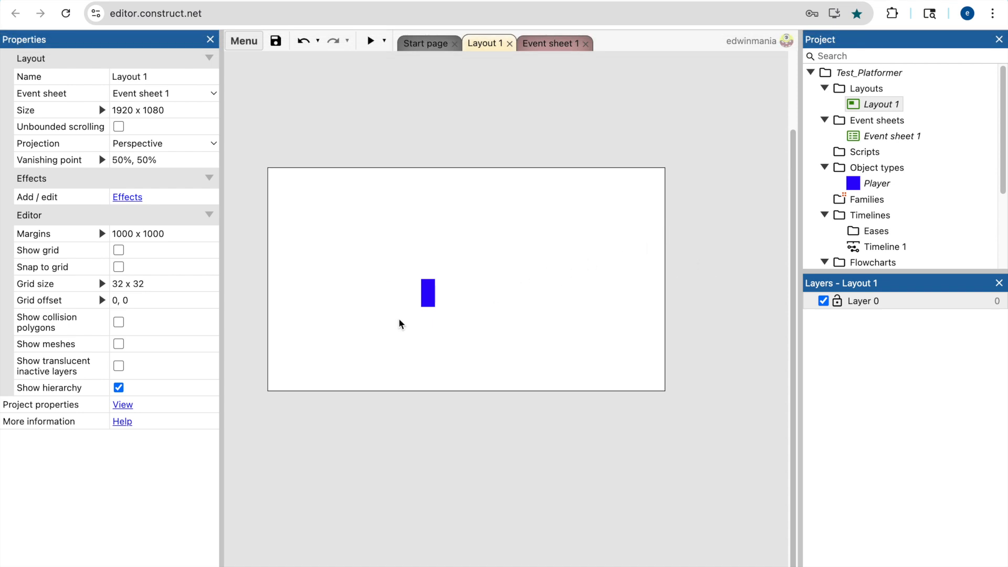
# Open the selection of new behaviors for the Player sprite.
pyautogui.click(430, 298)
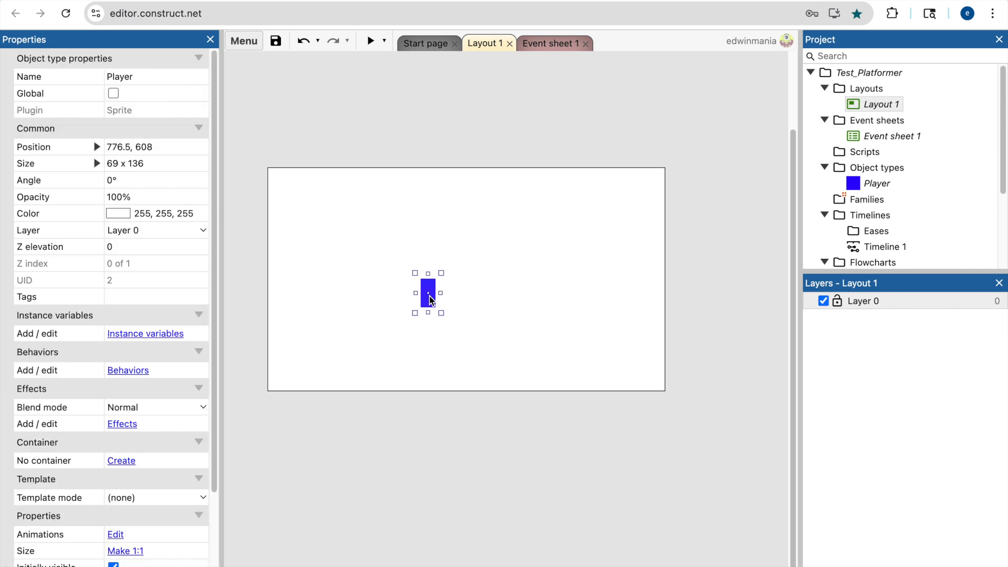
pyautogui.click(17, 353)
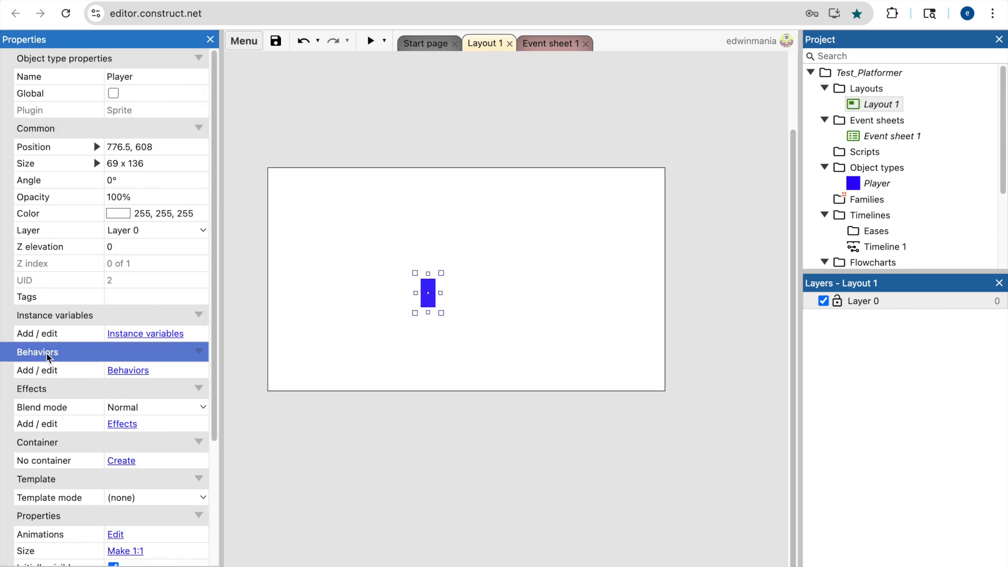
pyautogui.click(137, 372)
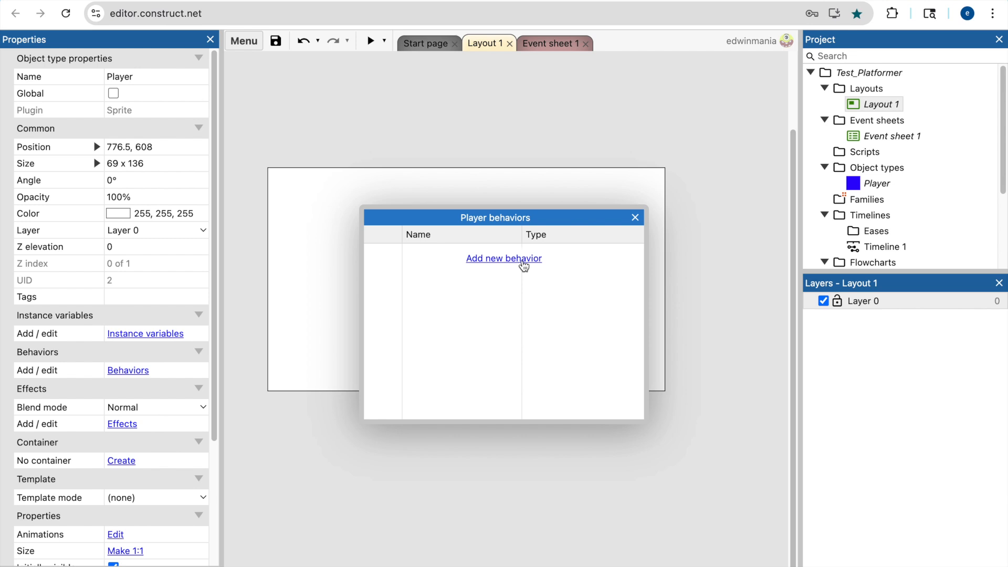
pyautogui.click(523, 263)
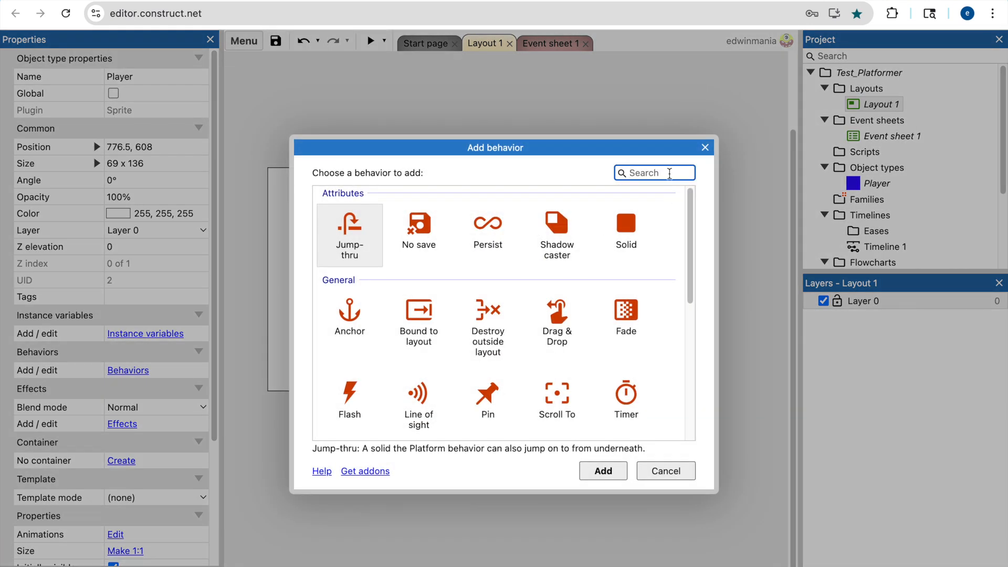
# Look through the available behaviors, examining the Attributes, General and Movements groups and the descriptions of Rotate, Sine and Car.
pyautogui.write('pla')
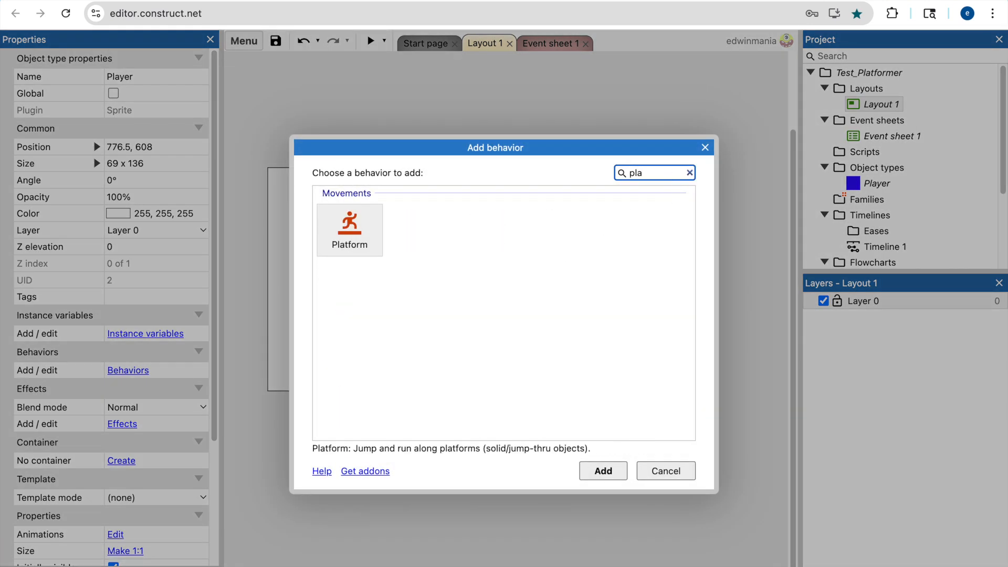
pyautogui.press('BackSpace')
pyautogui.press('BackSpace')
pyautogui.press('BackSpace')
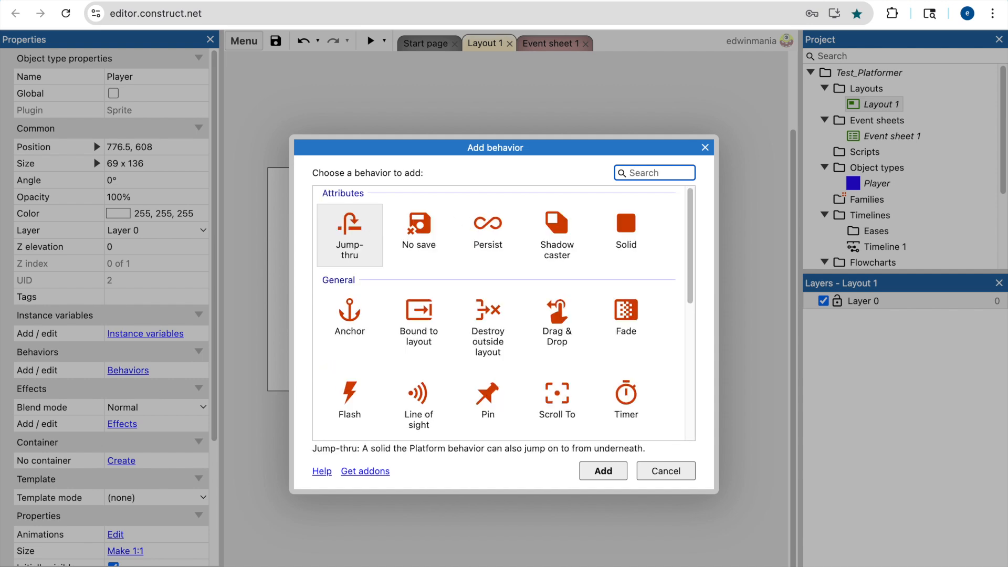
pyautogui.scroll(-3, 525, 364)
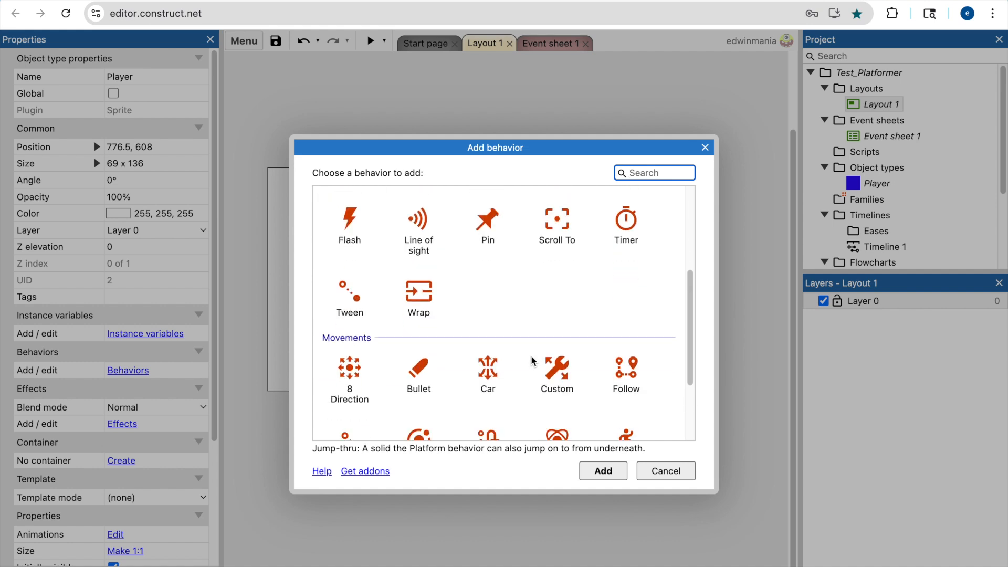
pyautogui.scroll(-2, 525, 362)
pyautogui.scroll(-1, 499, 325)
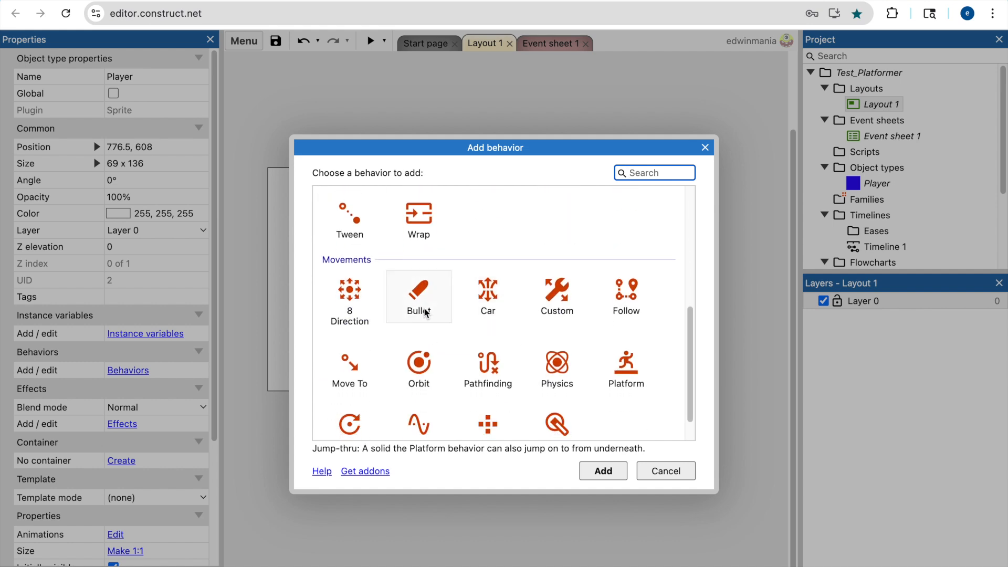
pyautogui.scroll(-1, 489, 326)
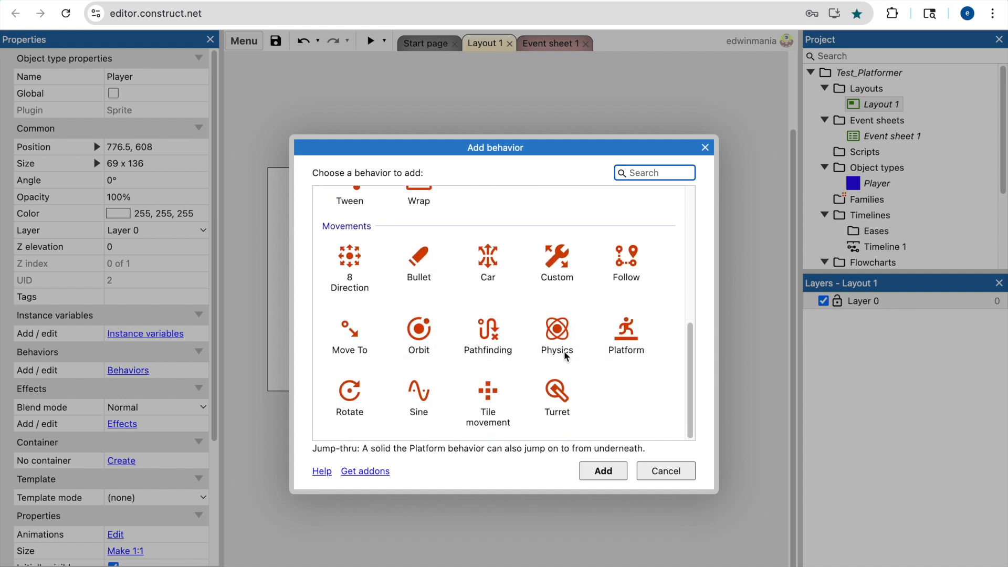
pyautogui.click(361, 402)
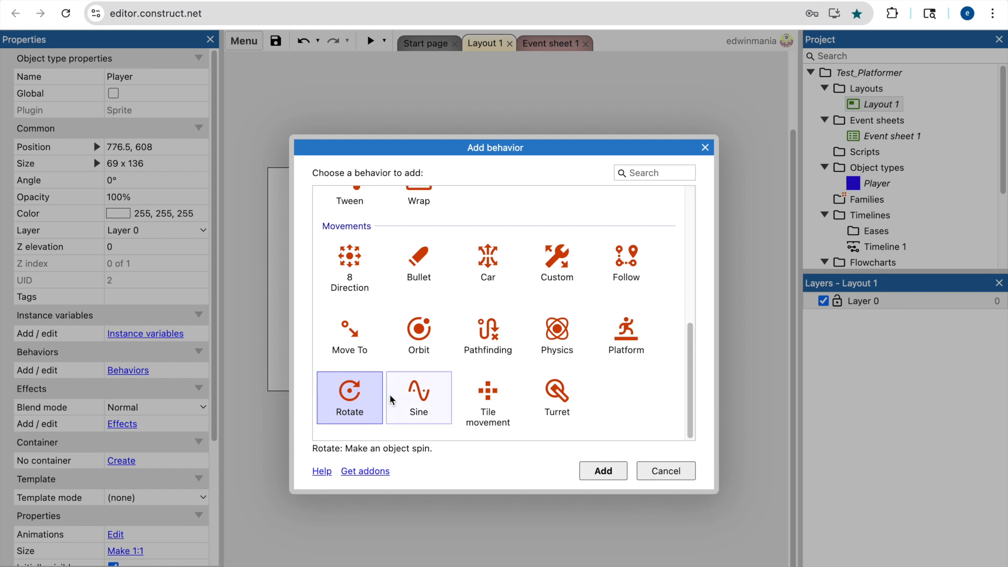
pyautogui.click(416, 402)
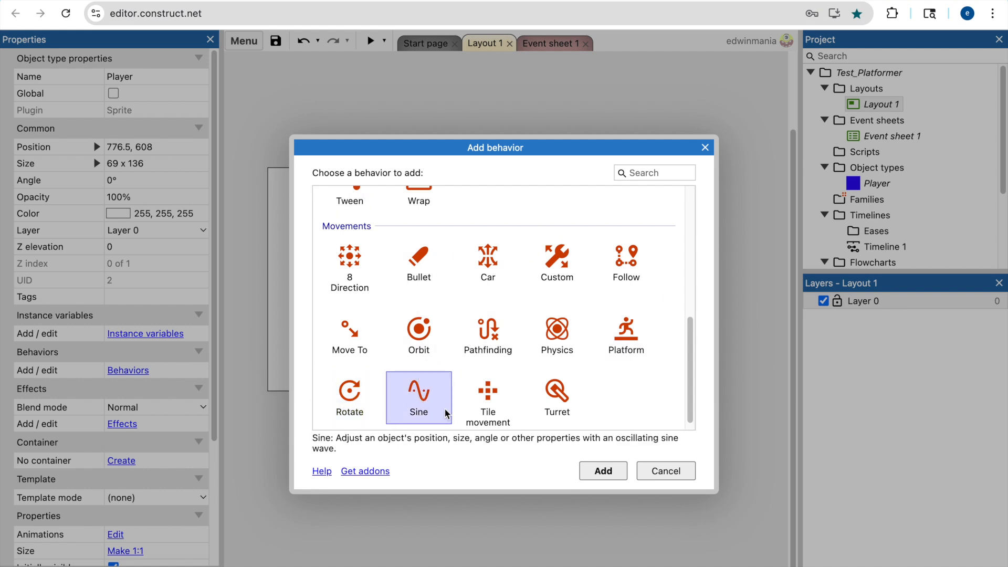
pyautogui.scroll(2, 486, 394)
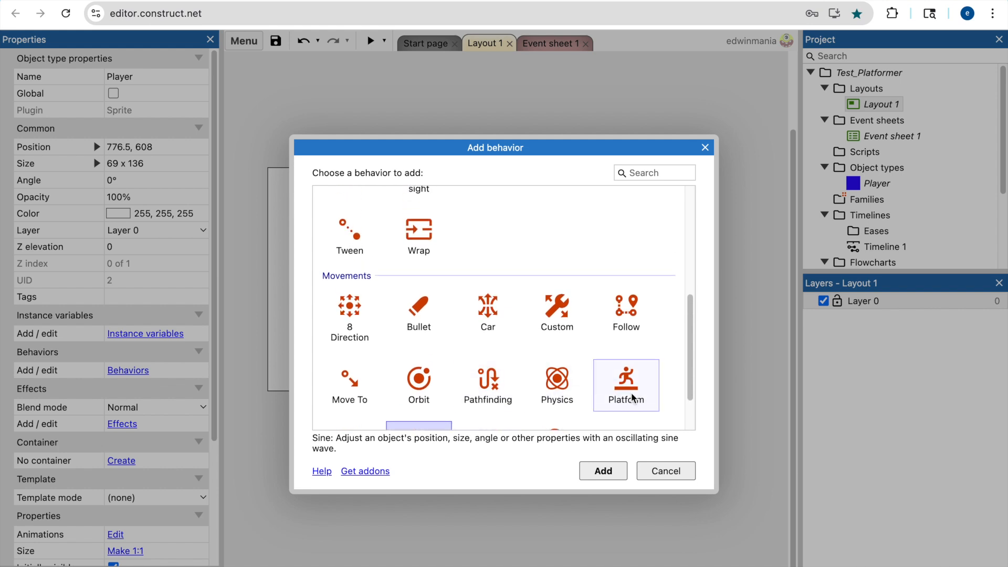
pyautogui.scroll(5, 488, 391)
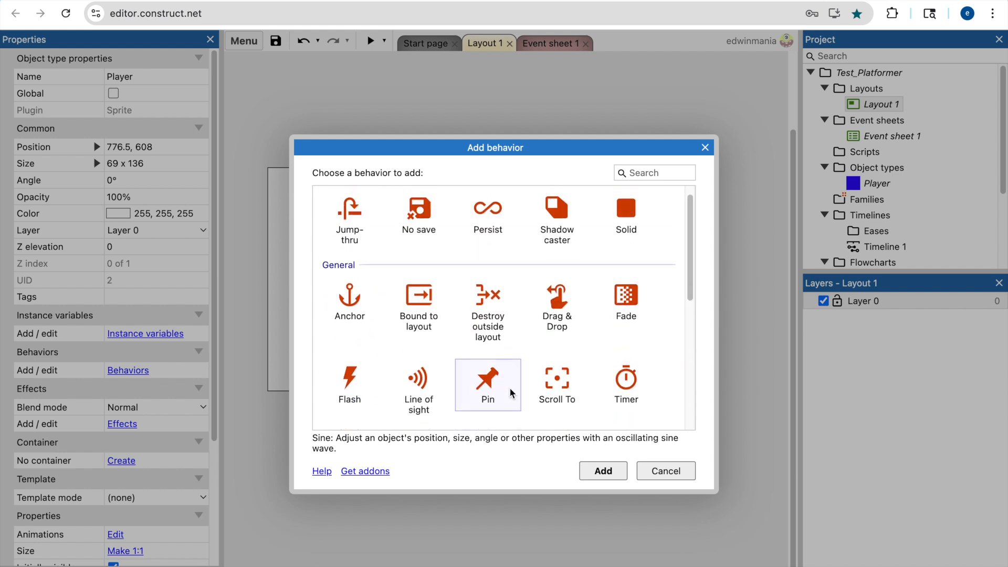
pyautogui.scroll(1, 512, 392)
pyautogui.scroll(-7, 508, 299)
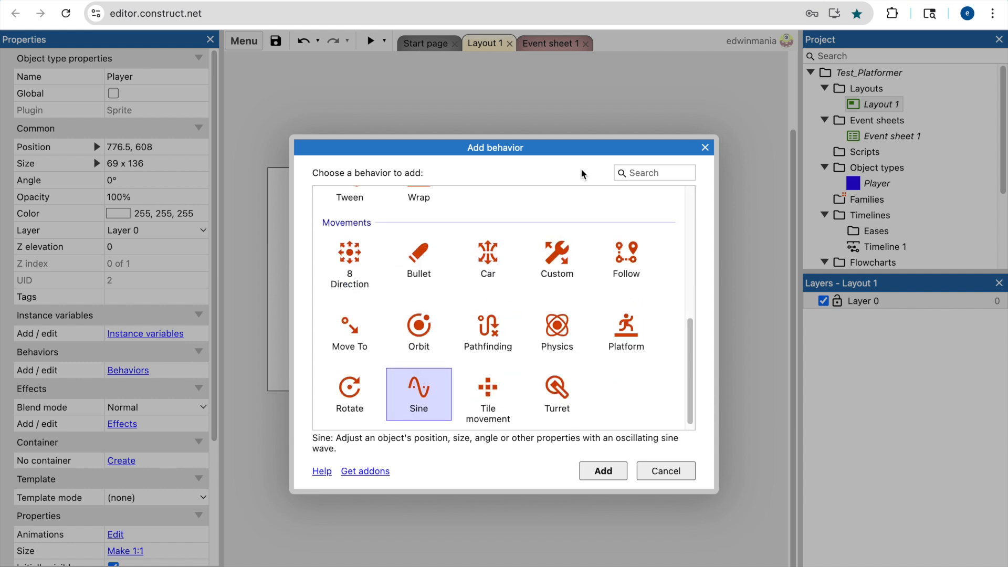
pyautogui.scroll(-1, 525, 385)
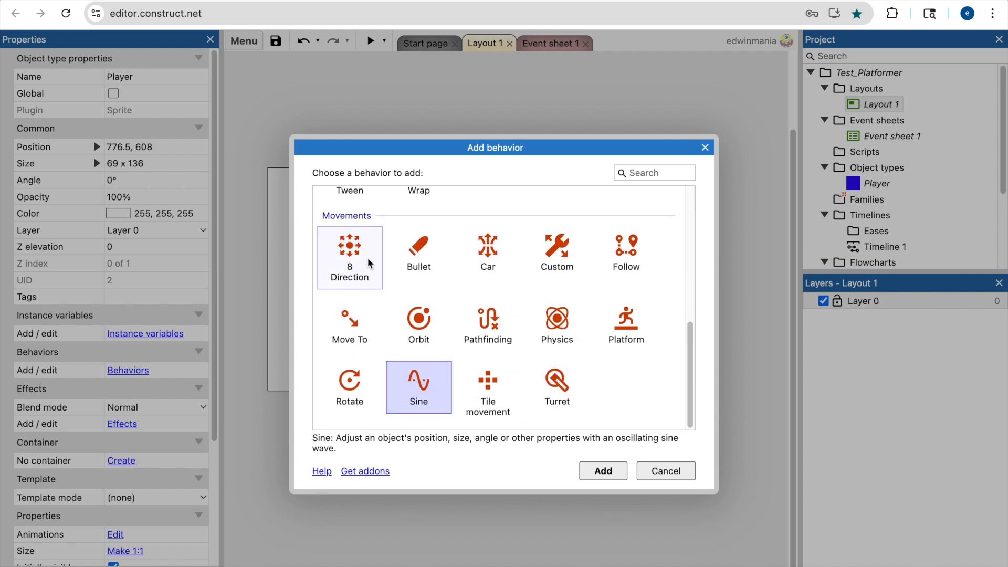
pyautogui.click(515, 266)
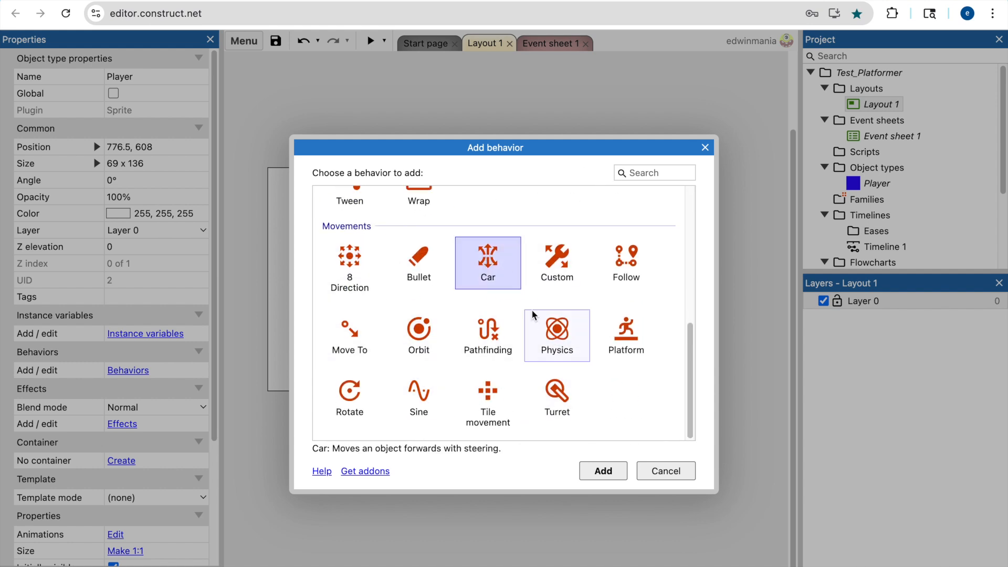
pyautogui.scroll(6, 576, 320)
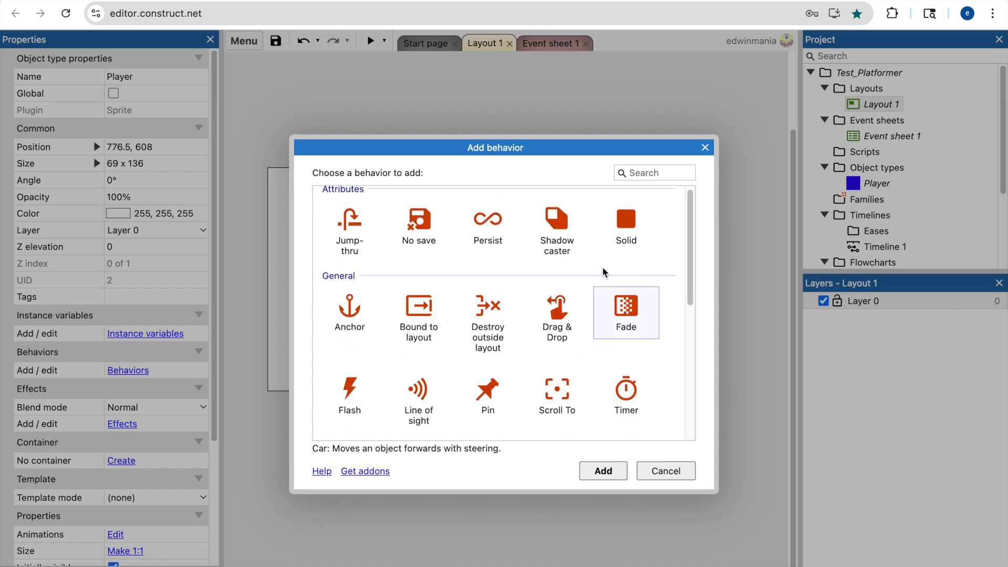
# Find the Platform behavior with the search text "pla", add it to Player and close the behaviors dialog.
pyautogui.click(663, 171)
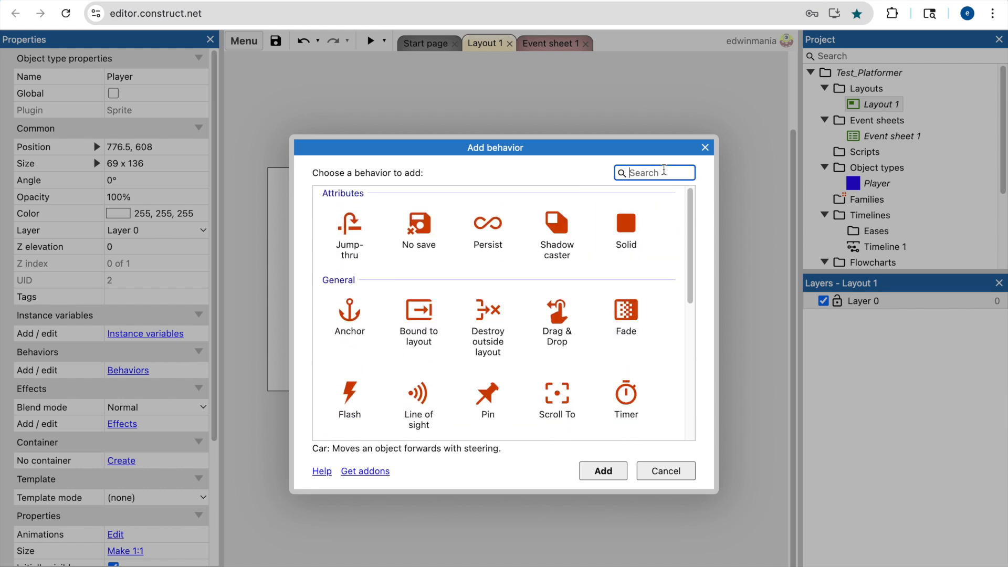
pyautogui.write('pla')
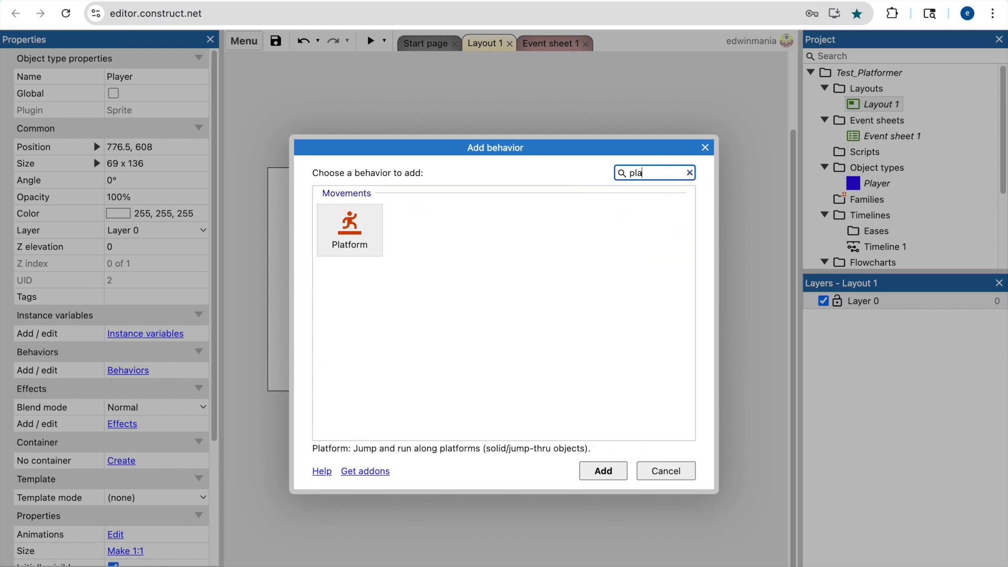
pyautogui.doubleClick(361, 234)
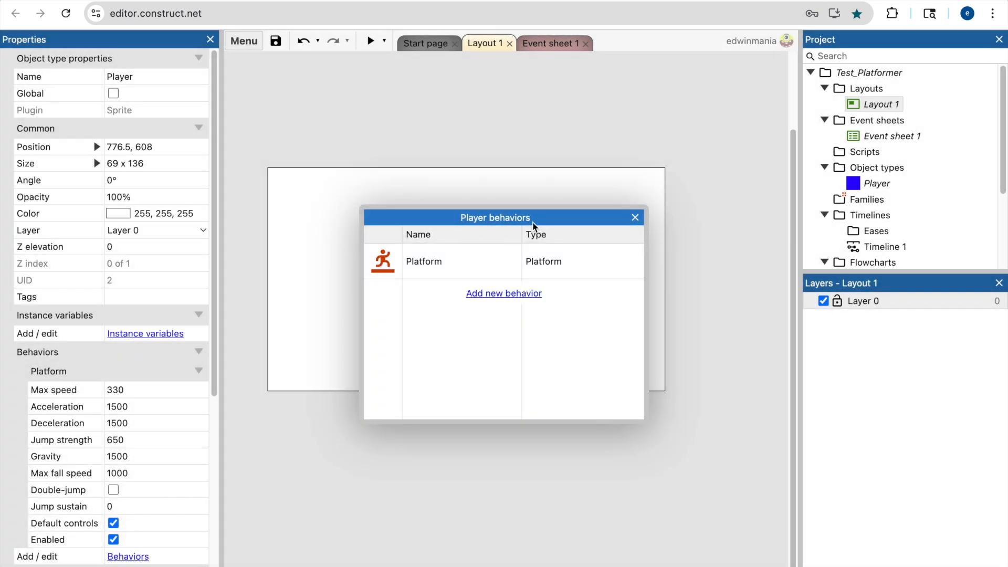
pyautogui.click(444, 272)
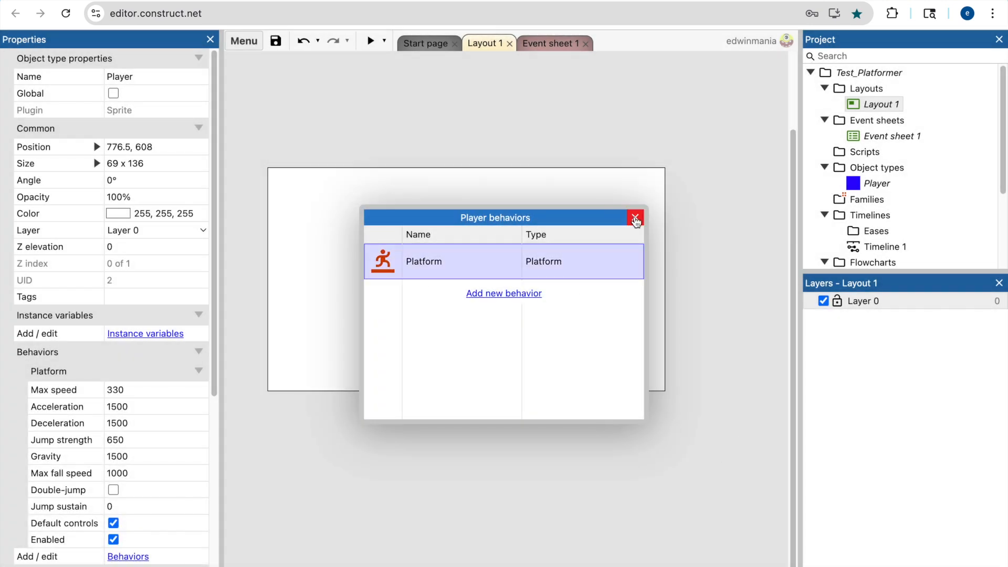
pyautogui.click(635, 220)
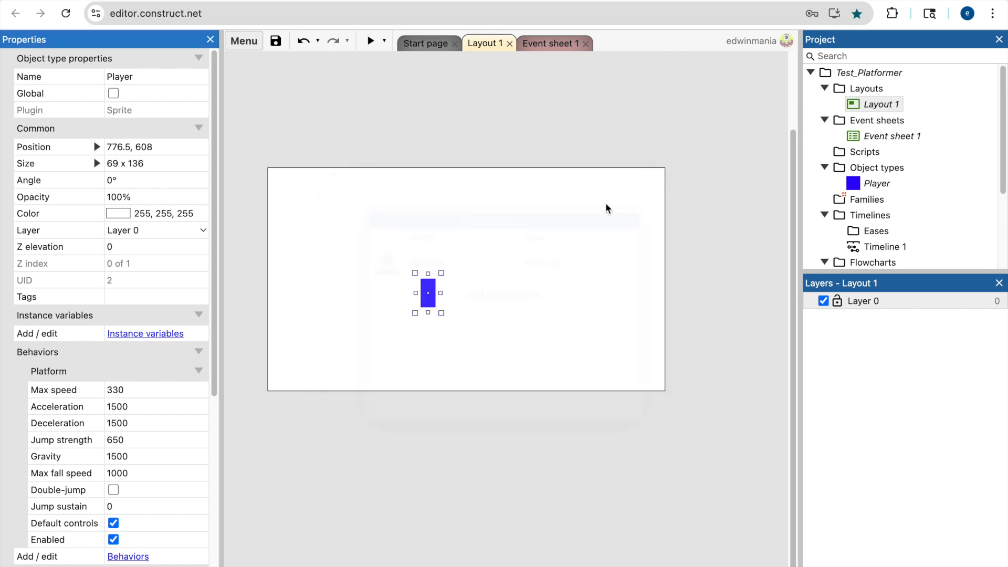
# Review Player's Platform behavior properties, including default controls, max speed, acceleration, deceleration, jump strength and gravity.
pyautogui.click(507, 228)
pyautogui.click(431, 294)
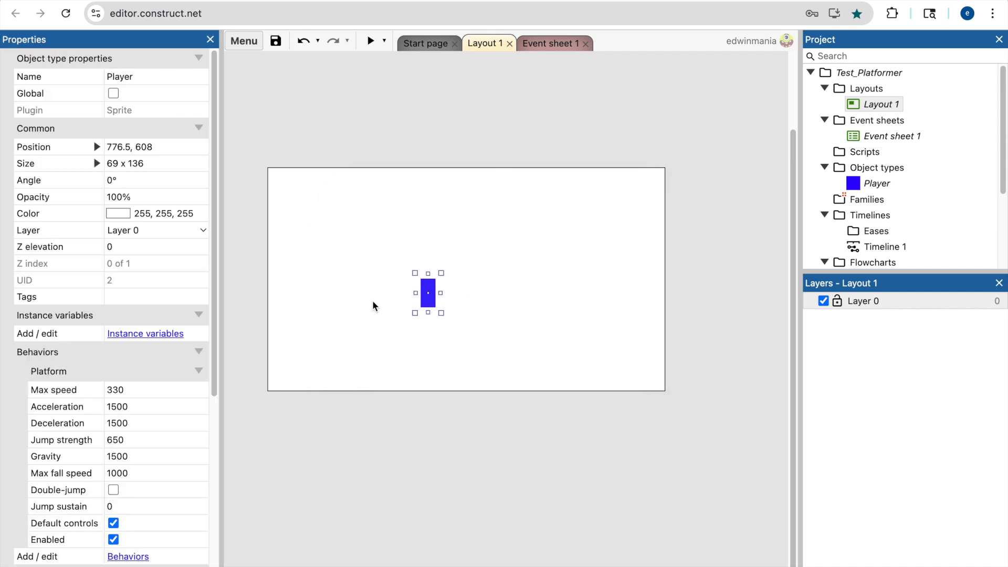
pyautogui.click(83, 540)
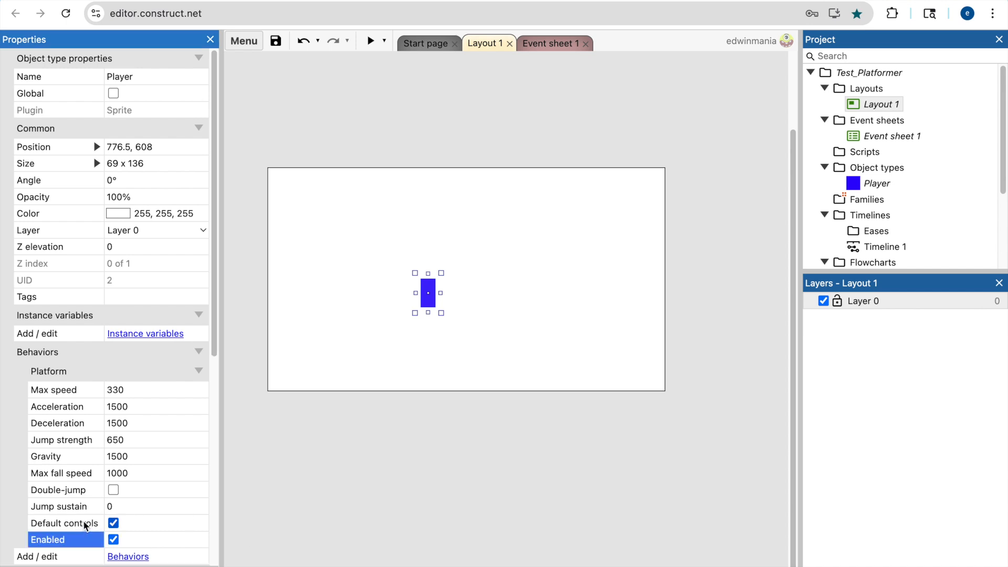
pyautogui.click(84, 522)
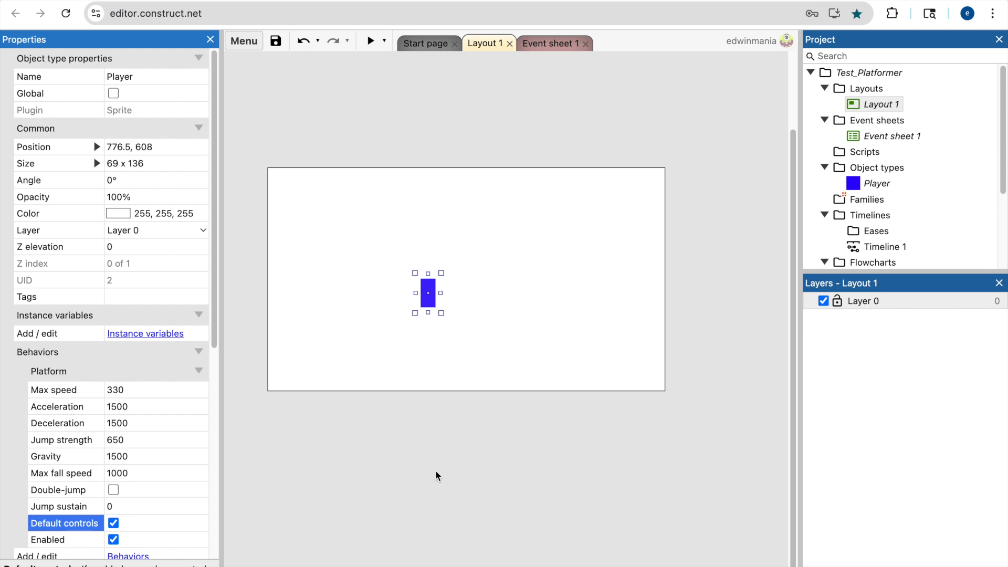
pyautogui.click(143, 389)
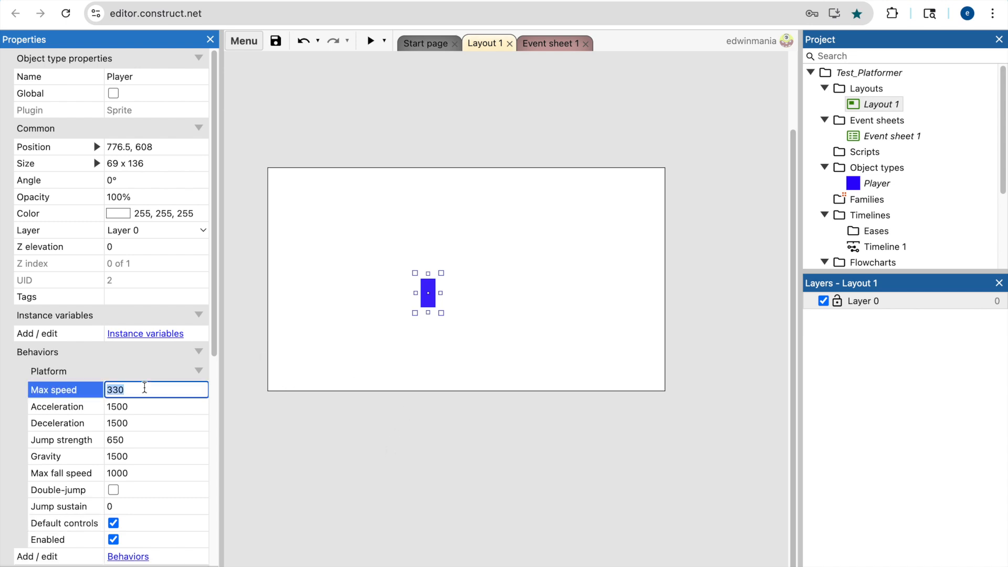
pyautogui.click(171, 407)
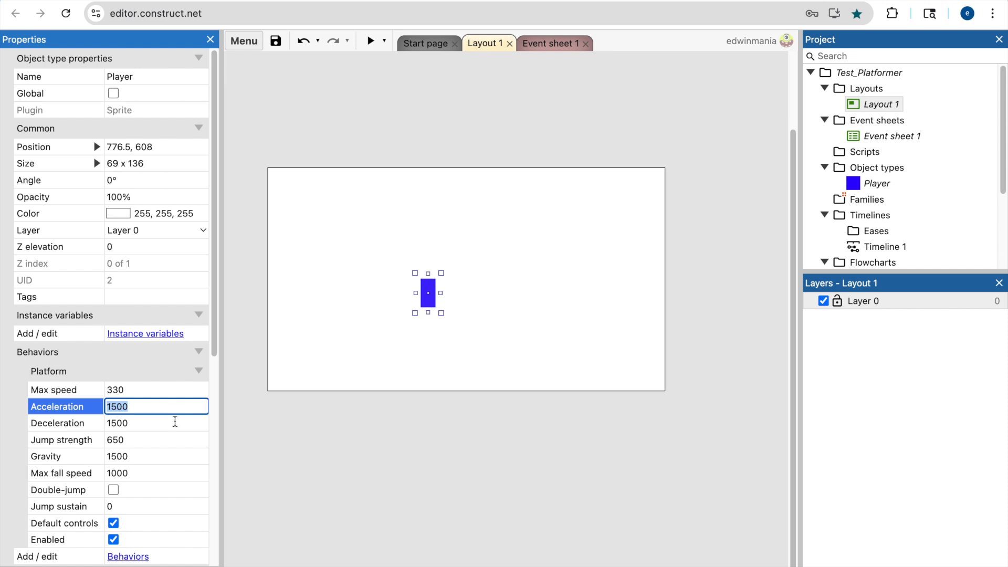
pyautogui.click(175, 423)
pyautogui.click(180, 441)
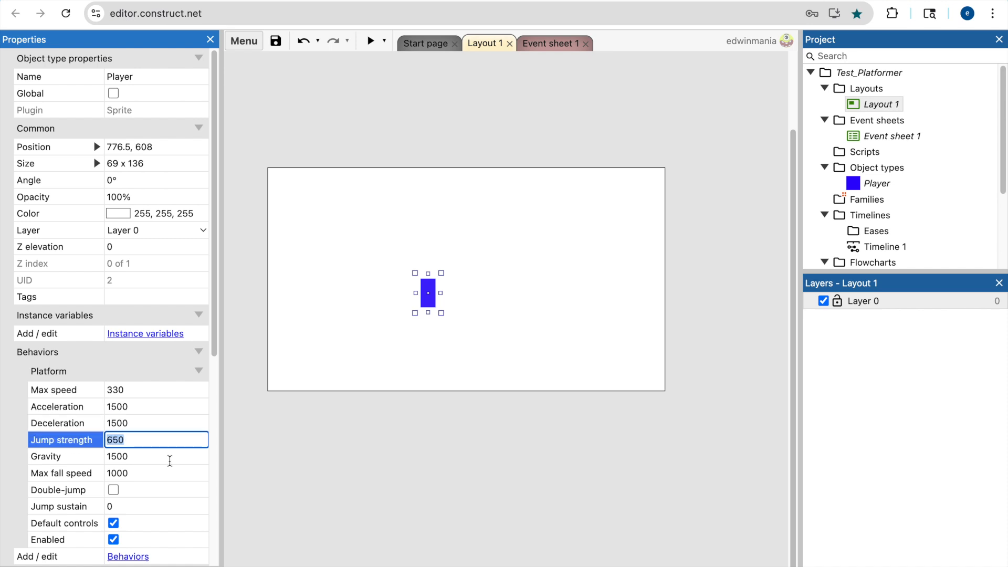
pyautogui.click(169, 458)
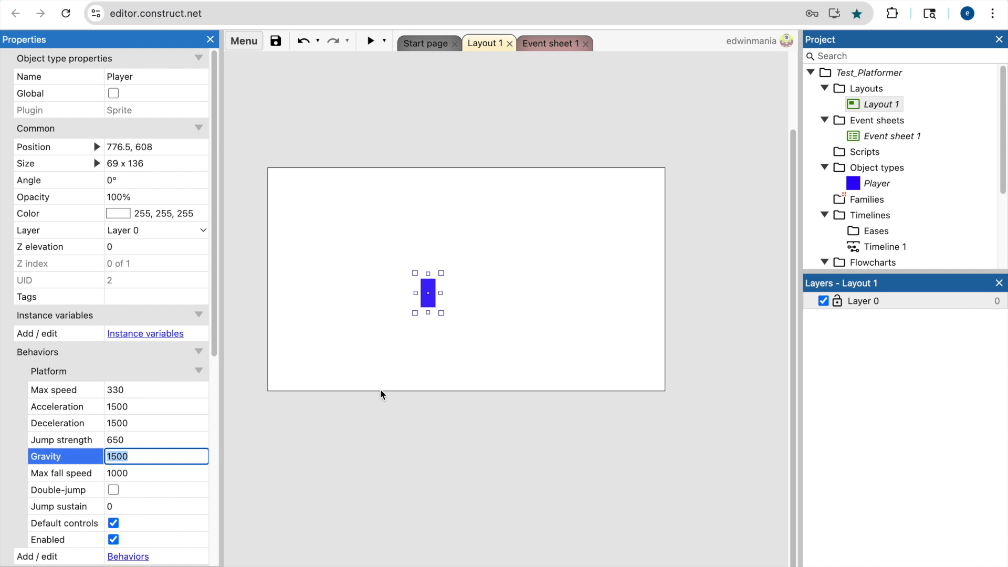
# Move the Player sprite higher in the layout, deselect it and preview the layout.
pyautogui.click(482, 244)
pyautogui.moveTo(433, 294); pyautogui.dragTo(447, 250)
pyautogui.click(495, 212)
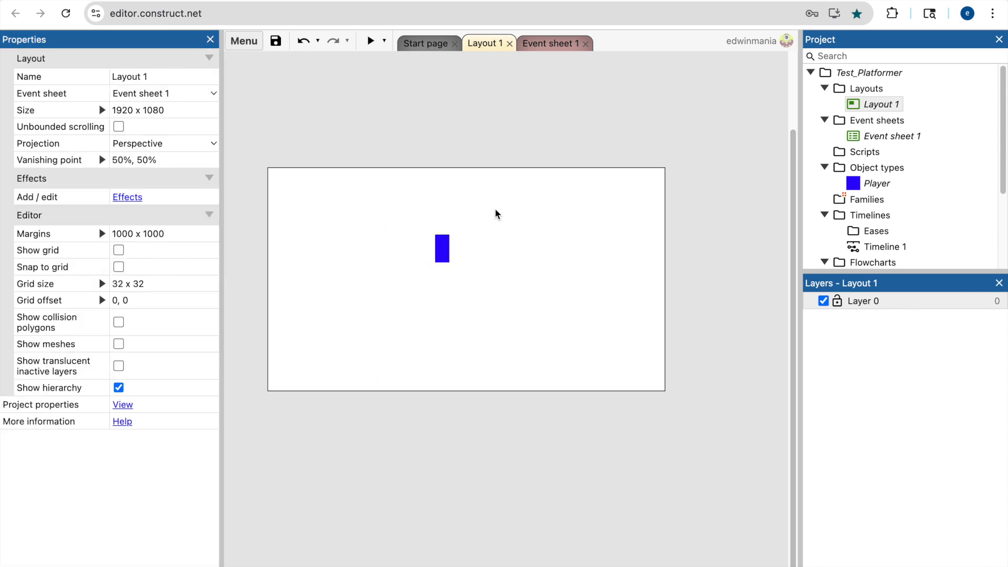
pyautogui.click(368, 45)
# Insert a new Sprite object in the lower part of the layout, below the Player.
pyautogui.doubleClick(389, 362)
pyautogui.write('spr')
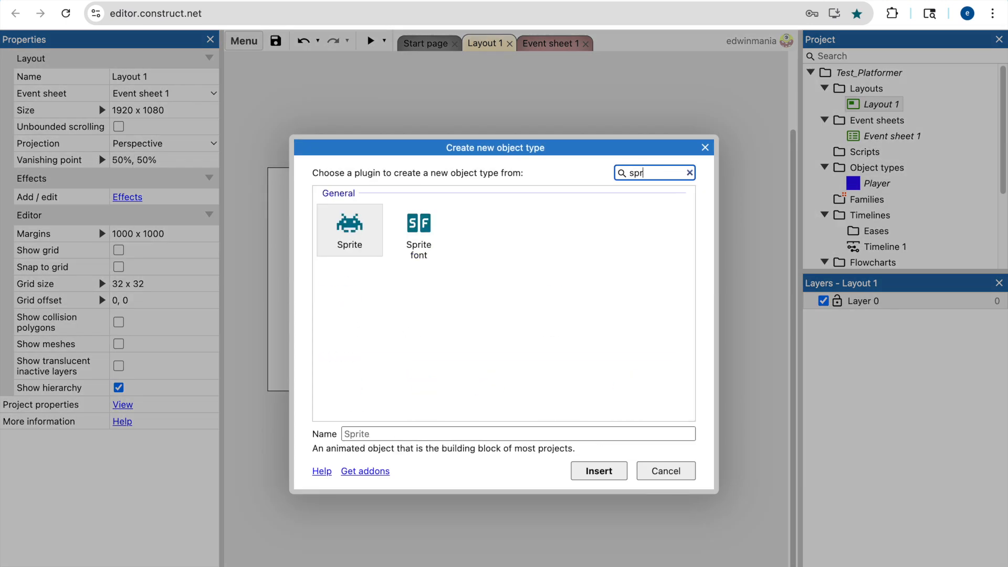
pyautogui.doubleClick(349, 225)
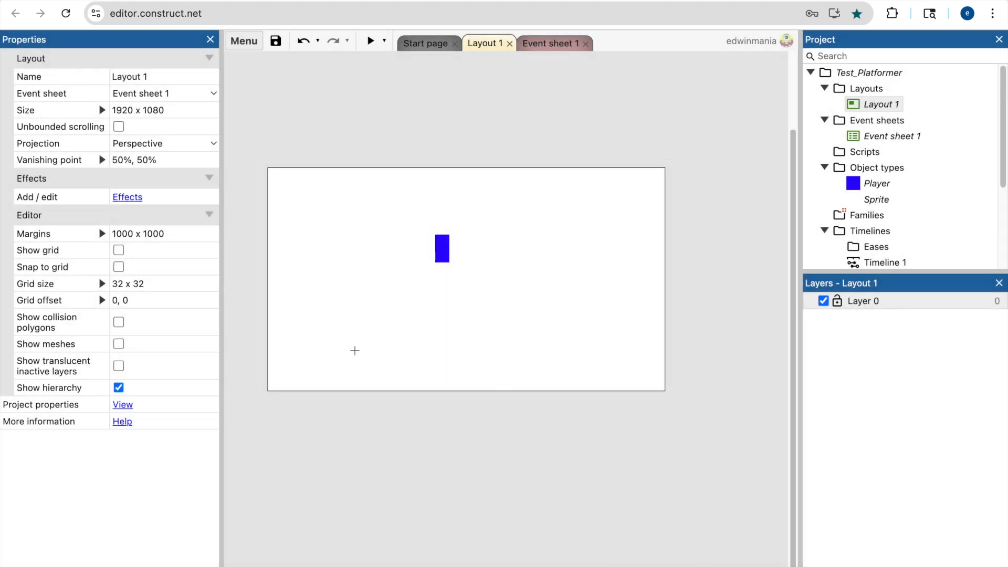
pyautogui.click(353, 349)
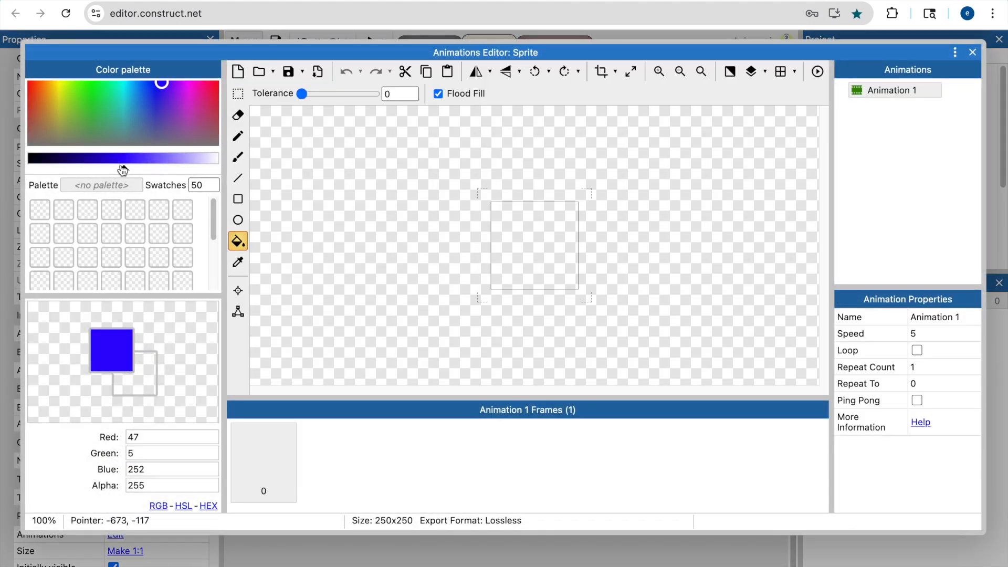
# Fill the new sprite's frame with black (RGB 0, 0, 0) and close the animations editor.
pyautogui.moveTo(120, 170); pyautogui.dragTo(29, 170)
pyautogui.click(539, 261)
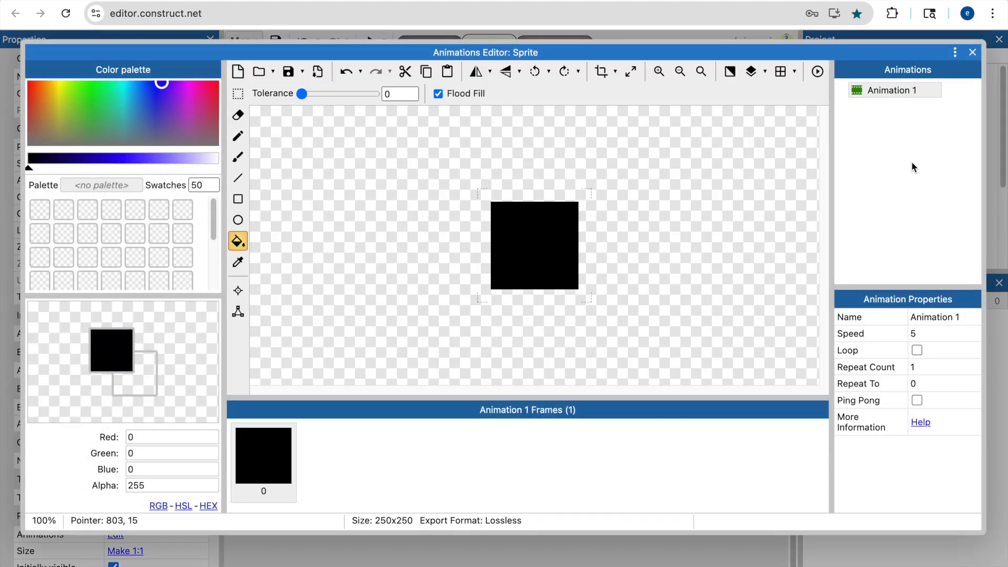
pyautogui.click(973, 52)
# Shape the black sprite into a floor of about 1944 x 124 spanning the layout's bottom edge.
pyautogui.moveTo(370, 349); pyautogui.dragTo(675, 365)
pyautogui.moveTo(464, 336); pyautogui.dragTo(464, 365)
pyautogui.click(529, 393)
pyautogui.click(531, 382)
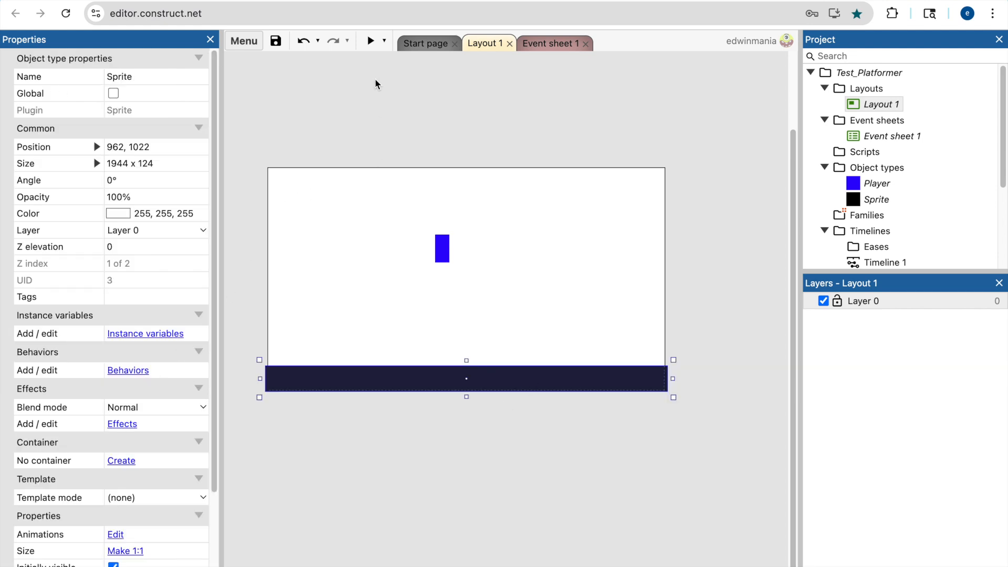
# Preview the layout to check how the Player falls against the black floor, and close the preview.
pyautogui.click(370, 41)
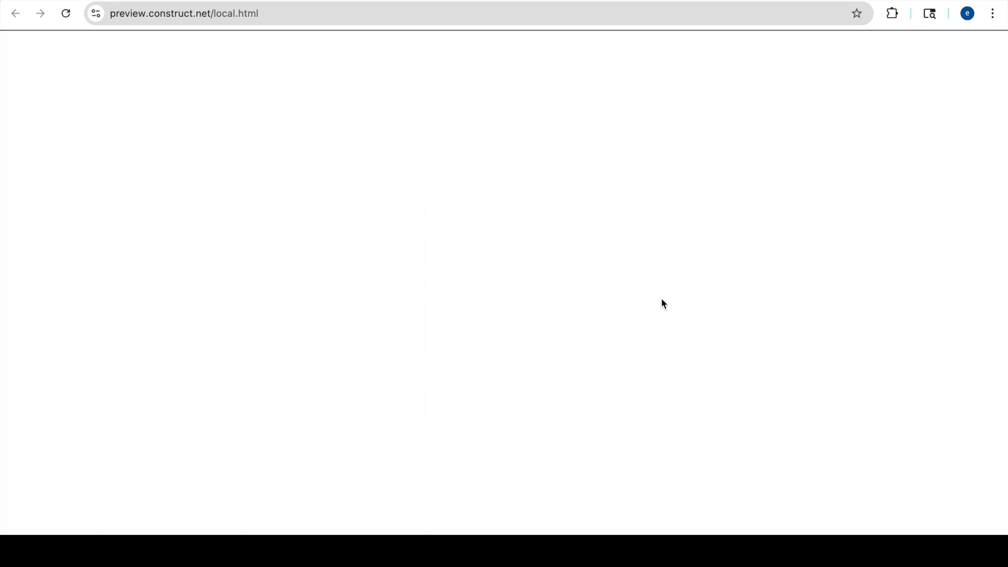
pyautogui.press('super+w')
pyautogui.click(597, 132)
# Add the Solid behavior to the black floor sprite and close its behaviors dialog.
pyautogui.click(540, 372)
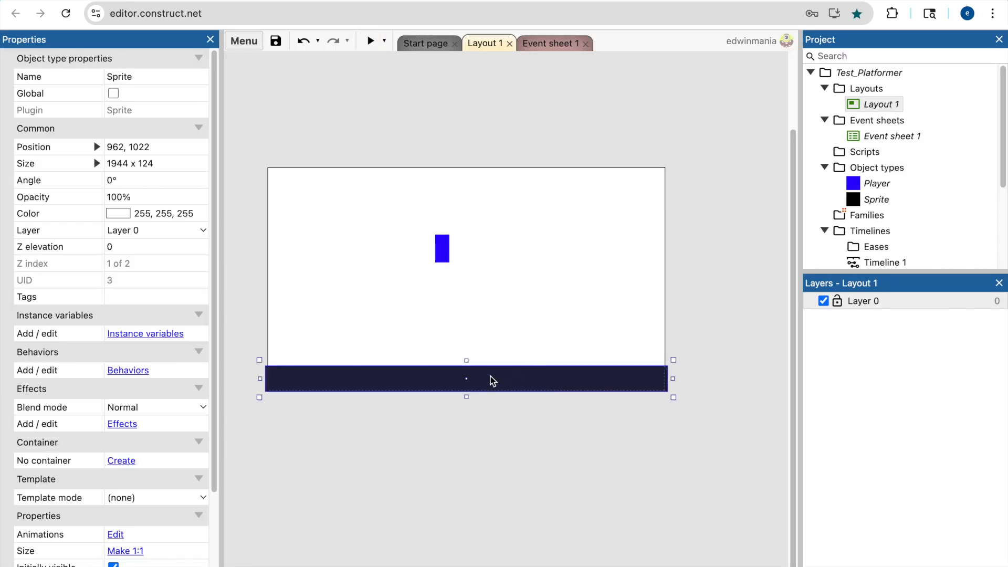
pyautogui.click(430, 439)
pyautogui.click(432, 379)
pyautogui.click(139, 373)
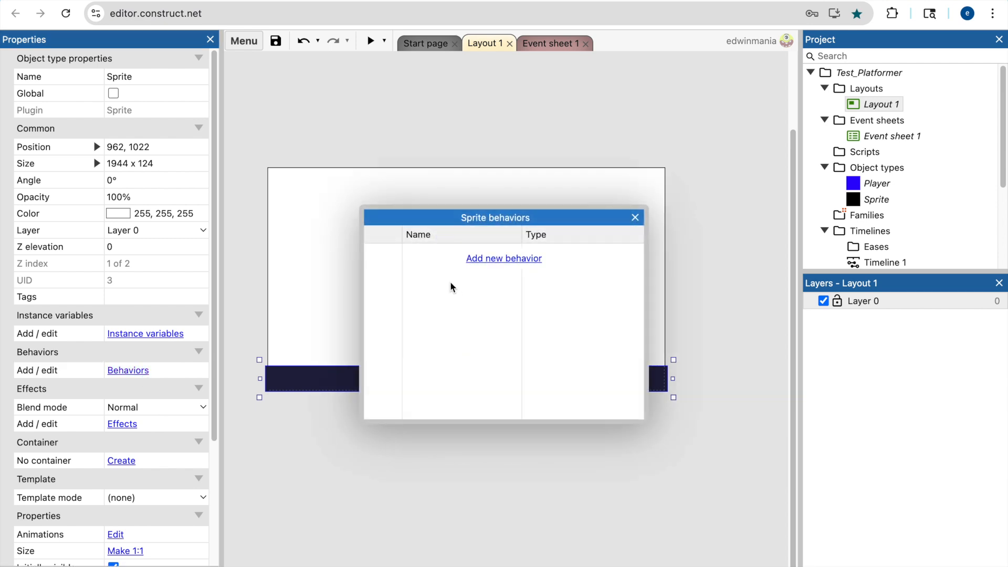
pyautogui.click(488, 258)
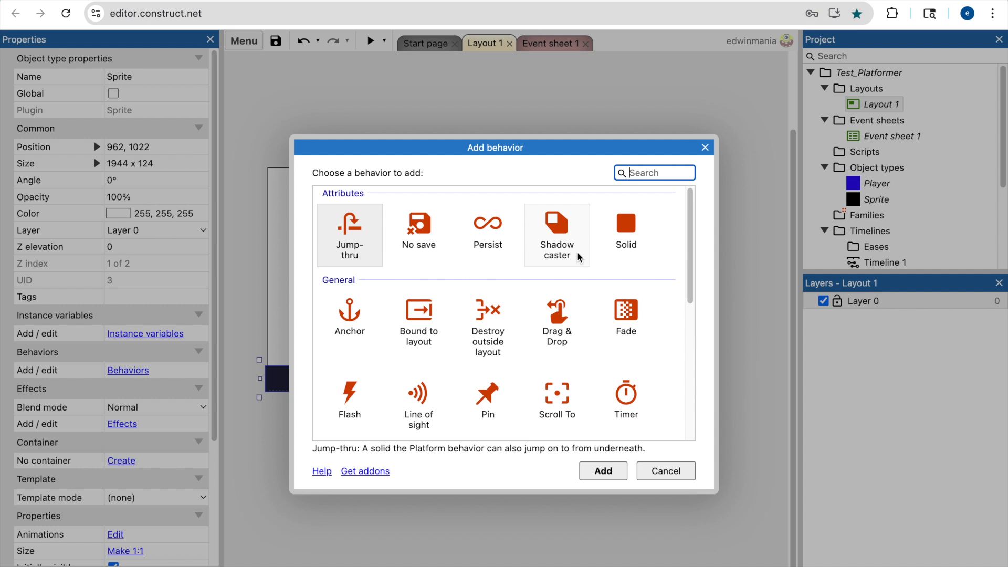
pyautogui.click(641, 247)
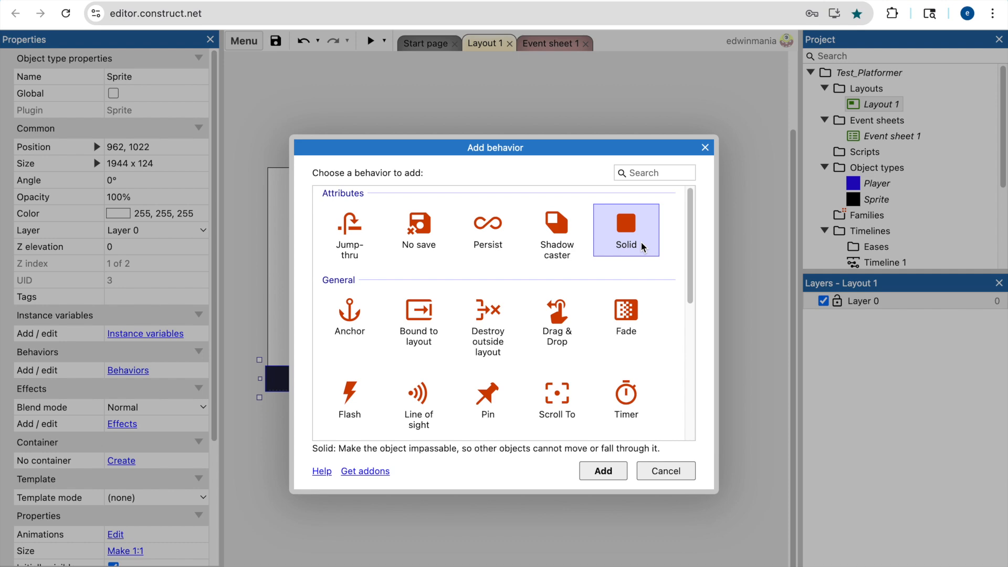
pyautogui.doubleClick(642, 245)
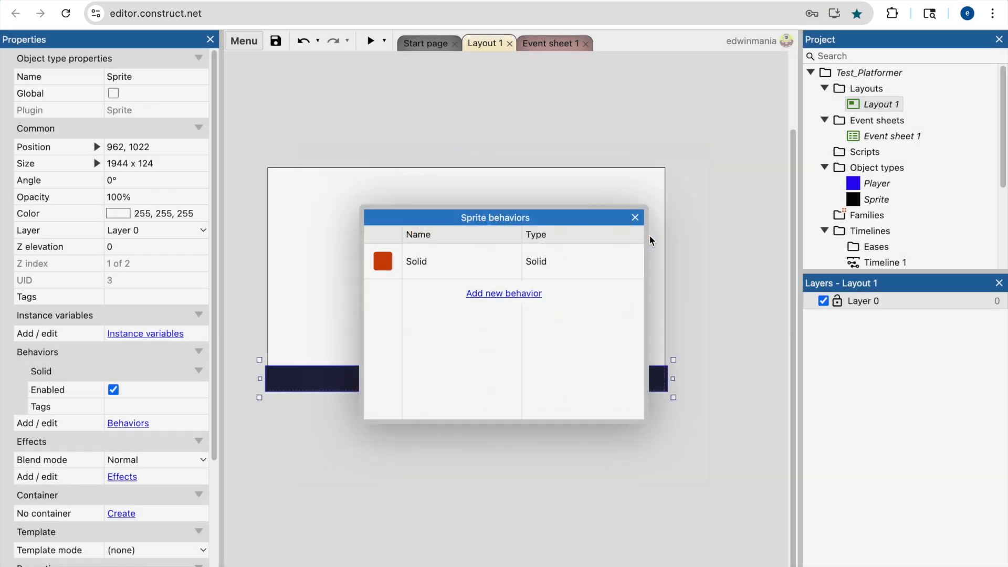
pyautogui.click(634, 218)
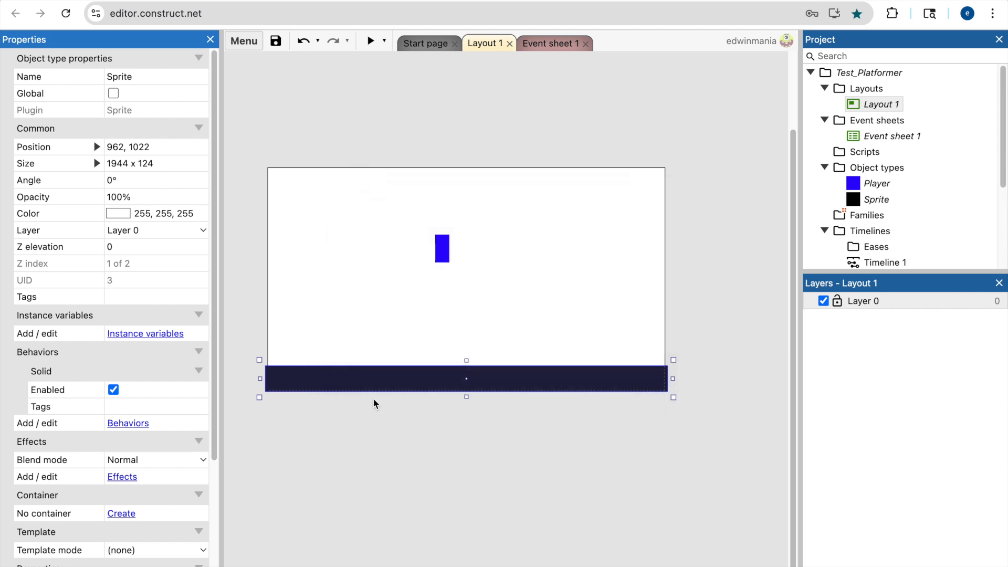
# Rename the black floor sprite as ground.
pyautogui.click(164, 389)
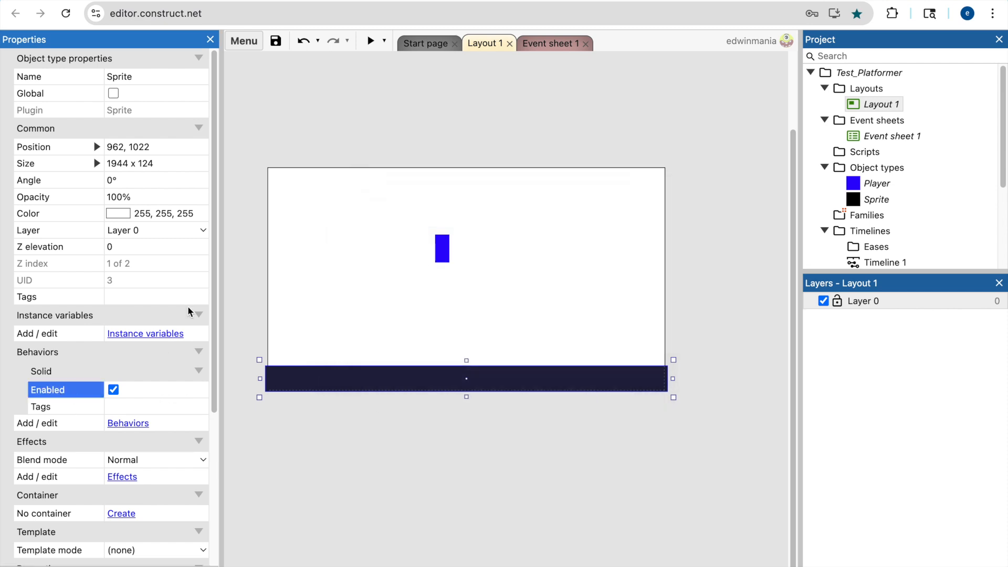
pyautogui.click(126, 76)
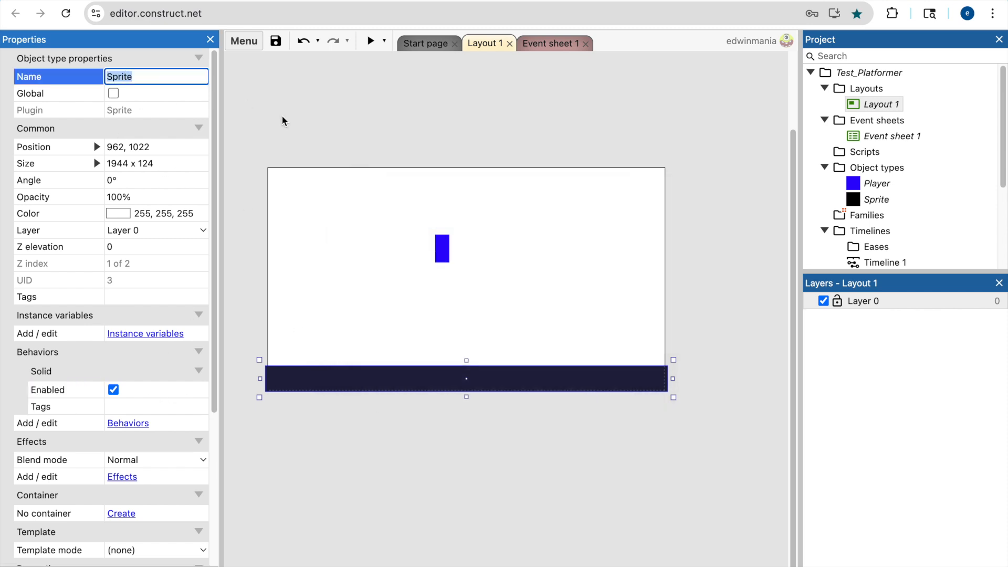
pyautogui.write('ground')
pyautogui.press('Return')
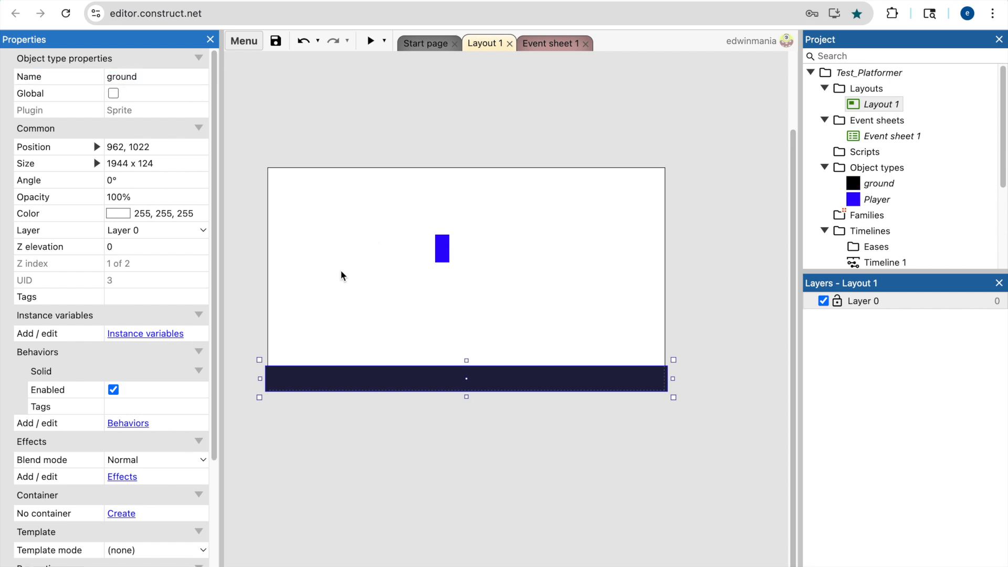
# Preview the layout, test the Player's running and jumping in both directions on the ground, and close the preview.
pyautogui.click(360, 317)
pyautogui.click(371, 47)
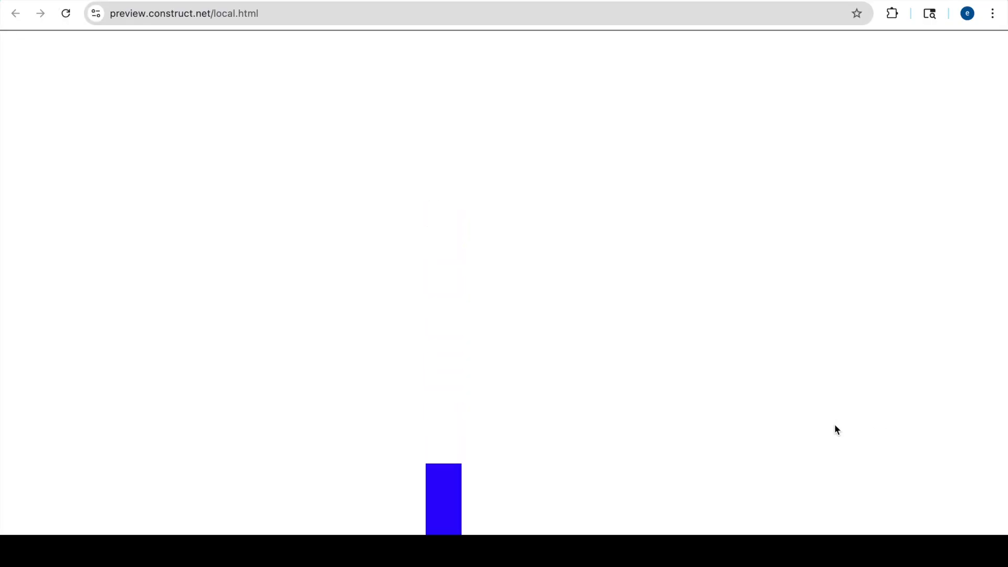
pyautogui.press('Left')
pyautogui.press('Right')
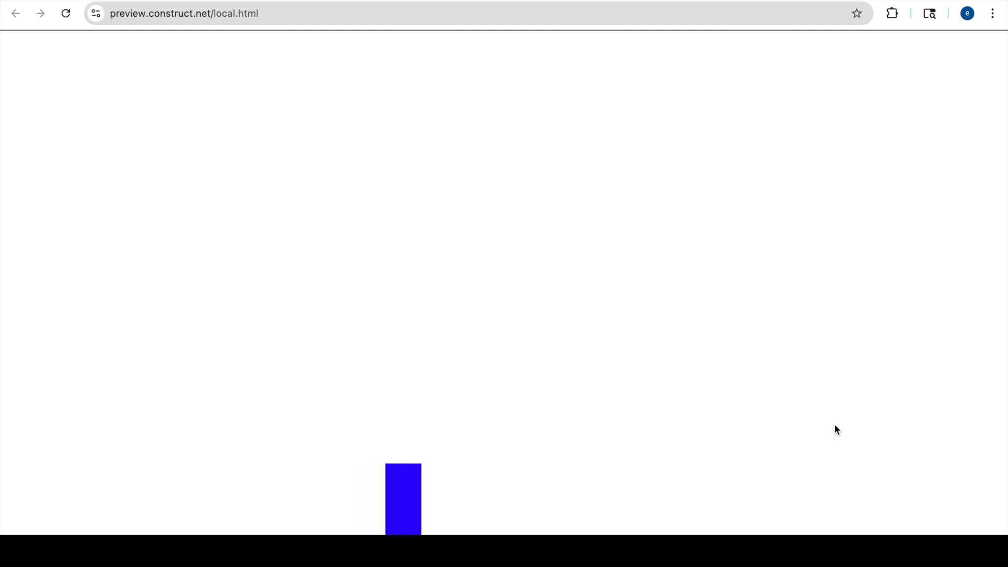
pyautogui.press('Up')
pyautogui.press('Left')
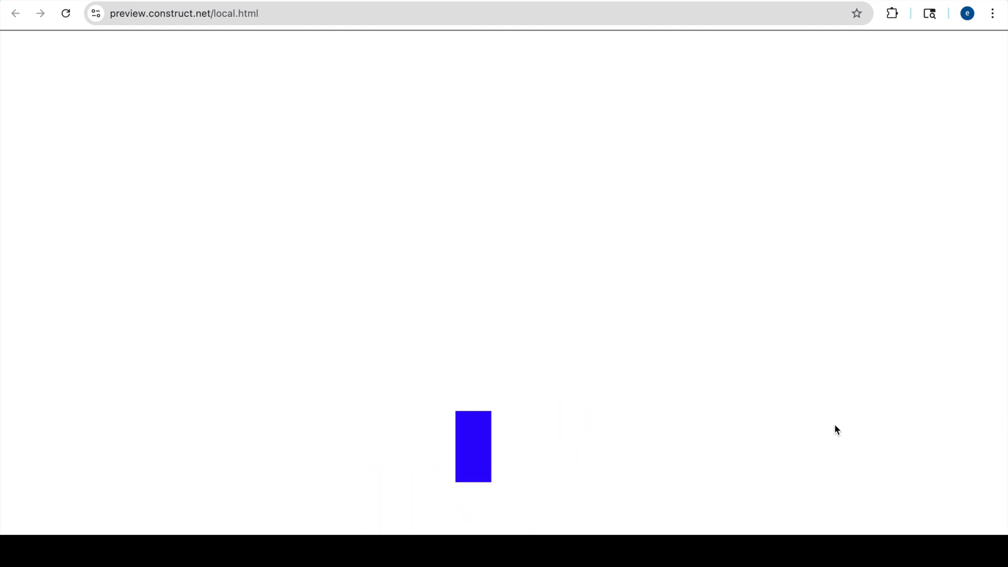
pyautogui.press('Right')
pyautogui.press('Up')
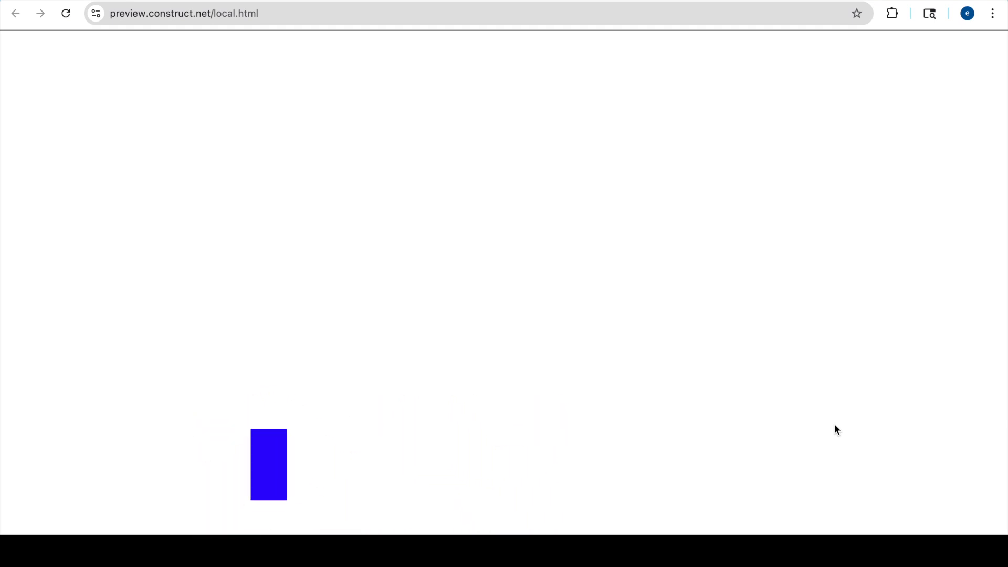
pyautogui.press('Left')
pyautogui.press('Up')
pyautogui.press('Right')
pyautogui.press('Up')
pyautogui.press('Left')
pyautogui.press('Up')
pyautogui.press('Right')
pyautogui.press('Up')
pyautogui.press('Left')
pyautogui.press('Up')
pyautogui.press('Right')
pyautogui.press('Up')
pyautogui.press('Left')
pyautogui.press('Up')
pyautogui.press('Right')
pyautogui.press('Up')
pyautogui.press('Left')
pyautogui.press('Right')
pyautogui.press('Up')
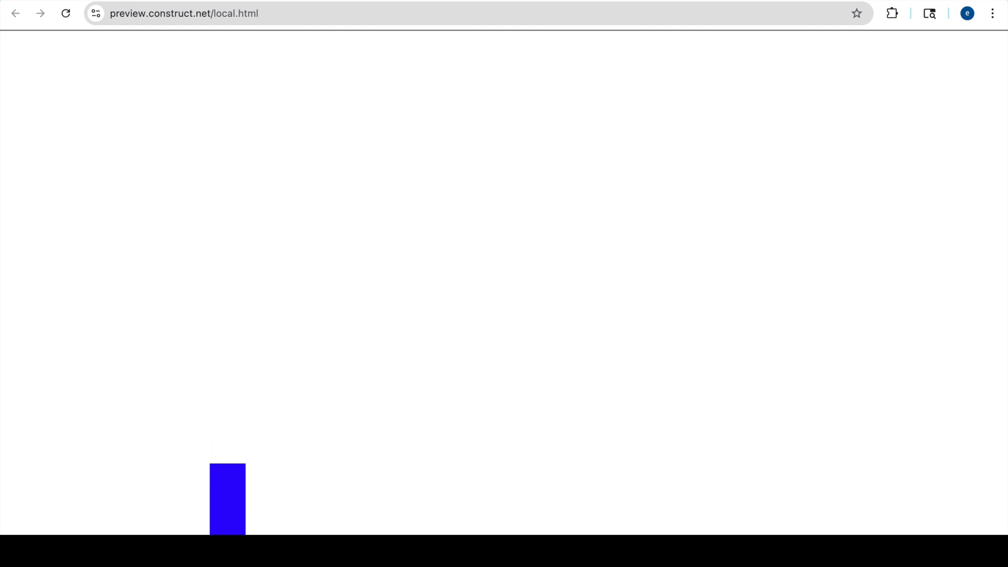
pyautogui.click(559, 1)
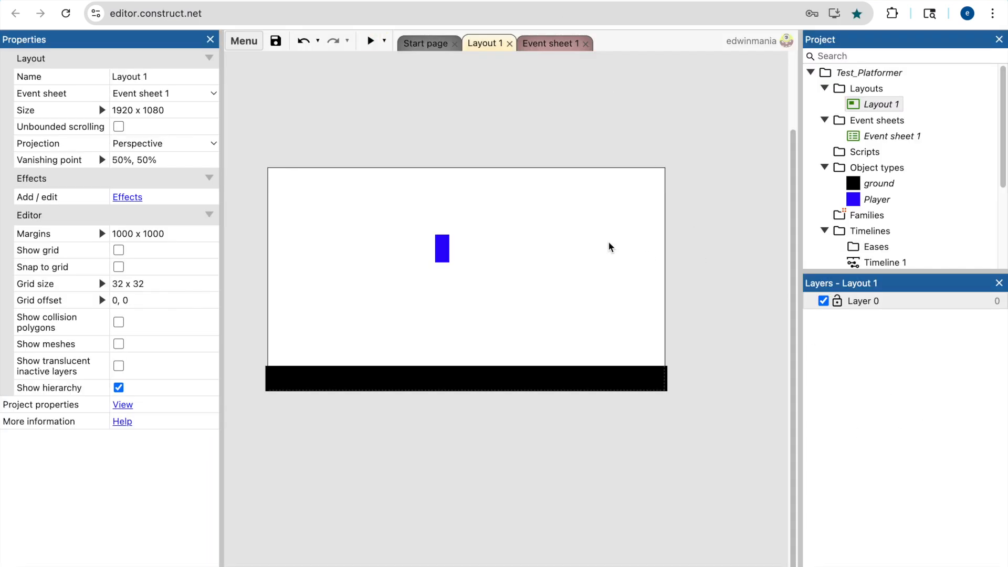
# Try shrinking the Player sprite to a small block and test its movement and jumping in a preview.
pyautogui.click(445, 253)
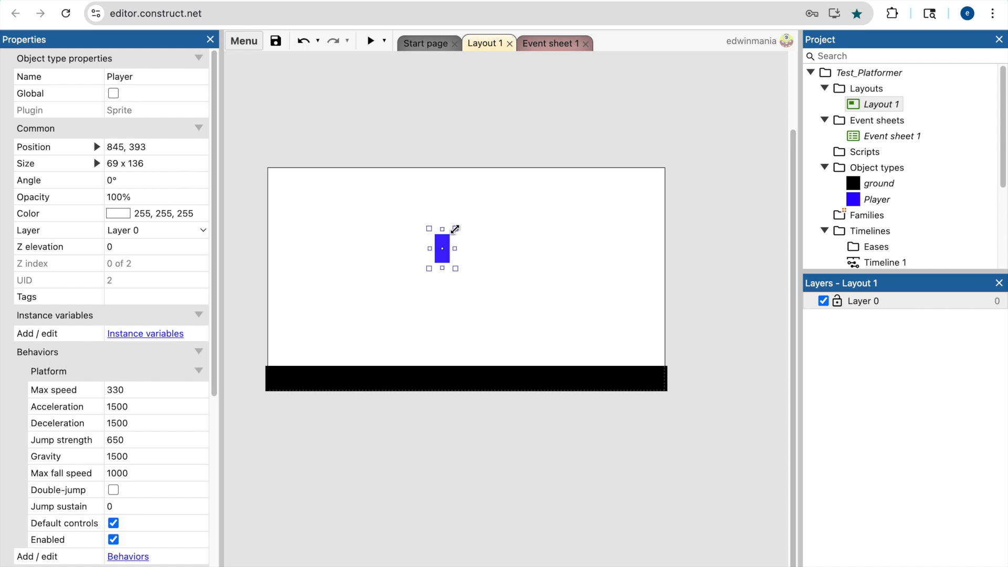
pyautogui.moveTo(442, 229); pyautogui.dragTo(449, 258)
pyautogui.click(370, 40)
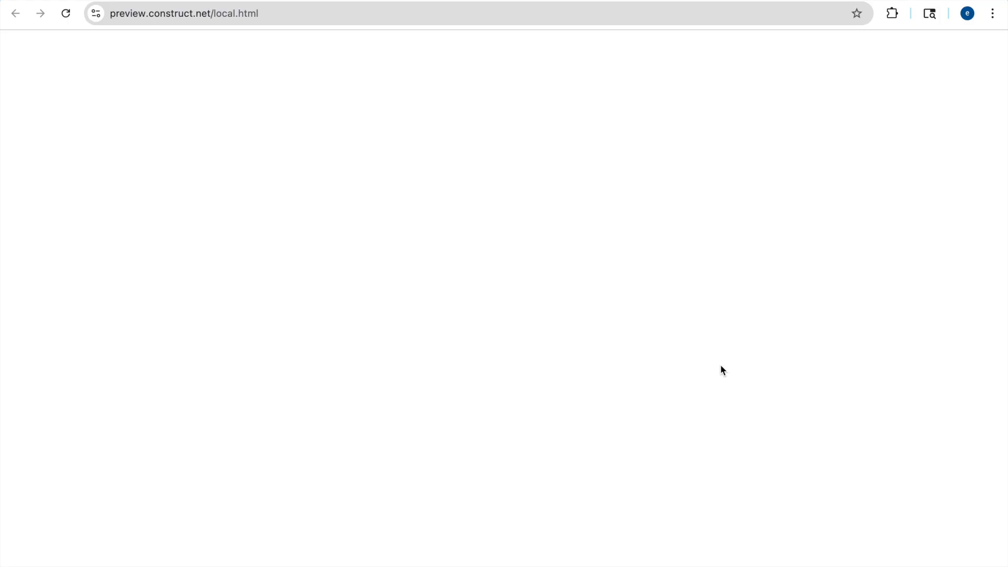
pyautogui.press('Left')
pyautogui.press('Up')
pyautogui.press('Right')
pyautogui.press('Up')
pyautogui.press('Up')
pyautogui.press('Left')
pyautogui.press('Up')
pyautogui.press('Up')
pyautogui.press('Right')
pyautogui.press('Up')
pyautogui.press('Left')
pyautogui.press('Up')
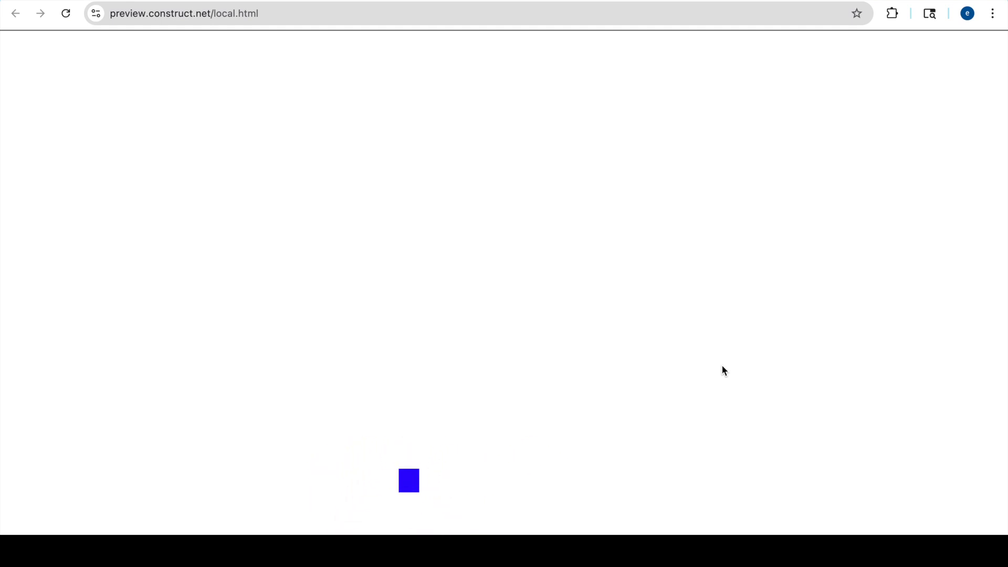
pyautogui.moveTo(522, 22)
pyautogui.click(539, 2)
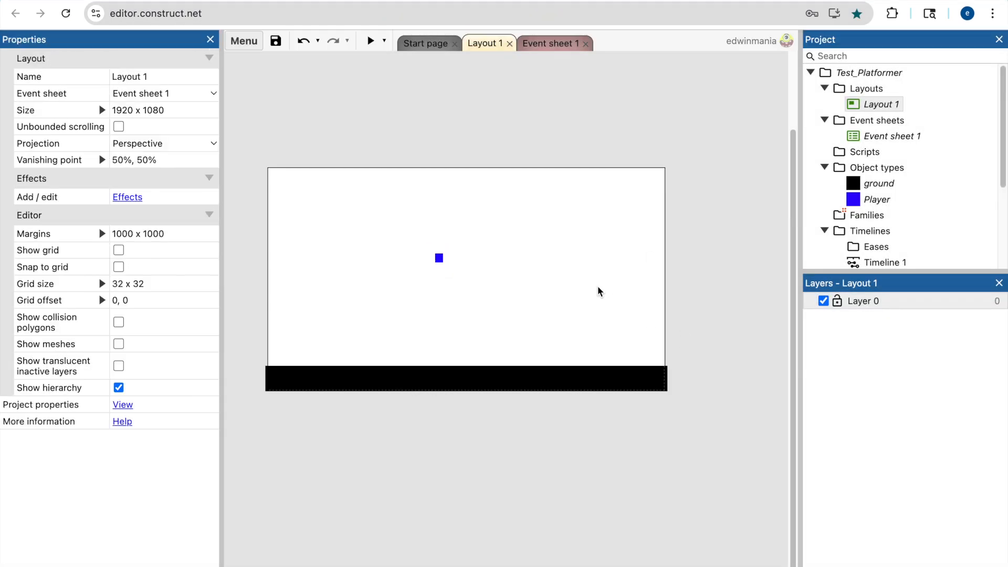
# Undo the Player sprite's resizing.
pyautogui.hotkey('ctrl', 'z')
pyautogui.hotkey('ctrl', 'z')
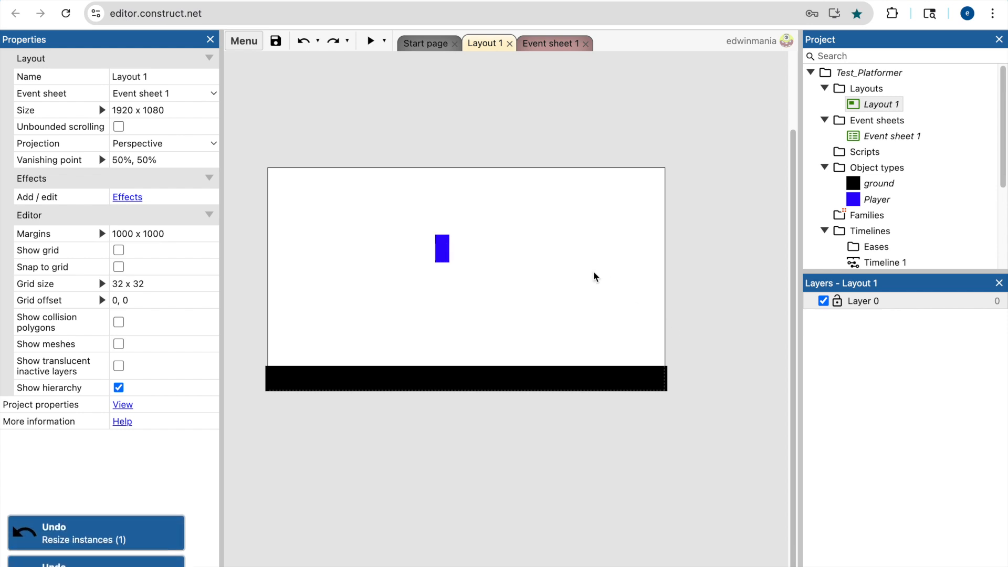
# Move the Player just above the ground's left end, at about 231, 873, and set its Platform max speed to 450.
pyautogui.moveTo(443, 251); pyautogui.dragTo(318, 355)
pyautogui.click(414, 318)
pyautogui.click(321, 348)
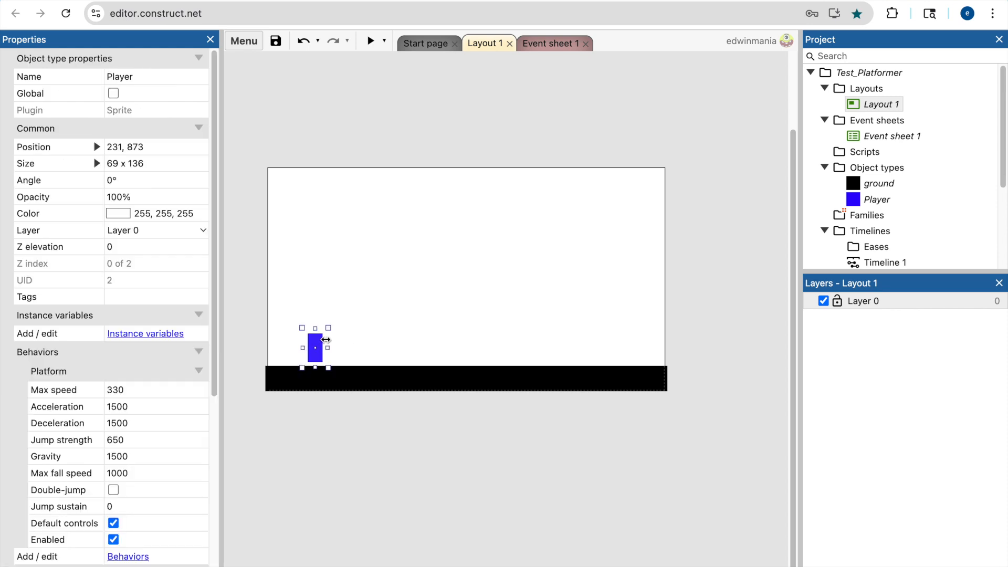
pyautogui.click(135, 389)
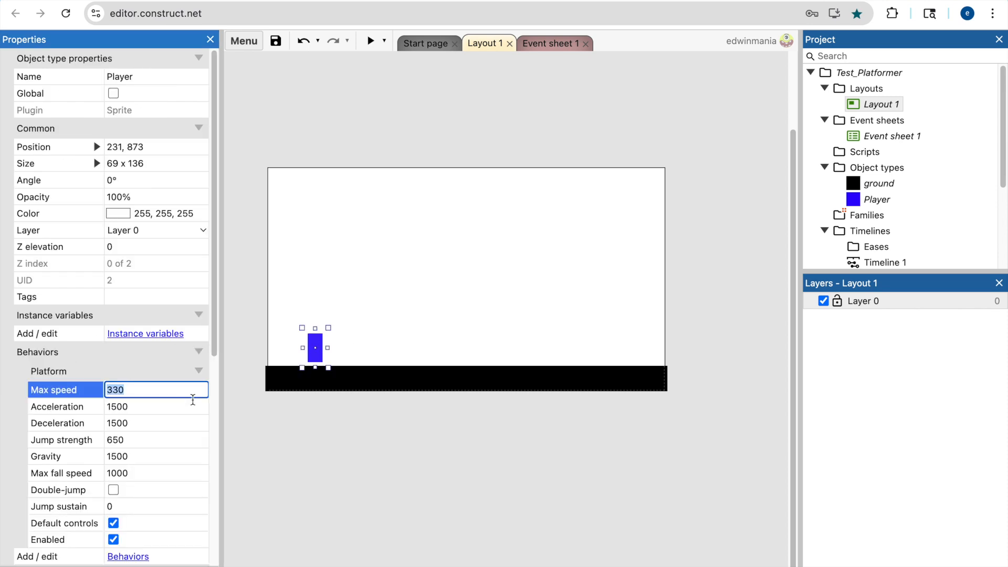
pyautogui.write('450')
pyautogui.click(415, 318)
# Preview the layout, test the Player's new running speed with moves and jumps, and close the preview.
pyautogui.click(367, 41)
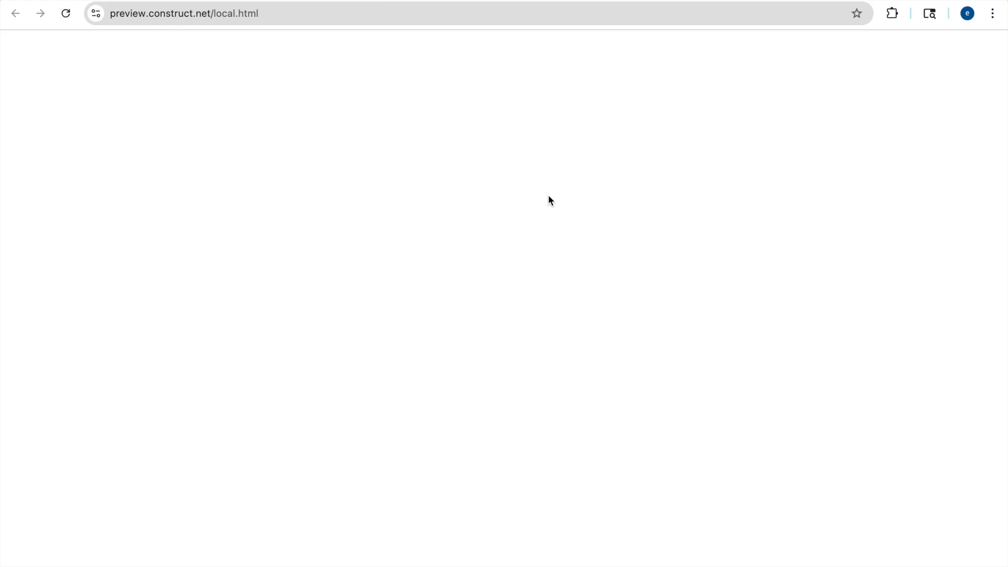
pyautogui.press('Up')
pyautogui.press('Right')
pyautogui.press('Up')
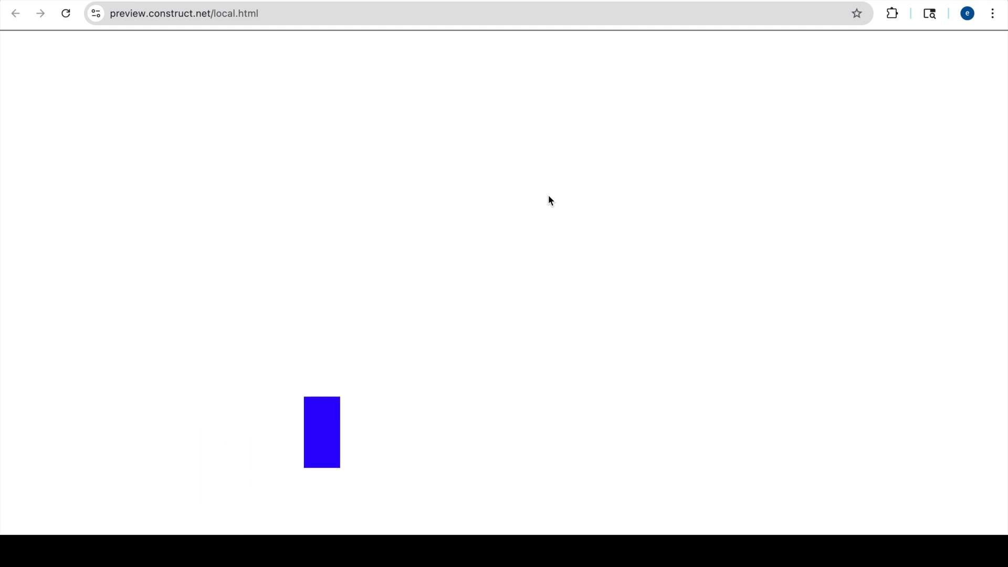
pyautogui.press('Up')
pyautogui.press('Left')
pyautogui.press('Up')
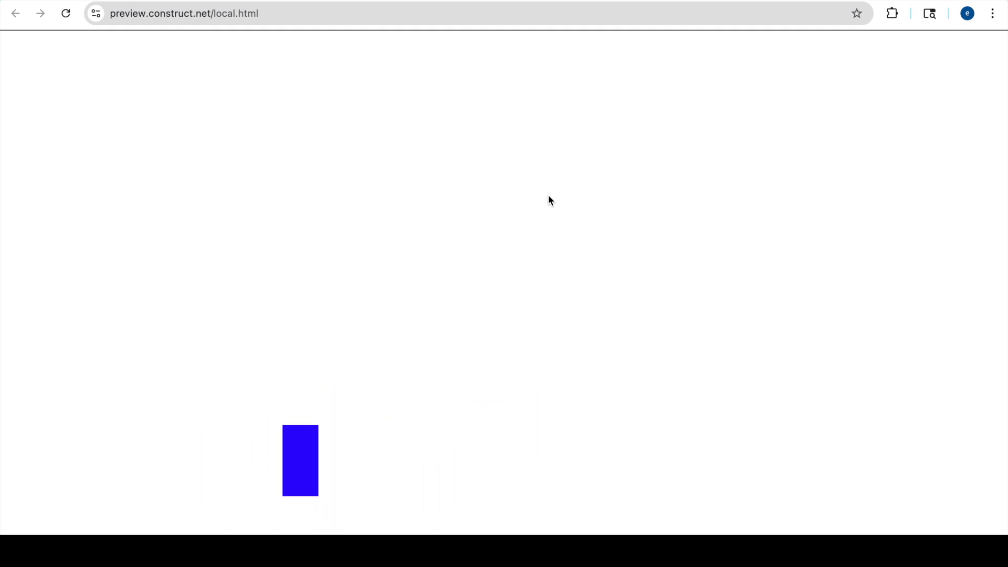
pyautogui.press('Right')
pyautogui.press('Up')
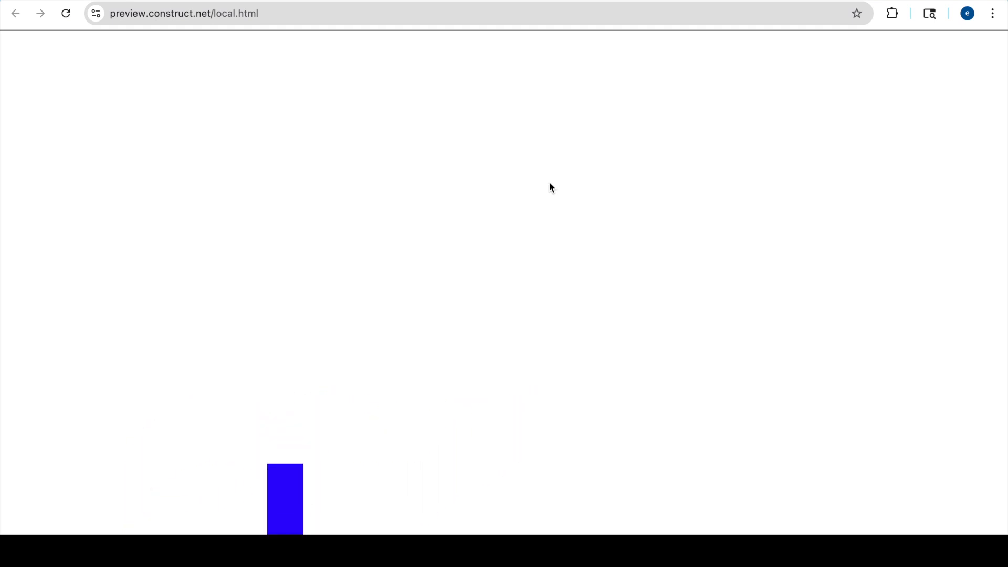
pyautogui.click(539, 0)
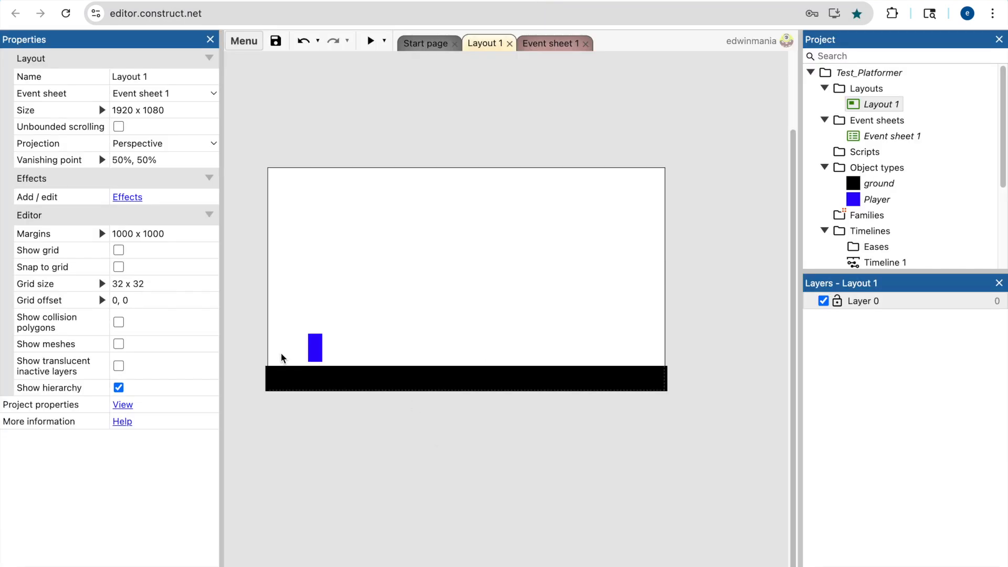
# Set the Player's Platform jump strength to 850 and deselect the sprite.
pyautogui.click(315, 353)
pyautogui.click(144, 439)
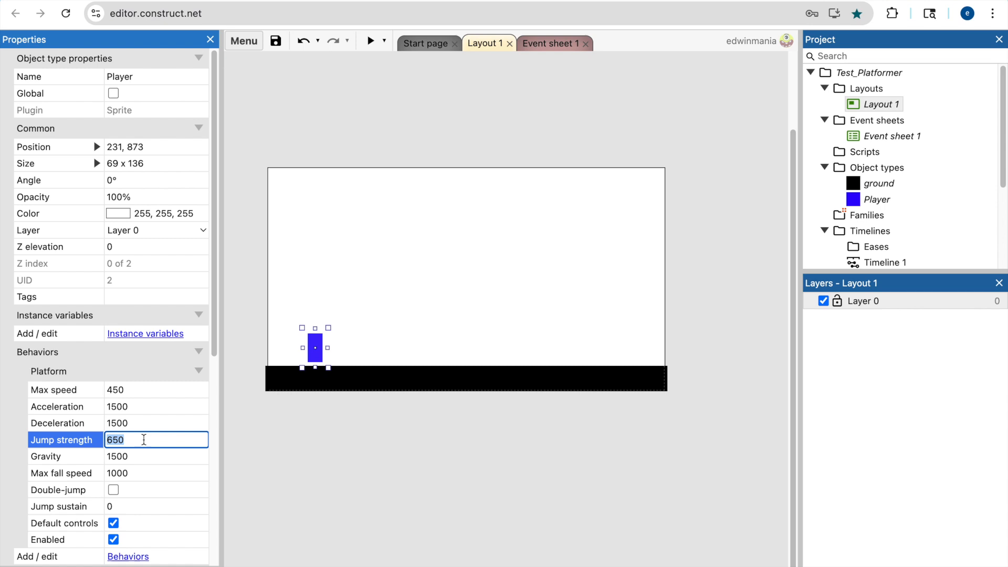
pyautogui.write('850')
pyautogui.click(385, 203)
# Preview the layout, test the Player's new jump strength with repeated jumps and runs in both directions, and close the preview.
pyautogui.click(370, 47)
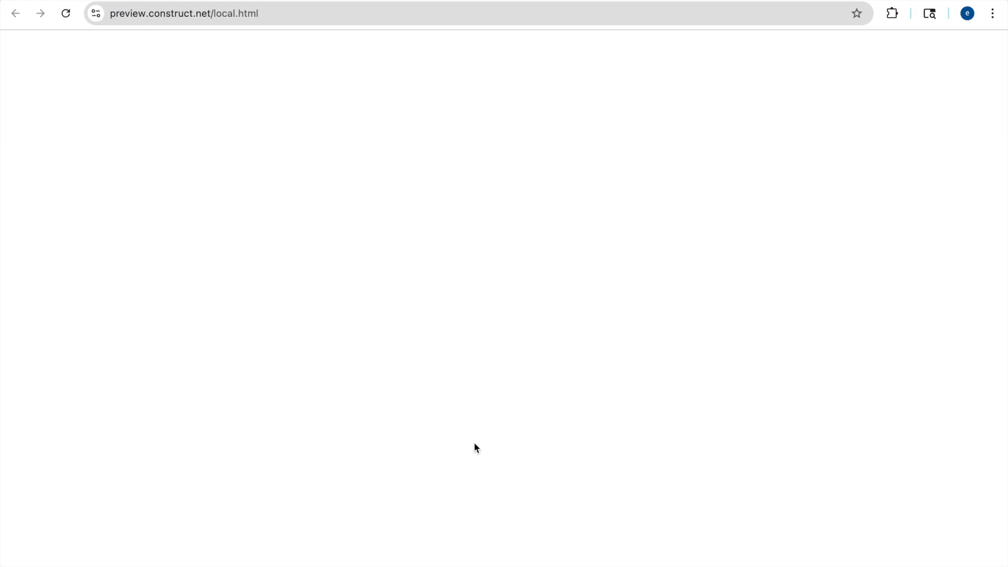
pyautogui.press('Up')
pyautogui.press('Right')
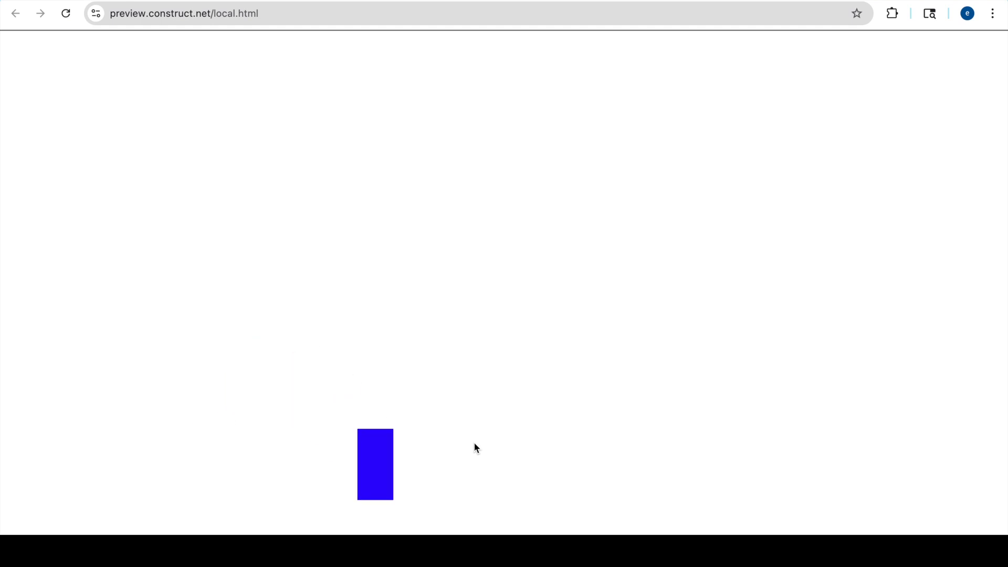
pyautogui.press('Left')
pyautogui.press('Right')
pyautogui.press('Up')
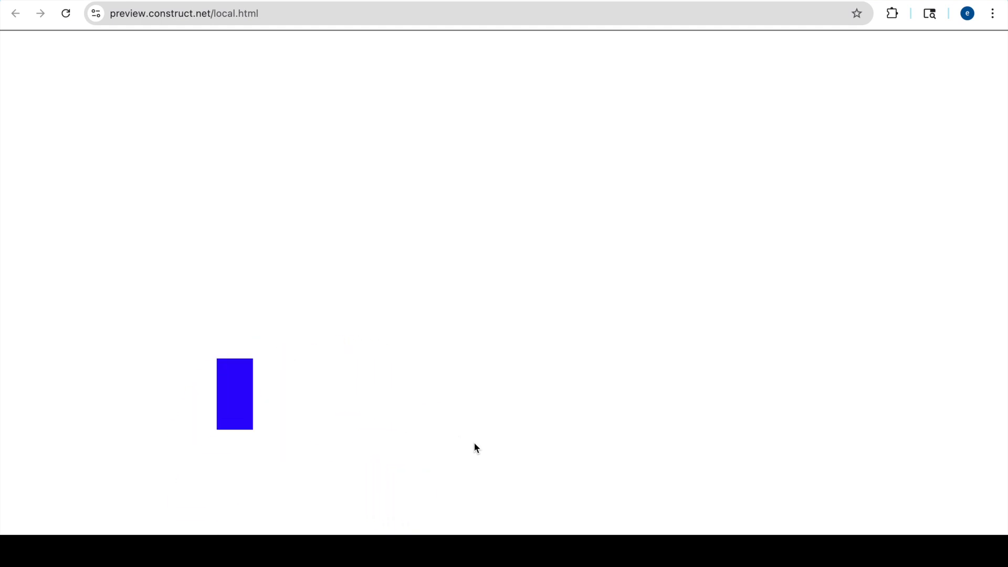
pyautogui.press('Left')
pyautogui.press('Up')
pyautogui.press('Right')
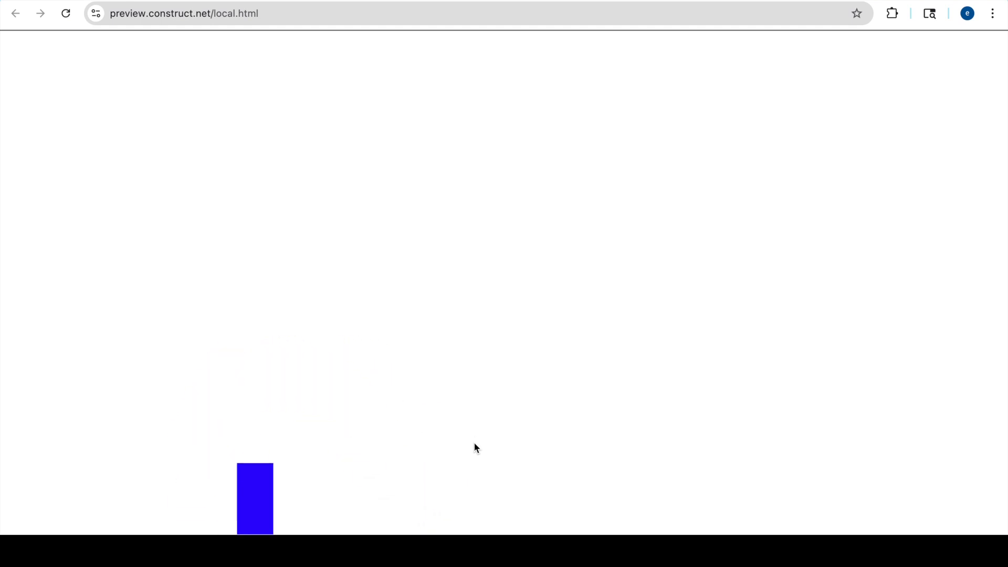
pyautogui.press('Up')
pyautogui.press('Left')
pyautogui.press('Right')
pyautogui.press('Left')
pyautogui.press('Right')
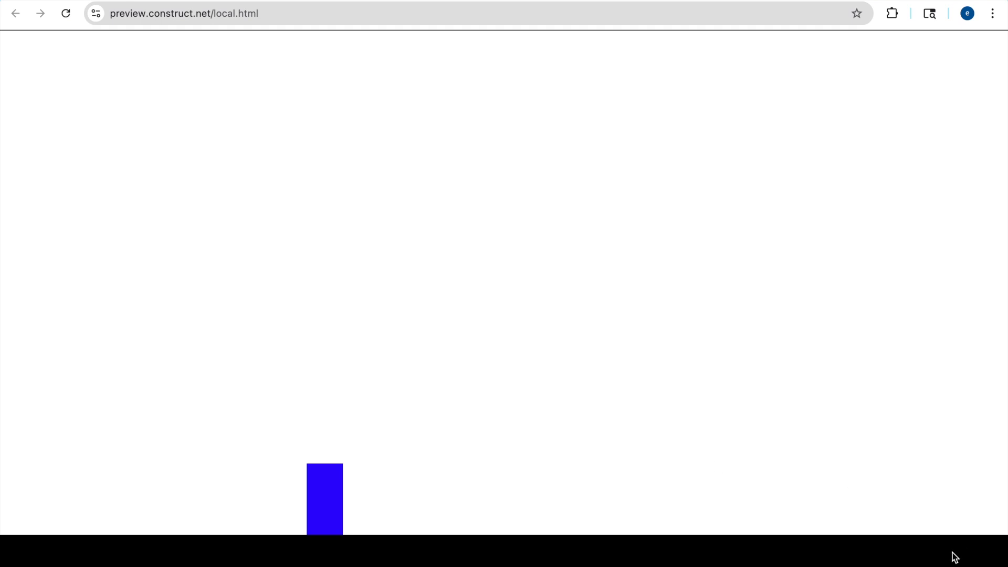
pyautogui.press('Left')
pyautogui.press('Up')
pyautogui.press('Right')
pyautogui.press('Up')
pyautogui.press('Left')
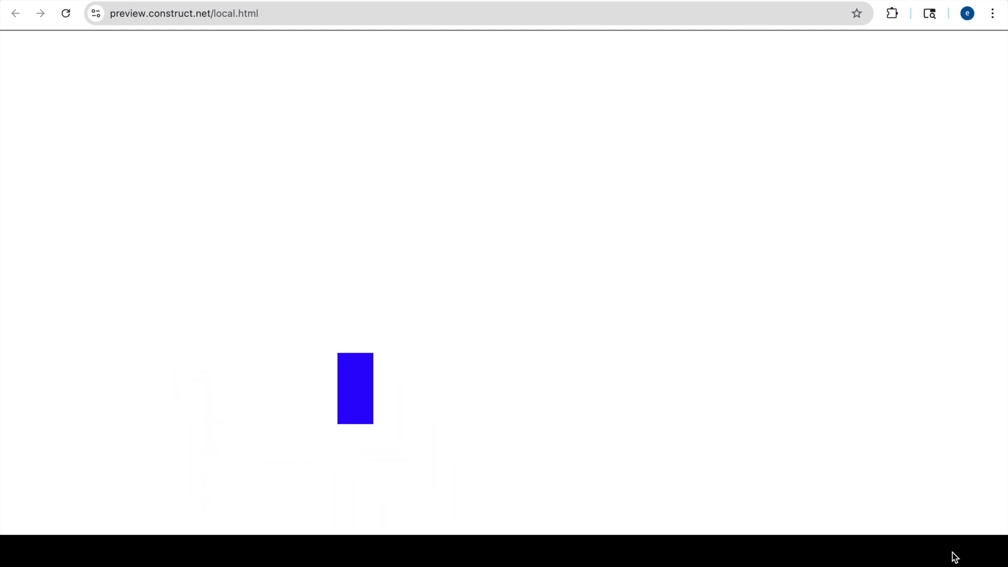
pyautogui.press('Right')
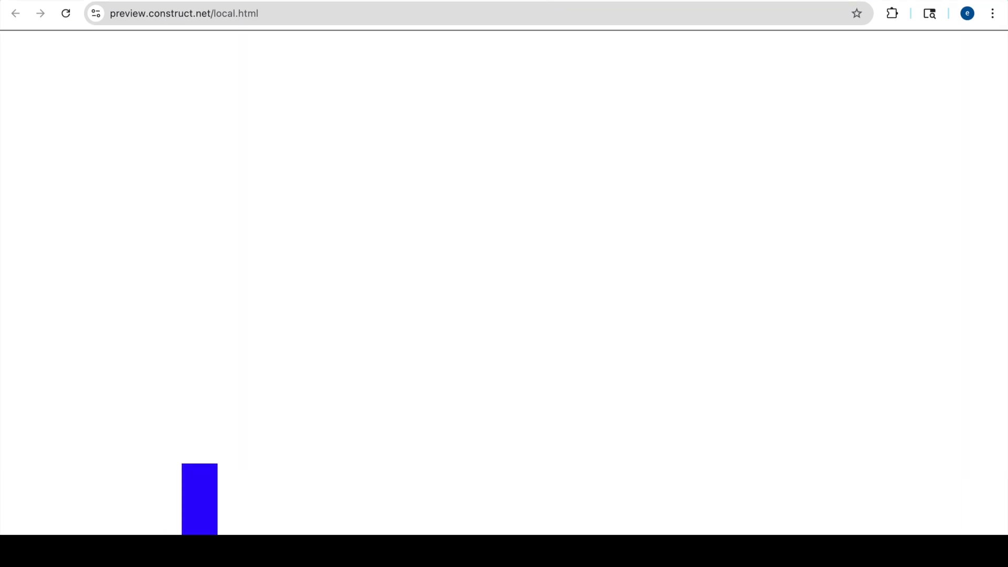
pyautogui.press('super+w')
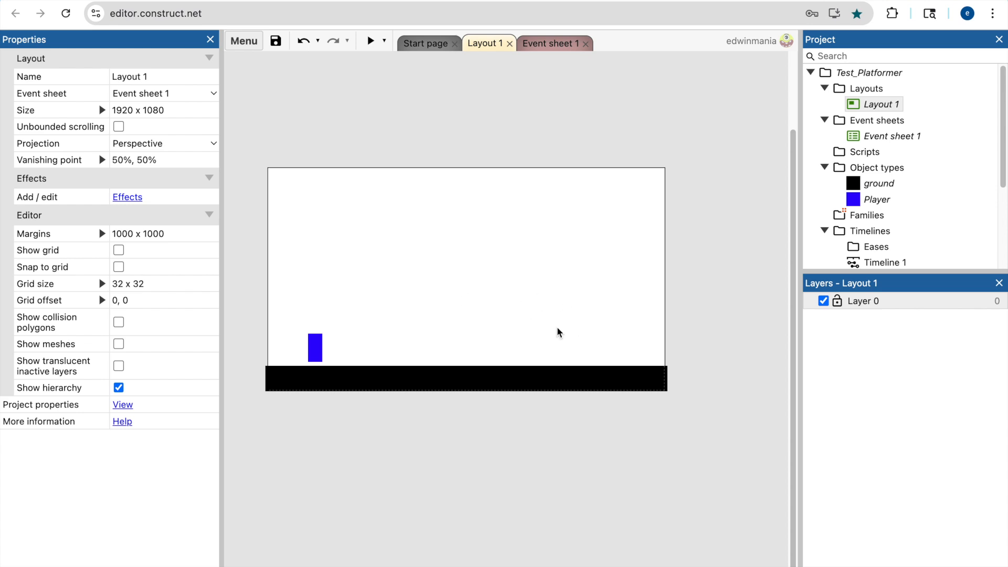
# Insert a new Sprite object into the layout to the right of centre, at about 1081, 612.
pyautogui.doubleClick(556, 318)
pyautogui.write('spri')
pyautogui.doubleClick(351, 225)
pyautogui.click(431, 266)
# Flood-fill the new sprite's image with dark yellow, RGB 215, 192, 36, and close the Animations Editor.
pyautogui.click(84, 100)
pyautogui.moveTo(84, 100); pyautogui.dragTo(59, 84)
pyautogui.click(122, 159)
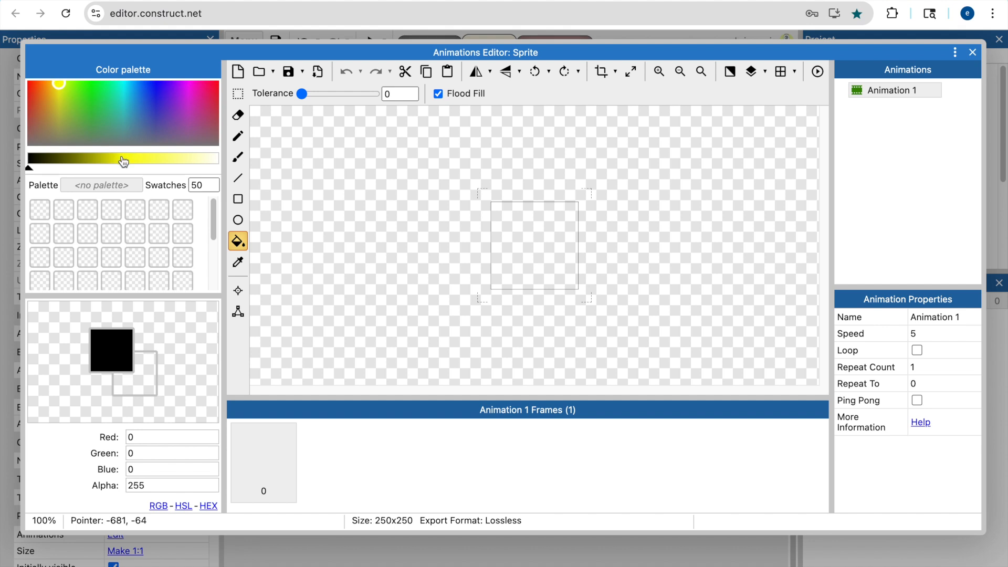
pyautogui.click(54, 98)
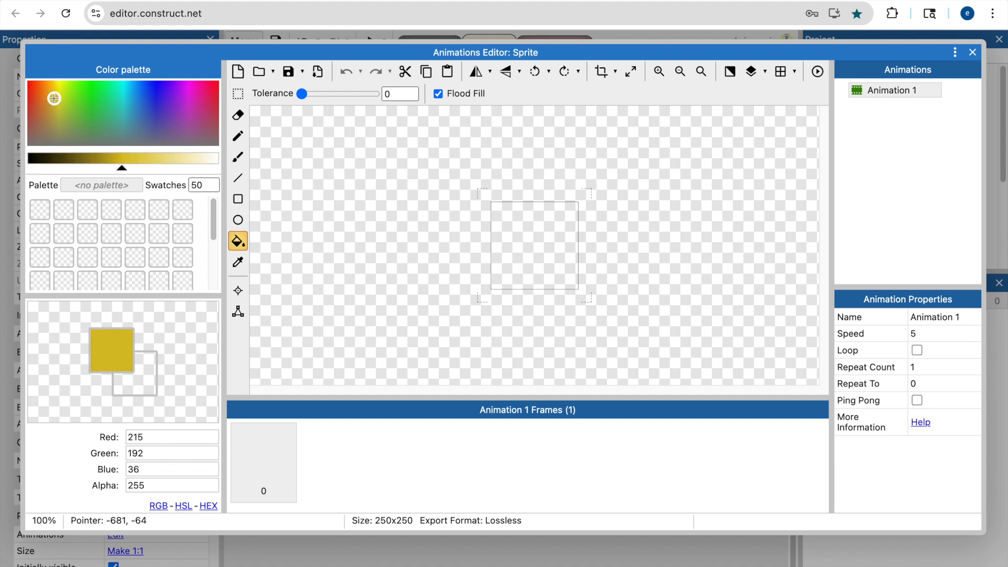
pyautogui.click(498, 246)
pyautogui.click(973, 52)
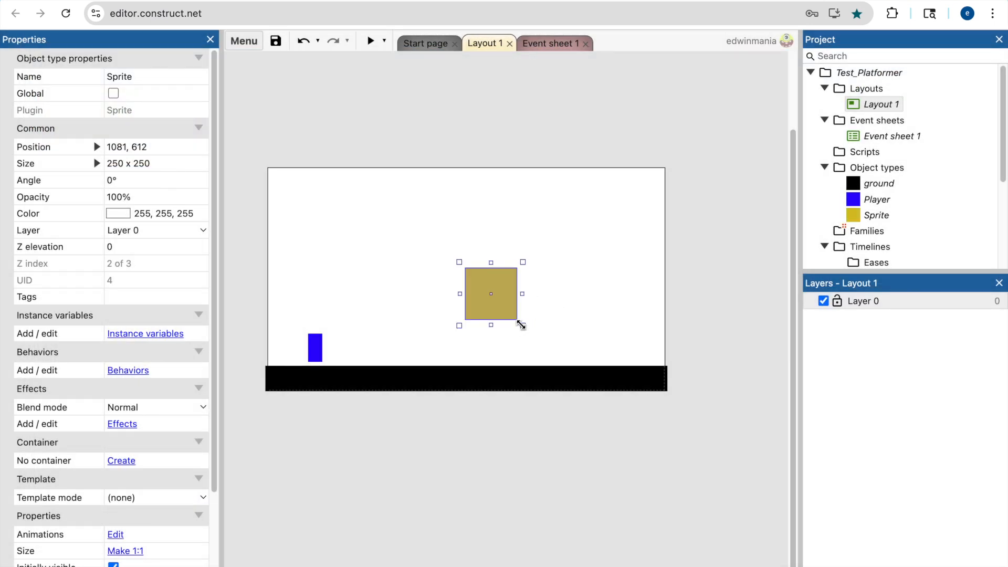
# Shrink the yellow sprite to about 63 x 63 and place it in the layout's right half, at about 1434, 538.
pyautogui.moveTo(522, 325); pyautogui.dragTo(574, 290)
pyautogui.click(502, 285)
pyautogui.click(611, 301)
pyautogui.click(567, 280)
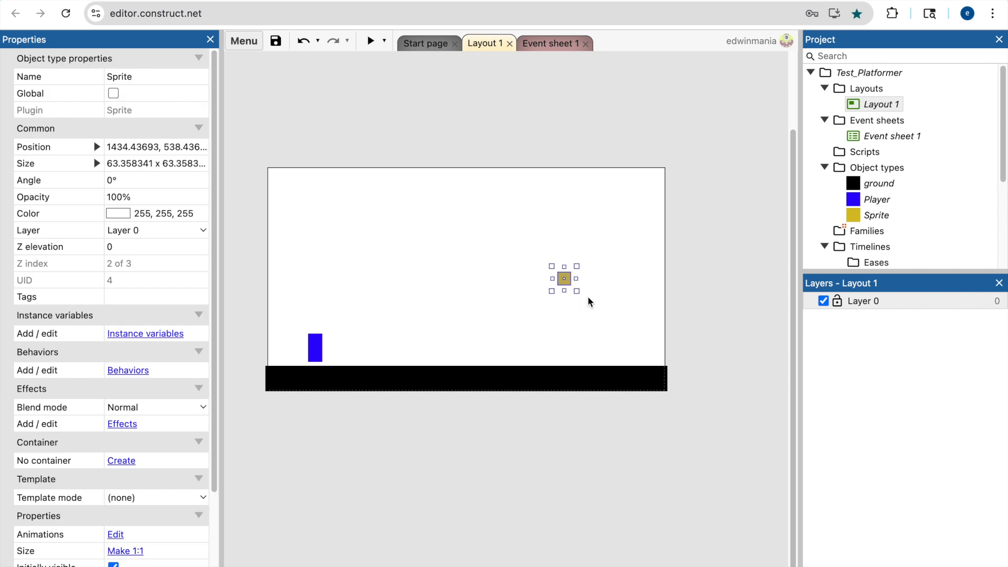
# Rename the yellow sprite to goal and deselect it.
pyautogui.click(153, 76)
pyautogui.write('goal')
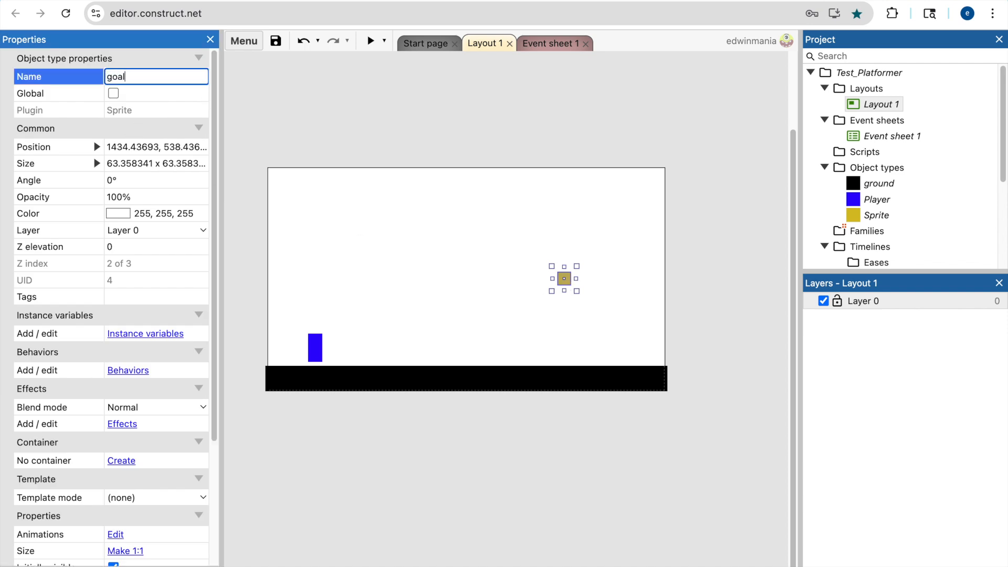
pyautogui.press('Return')
pyautogui.click(474, 249)
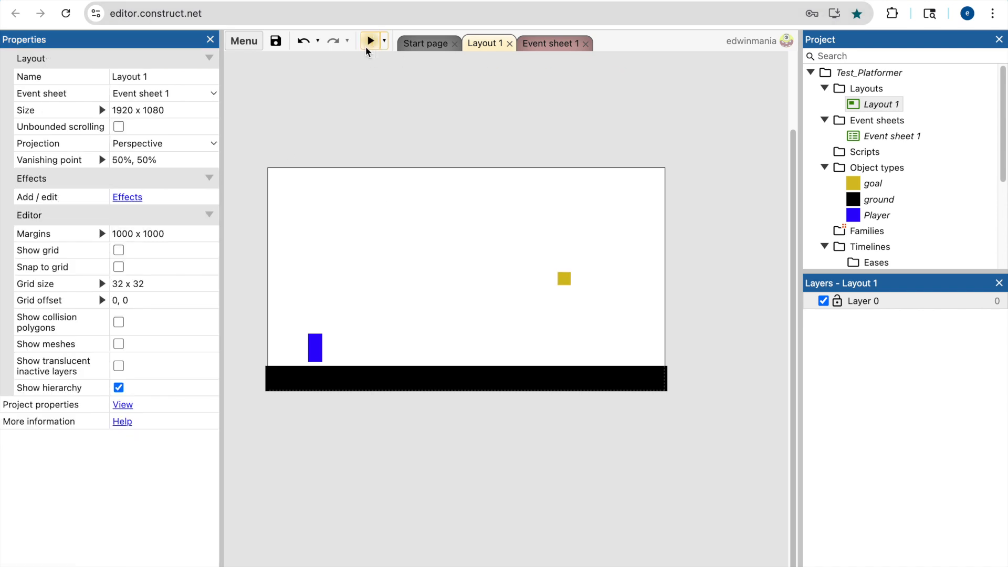
# Preview the layout, run and jump the Player toward the yellow goal to test its reach, and close the preview.
pyautogui.click(368, 44)
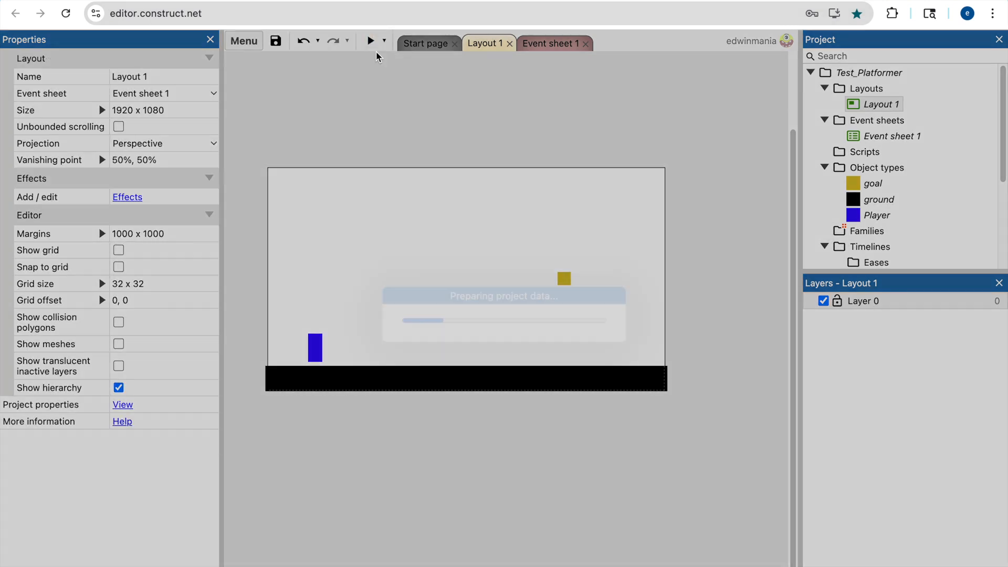
pyautogui.press('Right')
pyautogui.press('Up')
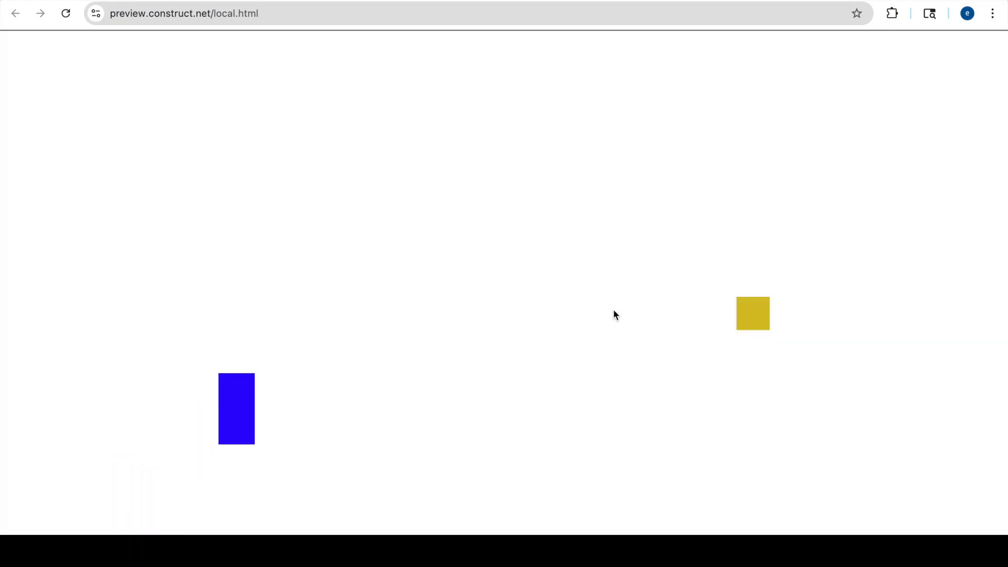
pyautogui.press('Right')
pyautogui.press('Up')
pyautogui.press('Up')
pyautogui.press('Left')
pyautogui.press('Right')
pyautogui.press('Up')
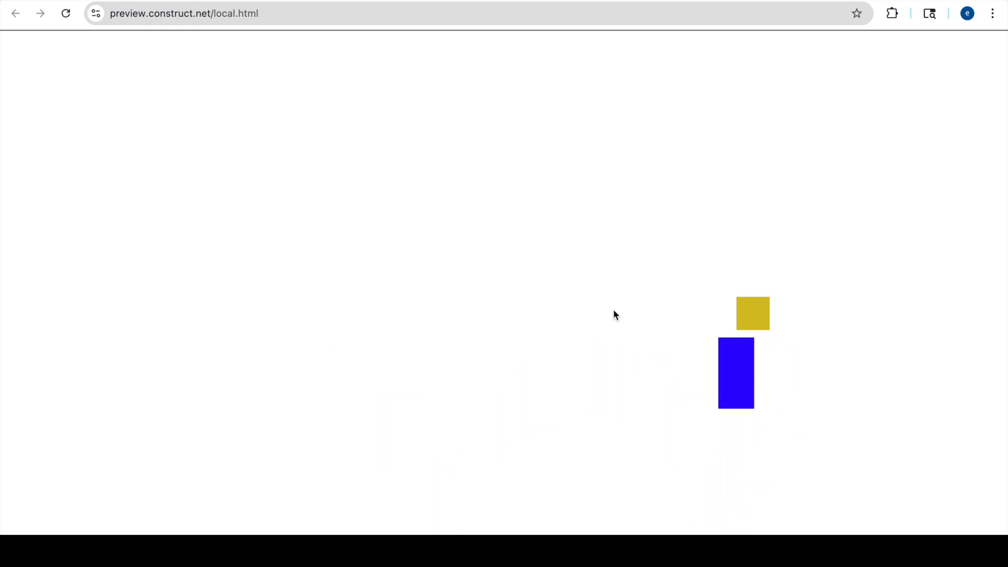
pyautogui.press('Left')
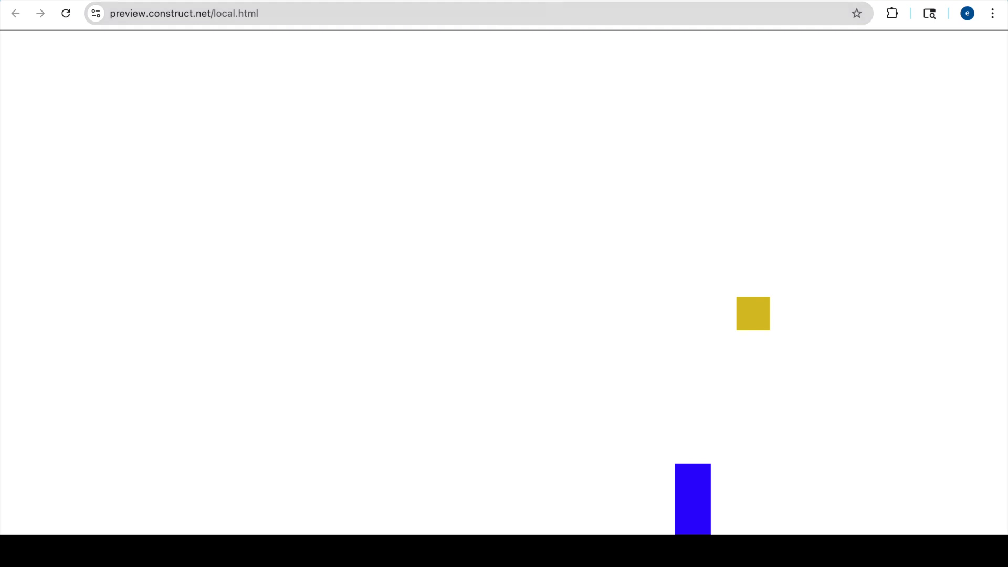
pyautogui.click(546, 0)
# Move the goal lower and closer to the Player, near the layout's centre, and preview the Player jumping through it.
pyautogui.moveTo(571, 278); pyautogui.dragTo(455, 313)
pyautogui.click(371, 41)
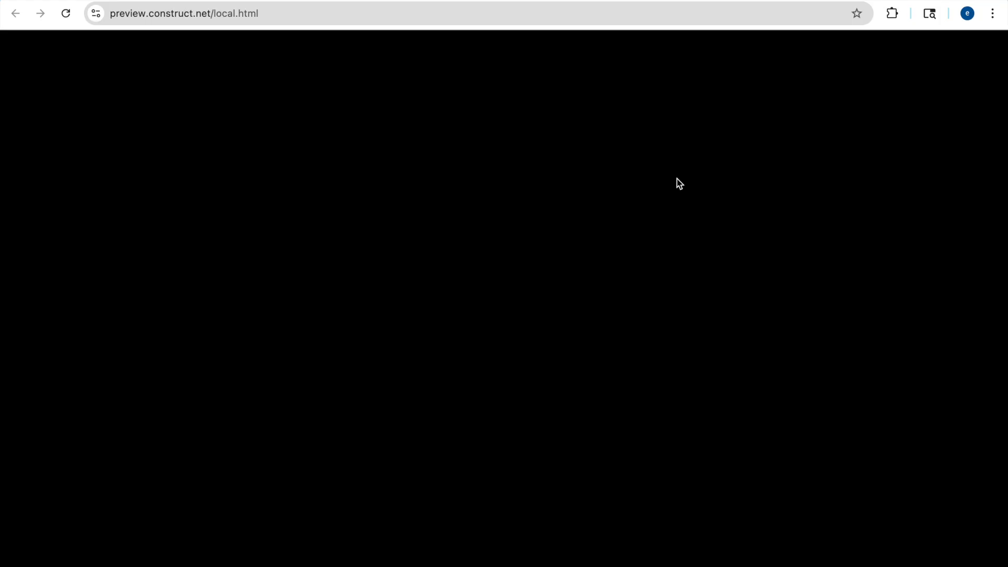
pyautogui.press('Right')
pyautogui.press('Up')
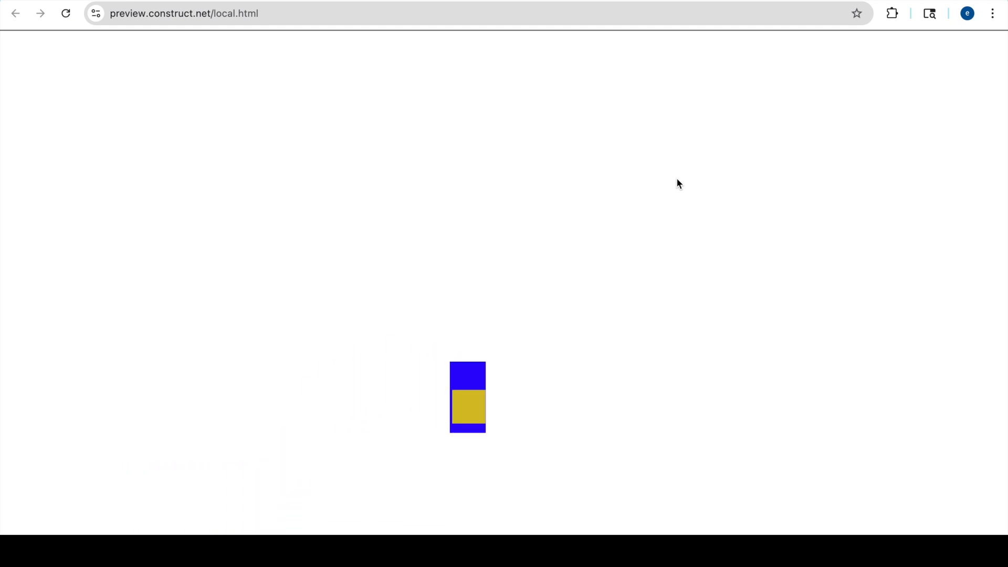
pyautogui.press('Left')
pyautogui.press('Up')
pyautogui.press('Right')
pyautogui.press('Up')
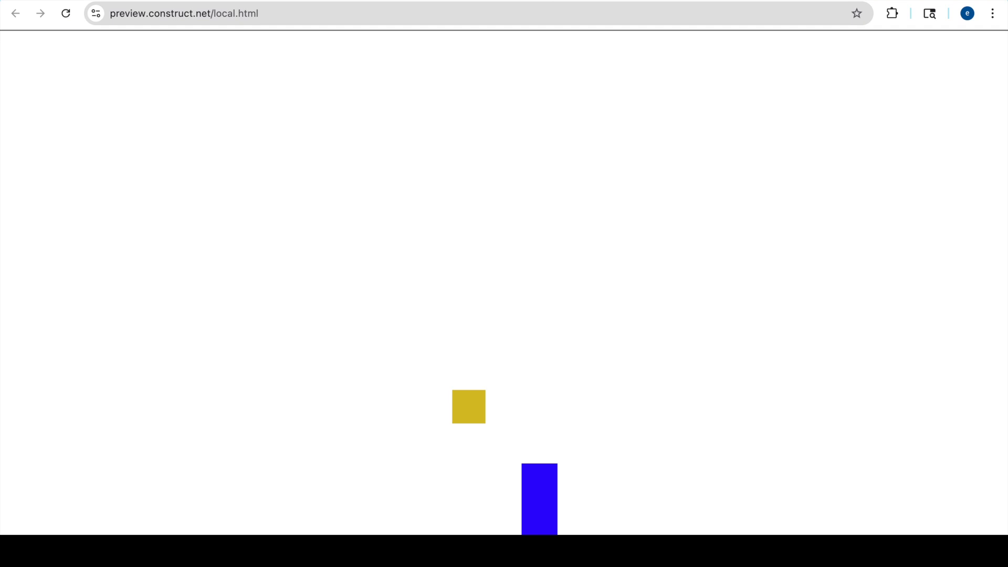
pyautogui.press('super+w')
pyautogui.click(546, 308)
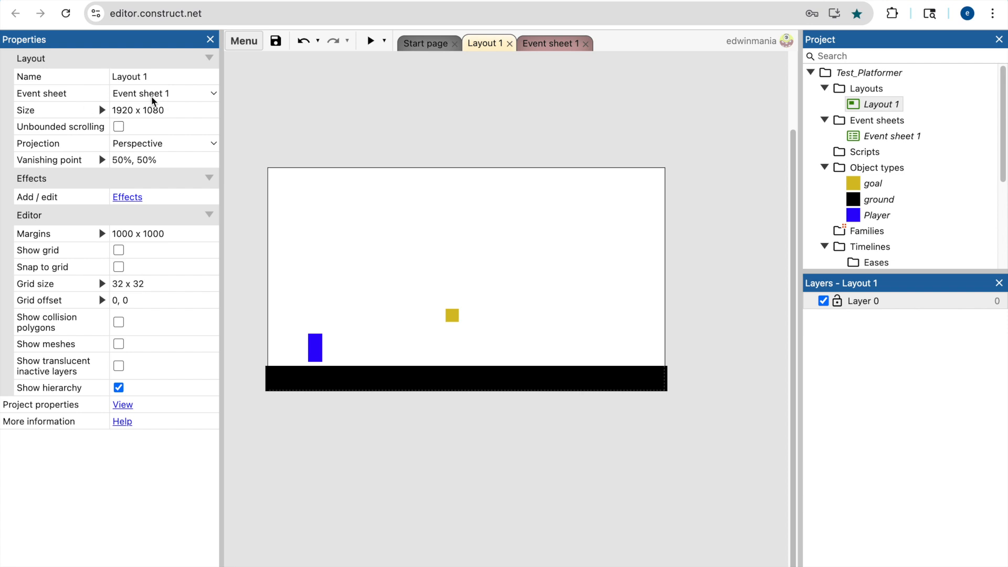
# Start a new event in Event sheet 1 with Player as the condition's object.
pyautogui.click(547, 44)
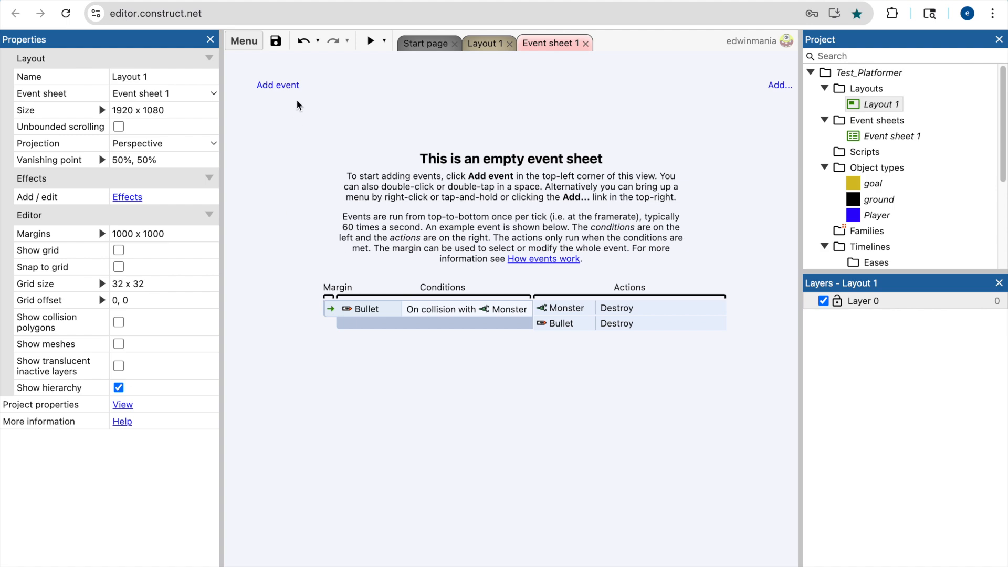
pyautogui.click(279, 86)
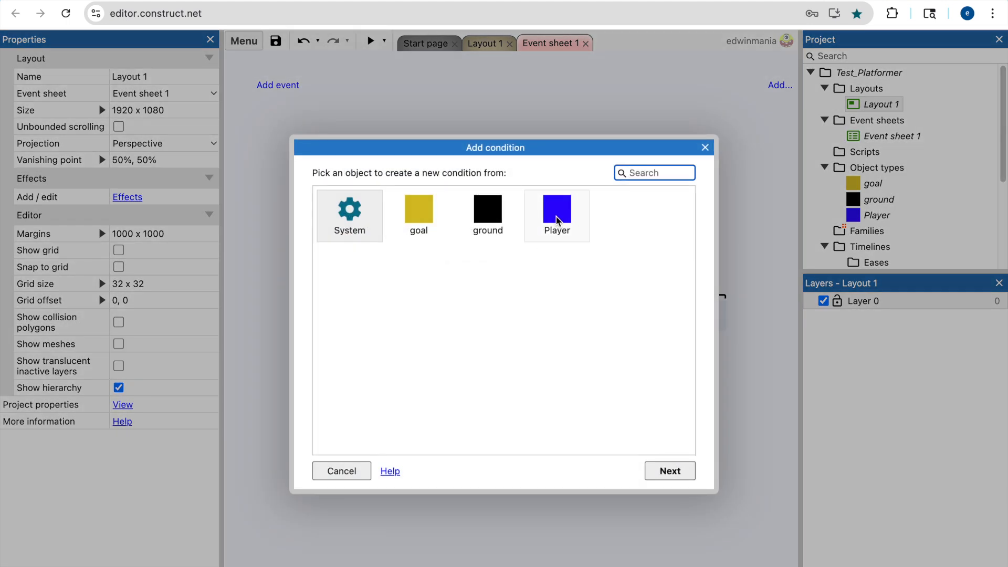
pyautogui.doubleClick(557, 218)
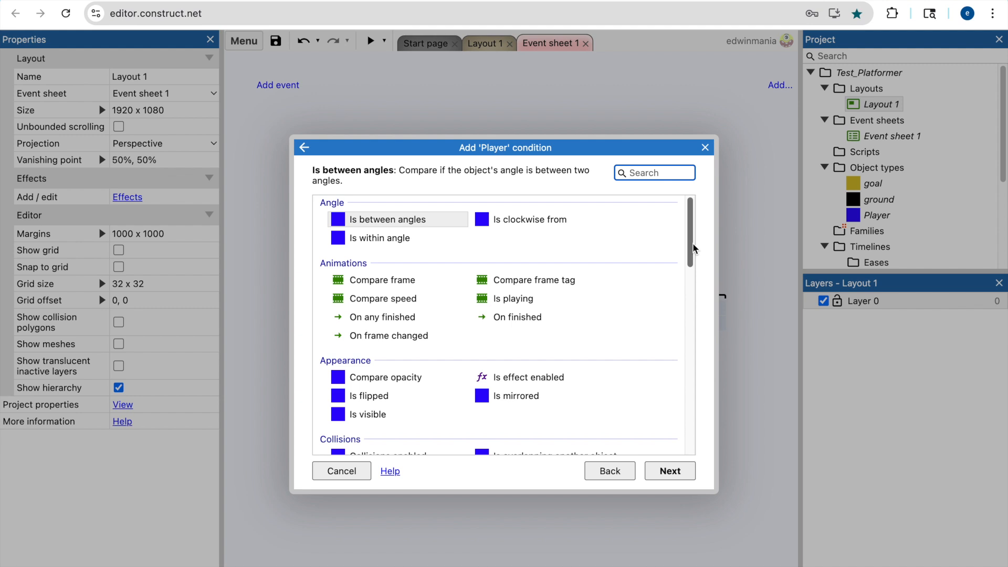
# Search the Player conditions for "collision" and choose On collision with another object.
pyautogui.write('co')
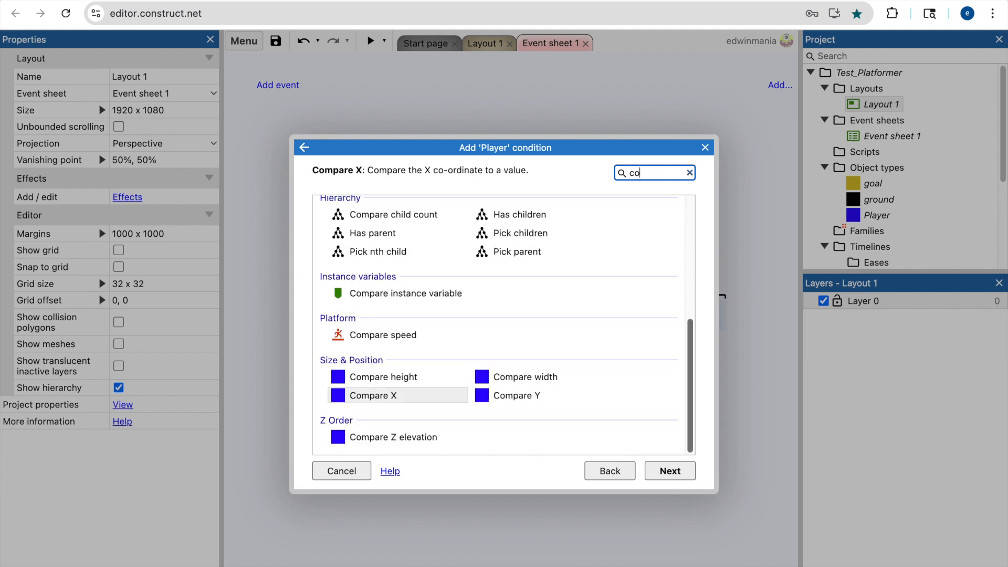
pyautogui.write('ll')
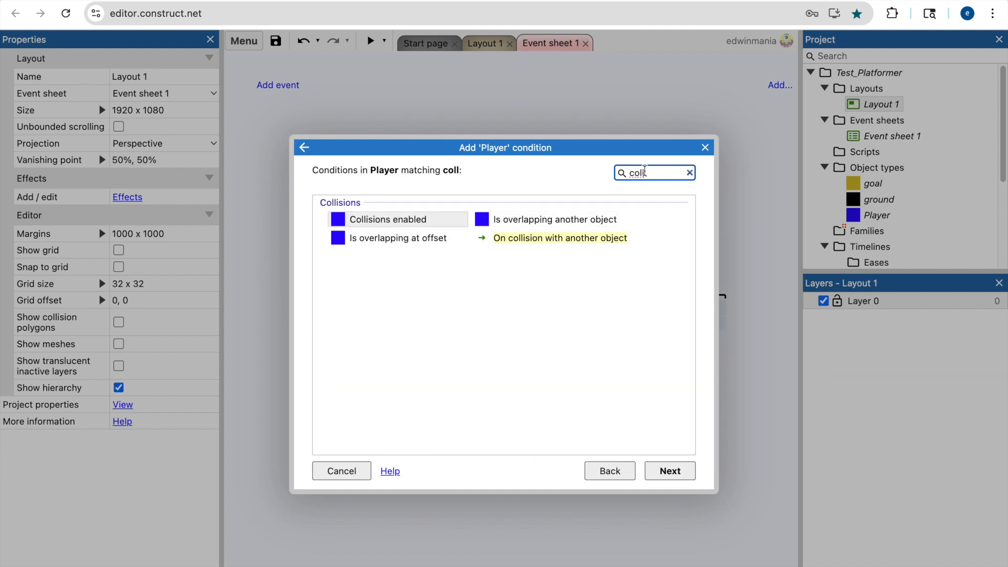
pyautogui.press('BackSpace')
pyautogui.press('BackSpace')
pyautogui.press('BackSpace')
pyautogui.press('BackSpace')
pyautogui.scroll(-15, 621, 283)
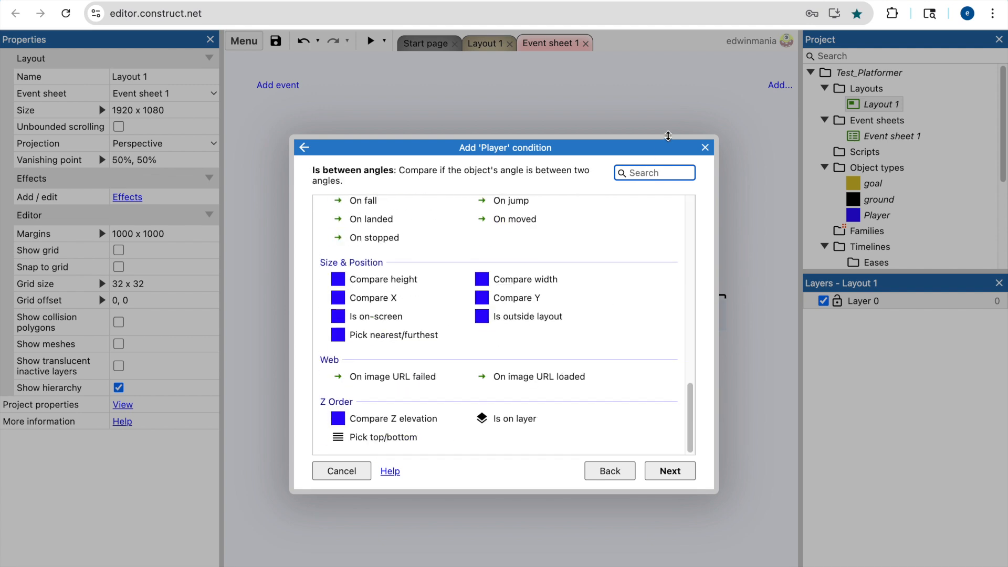
pyautogui.write('col')
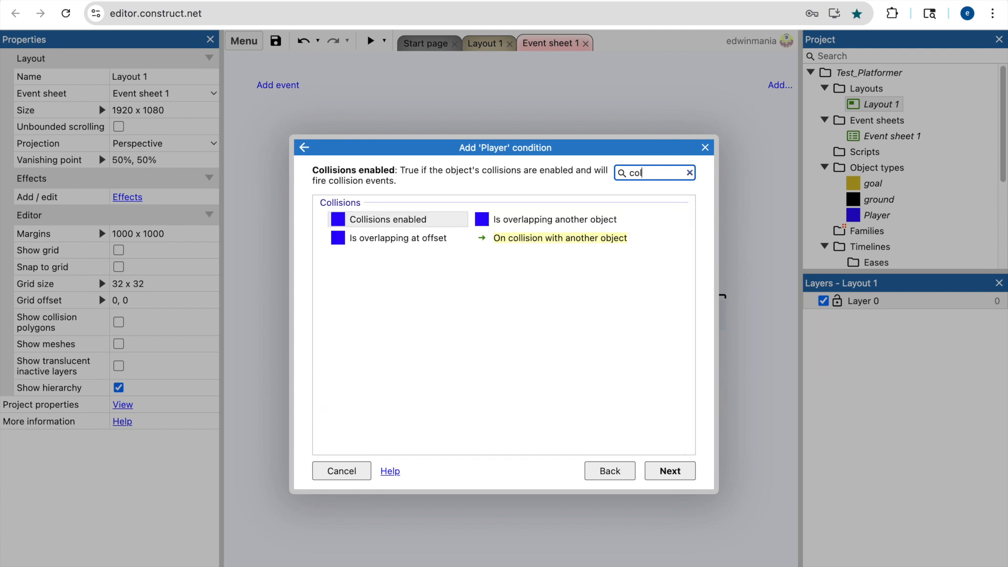
pyautogui.write('lision')
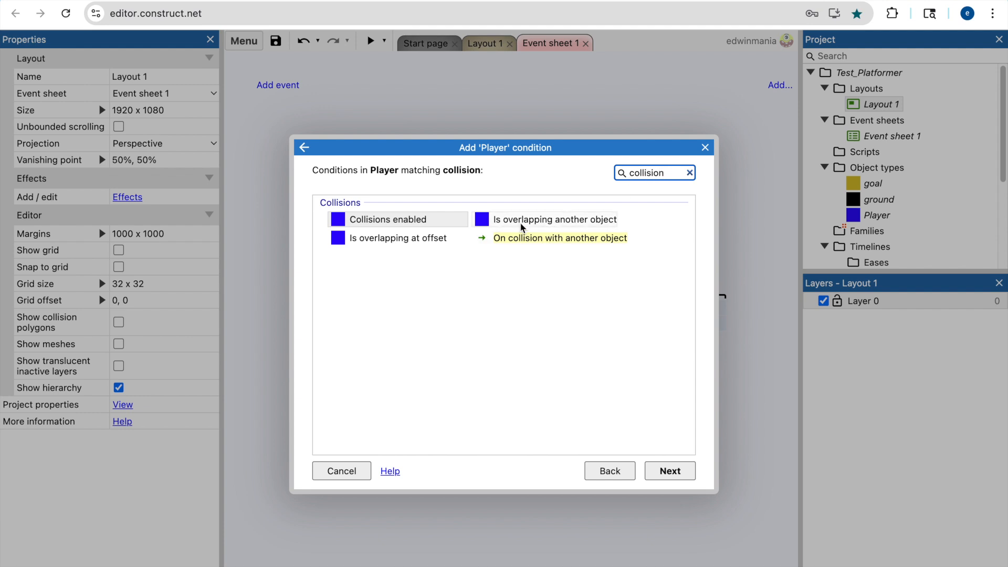
pyautogui.doubleClick(610, 238)
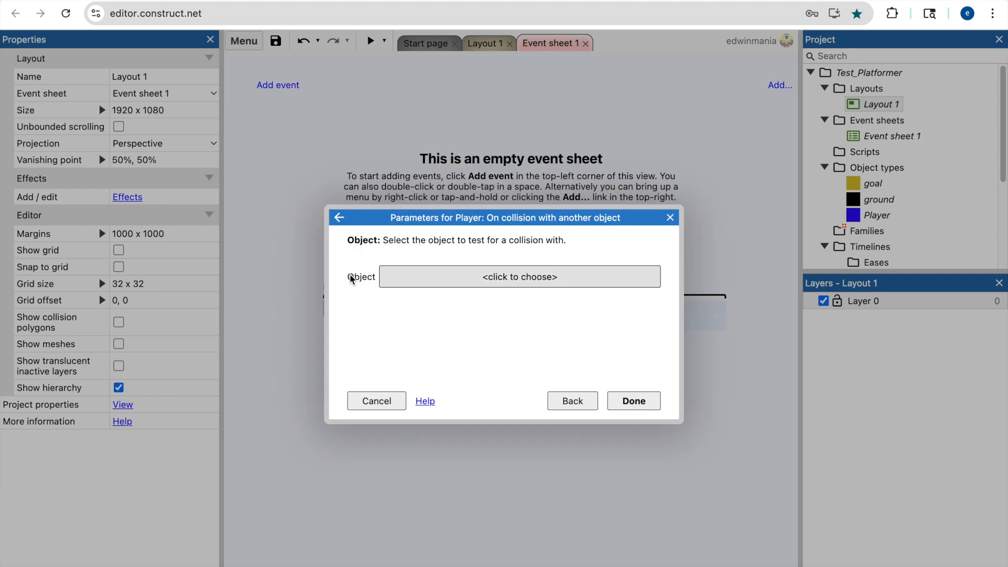
# Set goal as the object the Player collides with and finish the condition.
pyautogui.click(555, 284)
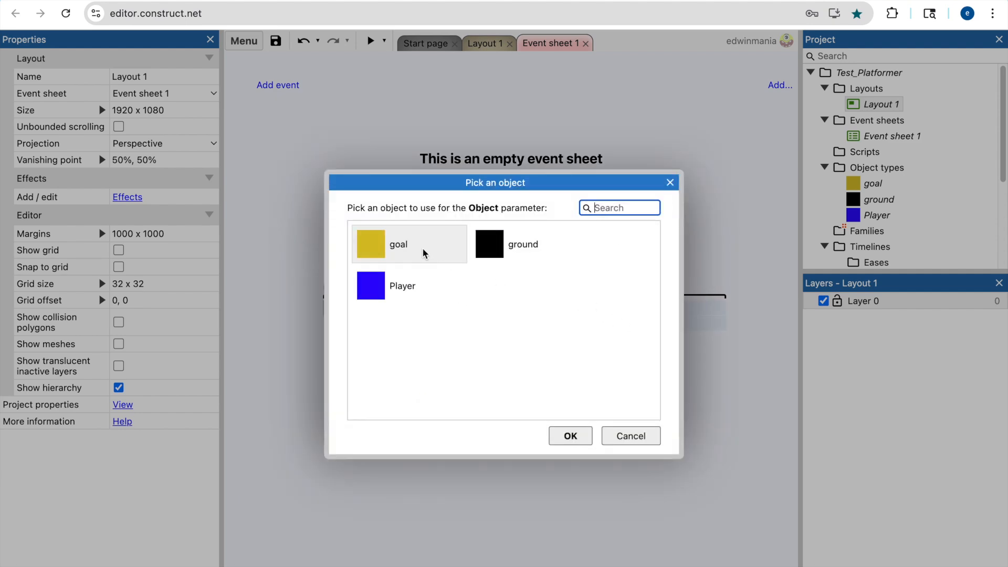
pyautogui.doubleClick(422, 248)
pyautogui.click(626, 402)
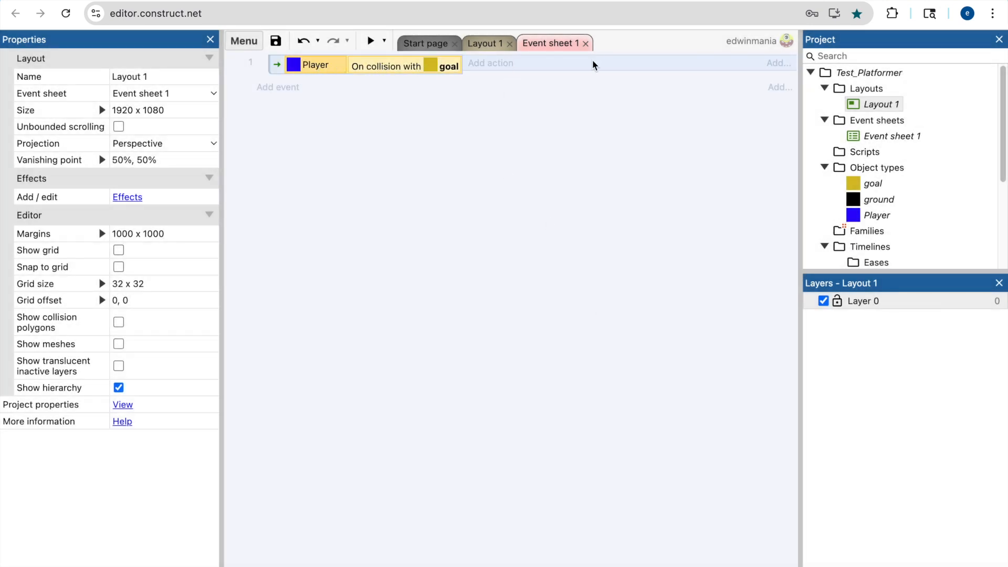
# Add the System action Restart layout to the event for the Player colliding with the goal.
pyautogui.click(484, 65)
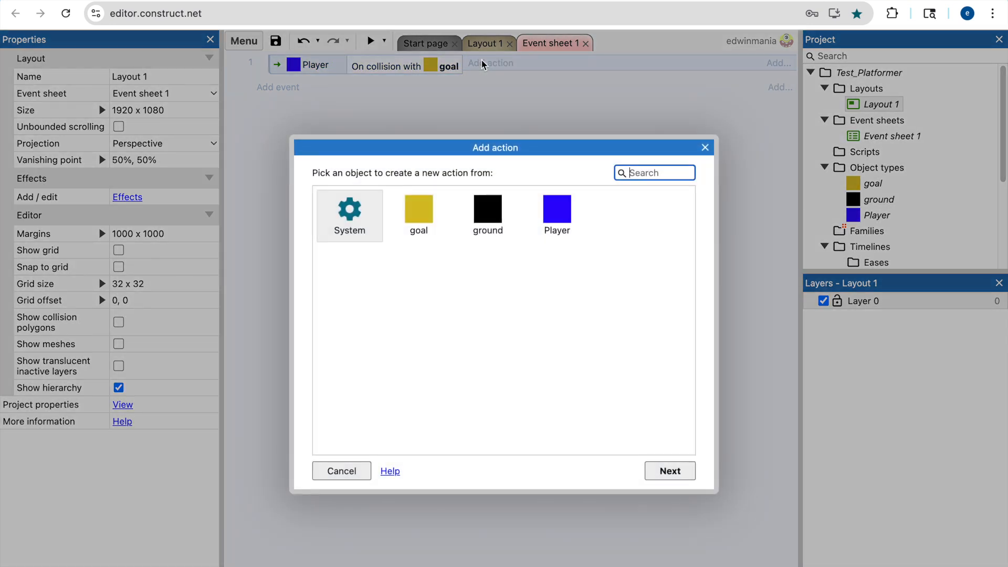
pyautogui.doubleClick(356, 219)
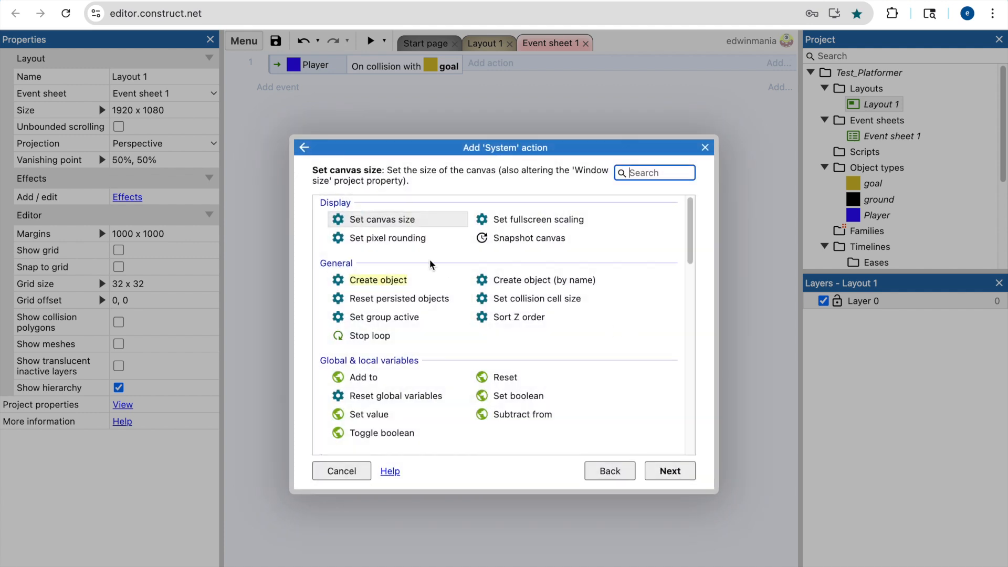
pyautogui.scroll(-1, 567, 354)
pyautogui.scroll(-5, 570, 356)
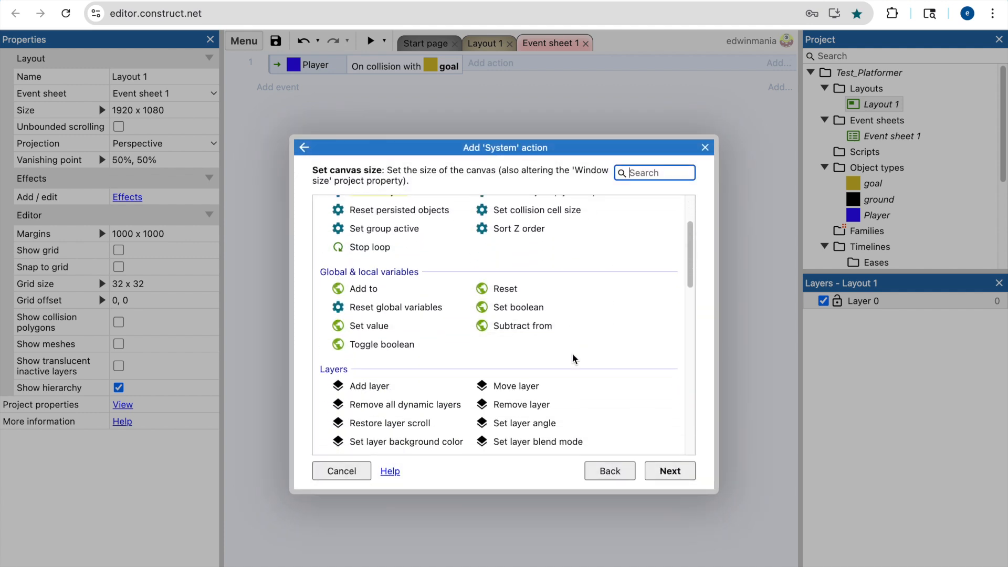
pyautogui.scroll(6, 574, 355)
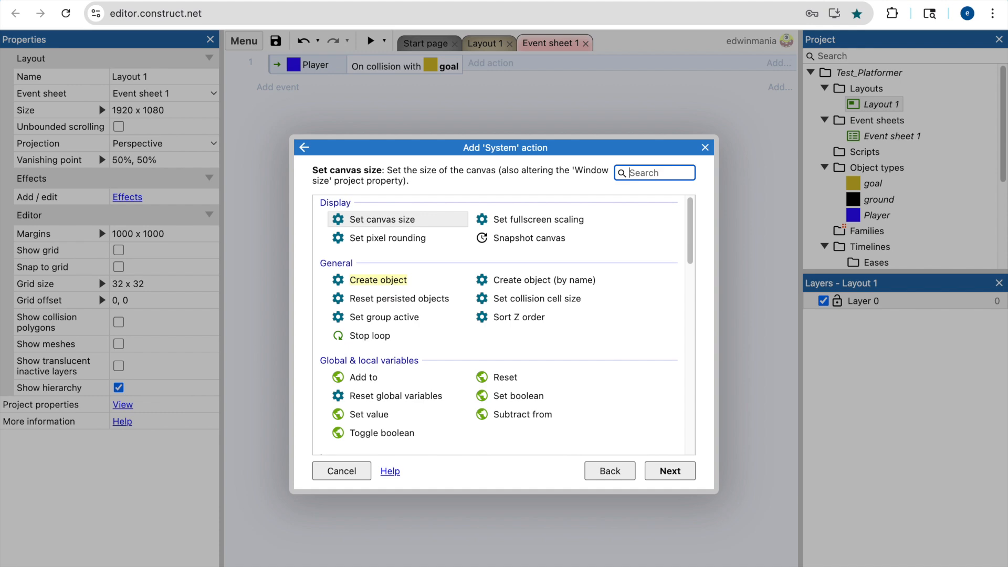
pyautogui.write('resta')
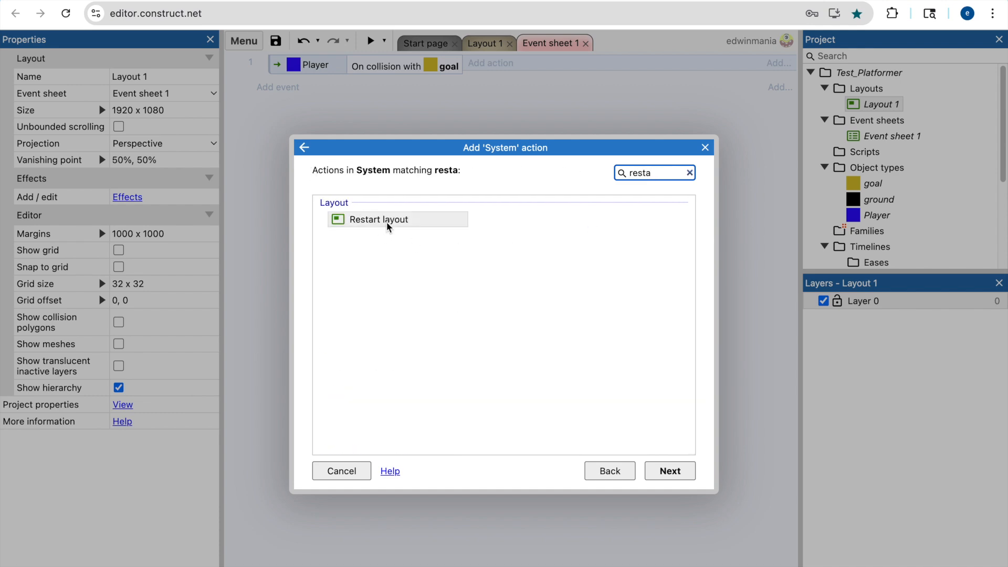
pyautogui.doubleClick(415, 226)
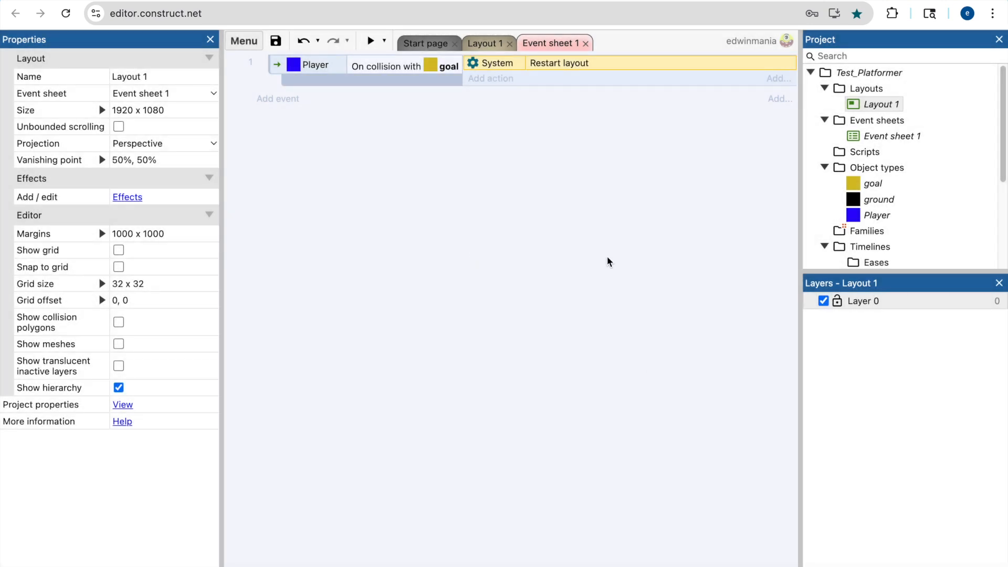
# Preview Layout 1 and jump the Player into the goal several times to test the restart, then close the preview.
pyautogui.click(484, 43)
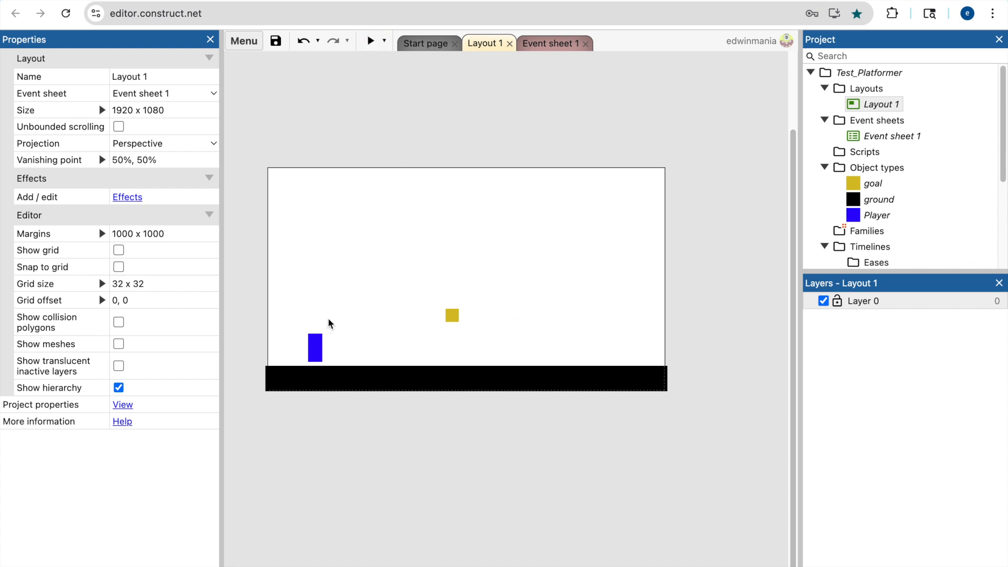
pyautogui.click(371, 41)
pyautogui.press('Right')
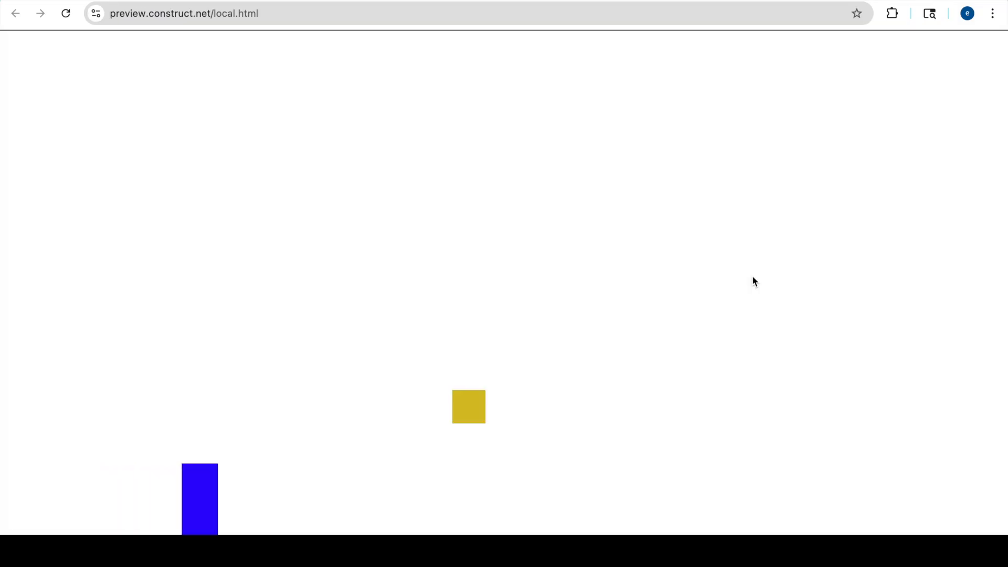
pyautogui.press('Up')
pyautogui.press('Right')
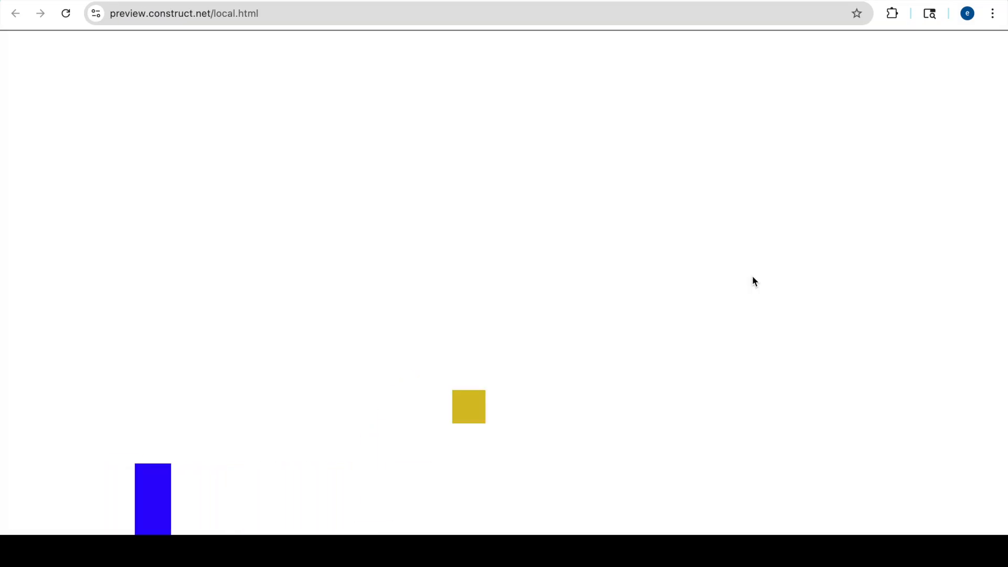
pyautogui.press('Up')
pyautogui.press('Right')
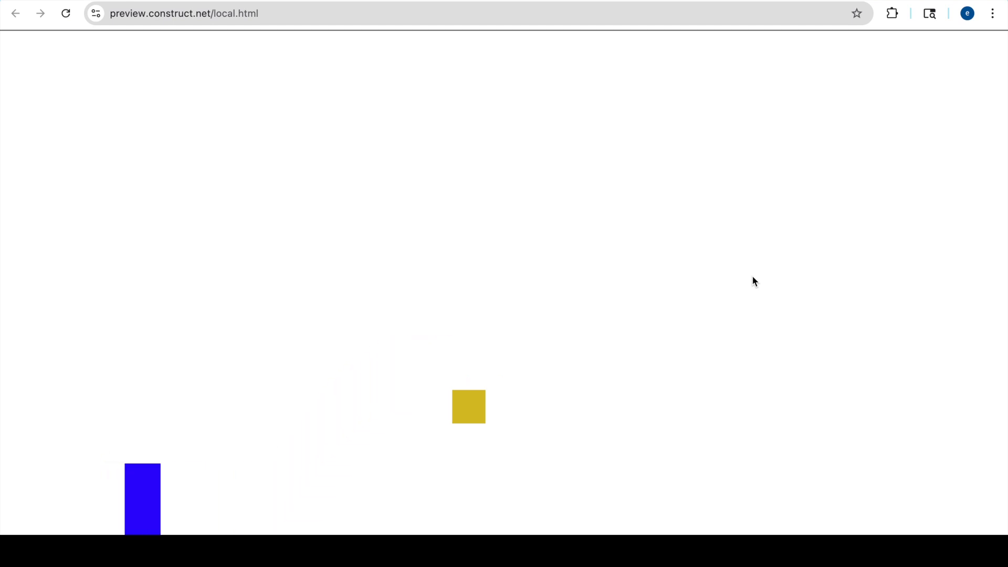
pyautogui.press('Up')
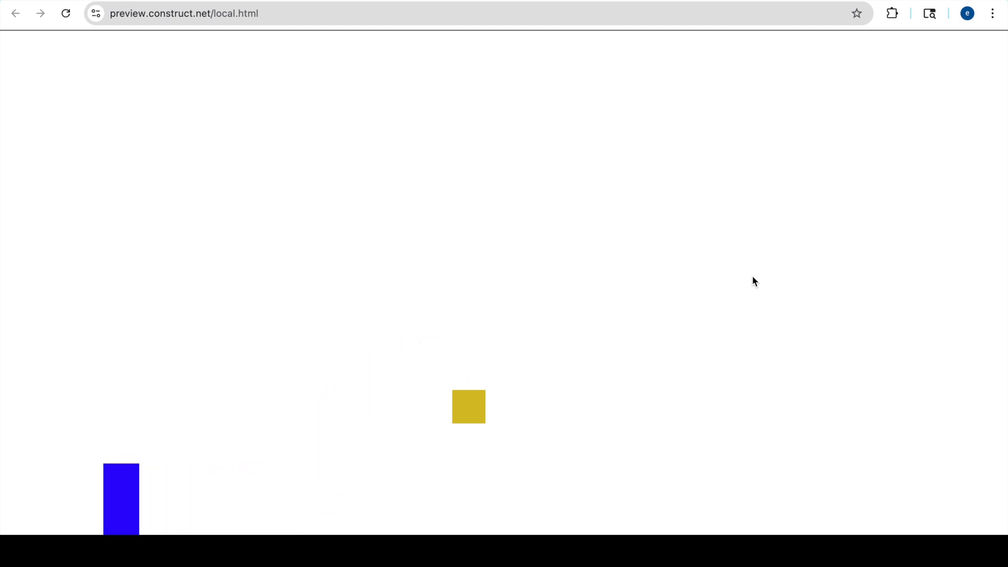
pyautogui.moveTo(540, 19)
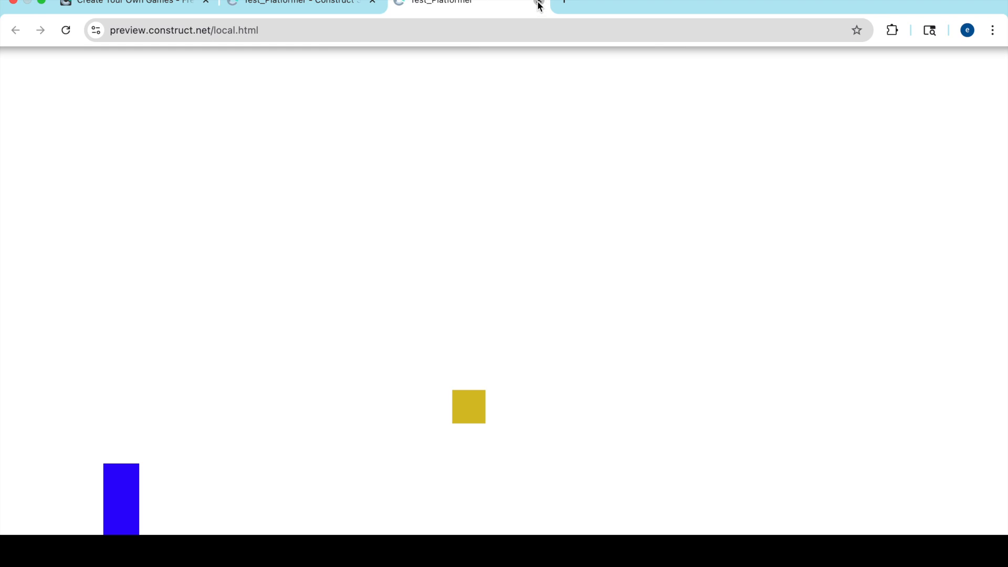
pyautogui.click(539, 3)
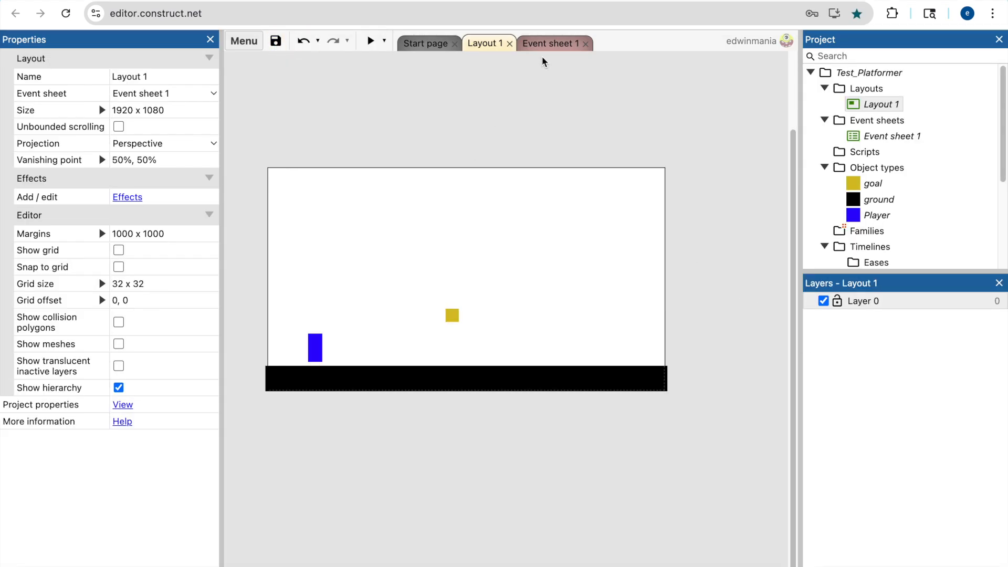
# Add the Rotate behavior to the goal sprite in Layout 1.
pyautogui.click(452, 317)
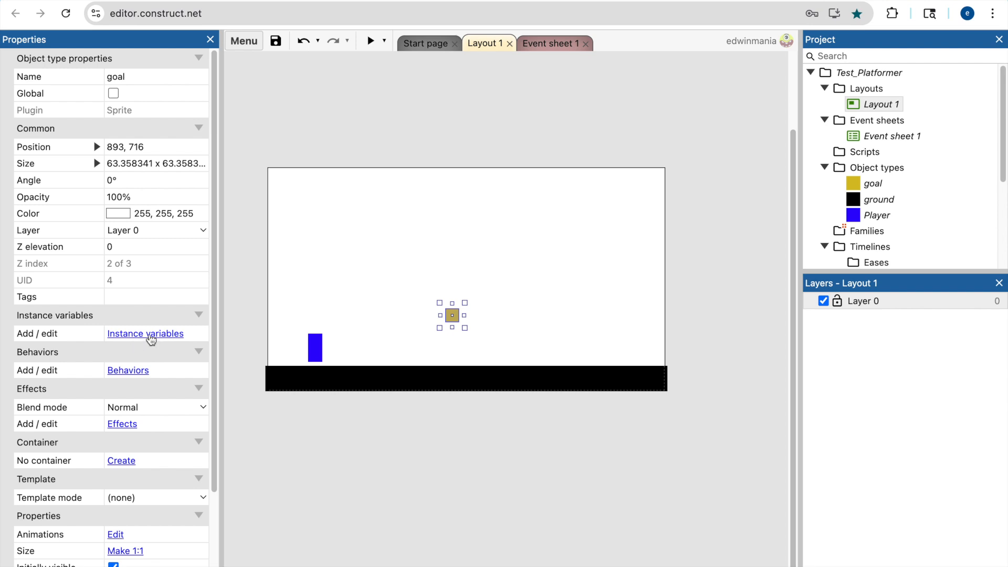
pyautogui.click(132, 370)
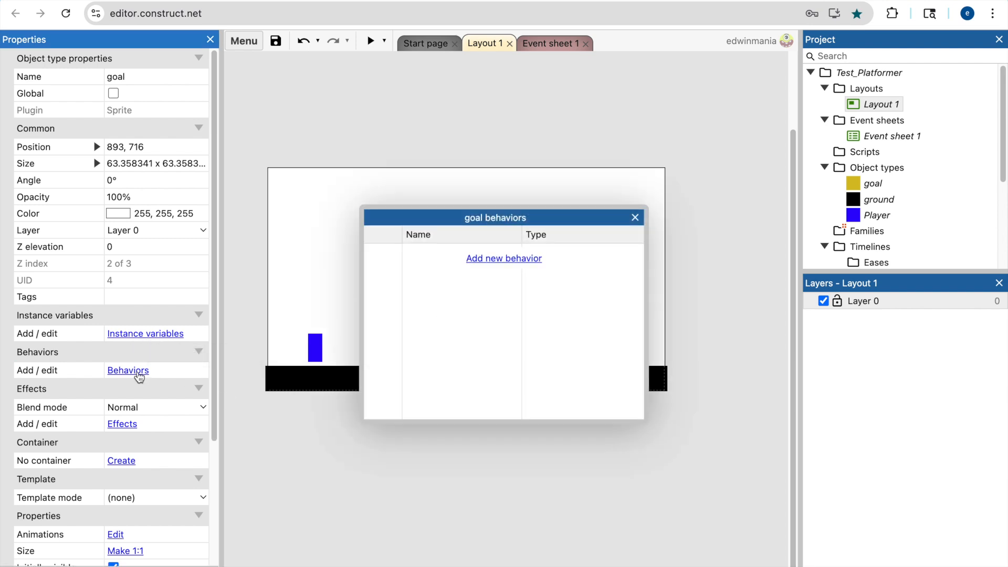
pyautogui.click(518, 259)
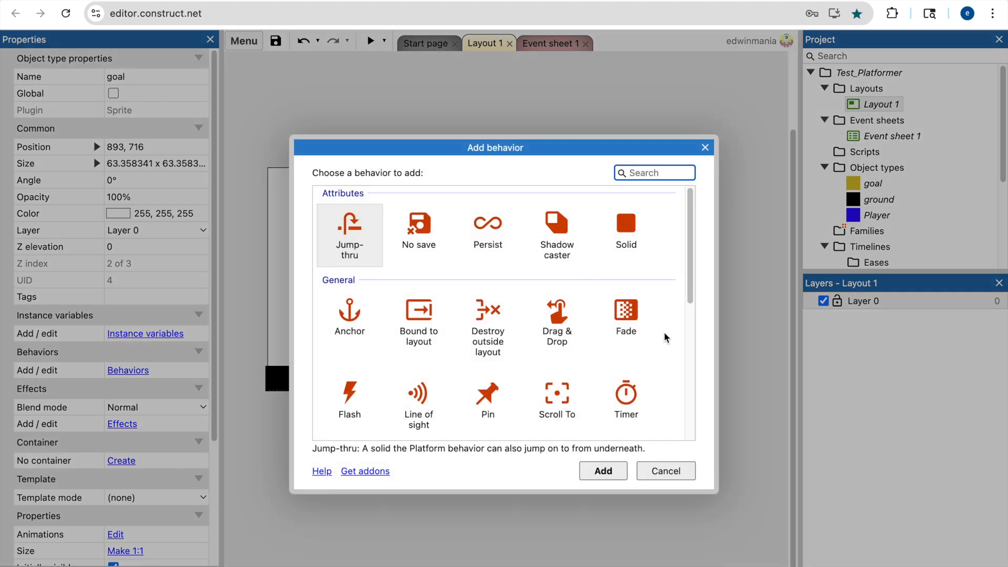
pyautogui.scroll(-5, 664, 338)
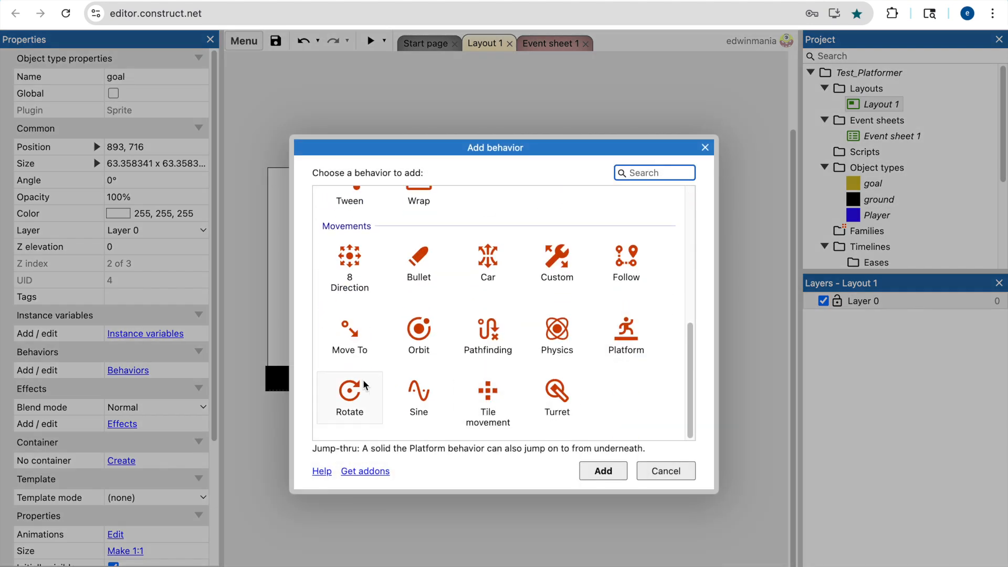
pyautogui.doubleClick(359, 390)
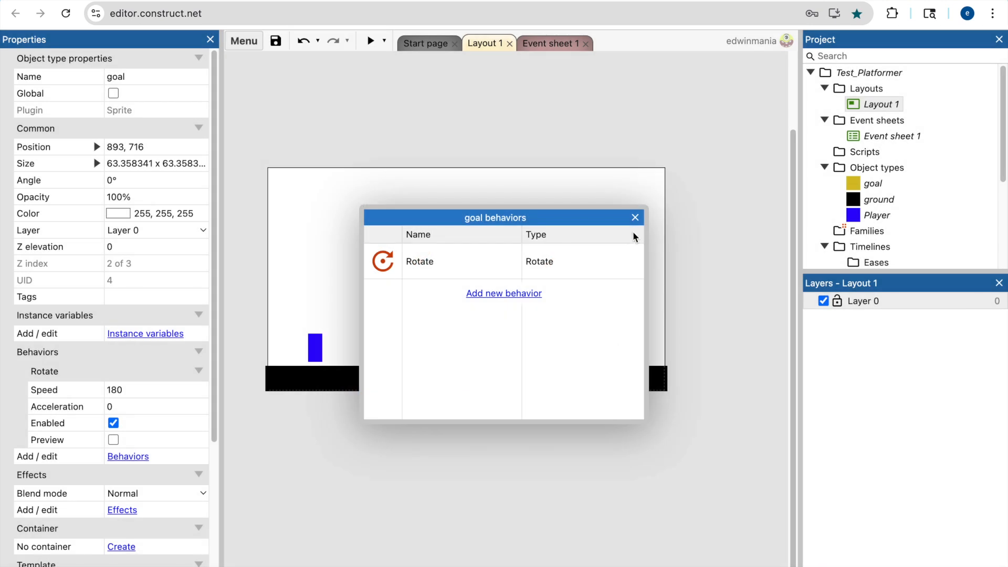
pyautogui.click(635, 217)
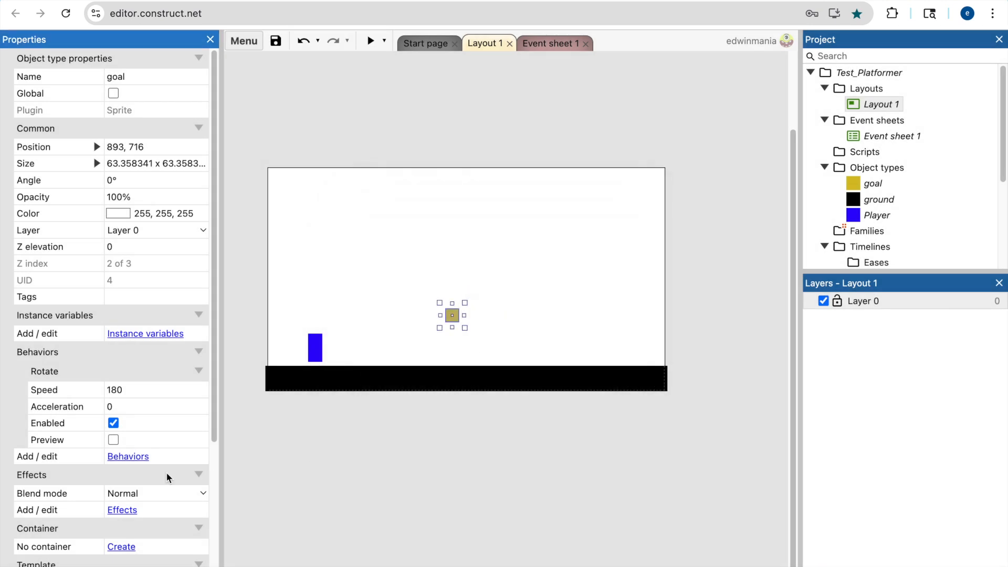
# Check the goal's rotation in the layout by switching the Rotate behavior's Preview option on and off again.
pyautogui.click(134, 391)
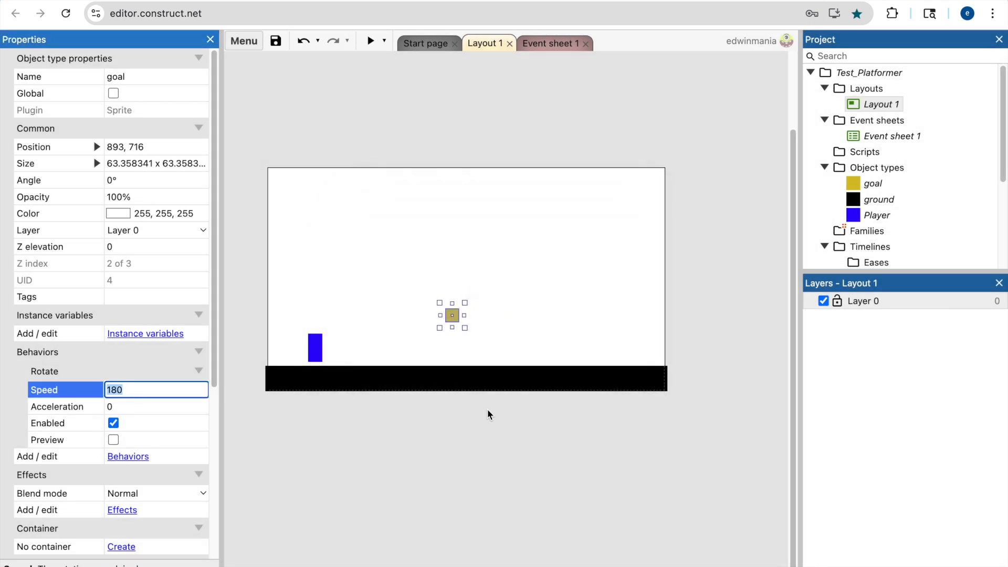
pyautogui.click(549, 258)
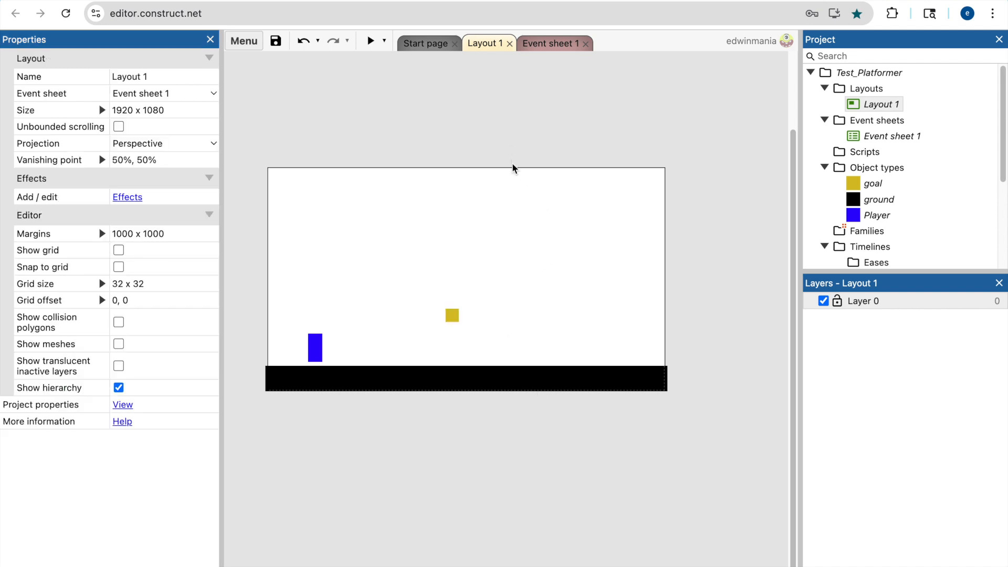
pyautogui.click(450, 316)
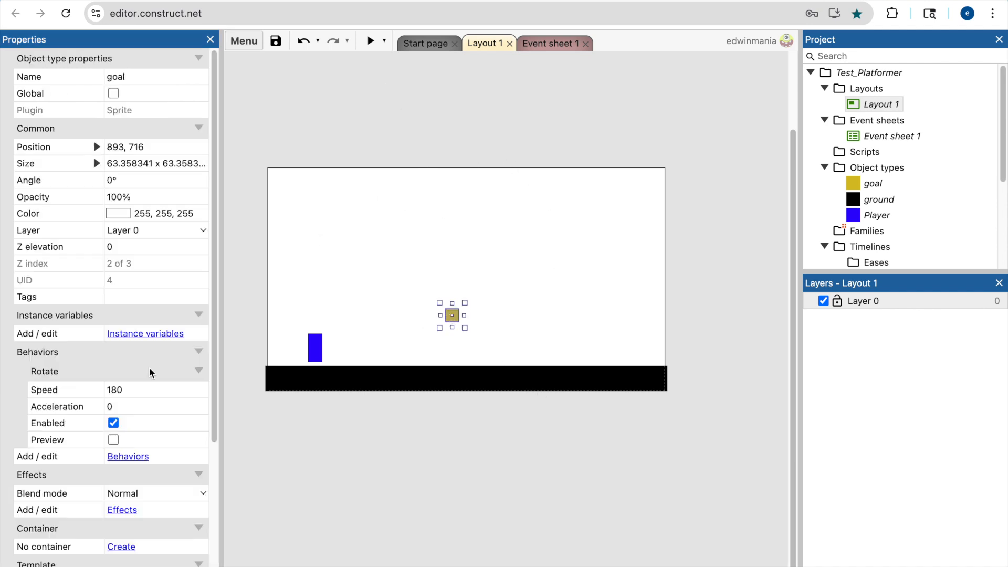
pyautogui.click(114, 440)
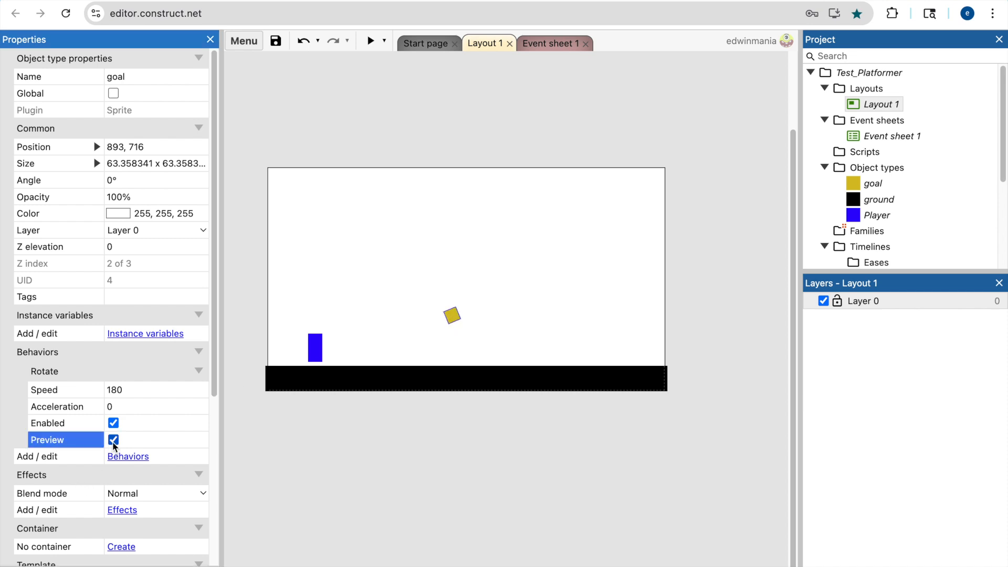
pyautogui.click(112, 443)
# Run a preview of the rotating goal, jump the Player into it, and close the preview.
pyautogui.click(371, 40)
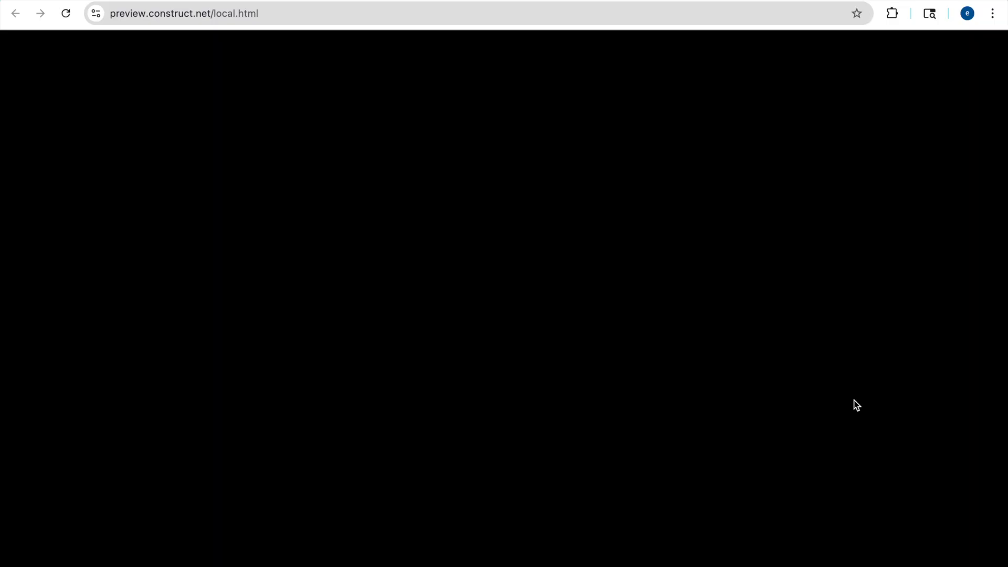
pyautogui.press('Right')
pyautogui.press('Up')
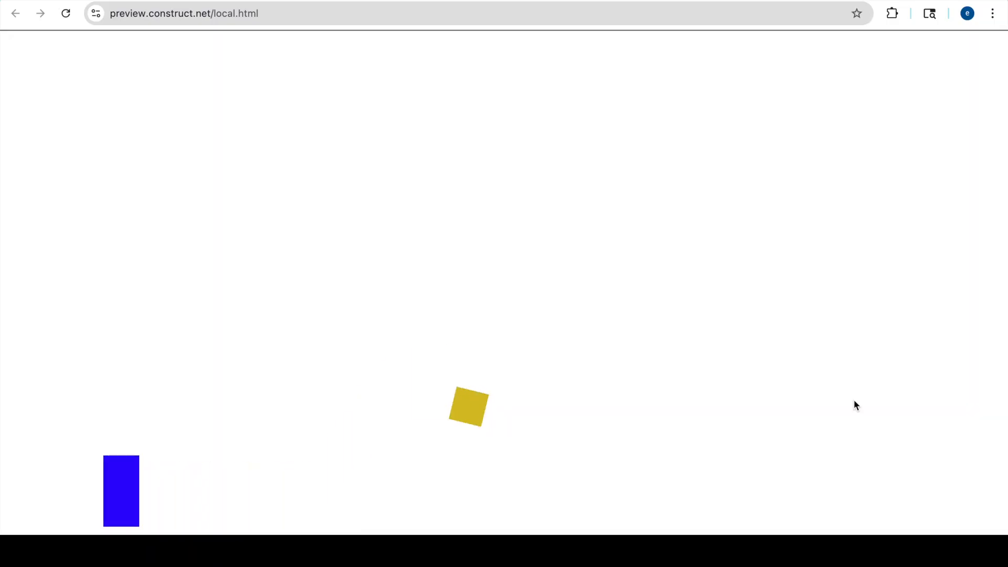
pyautogui.press('Right')
pyautogui.press('Up')
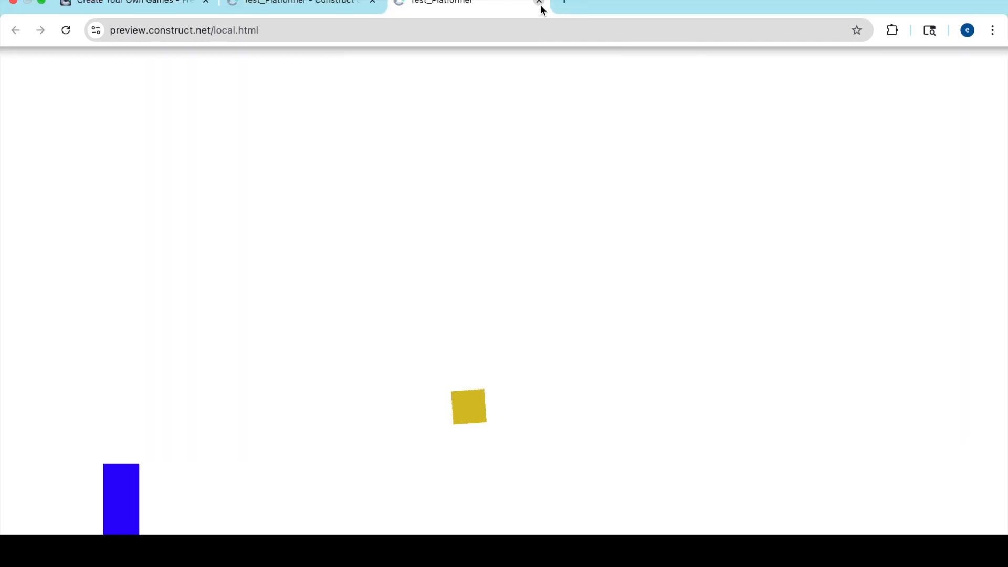
pyautogui.click(541, 5)
# Move the goal higher and farther from the Player, into the upper right part of the layout.
pyautogui.click(488, 106)
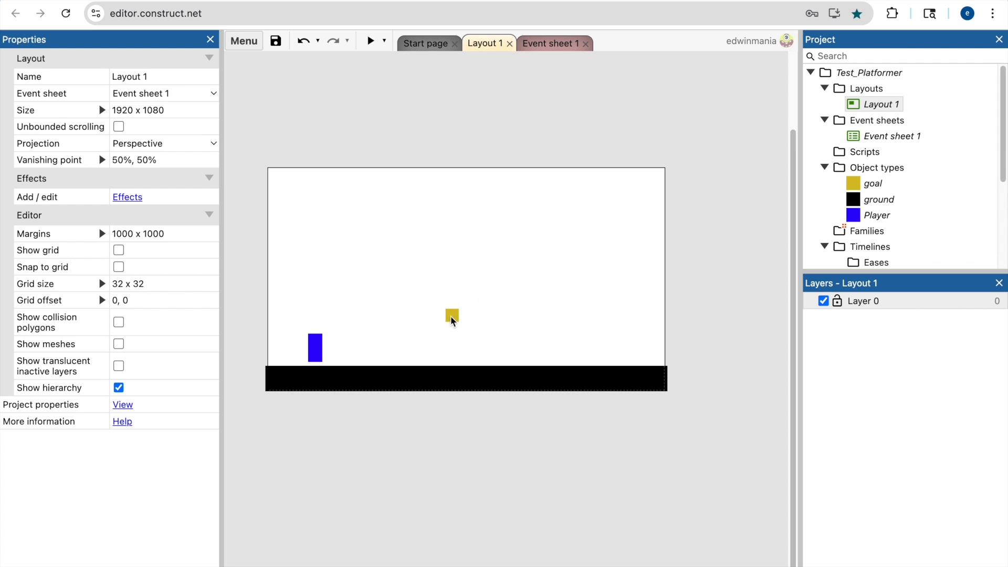
pyautogui.moveTo(450, 316); pyautogui.dragTo(562, 246)
pyautogui.click(554, 295)
# Duplicate the ground and shrink the copy into a thin platform of about 269 x 30 just right of the Player, above the ground.
pyautogui.click(474, 386)
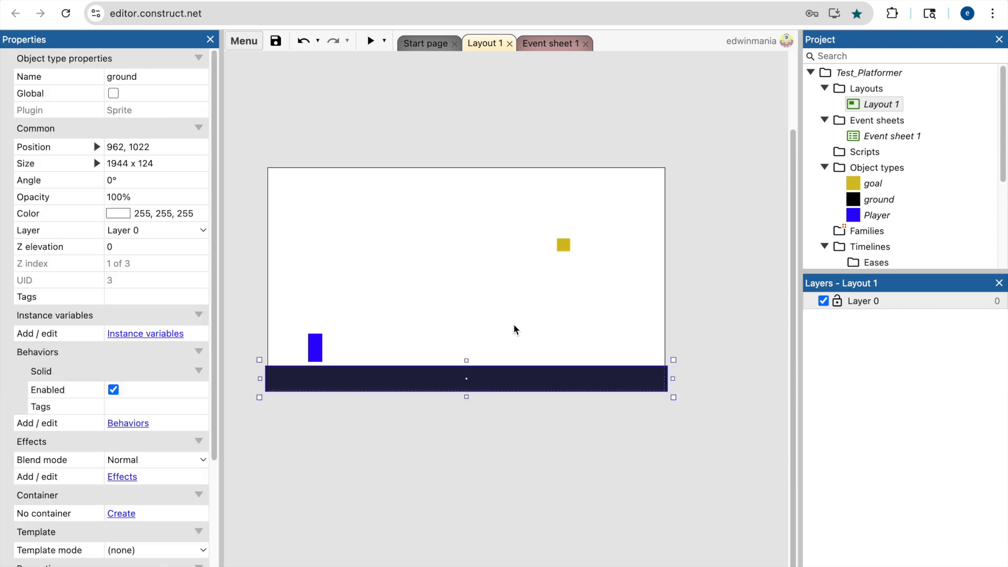
pyautogui.hotkey('ctrl', 'v')
pyautogui.moveTo(288, 310); pyautogui.dragTo(538, 310)
pyautogui.moveTo(620, 328); pyautogui.dragTo(425, 328)
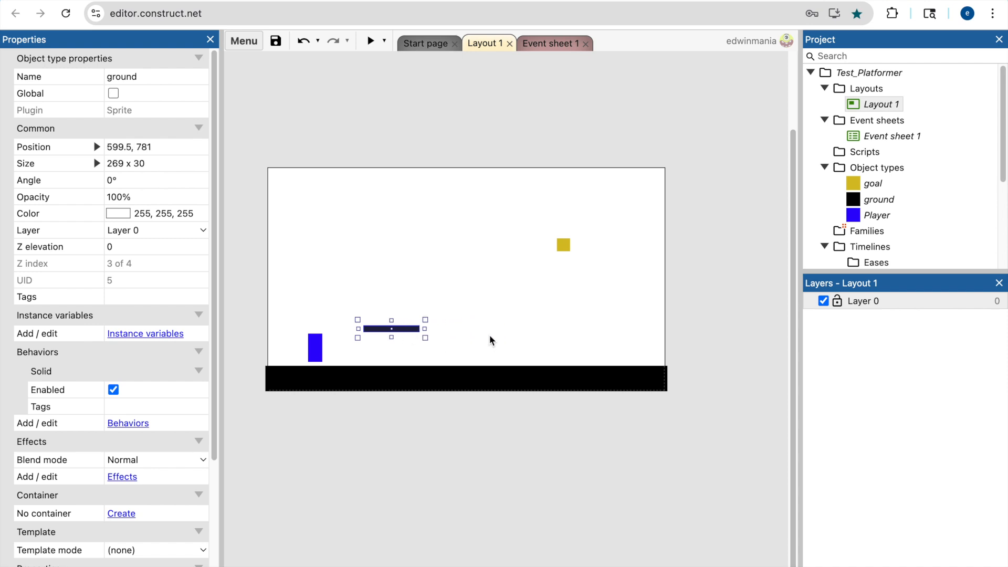
pyautogui.click(490, 335)
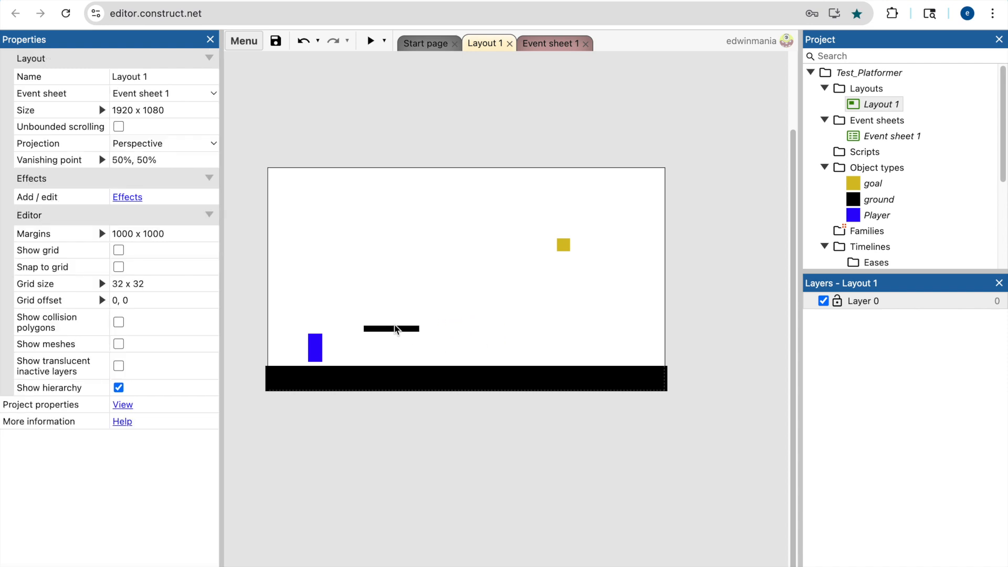
# Preview the layout and test the Player jumping over, under and onto the new platform.
pyautogui.click(371, 42)
pyautogui.press('Left')
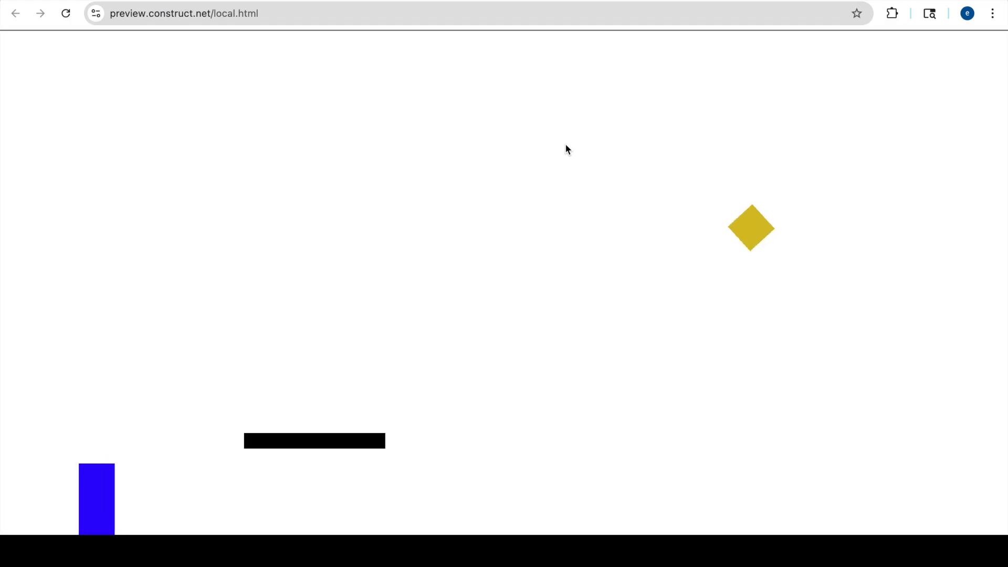
pyautogui.press('Right')
pyautogui.press('Up')
pyautogui.press('Up')
pyautogui.press('Right')
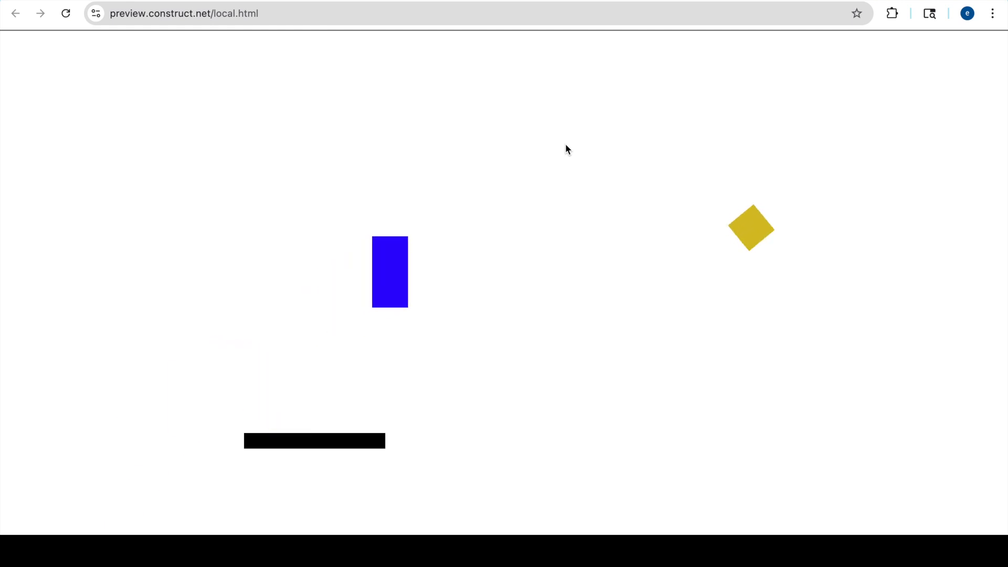
pyautogui.press('Left')
pyautogui.press('Up')
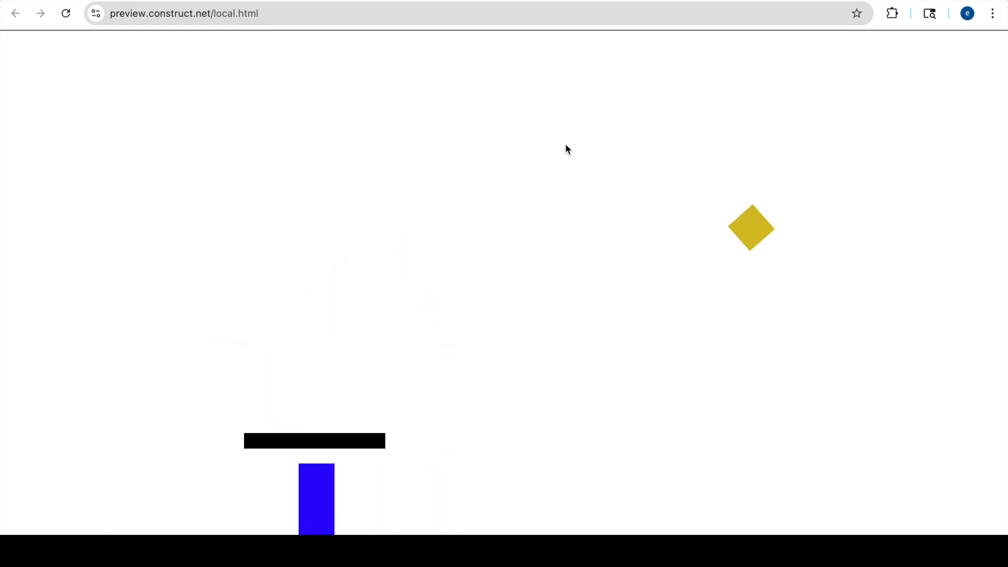
pyautogui.press('Left')
pyautogui.press('Right')
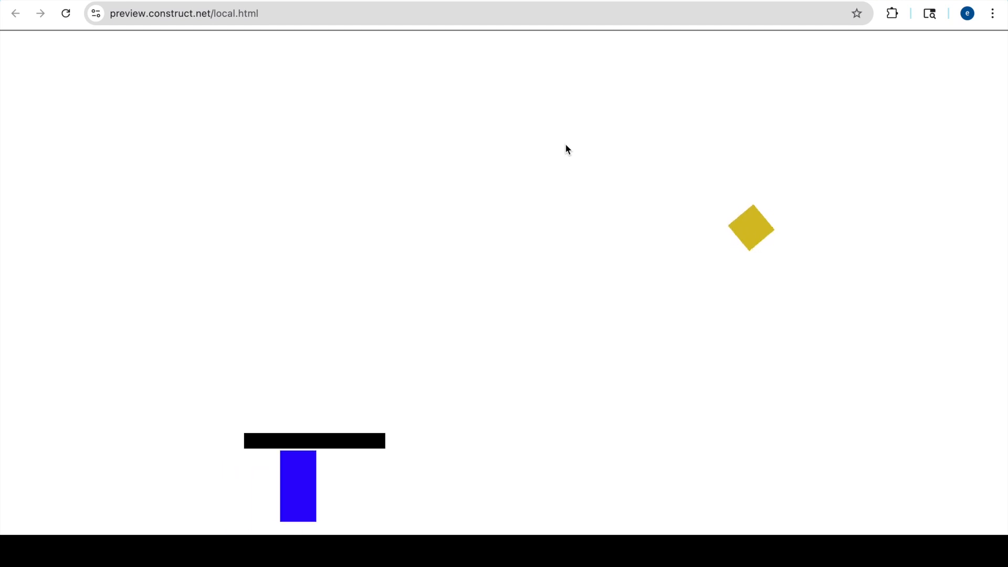
pyautogui.press('Left')
pyautogui.press('Right')
pyautogui.press('Up')
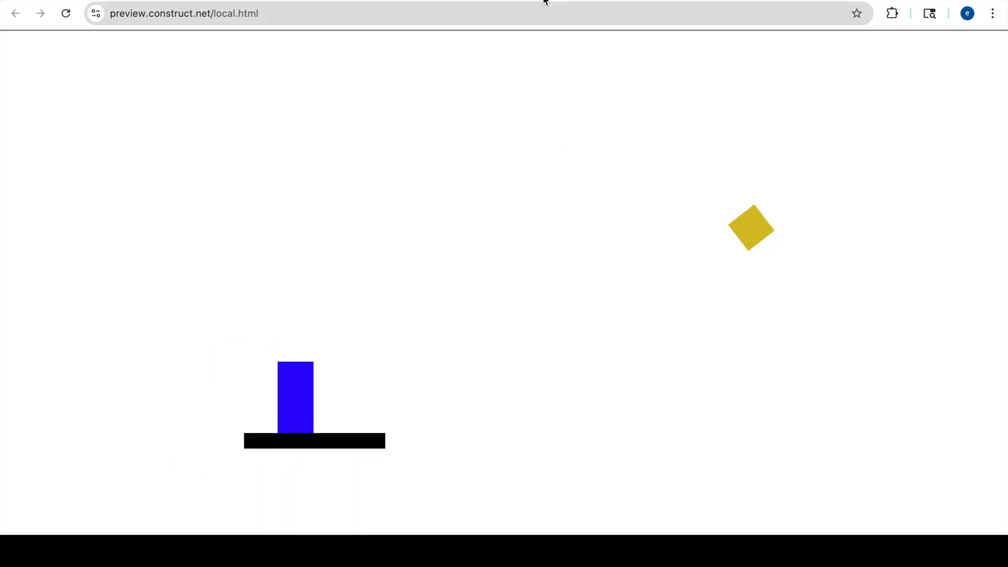
# Clone the thin ground platform as a separate object type and place it just right of the original, at about 973, 771.
pyautogui.click(535, 1)
pyautogui.click(416, 331)
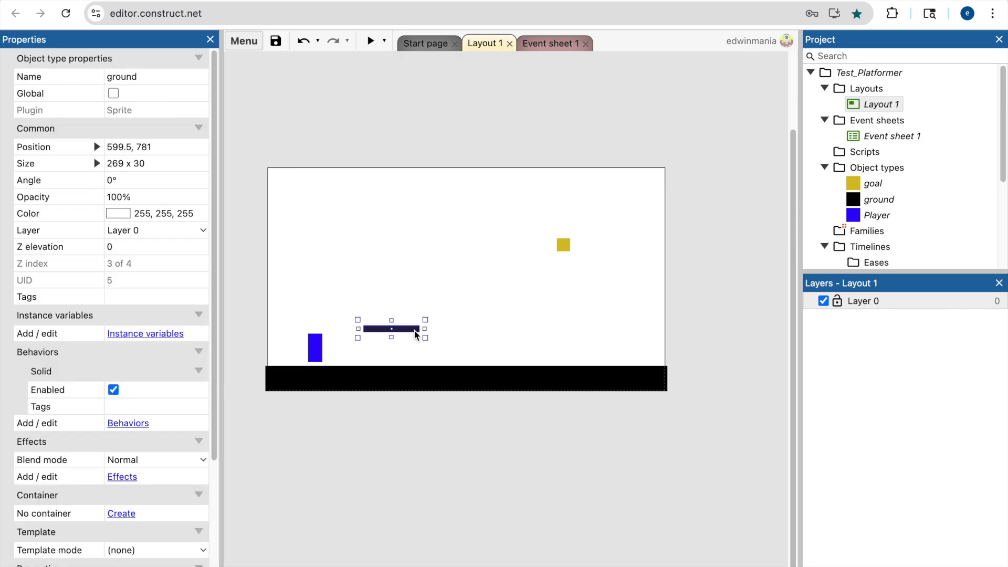
pyautogui.rightClick(416, 333)
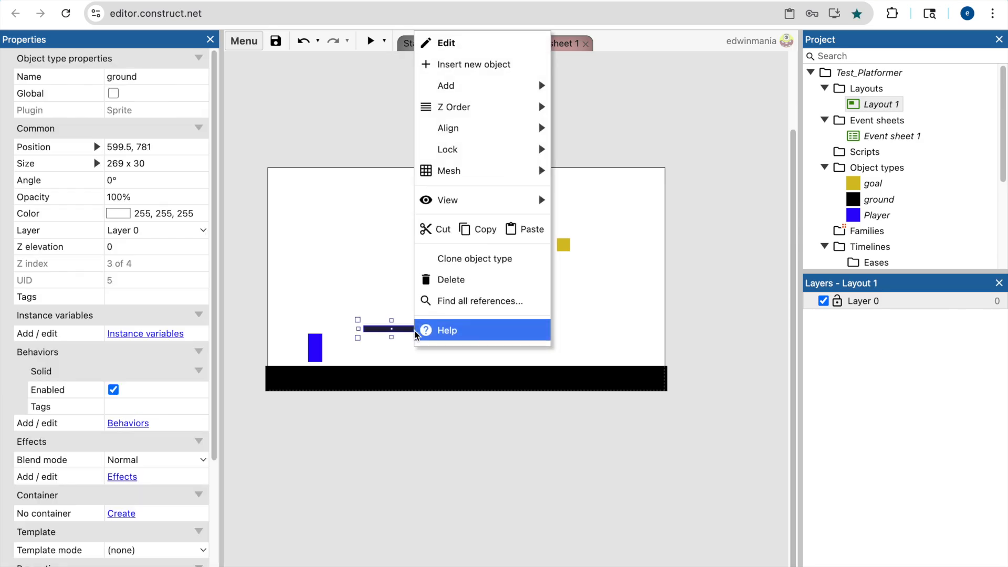
pyautogui.click(503, 263)
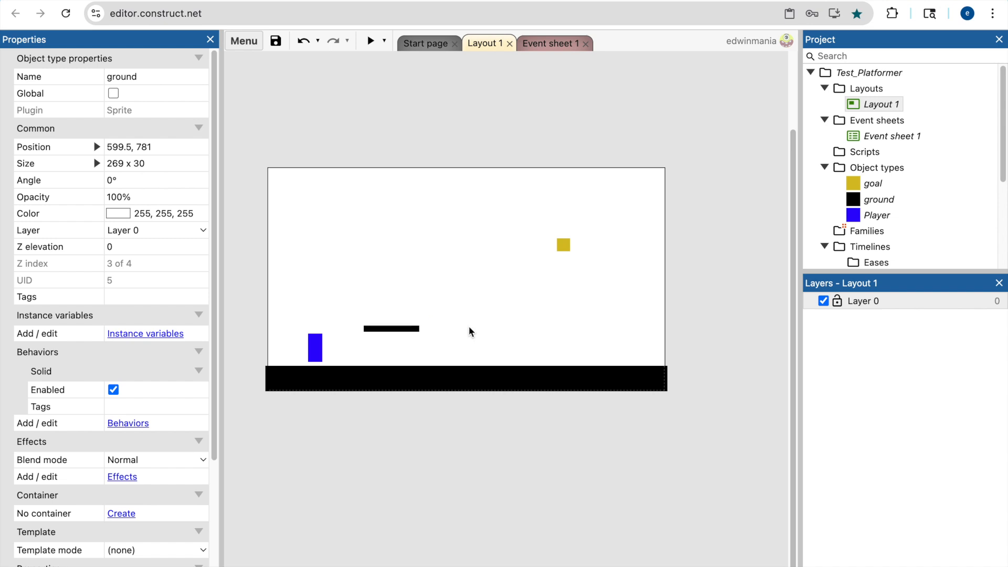
pyautogui.click(468, 326)
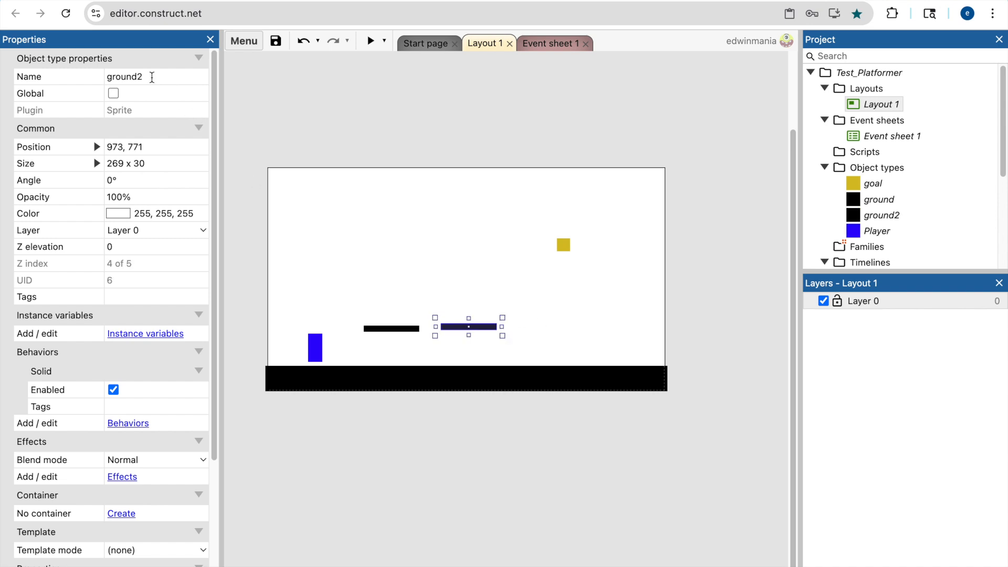
# Rename the cloned ground object type as platform.
pyautogui.click(872, 169)
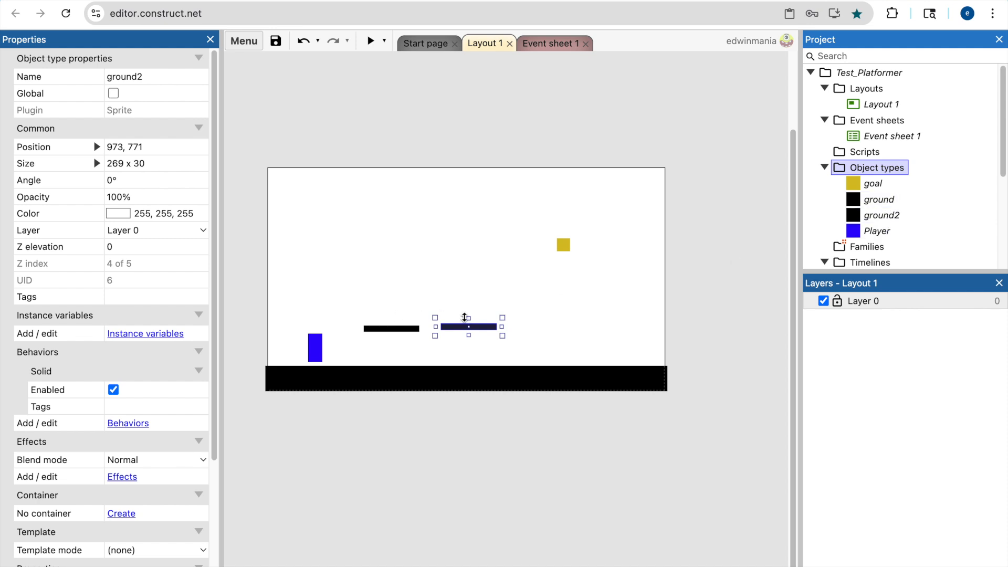
pyautogui.click(141, 77)
pyautogui.write('platform')
pyautogui.press('Return')
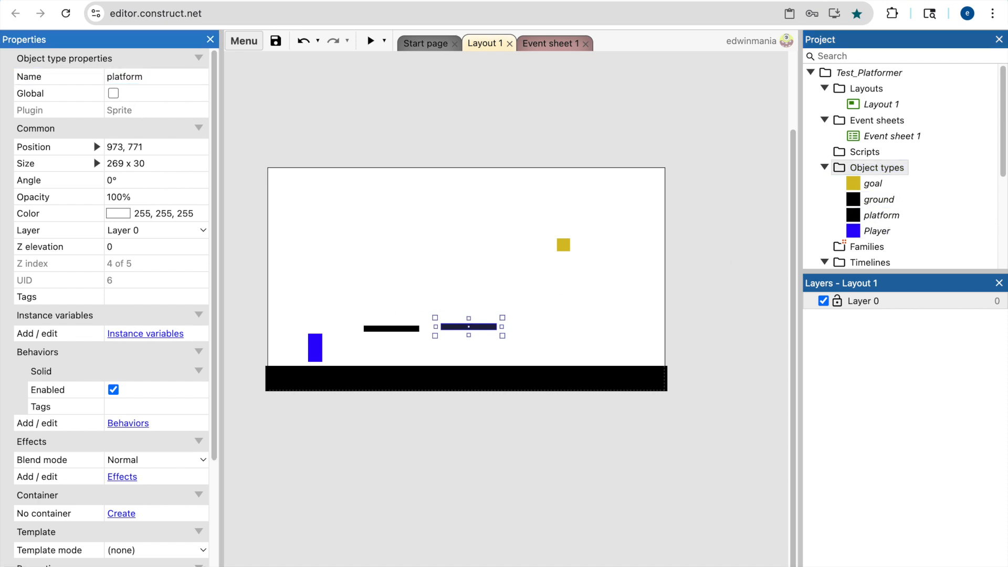
# Delete the thin ground instance between the Player and the cloned platform, keeping the large ground.
pyautogui.click(274, 226)
pyautogui.click(393, 330)
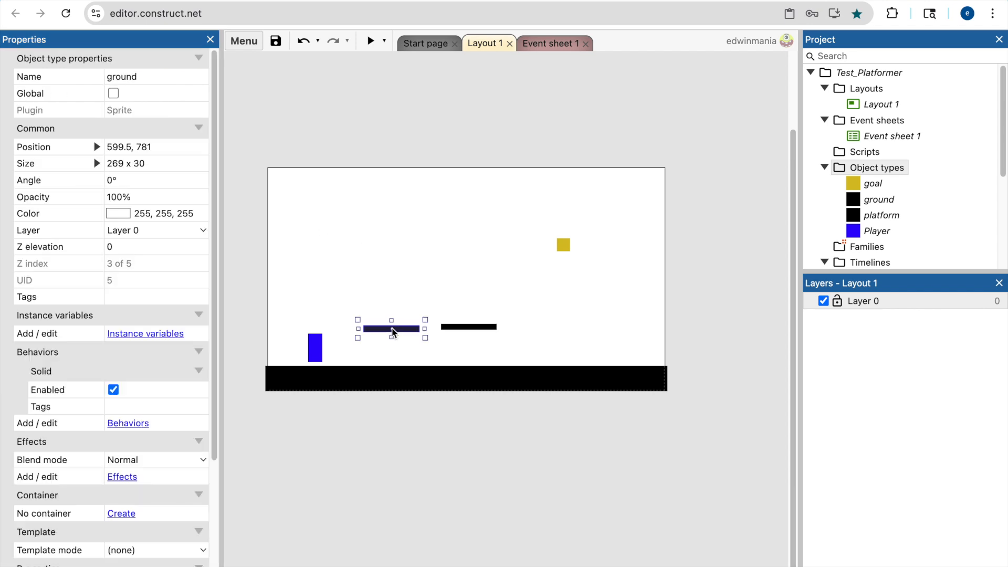
pyautogui.press('Delete')
# Move the platform closer to the Player, at about 561, 757, and resize it to about 209 x 38.
pyautogui.moveTo(454, 330); pyautogui.dragTo(411, 332)
pyautogui.click(428, 331)
pyautogui.click(384, 335)
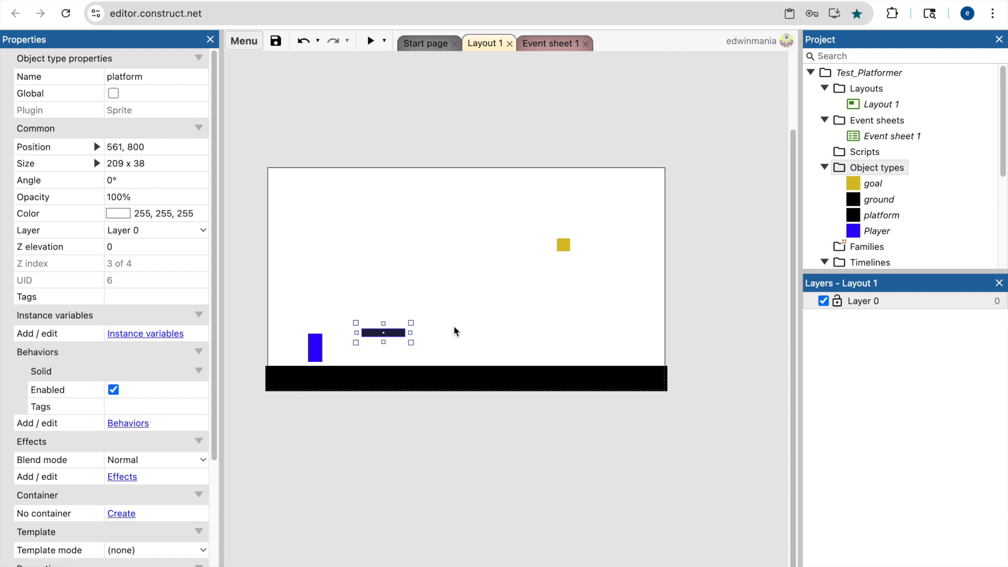
pyautogui.click(397, 325)
pyautogui.moveTo(379, 335); pyautogui.dragTo(381, 325)
# Preview the layout, test the Player jumping around and under the solid platform, and return to the editor.
pyautogui.click(369, 41)
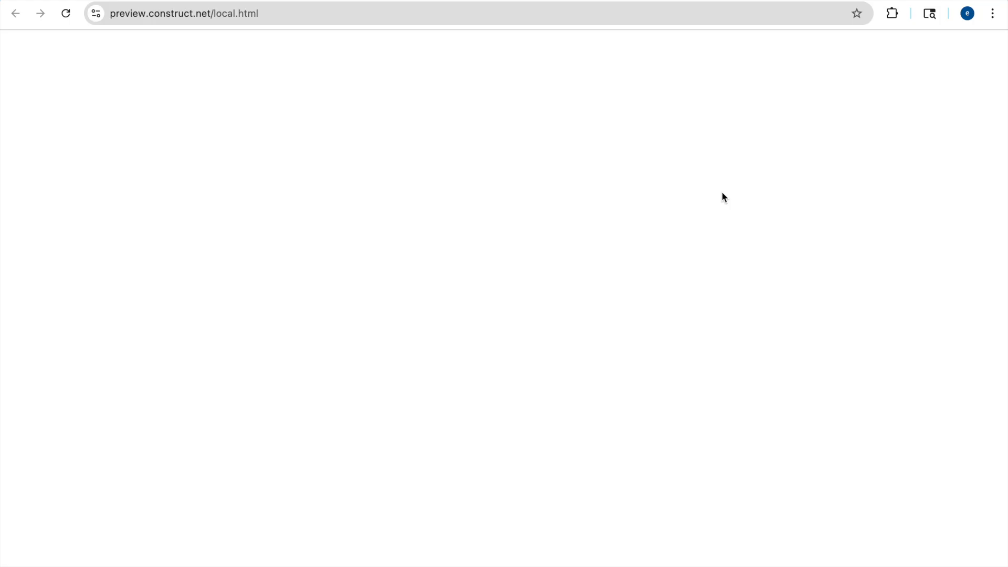
pyautogui.press('Right')
pyautogui.press('Up')
pyautogui.press('Left')
pyautogui.press('Up')
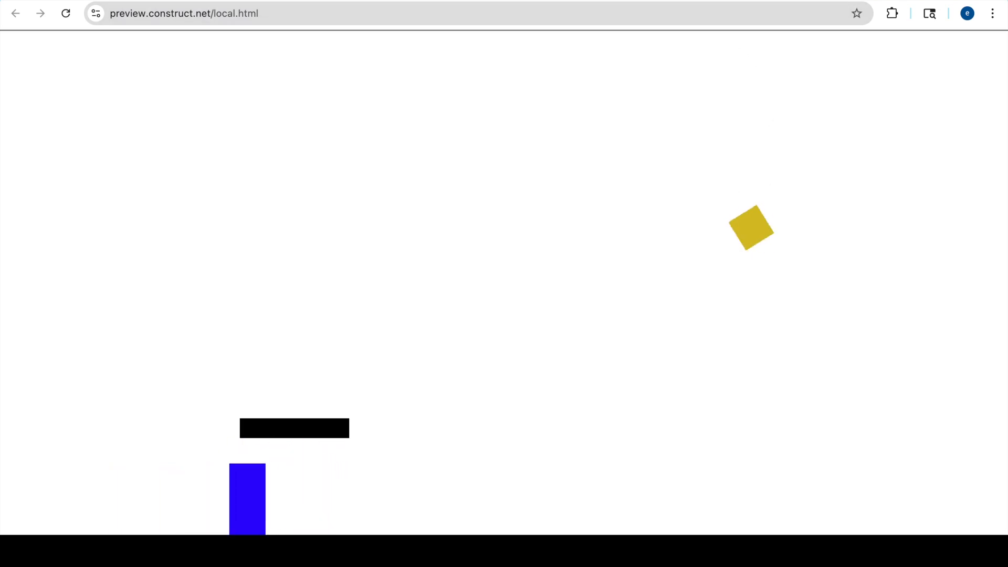
pyautogui.click(529, 1)
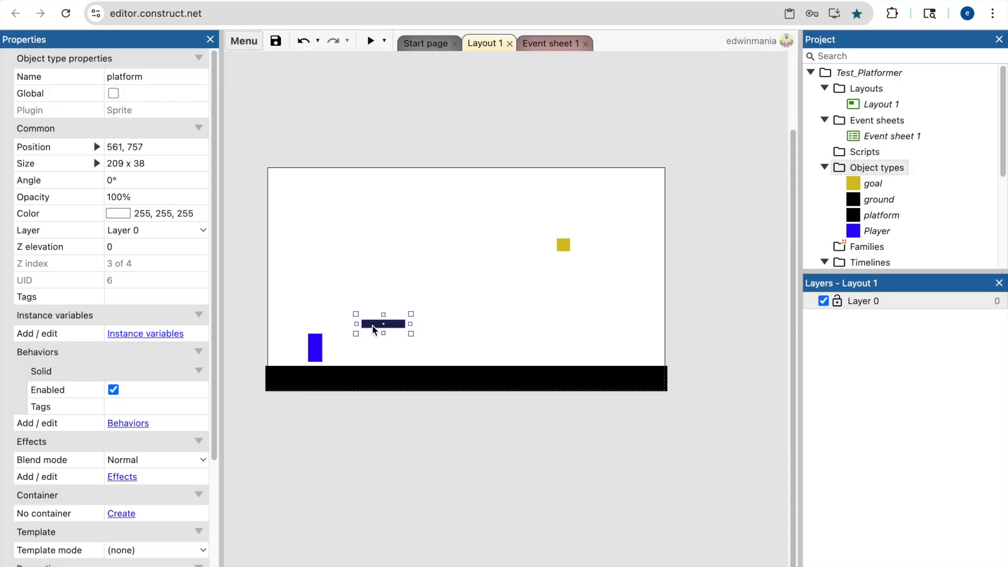
# Add the Jump-thru behavior to the platform and disable its Solid behavior.
pyautogui.click(129, 423)
pyautogui.click(504, 295)
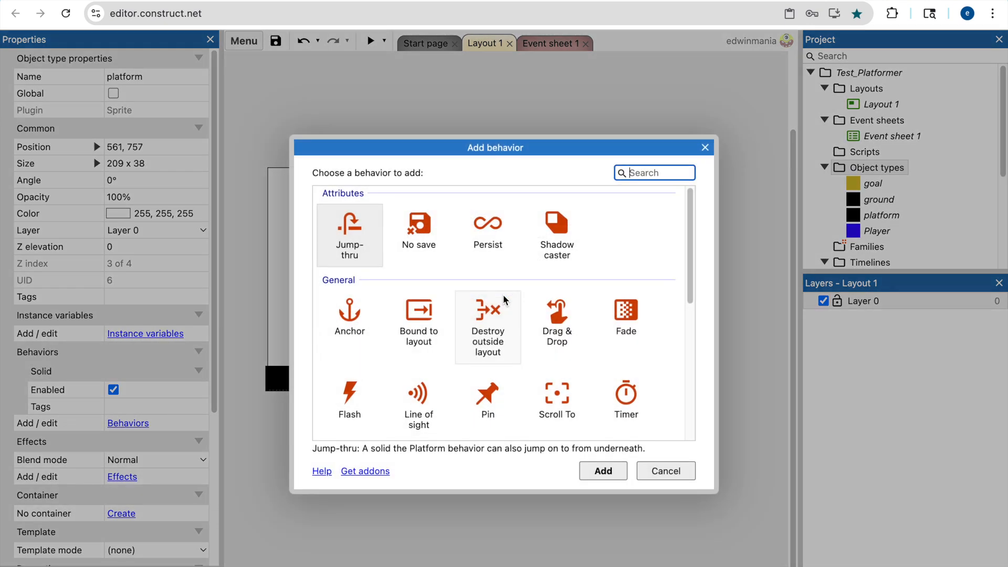
pyautogui.scroll(-5, 525, 321)
pyautogui.scroll(-2, 515, 330)
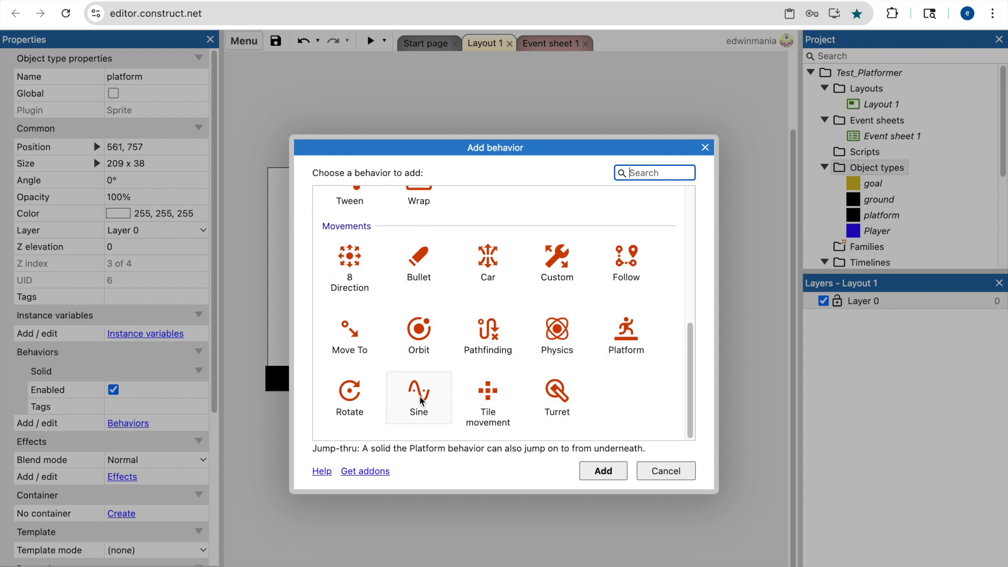
pyautogui.scroll(5, 513, 336)
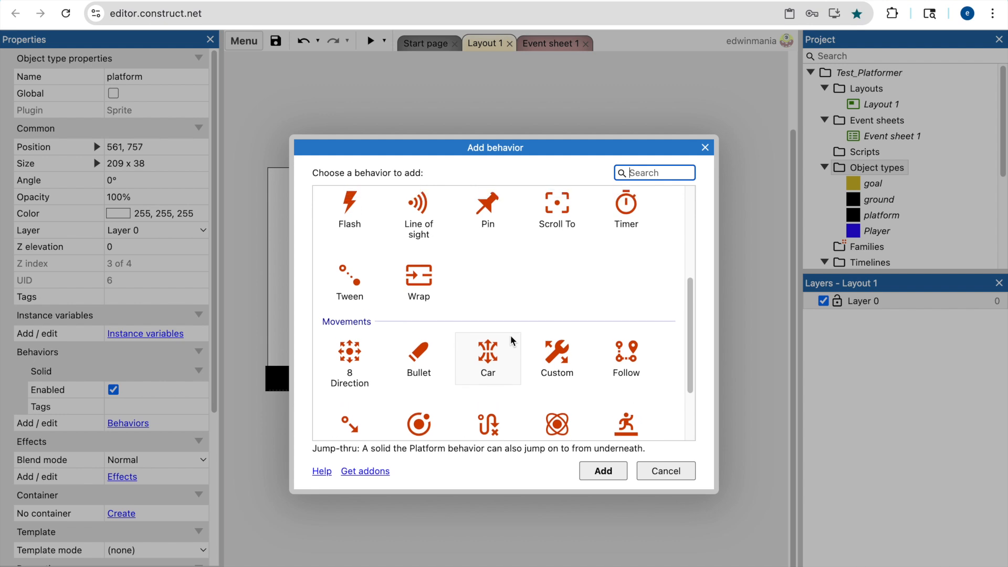
pyautogui.scroll(1, 517, 346)
pyautogui.scroll(-3, 551, 322)
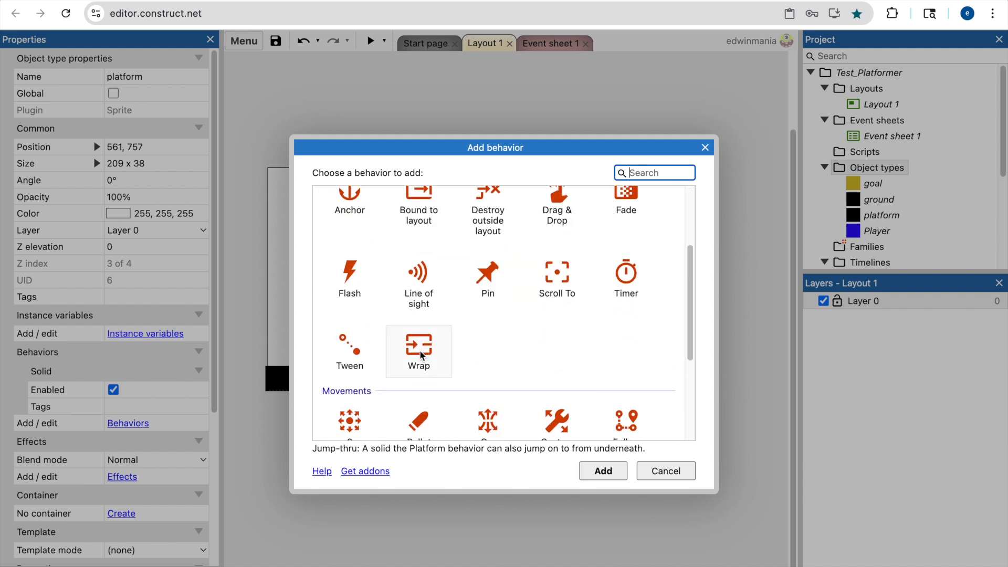
pyautogui.scroll(-3, 419, 343)
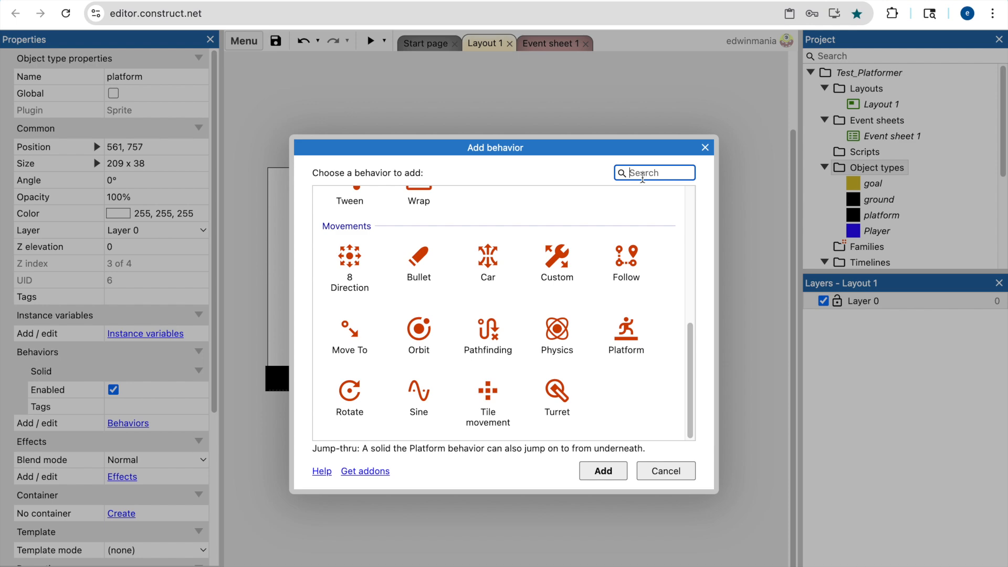
pyautogui.write('jump')
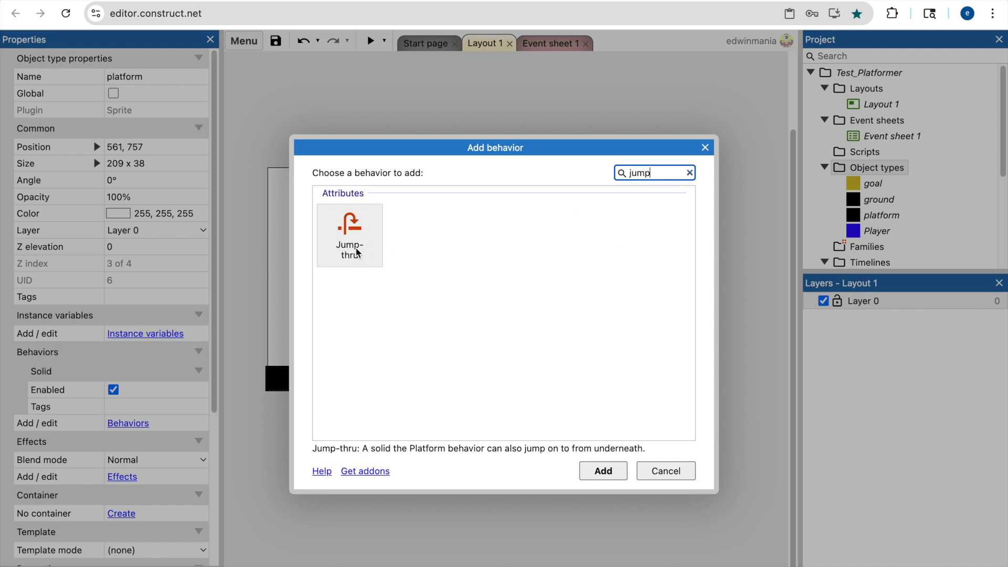
pyautogui.doubleClick(364, 252)
pyautogui.click(566, 293)
pyautogui.click(635, 217)
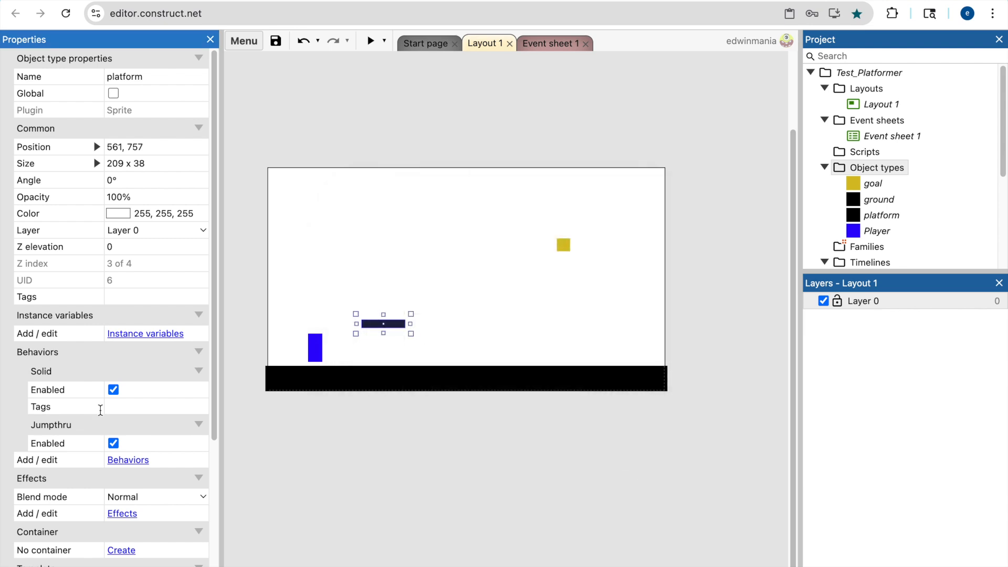
pyautogui.click(56, 427)
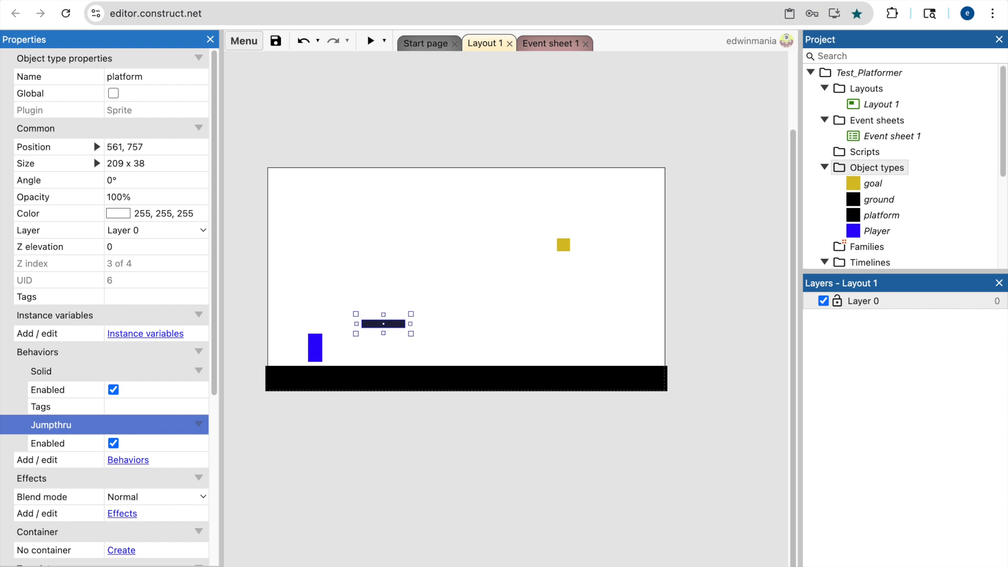
pyautogui.click(113, 391)
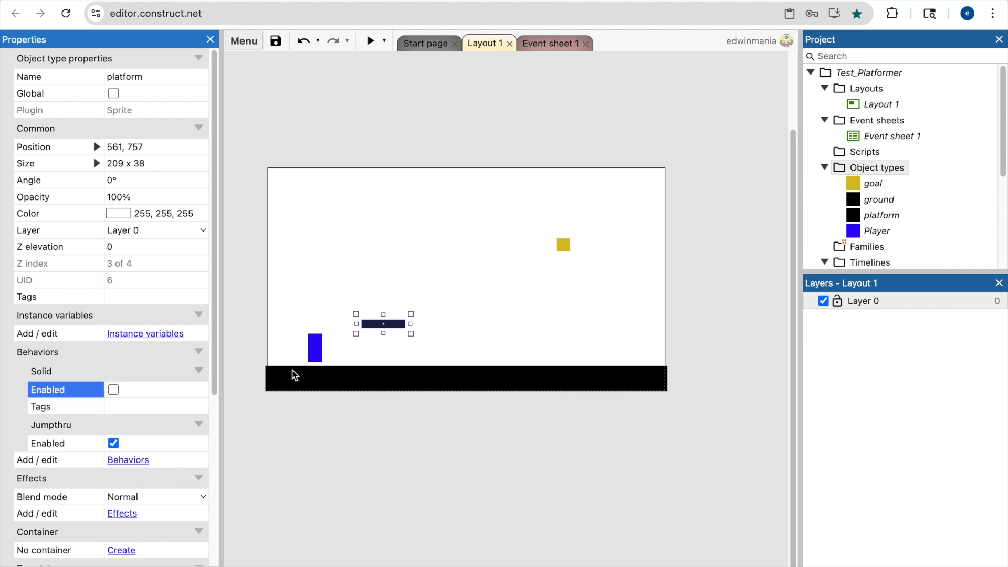
# Preview the layout, test the Player jumping up through the platform from below and landing on it, and return to the editor.
pyautogui.click(371, 41)
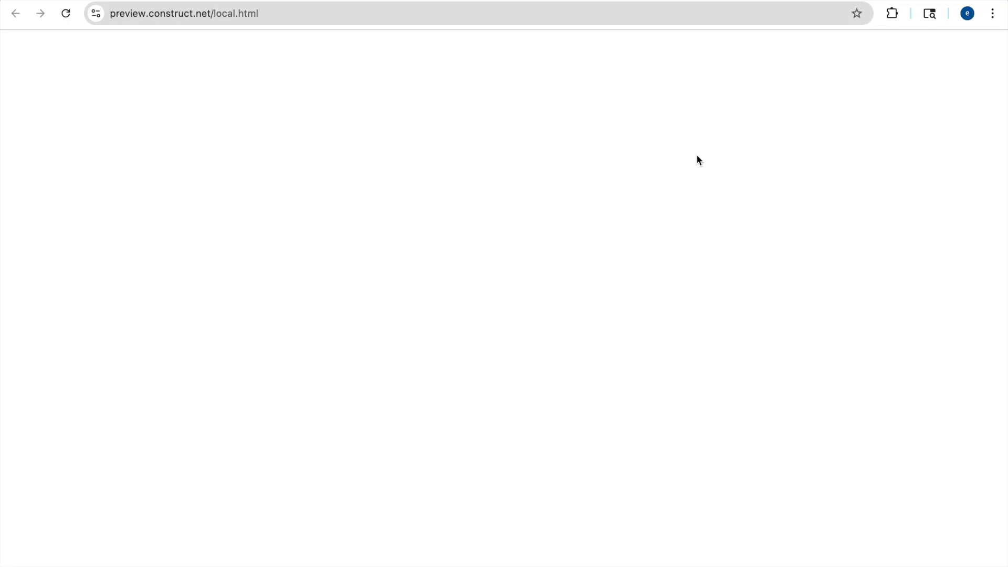
pyautogui.press('Right')
pyautogui.press('Up')
pyautogui.press('Left')
pyautogui.press('Up')
pyautogui.press('Left')
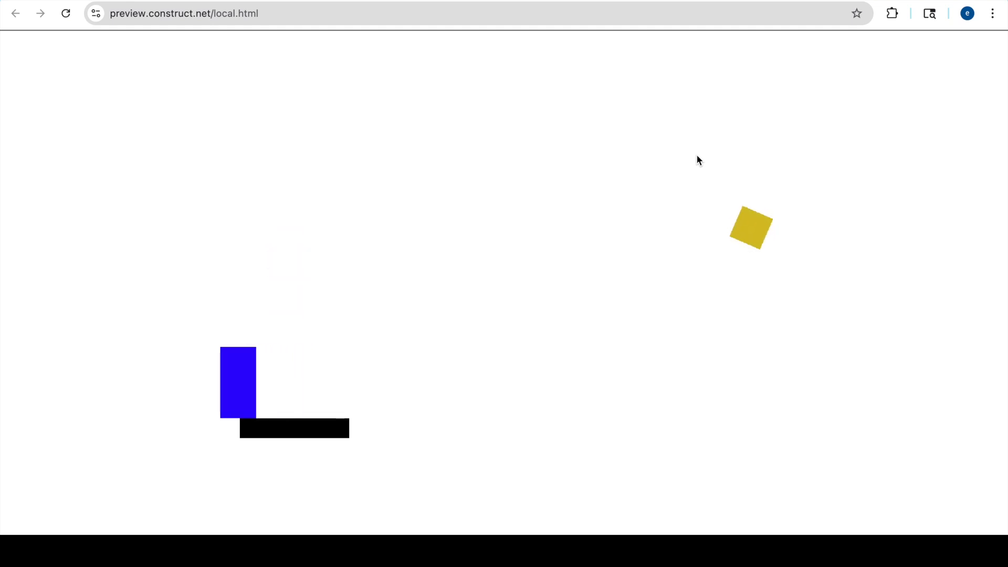
pyautogui.press('Right')
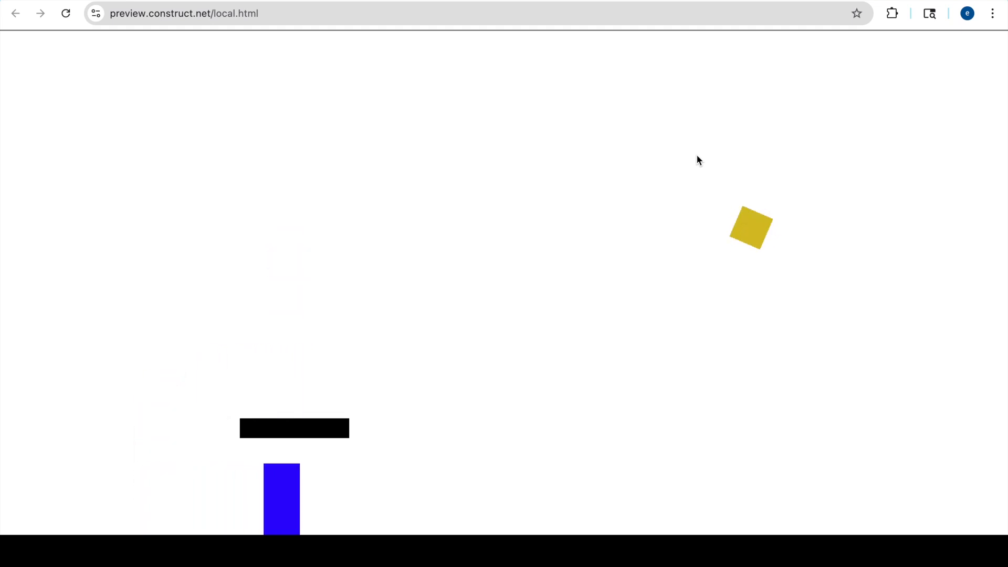
pyautogui.press('Up')
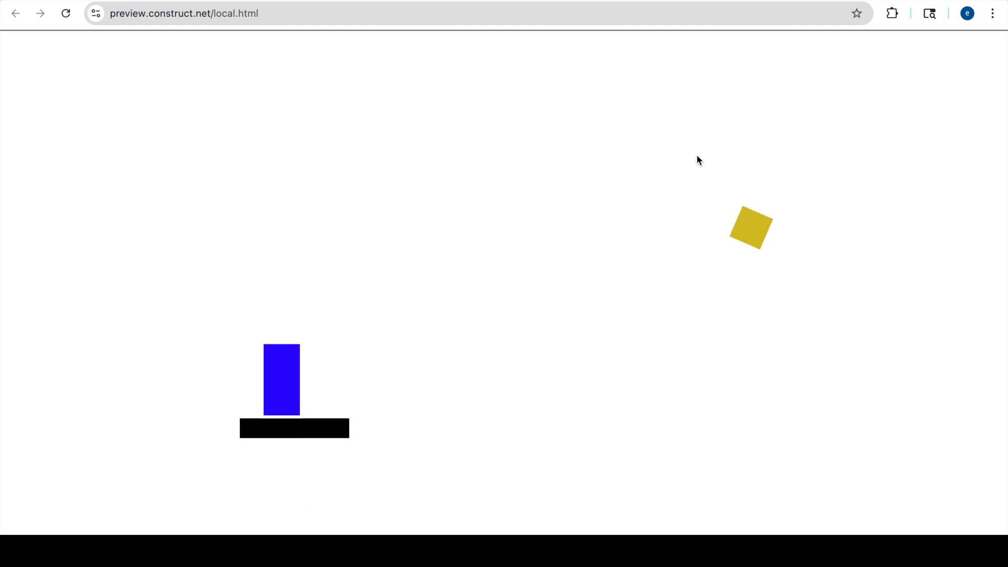
pyautogui.press('Left')
pyautogui.press('Right')
pyautogui.press('Up')
pyautogui.press('Left')
pyautogui.press('Right')
pyautogui.press('Up')
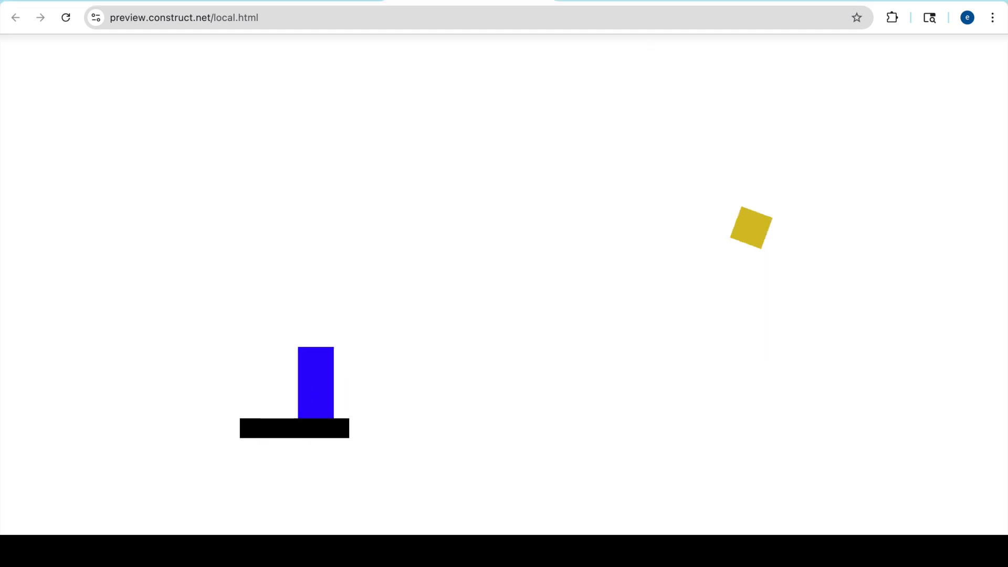
pyautogui.click(540, 4)
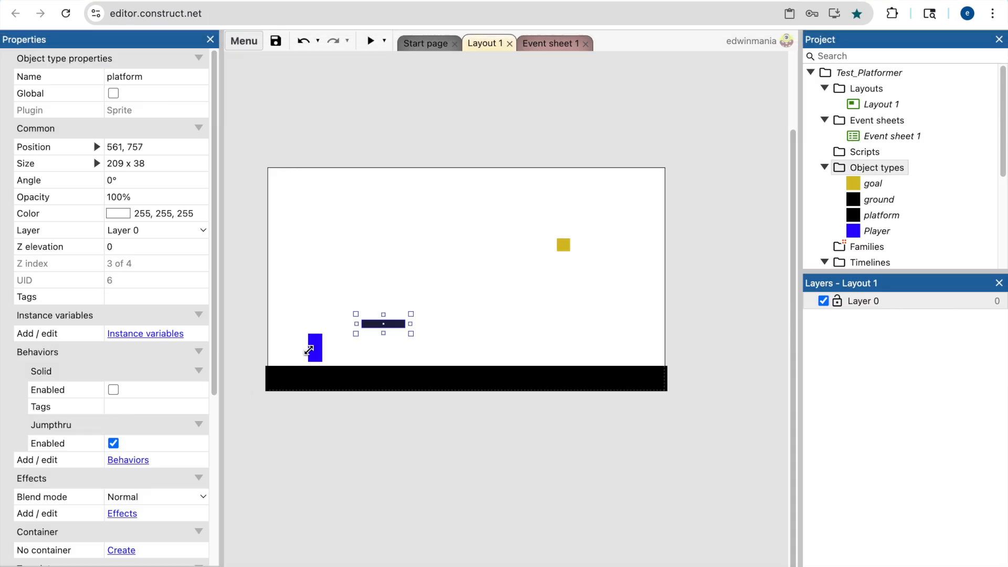
# Remove the Solid behavior from the platform, leaving only Jump-thru.
pyautogui.click(132, 461)
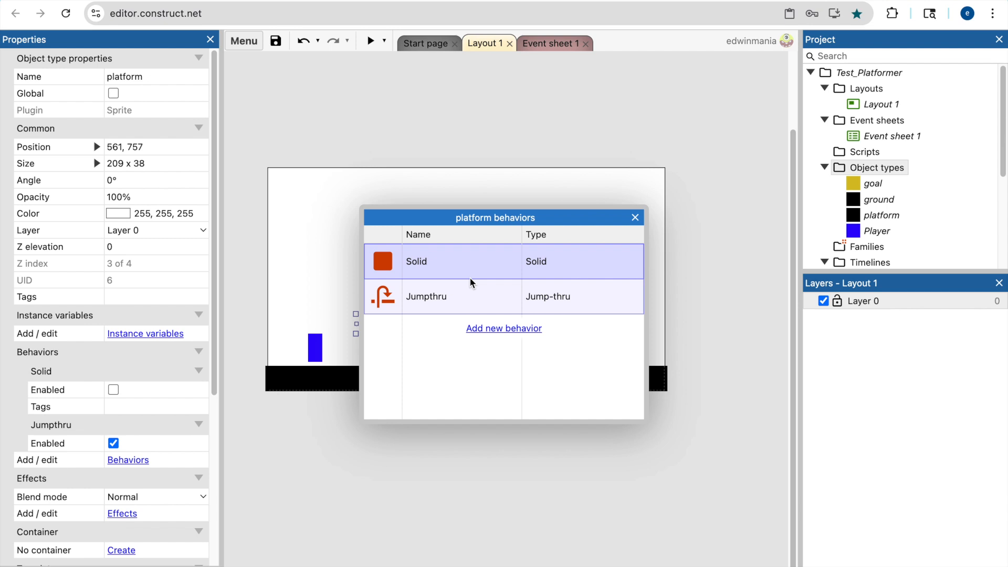
pyautogui.press('Delete')
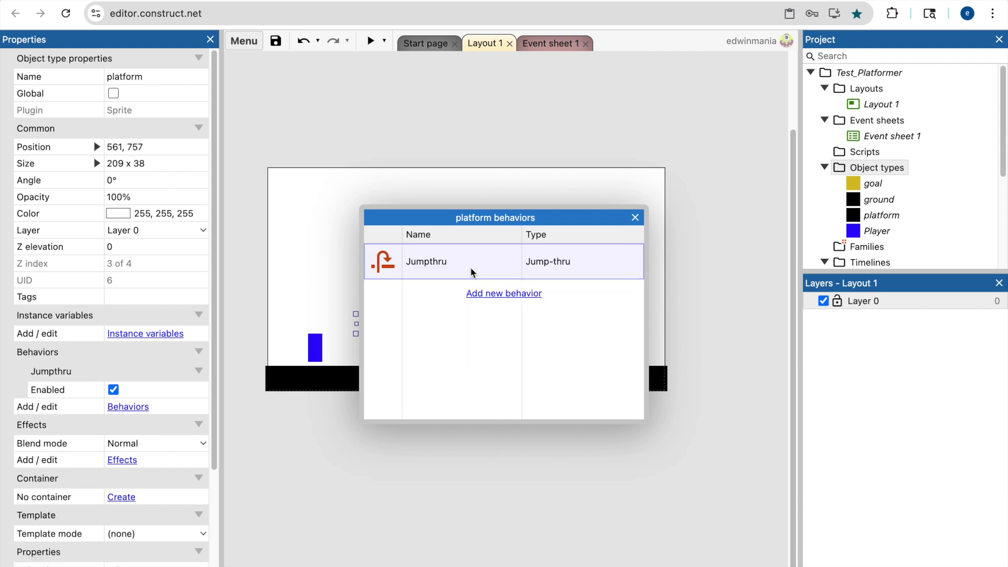
pyautogui.click(634, 218)
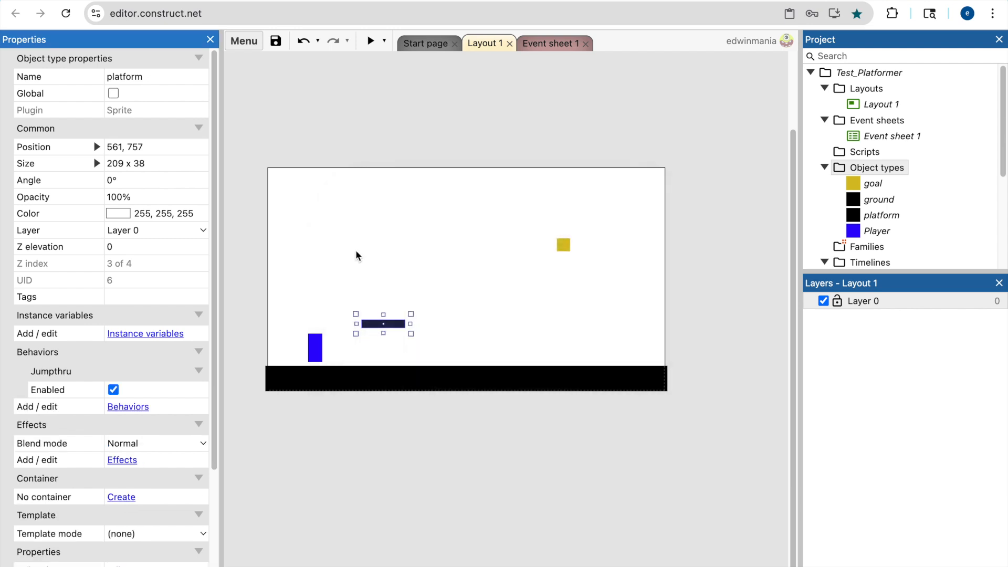
# Duplicate the platform twice to form rising steps toward the goal, with the highest copy at about 1493, 502.
pyautogui.click(356, 252)
pyautogui.click(391, 325)
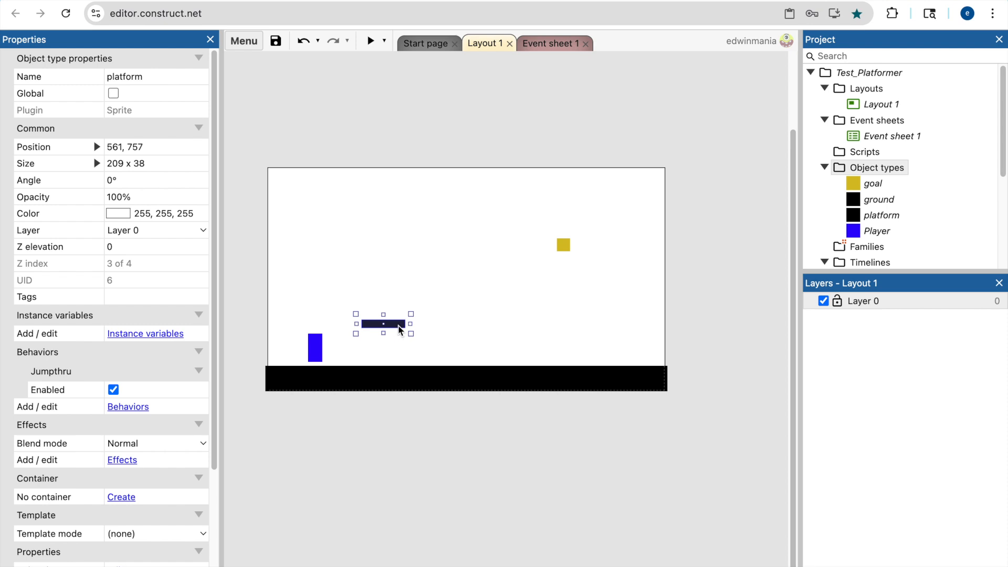
pyautogui.keyDown('ctrl'); pyautogui.moveTo(400, 330); pyautogui.dragTo(593, 276); pyautogui.keyUp('ctrl')
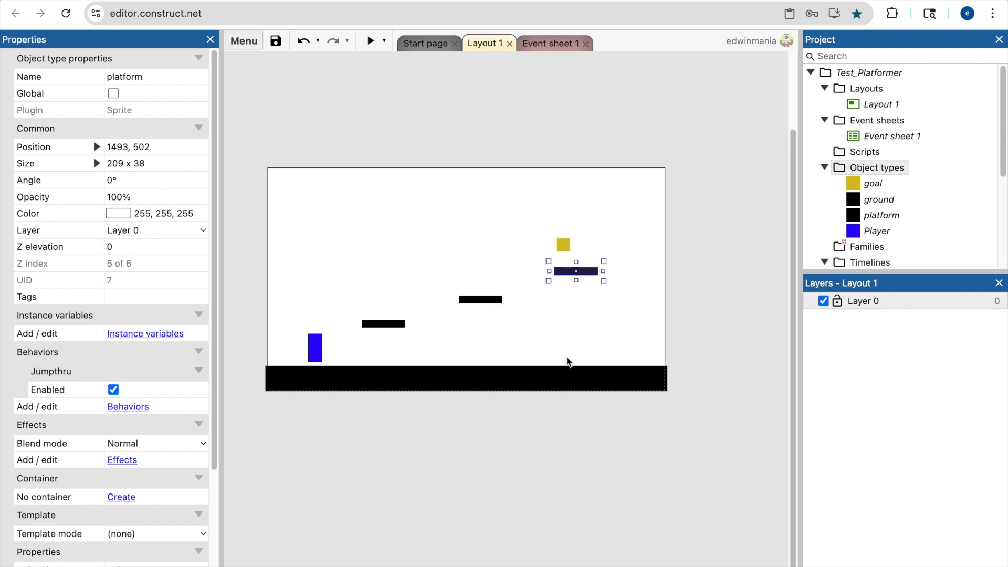
# Move the goal up and to the right of the highest platform, at about 1726, 278.
pyautogui.click(593, 216)
pyautogui.moveTo(565, 242); pyautogui.dragTo(626, 223)
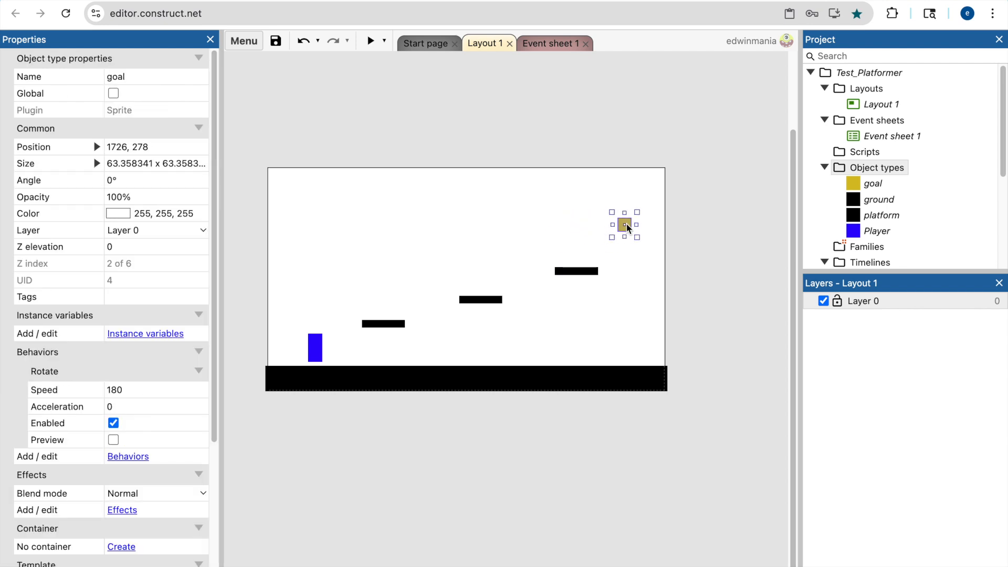
pyautogui.click(475, 131)
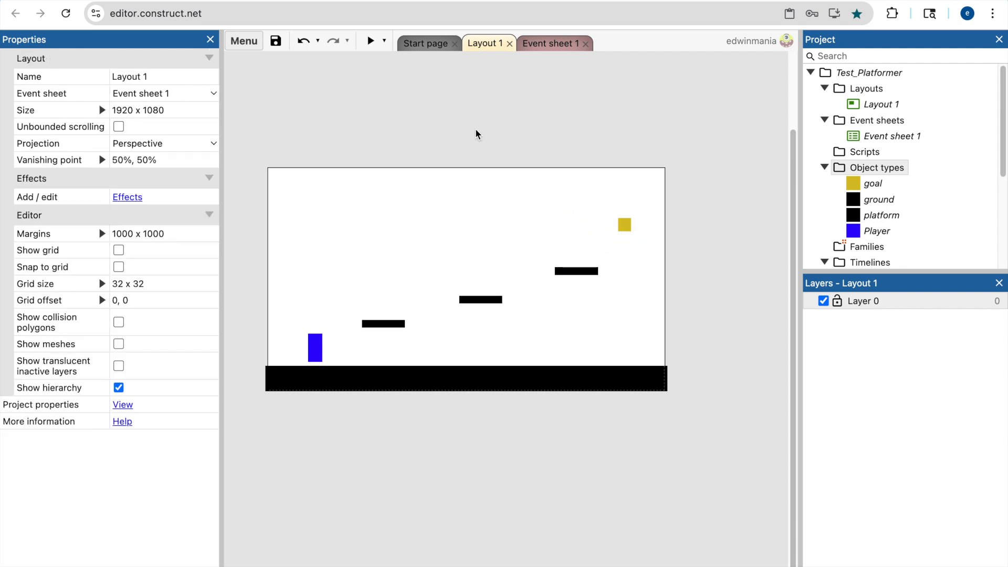
# Preview the layout, play the Player up across the three platforms into the goal, and return to the editor.
pyautogui.click(370, 41)
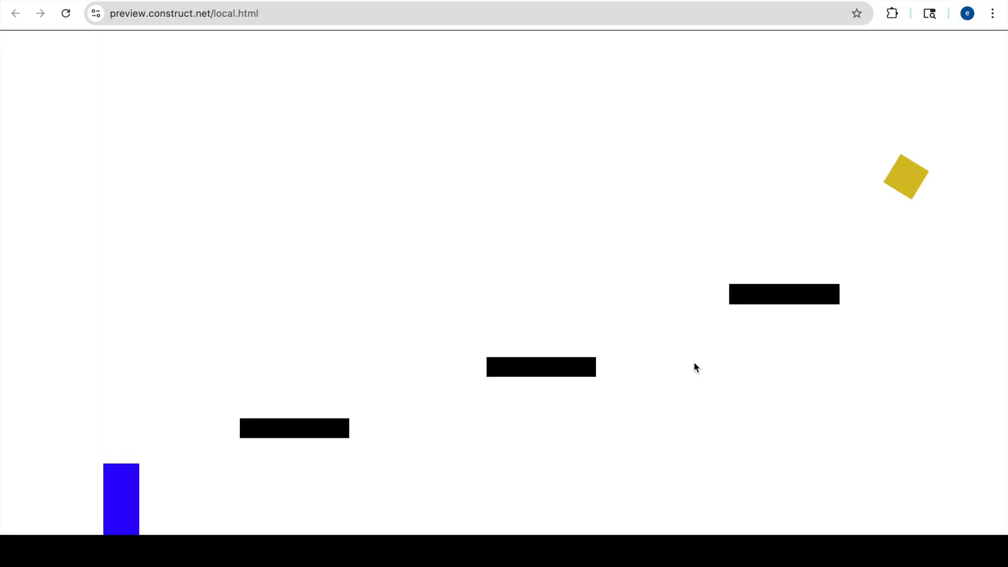
pyautogui.press('Right')
pyautogui.press('Up')
pyautogui.press('Up')
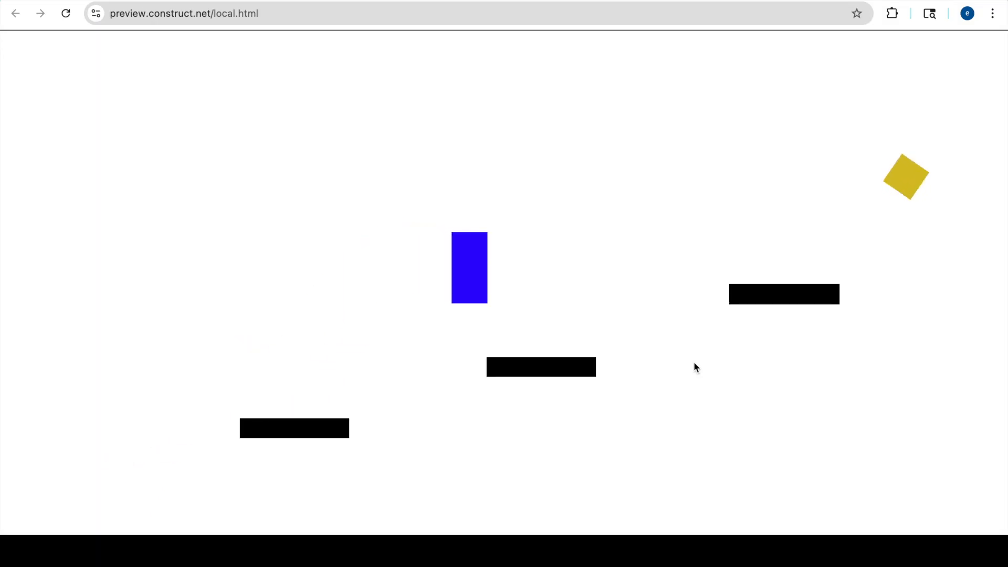
pyautogui.press('Up')
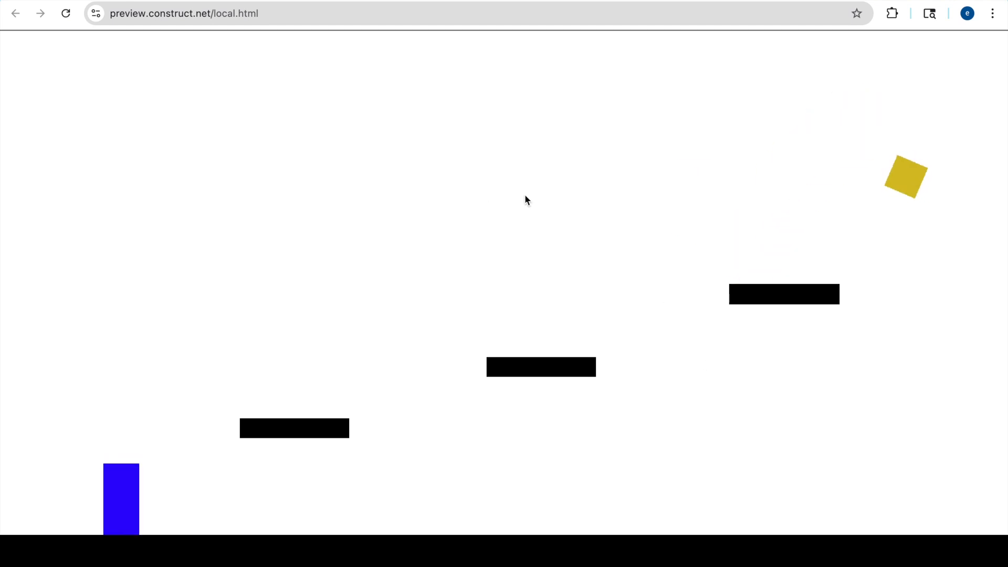
pyautogui.click(606, 1)
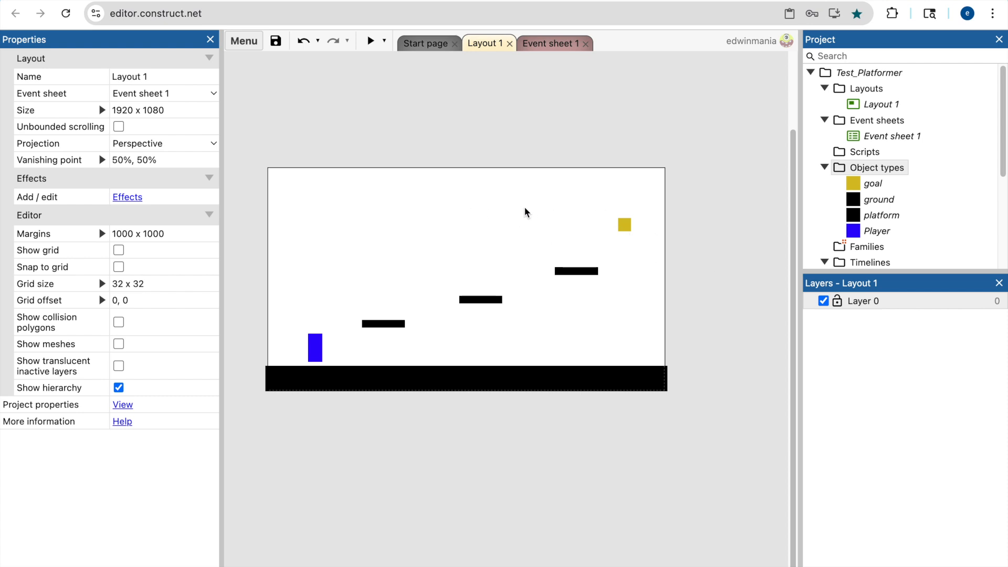
# Insert a Particles object in the upper middle of the layout and fill its image with the yellow 216, 192, 36.
pyautogui.doubleClick(468, 195)
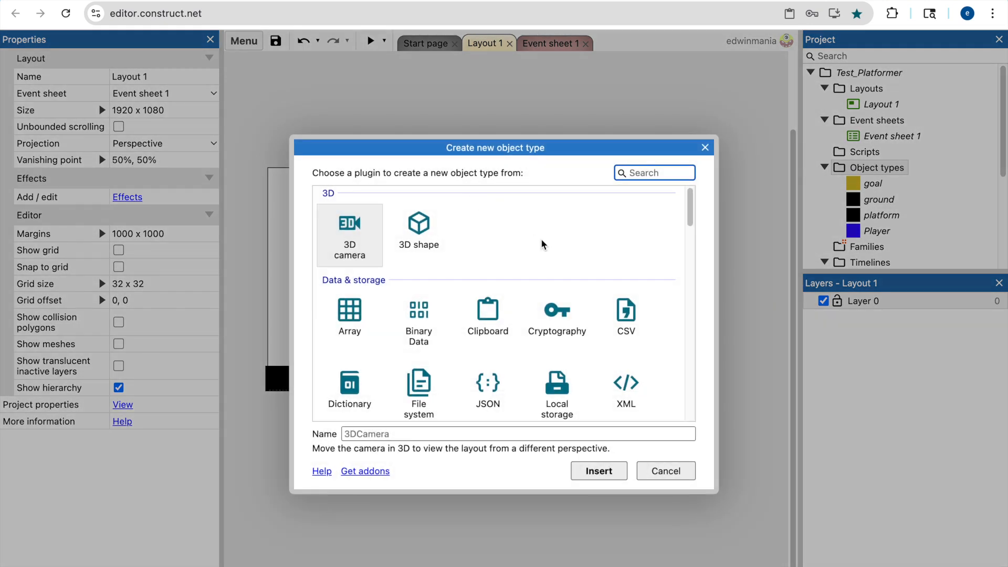
pyautogui.write('spr')
pyautogui.press('BackSpace')
pyautogui.press('BackSpace')
pyautogui.press('BackSpace')
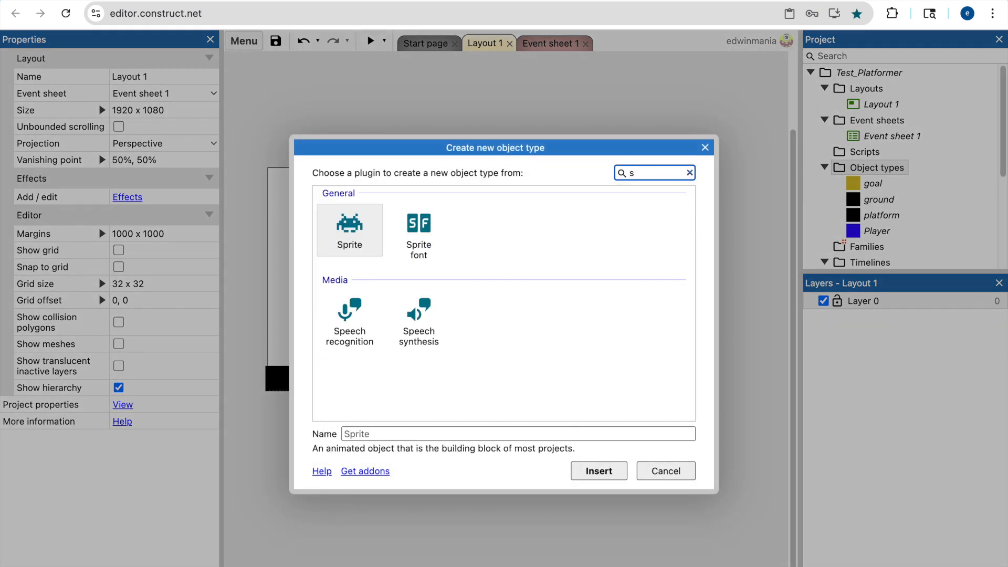
pyautogui.write('part')
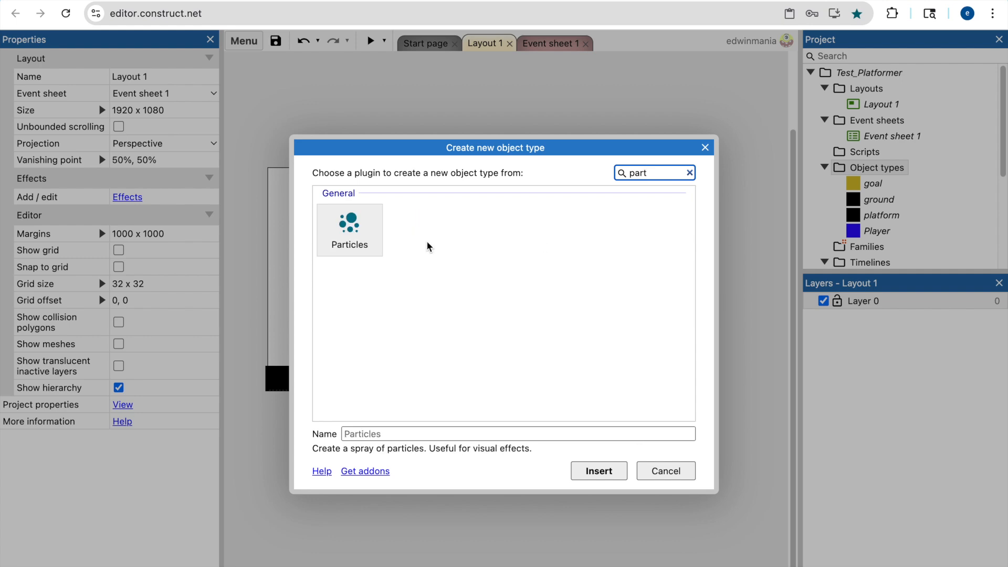
pyautogui.doubleClick(349, 222)
pyautogui.click(488, 218)
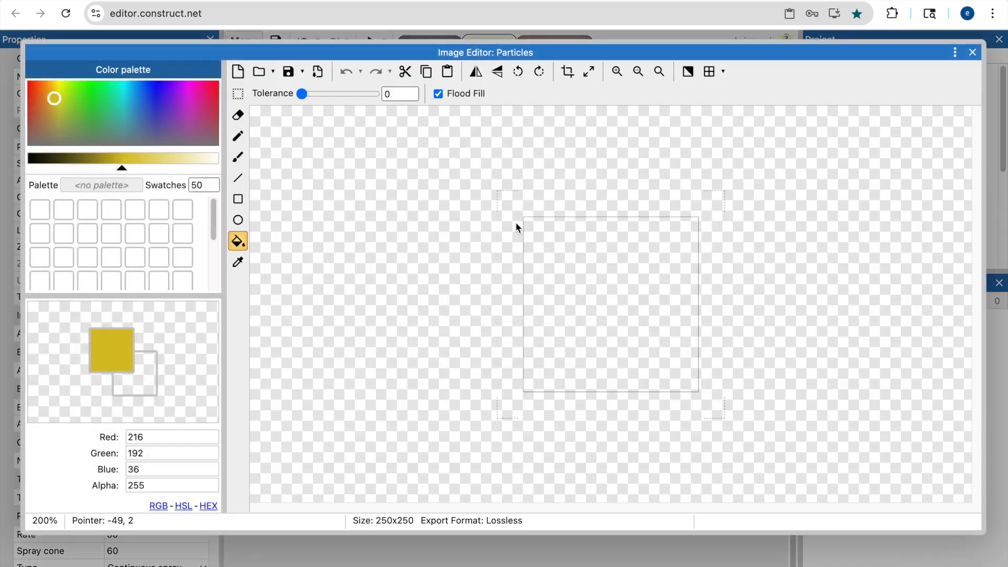
pyautogui.click(622, 302)
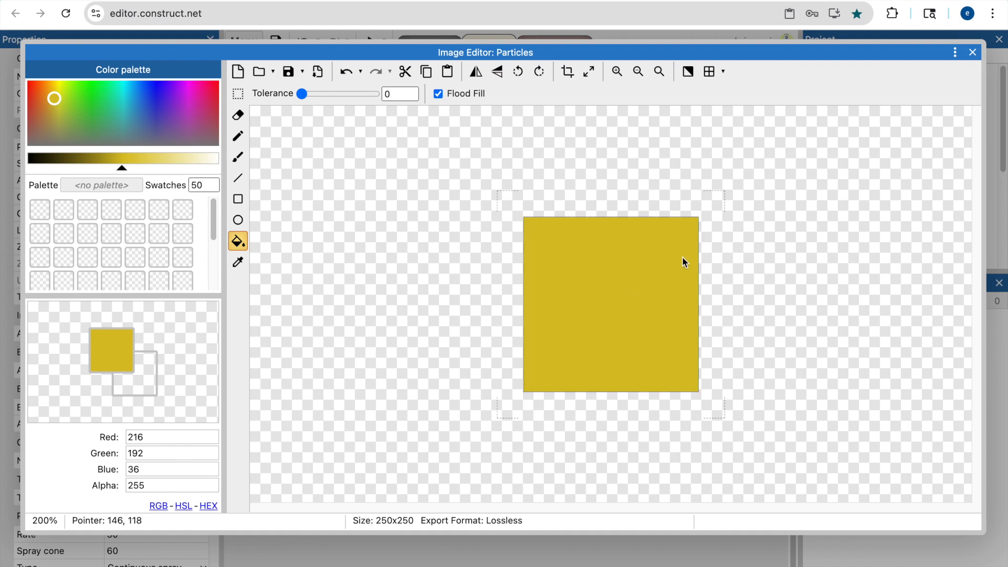
pyautogui.click(974, 52)
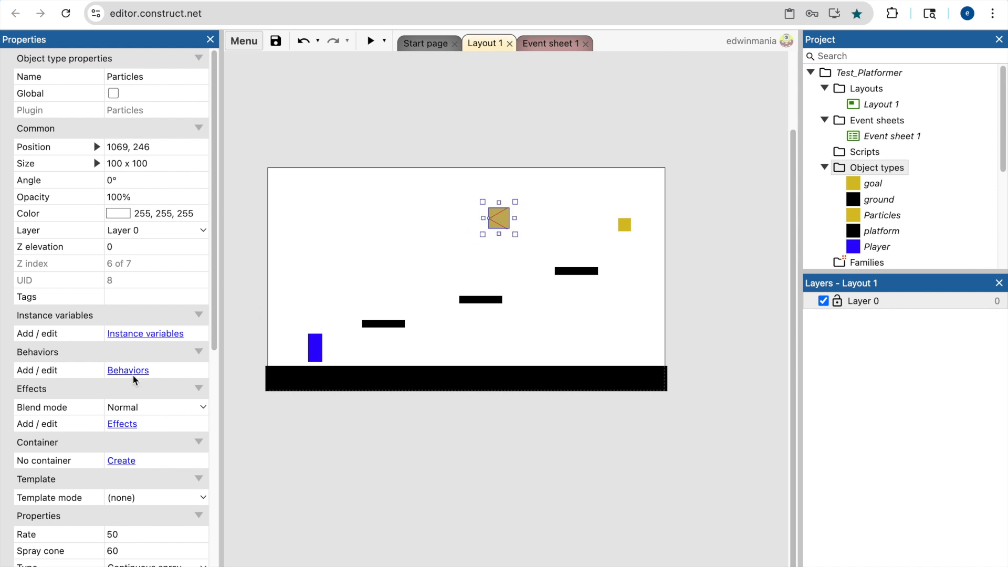
# Preview the particles' continuous spray in the layout a couple of times, leaving the preview off.
pyautogui.scroll(-5, 131, 376)
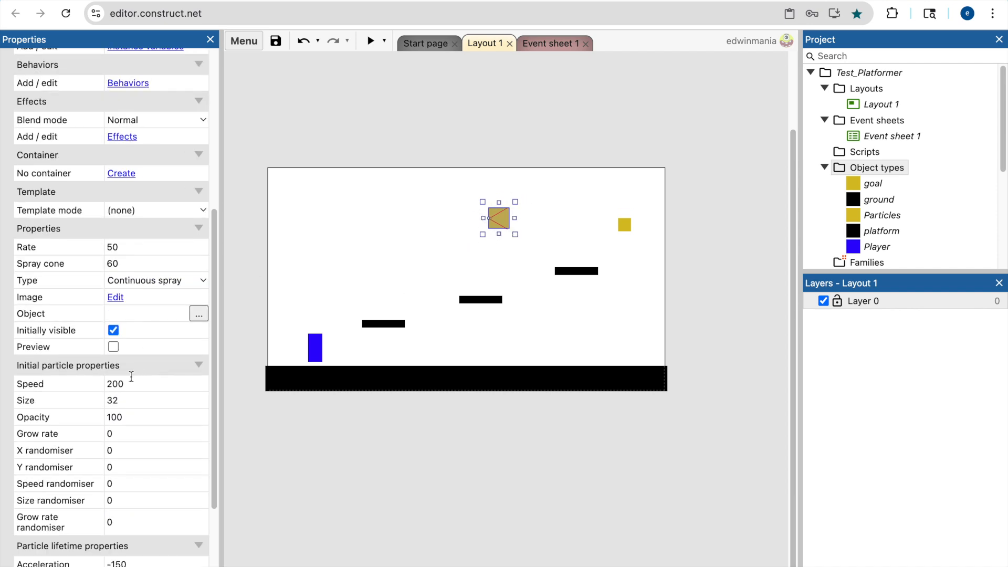
pyautogui.click(114, 347)
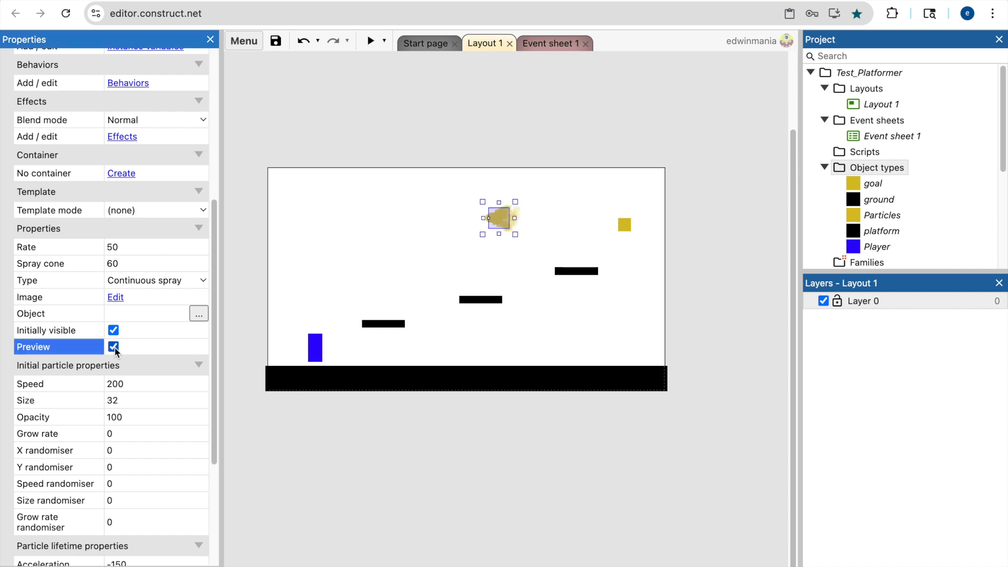
pyautogui.click(114, 346)
pyautogui.click(118, 349)
pyautogui.click(115, 347)
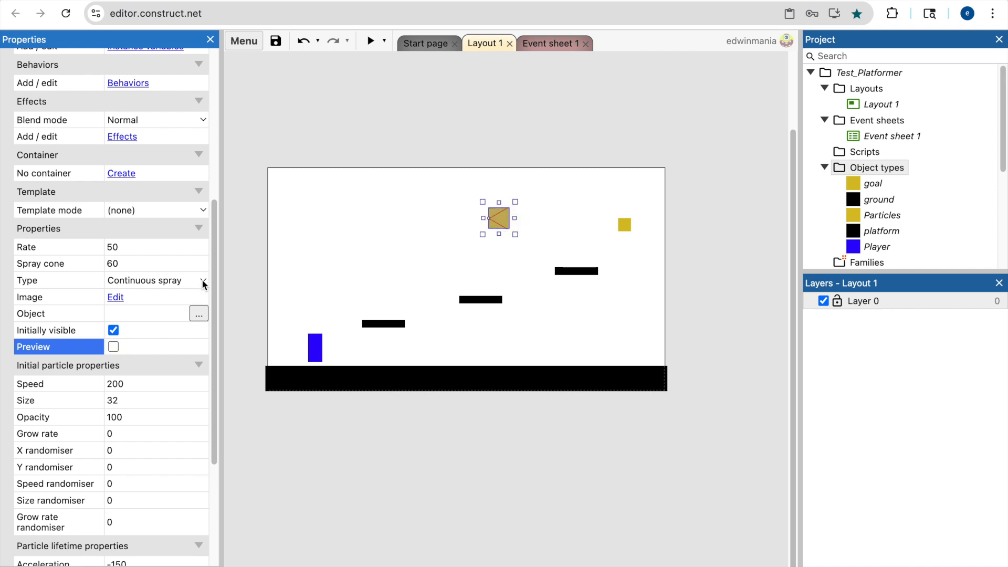
# Set the particles' type to One-shot and preview the burst in the layout.
pyautogui.click(204, 283)
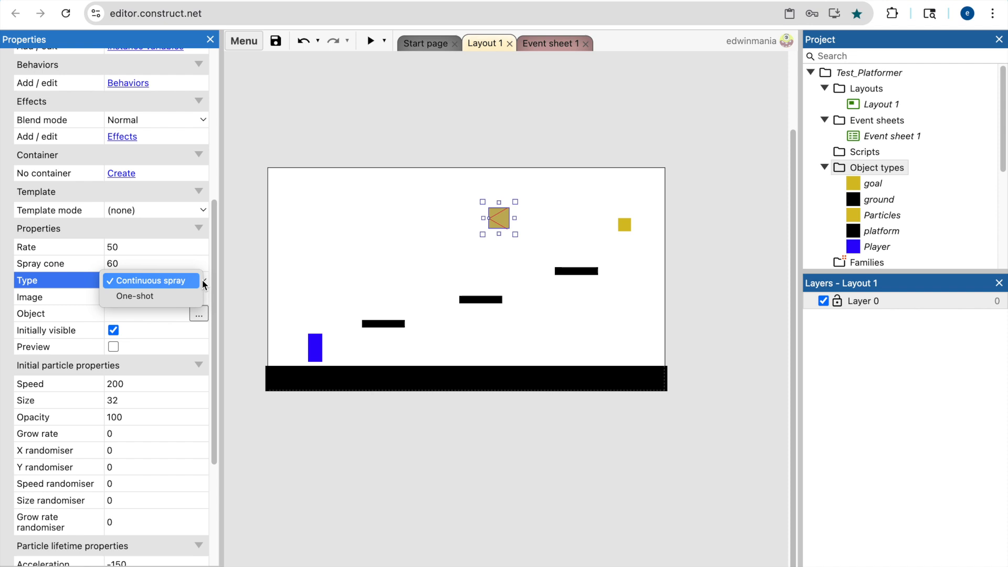
pyautogui.click(165, 295)
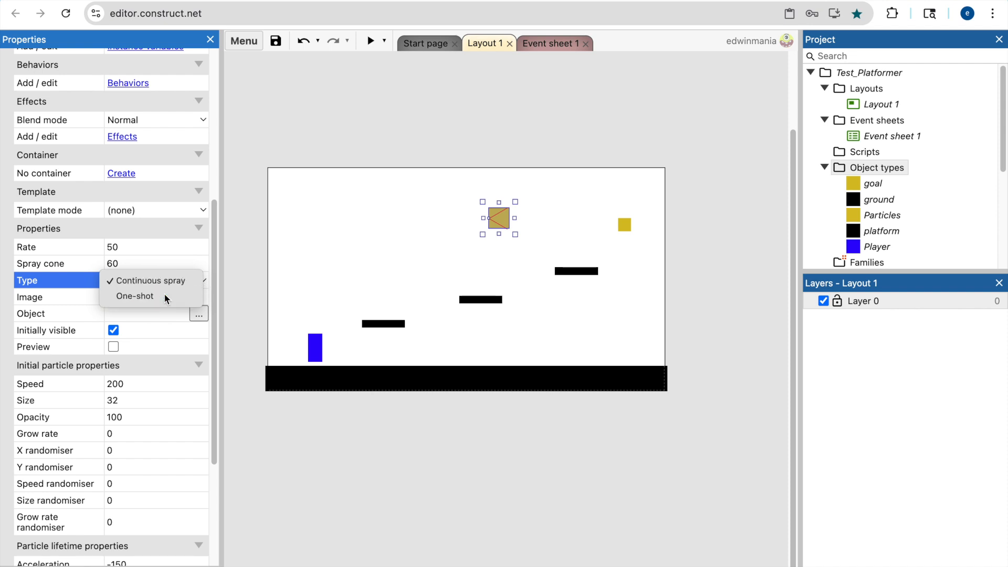
pyautogui.click(113, 346)
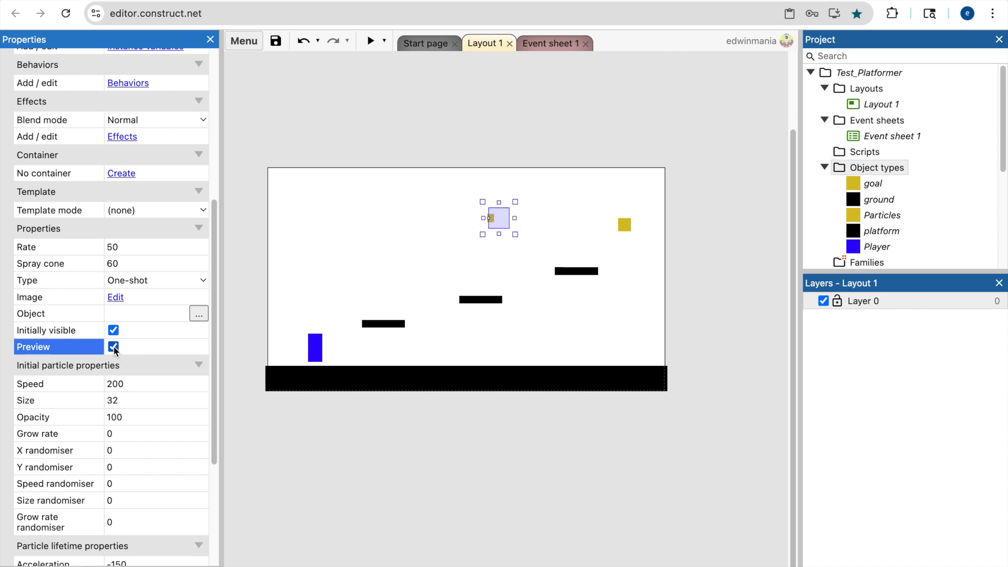
pyautogui.click(114, 347)
pyautogui.click(113, 347)
# Set the particles' spray cone to 360 and preview the burst in the layout.
pyautogui.click(152, 265)
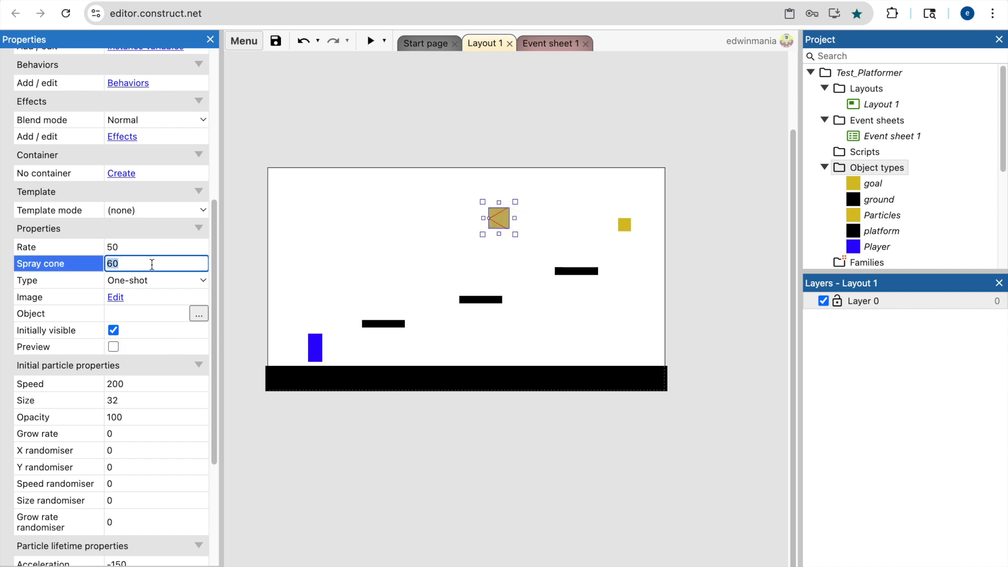
pyautogui.write('360')
pyautogui.press('Tab')
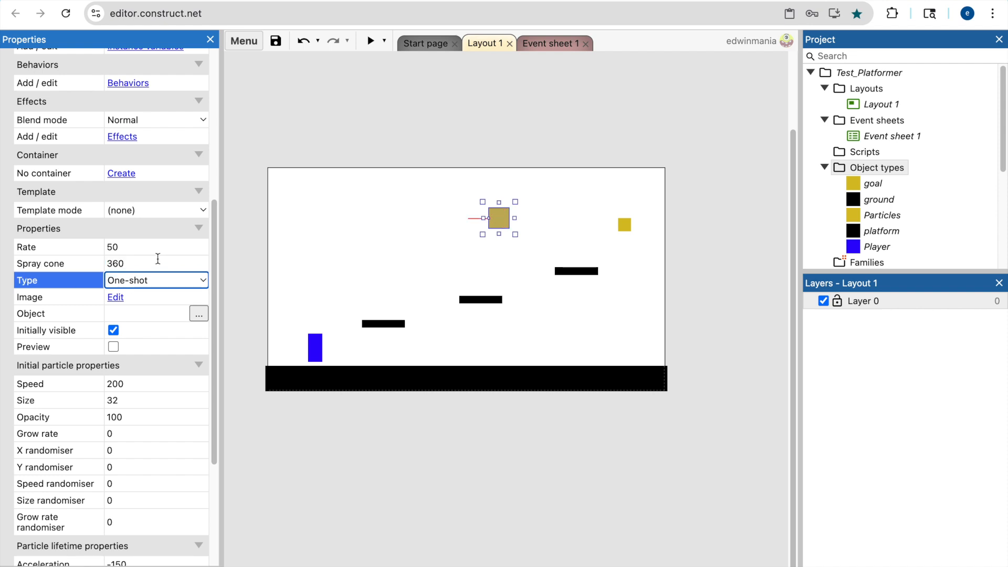
pyautogui.click(113, 347)
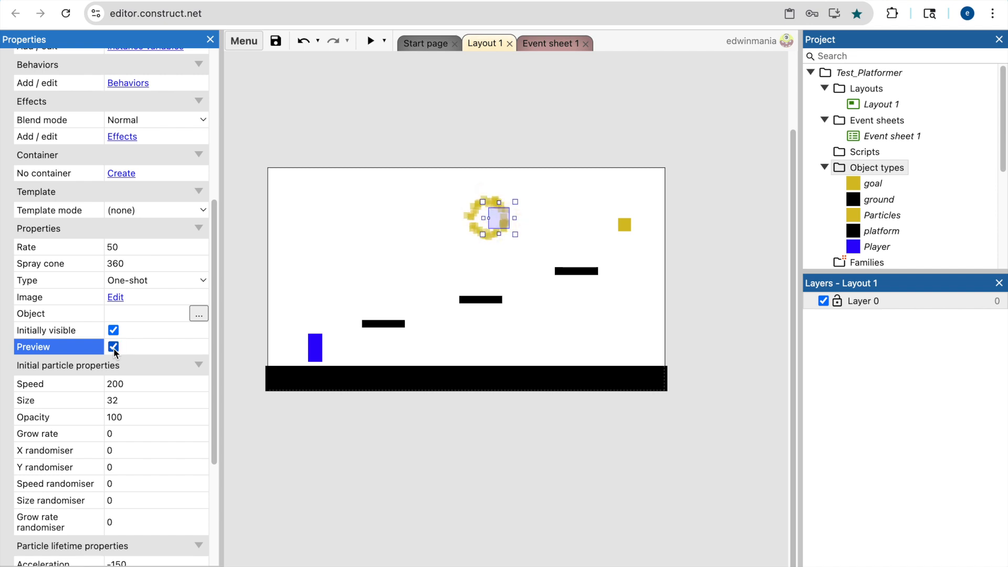
pyautogui.click(113, 347)
# Set the particles' rate to 20 and preview the smaller burst in the layout.
pyautogui.click(136, 248)
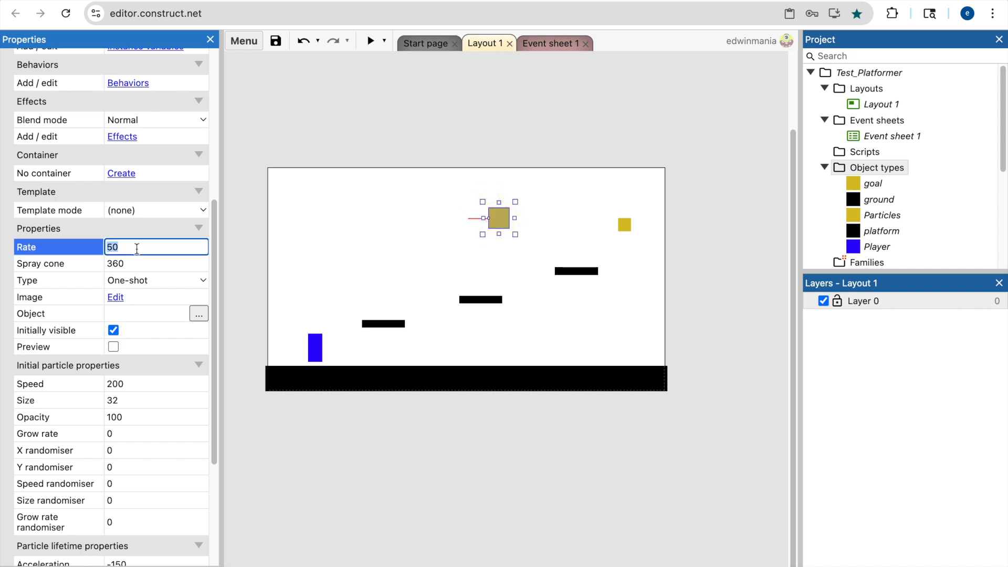
pyautogui.write('20')
pyautogui.click(114, 345)
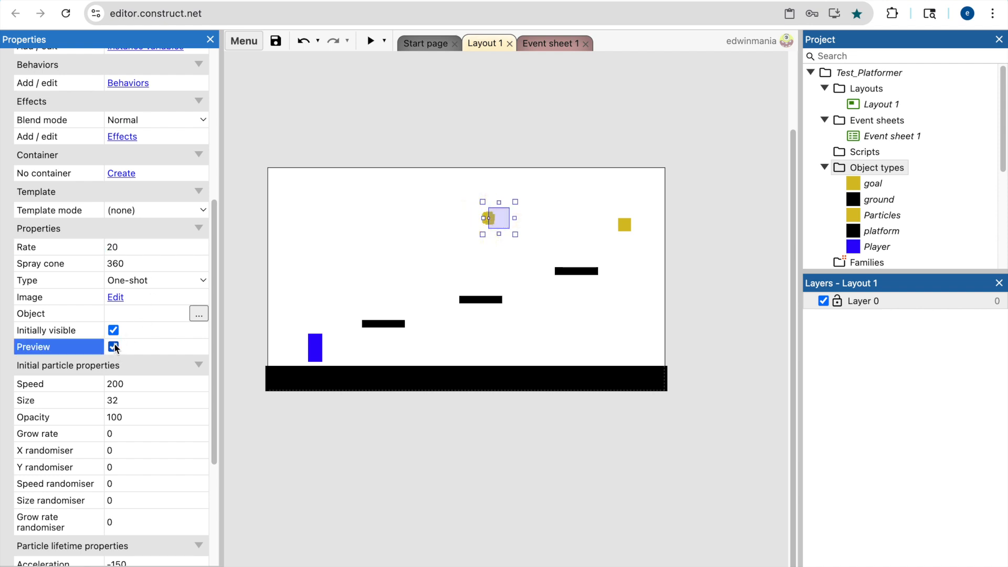
pyautogui.click(114, 347)
pyautogui.click(114, 346)
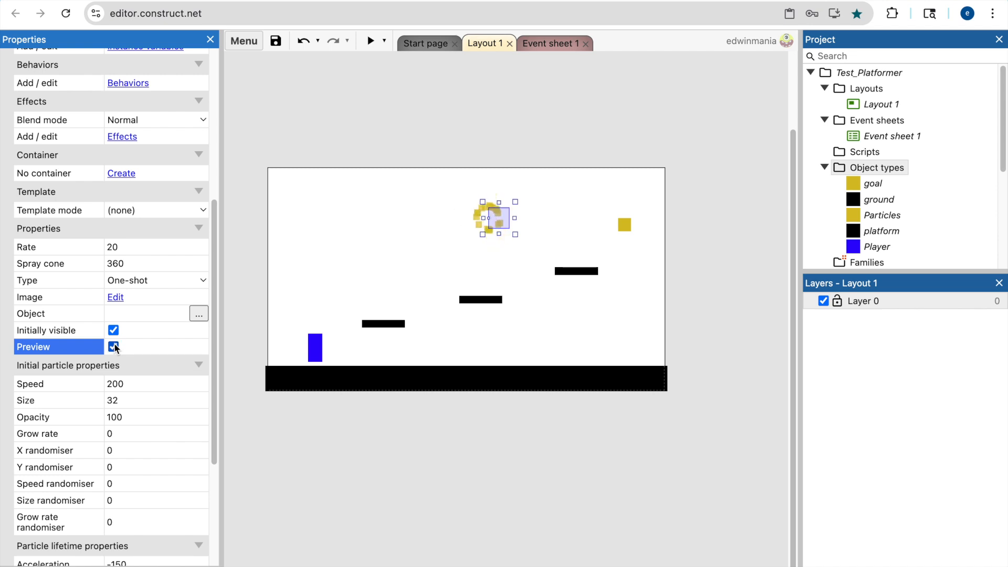
pyautogui.click(114, 346)
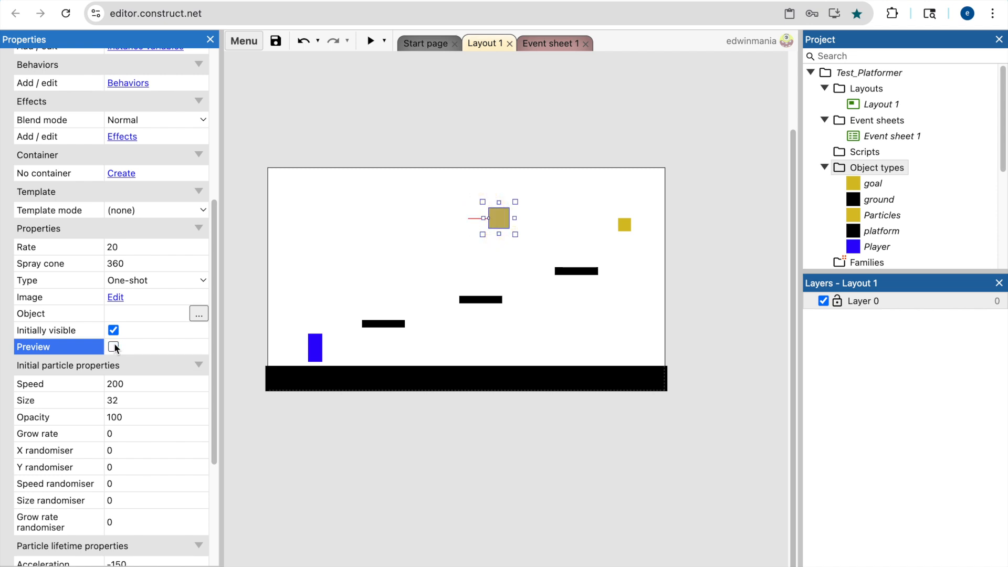
# Try an initial particle speed of 400 and preview the burst.
pyautogui.click(146, 383)
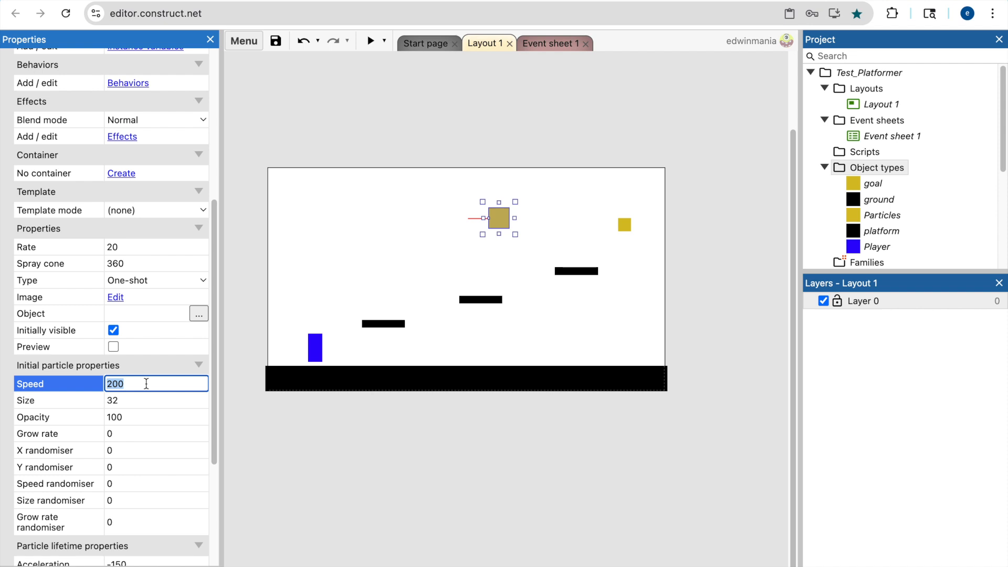
pyautogui.write('400')
pyautogui.click(114, 346)
pyautogui.click(113, 346)
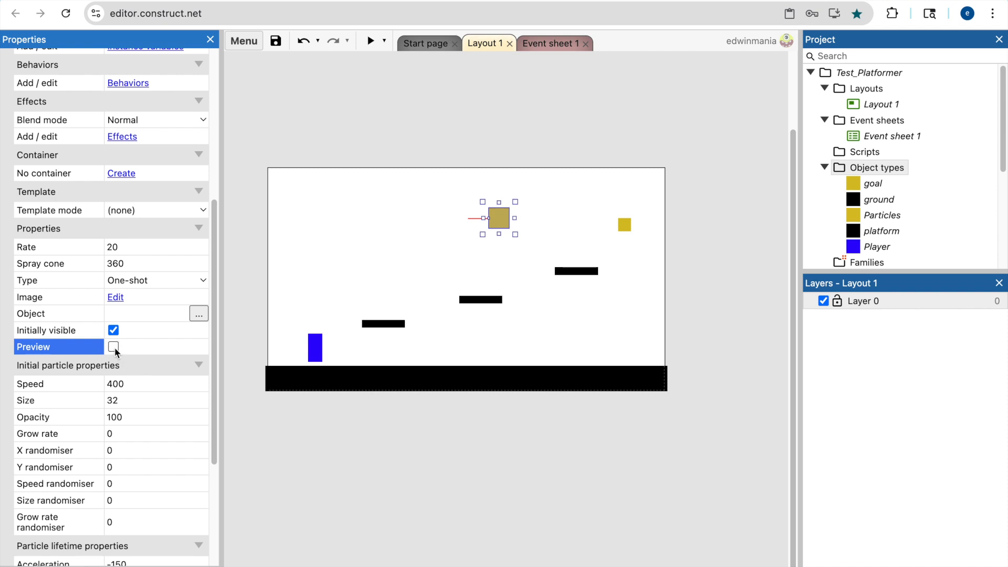
# Set the initial particle speed to 300, preview the burst, and deselect the particles.
pyautogui.click(136, 385)
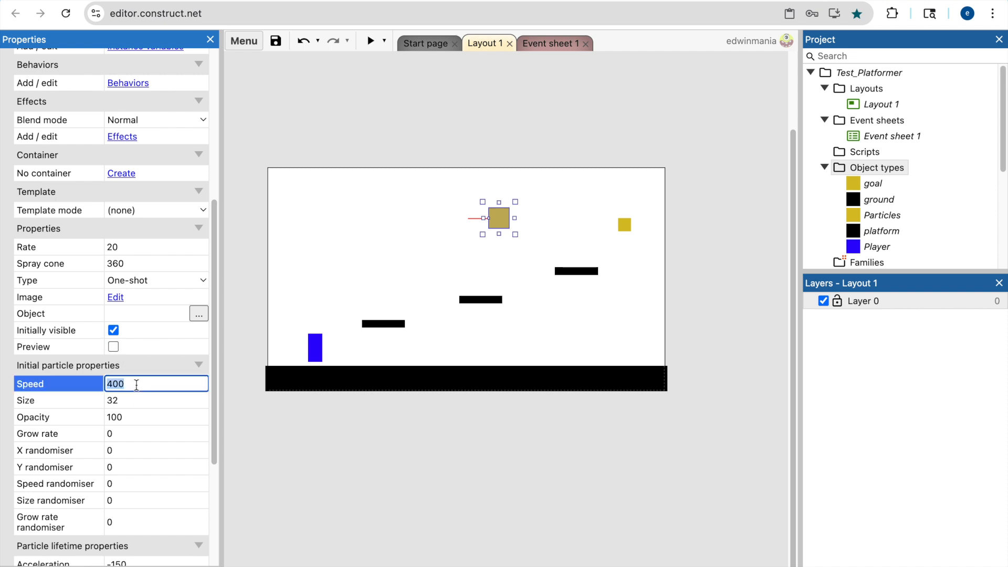
pyautogui.write('300')
pyautogui.click(113, 347)
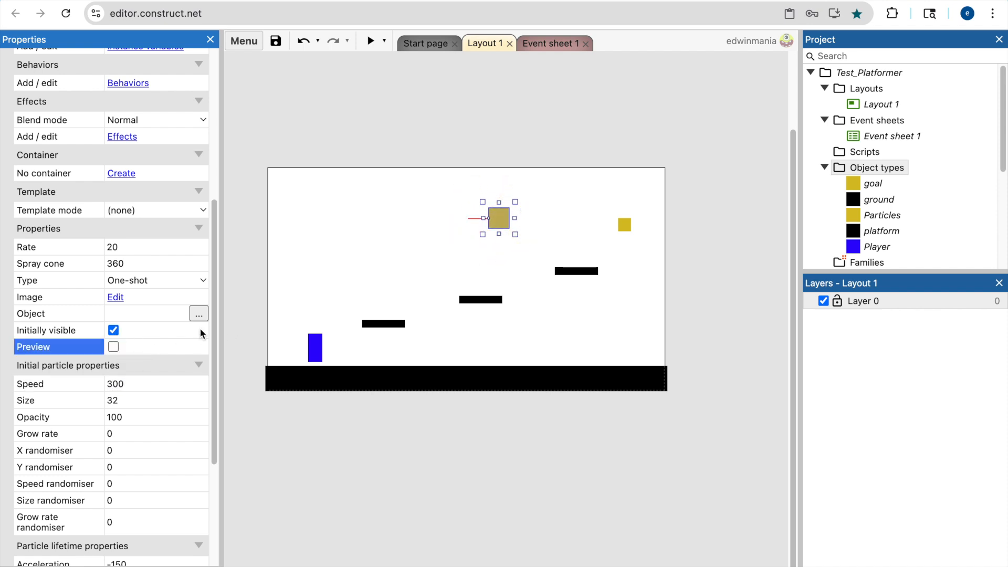
pyautogui.click(472, 221)
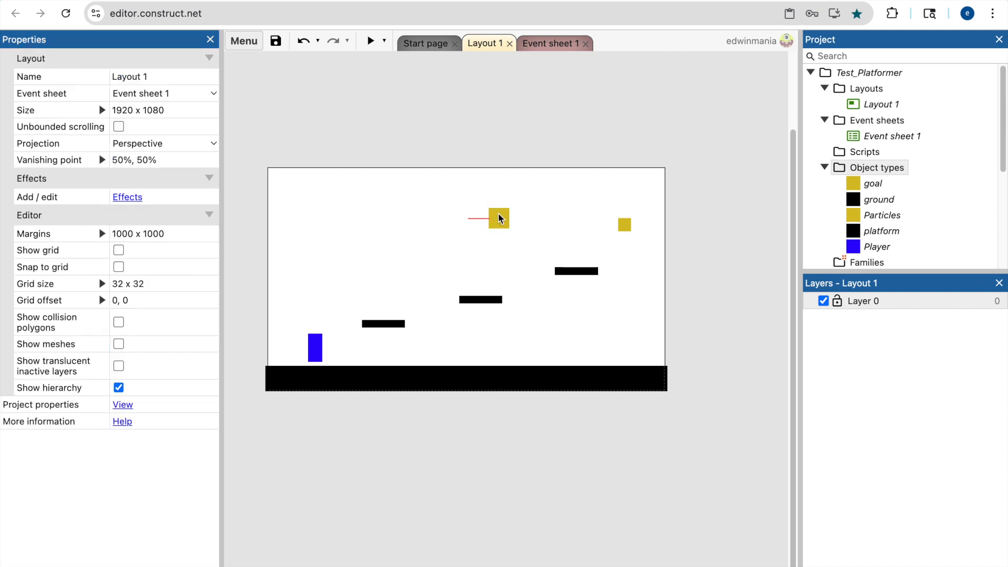
# Preview the layout to check the particle burst at start, play the Player to the goal, and close the preview.
pyautogui.click(370, 41)
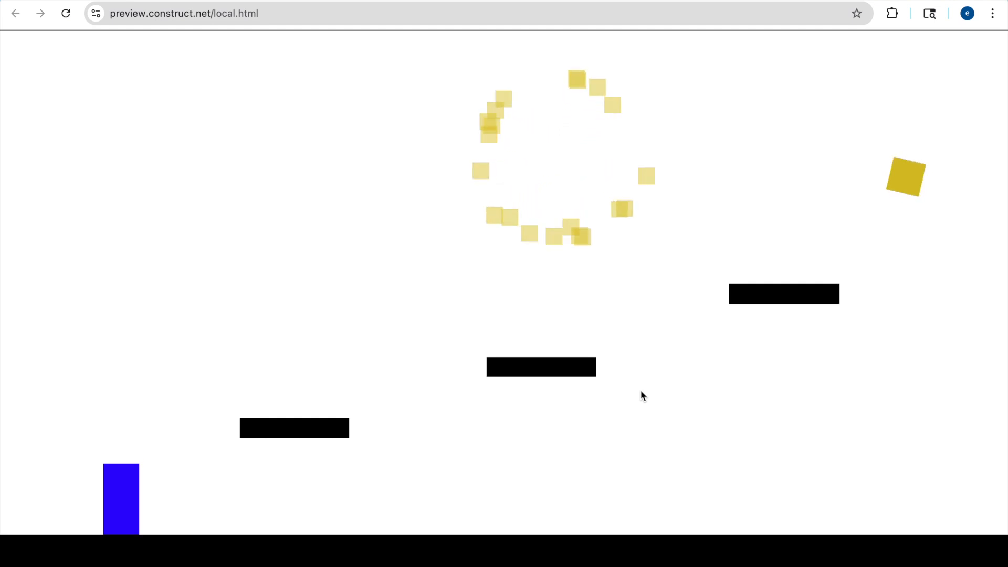
pyautogui.press('Up')
pyautogui.press('Right')
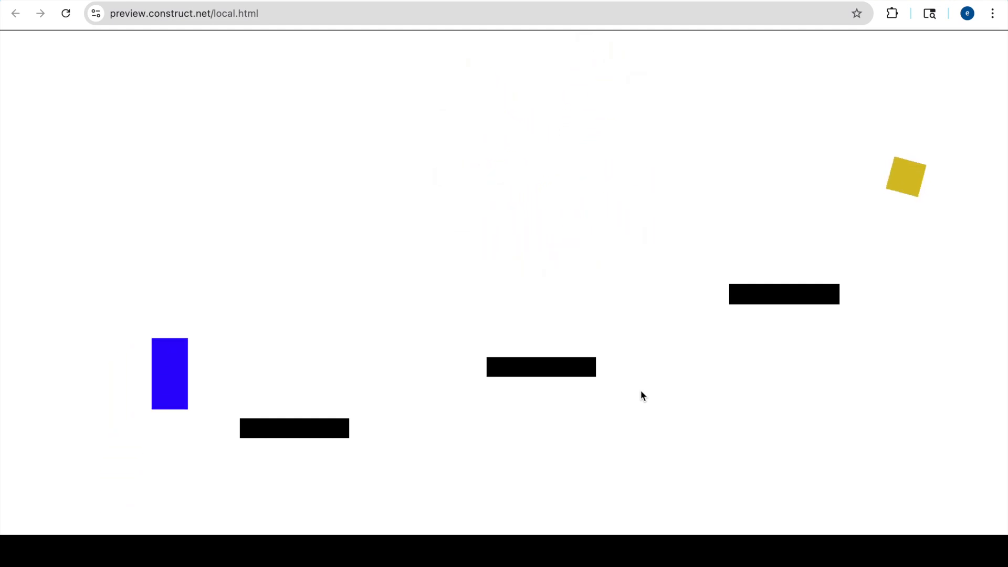
pyautogui.press('Up')
pyautogui.press('Up')
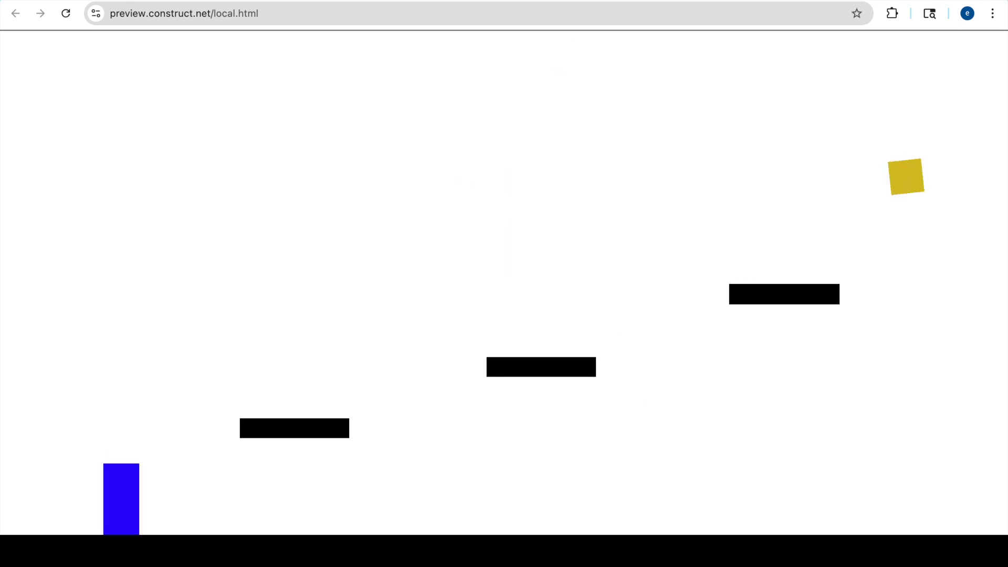
pyautogui.press('super+w')
# Move the particles above the layout, outside its boundary at about 908, -227, and rename the object Particles_goal.
pyautogui.moveTo(494, 218); pyautogui.dragTo(452, 117)
pyautogui.click(451, 120)
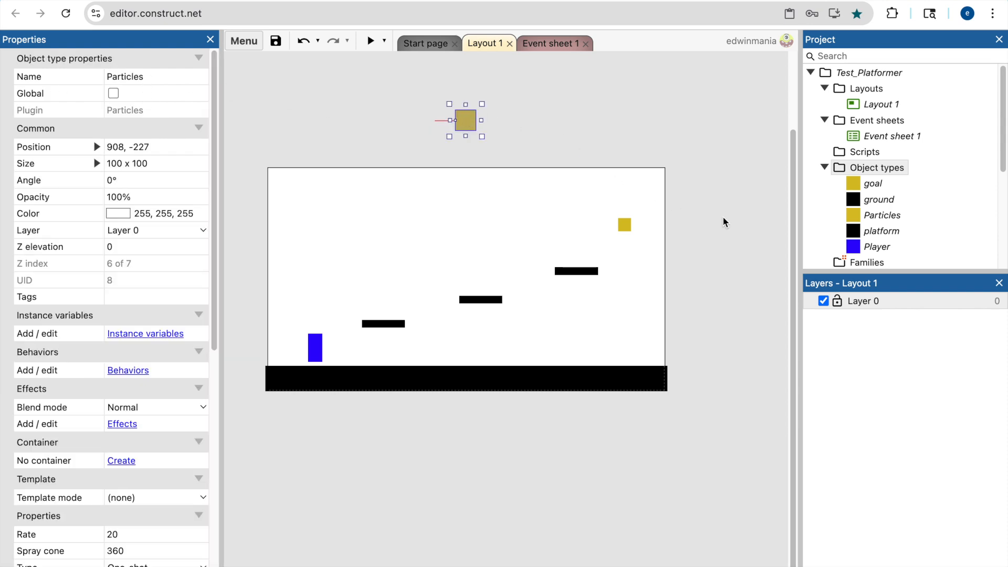
pyautogui.click(170, 79)
pyautogui.press('Right')
pyautogui.write('_goal')
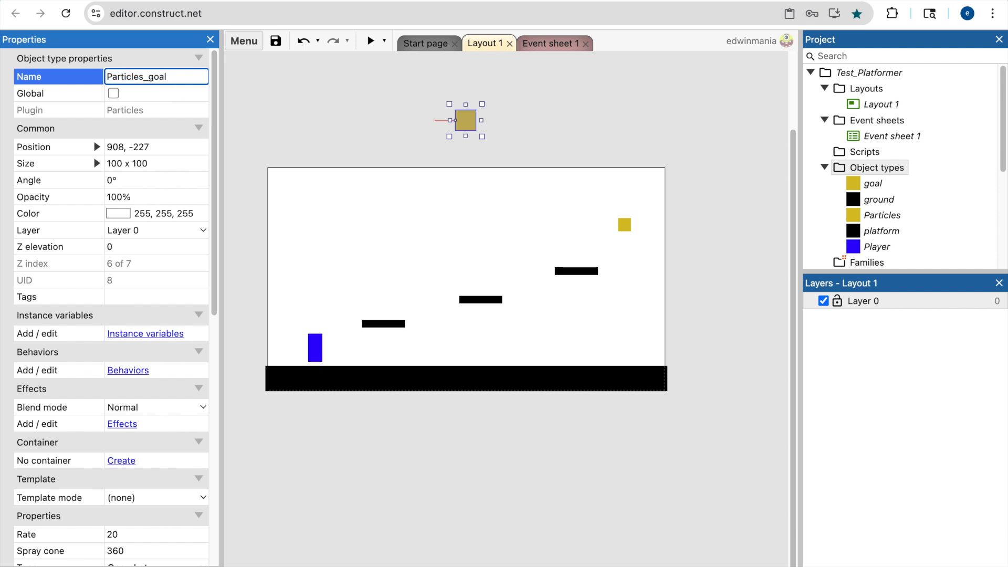
pyautogui.click(324, 132)
# In the Player–goal collision event, add a goal action that spawns Particles_goal on layer 0 at image point 0.
pyautogui.click(623, 223)
pyautogui.click(590, 210)
pyautogui.click(550, 44)
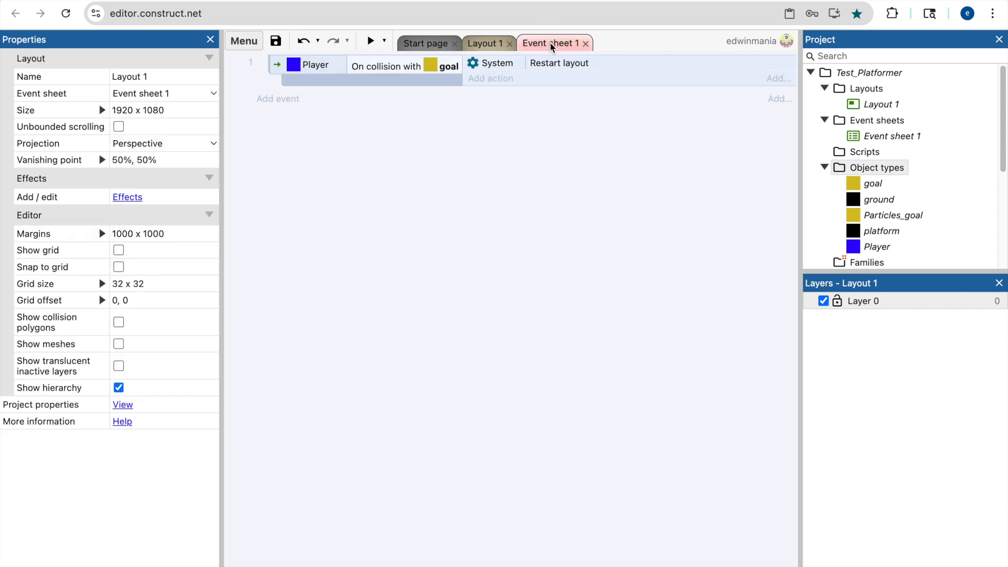
pyautogui.click(412, 67)
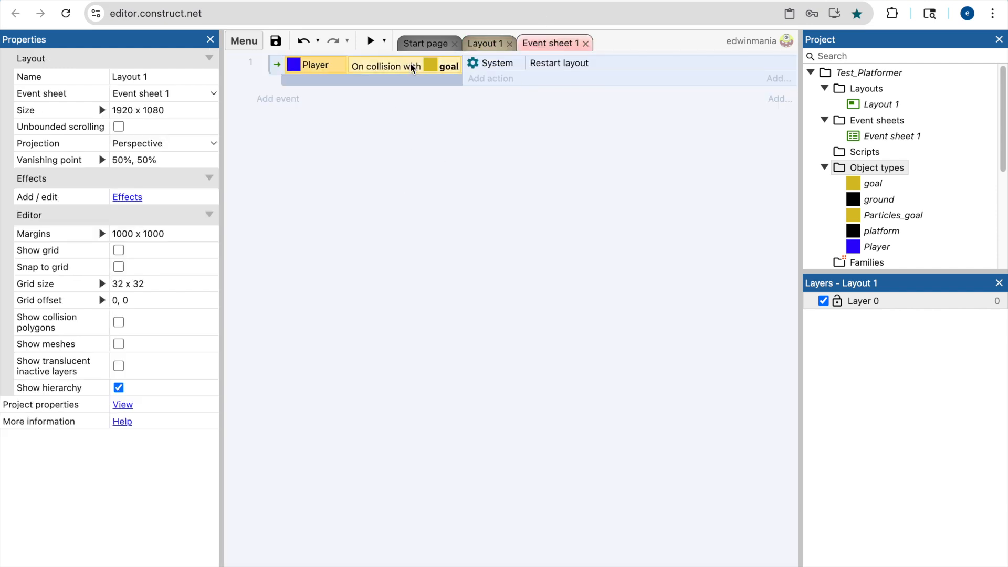
pyautogui.click(488, 80)
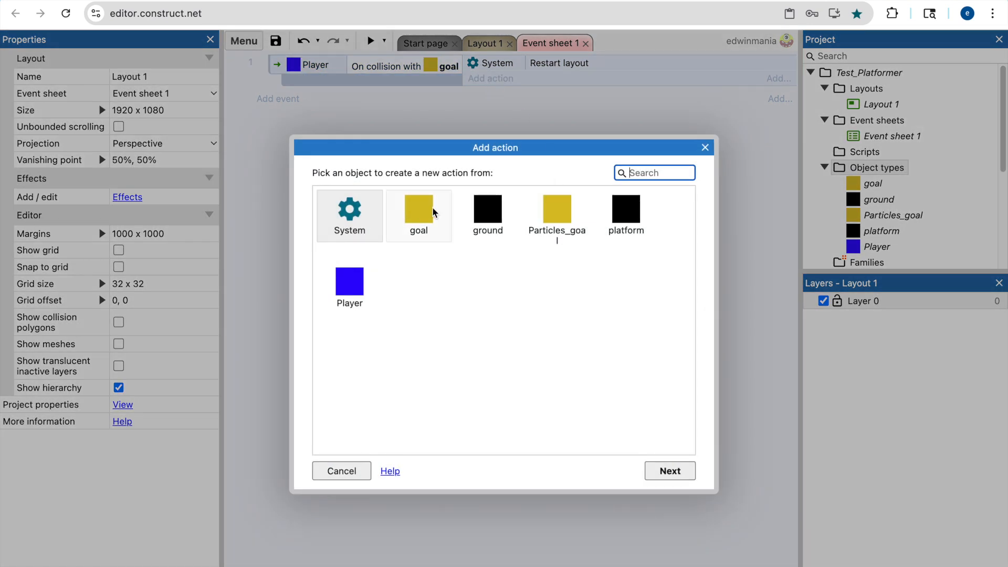
pyautogui.doubleClick(426, 212)
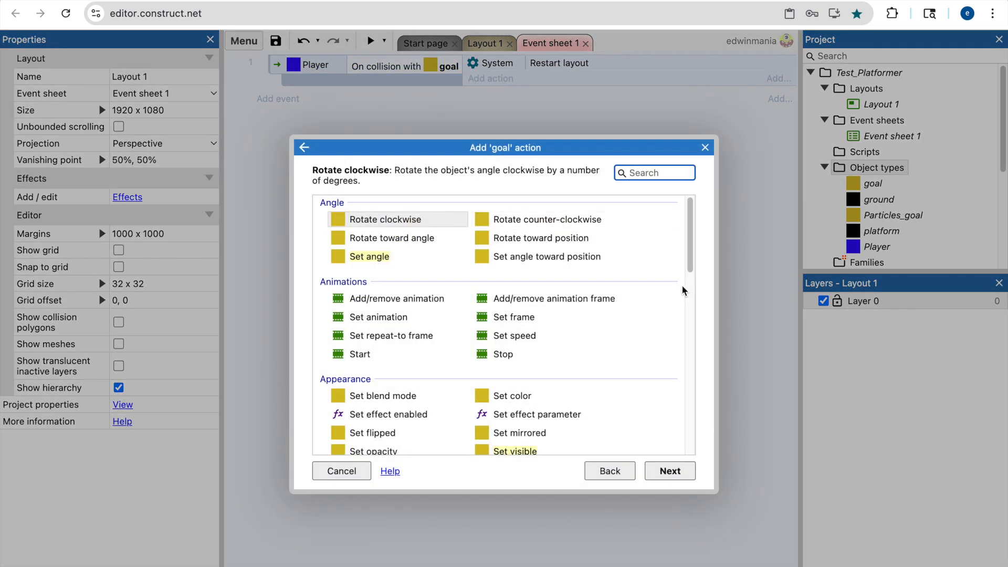
pyautogui.write('spawn')
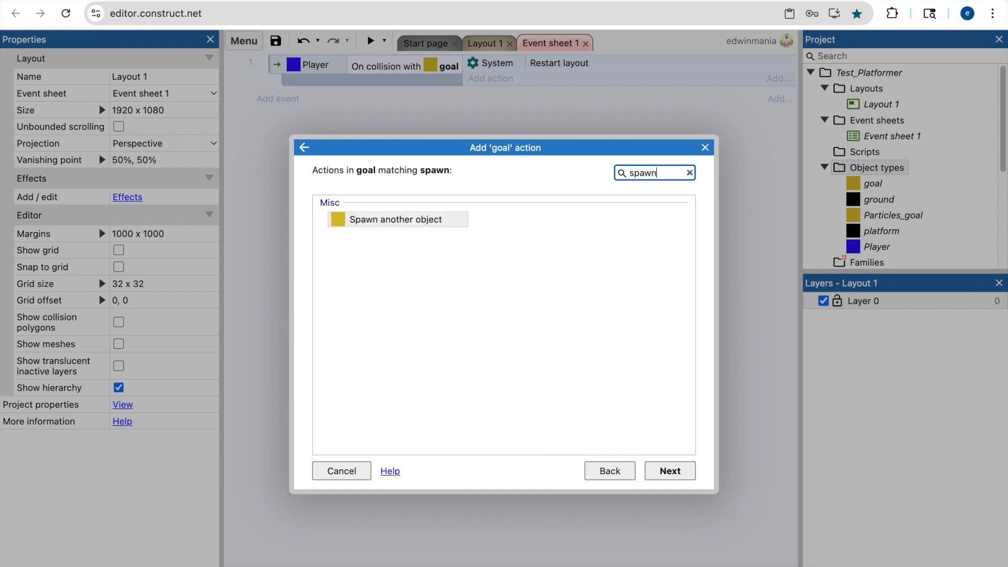
pyautogui.click(405, 224)
pyautogui.doubleClick(404, 221)
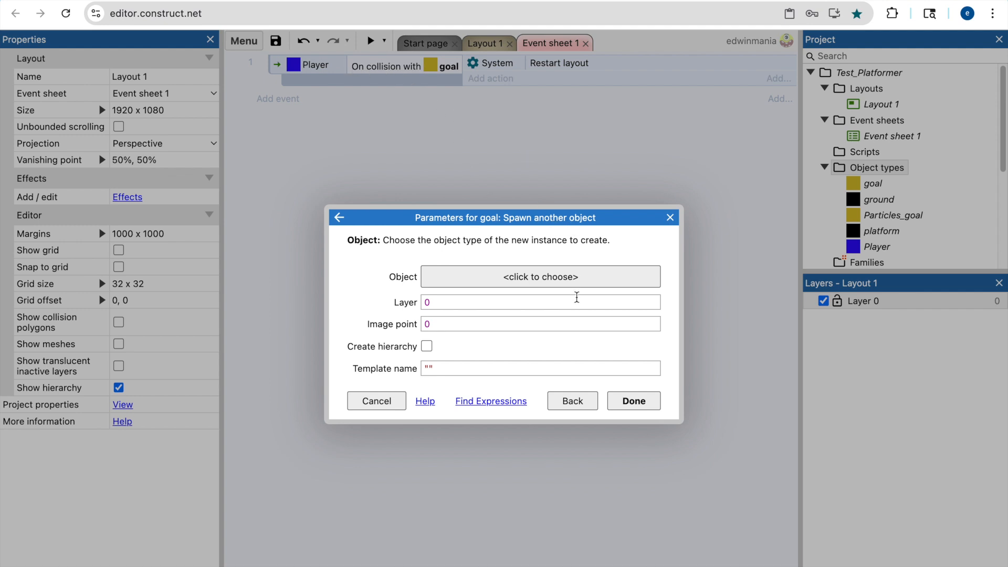
pyautogui.click(553, 278)
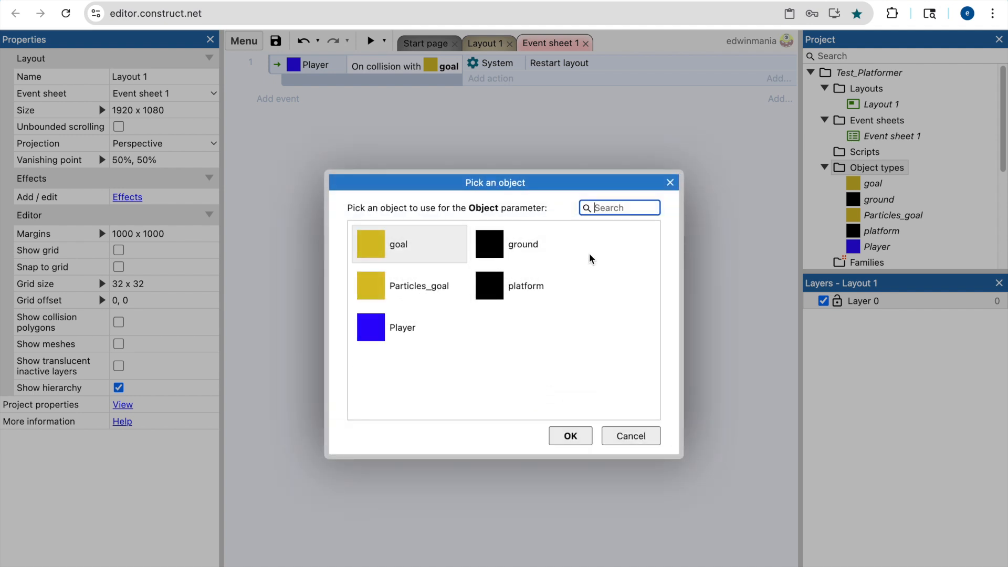
pyautogui.doubleClick(441, 293)
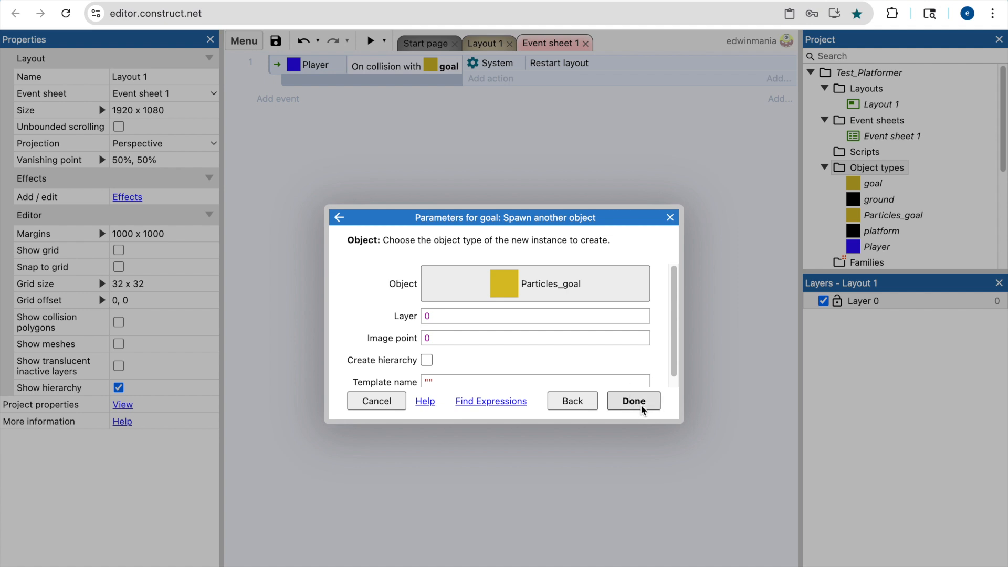
pyautogui.click(640, 405)
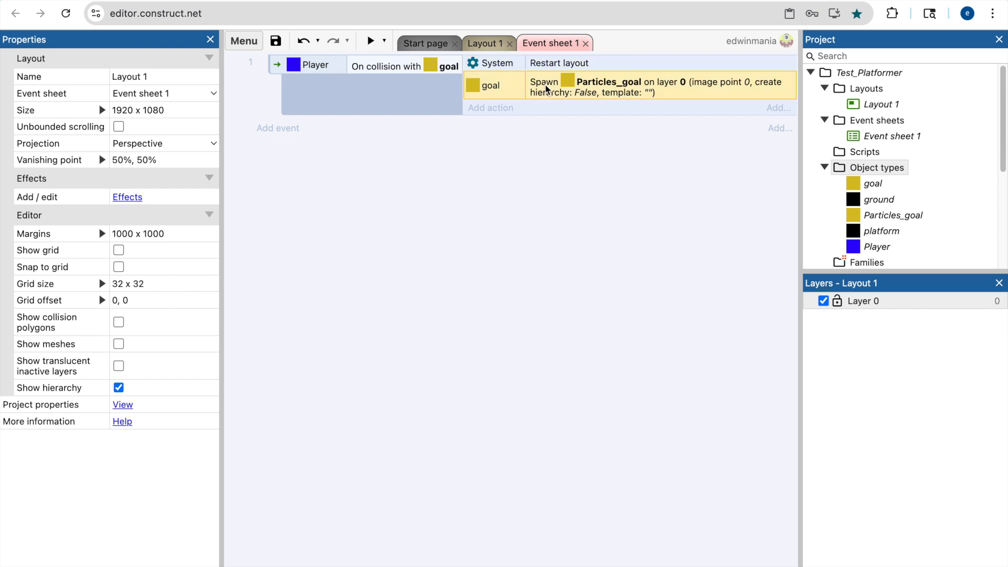
# Preview the layout to check the spawned particles, play the Player up the platforms to the goal, and close the preview.
pyautogui.click(482, 43)
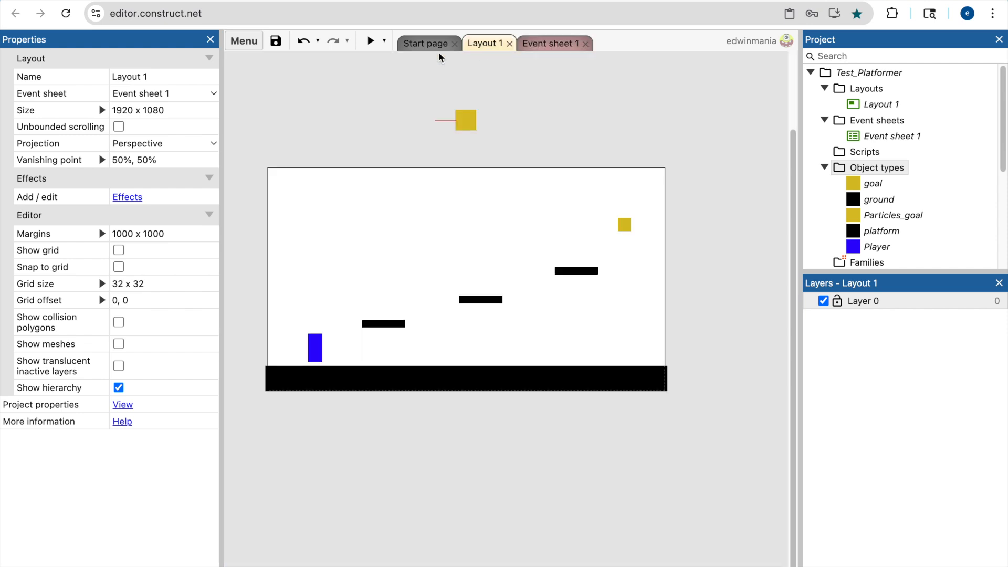
pyautogui.click(370, 41)
pyautogui.press('Right')
pyautogui.press('Up')
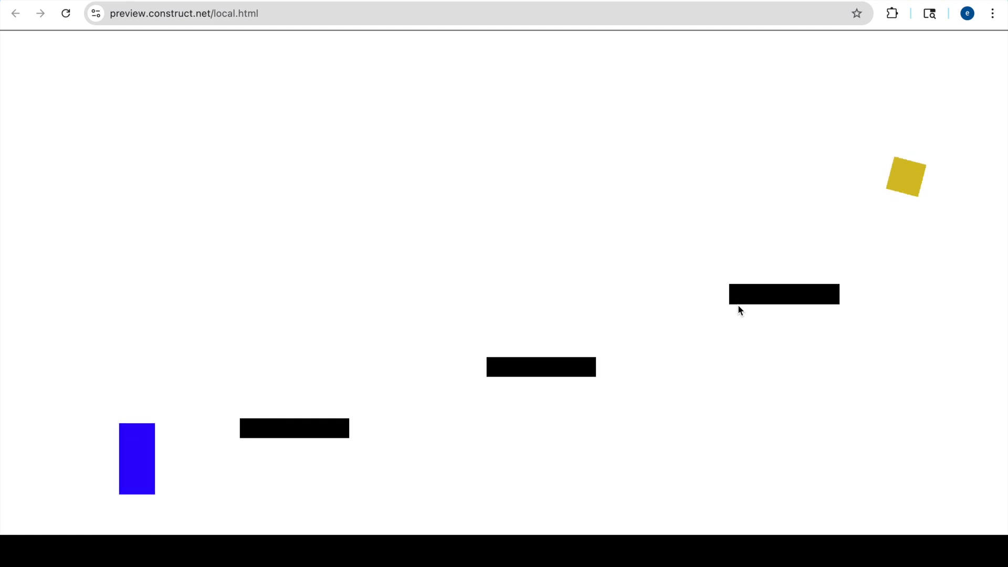
pyautogui.press('Up')
pyautogui.press('Up')
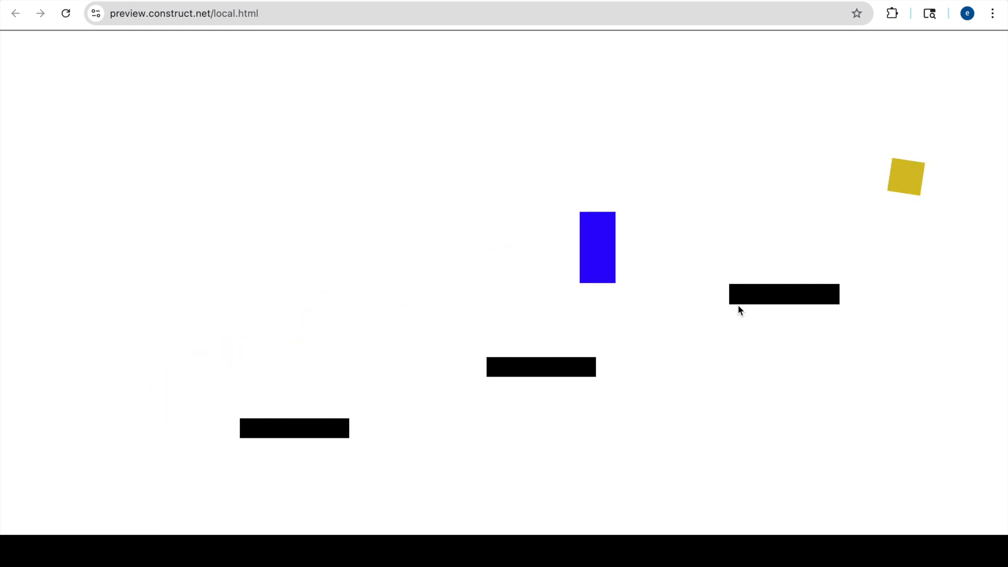
pyautogui.press('Up')
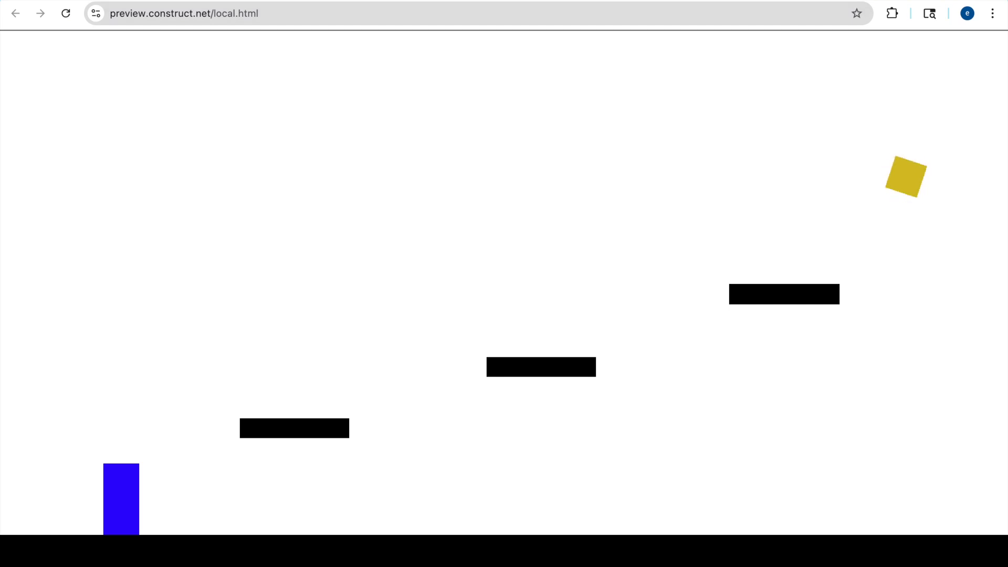
pyautogui.press('super+w')
# Reorder the collision event so Restart layout follows the Particles_goal spawn, and preview the Player reaching the goal.
pyautogui.click(534, 48)
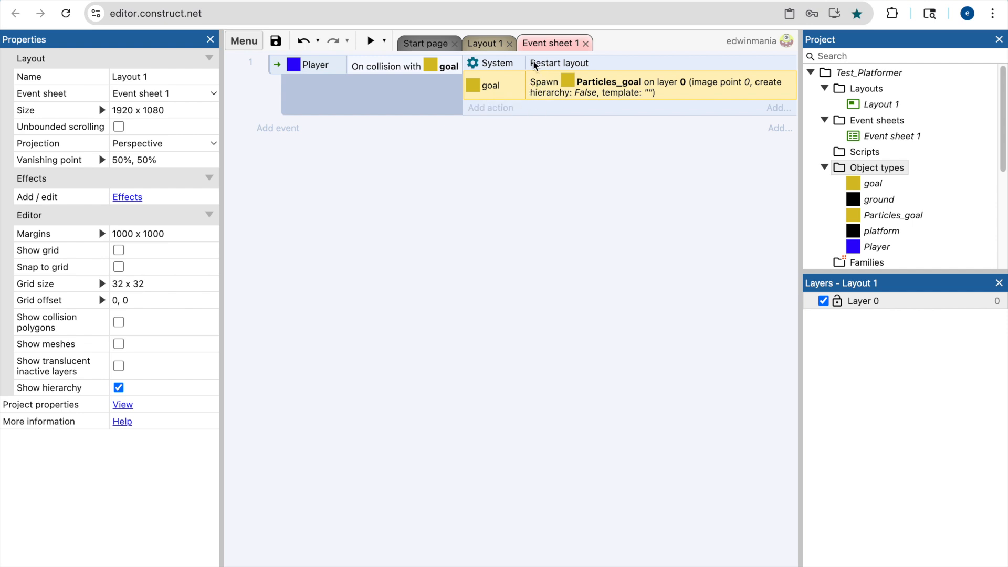
pyautogui.moveTo(517, 66); pyautogui.dragTo(517, 102)
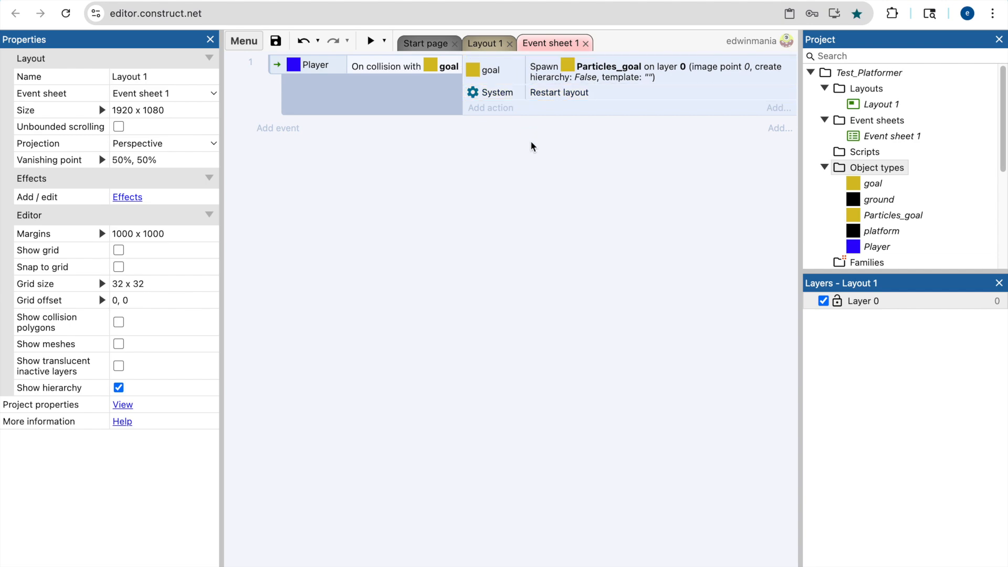
pyautogui.click(477, 44)
pyautogui.click(370, 41)
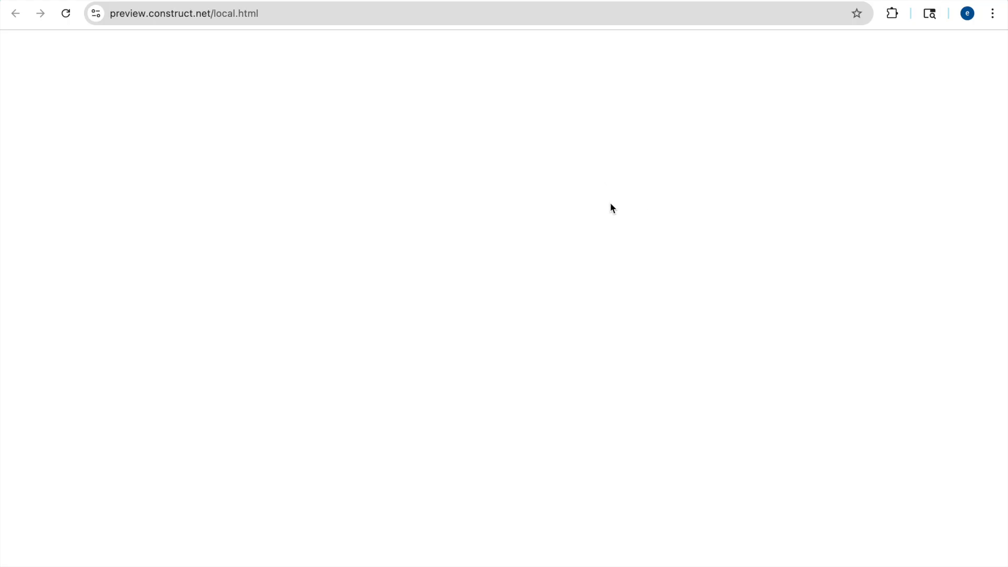
pyautogui.press('Up')
pyautogui.press('Right')
pyautogui.press('Up')
pyautogui.press('Up')
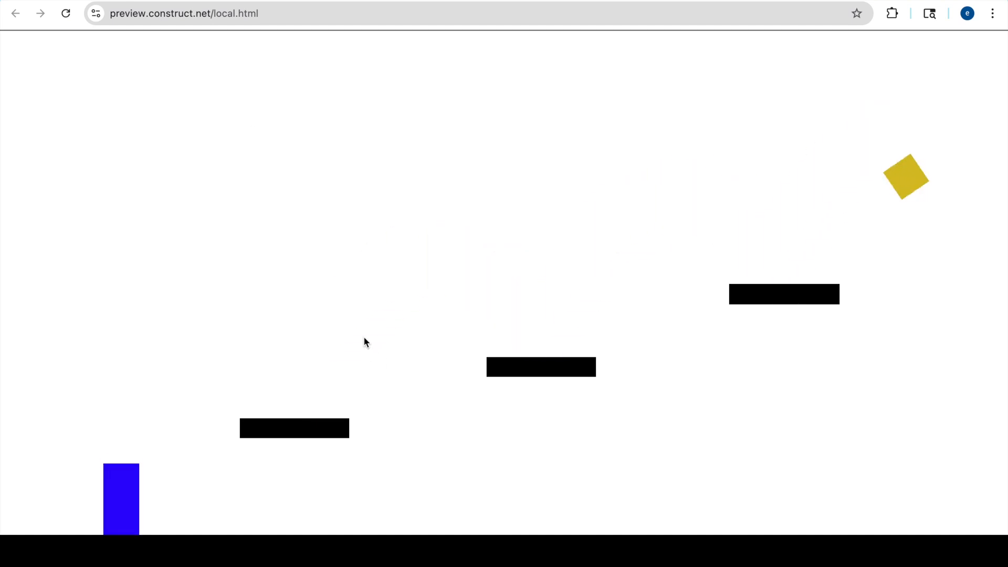
pyautogui.click(472, 1)
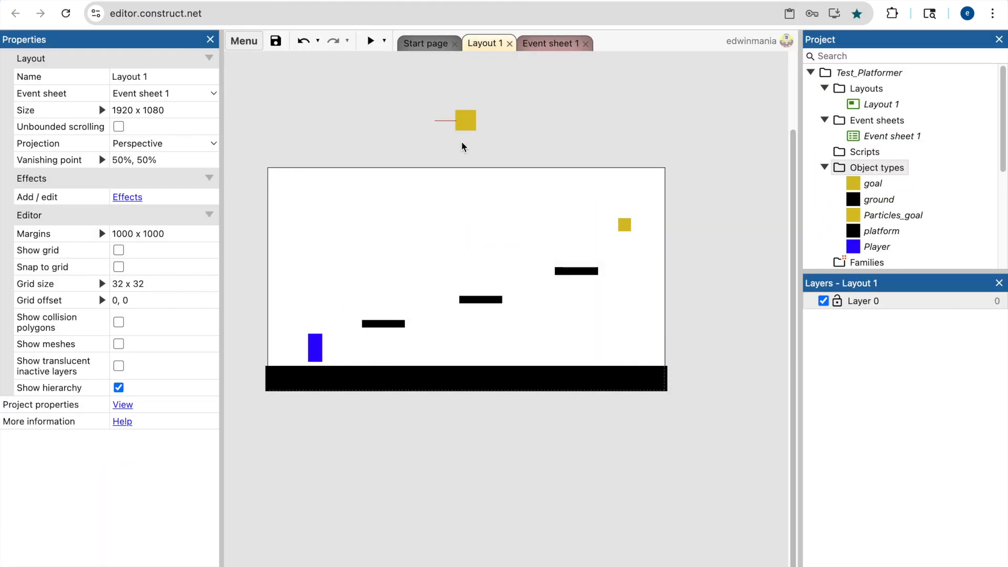
# Add a System Wait action of 1.0 seconds to the collision event and place it before Restart layout.
pyautogui.click(543, 45)
pyautogui.click(493, 108)
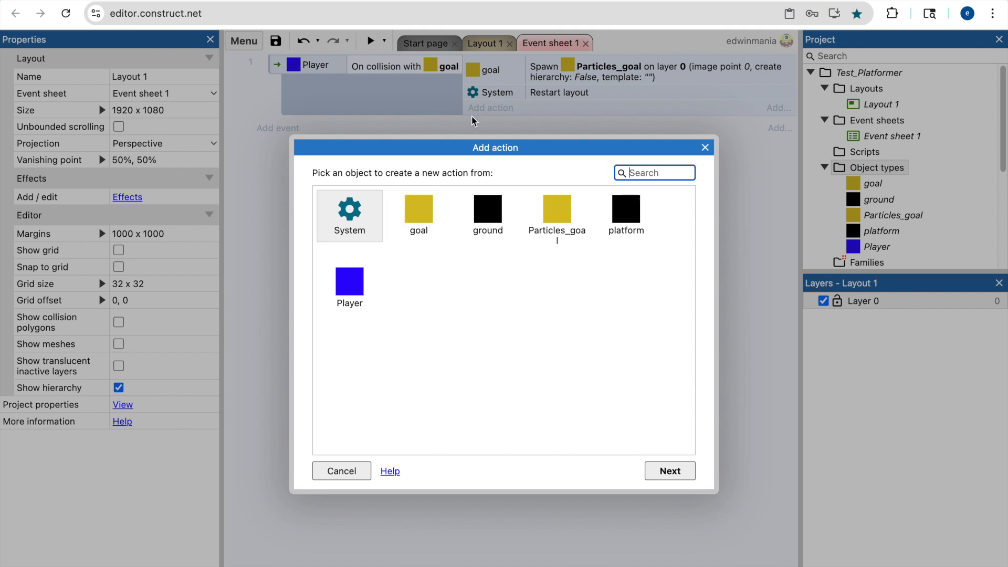
pyautogui.doubleClick(355, 218)
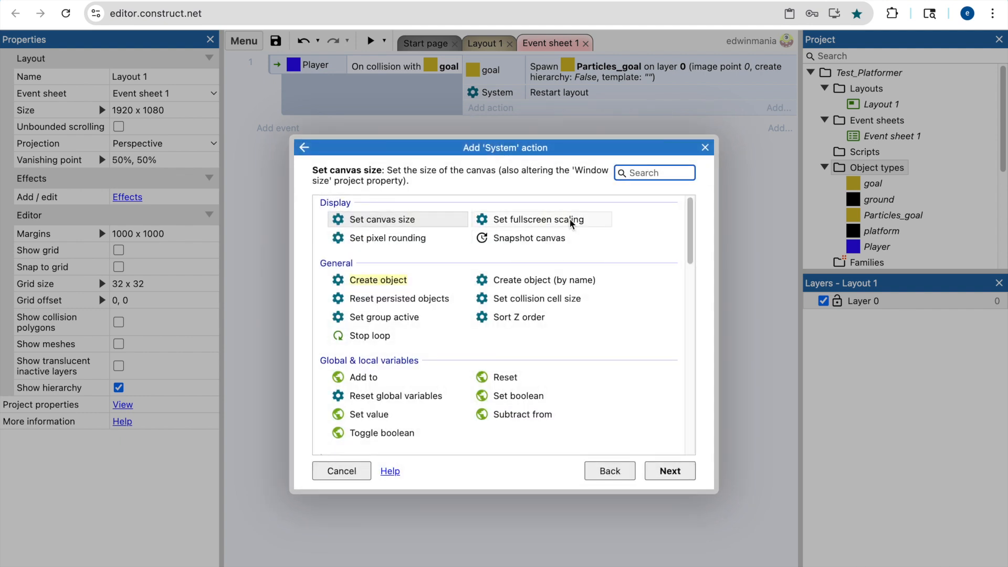
pyautogui.write('wait')
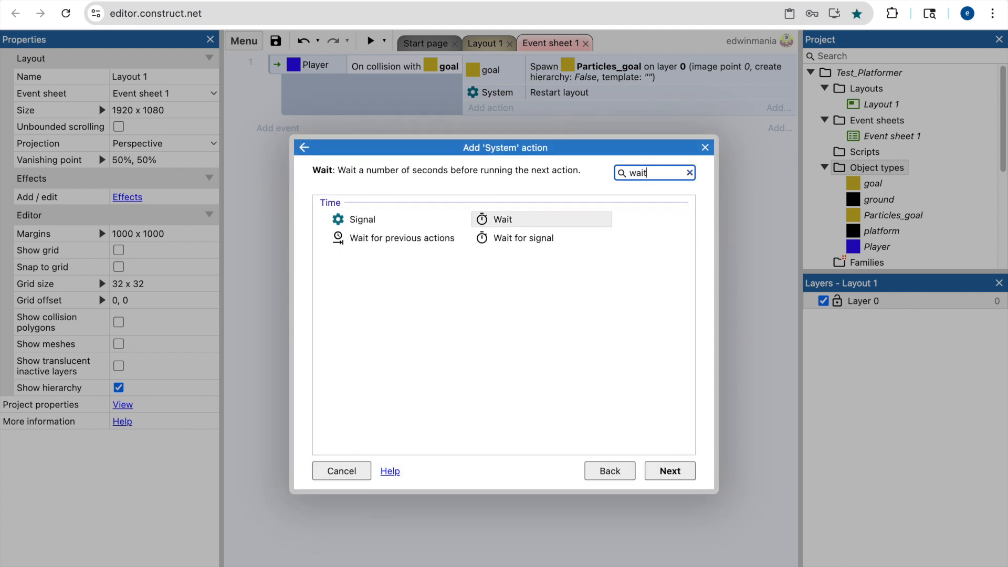
pyautogui.doubleClick(503, 221)
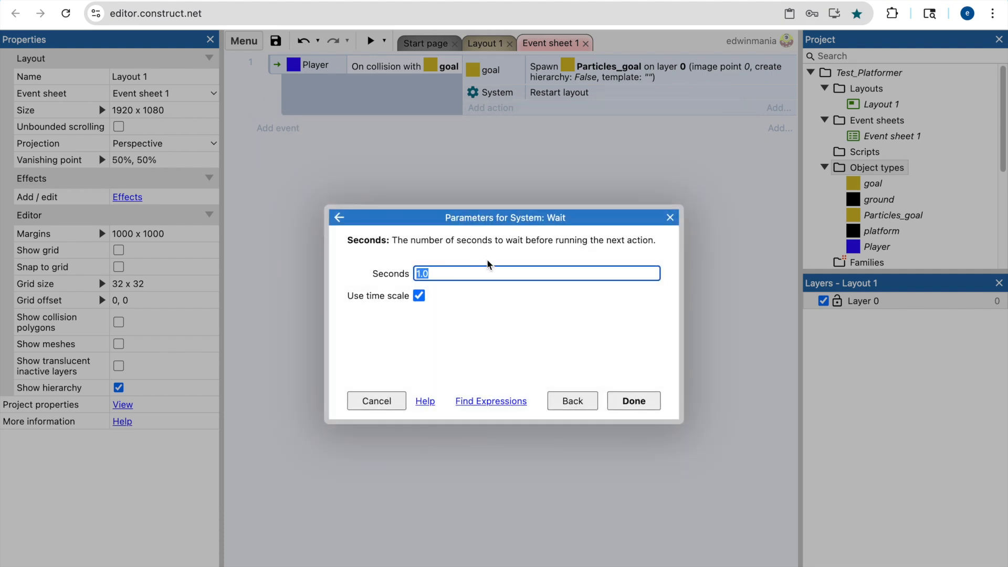
pyautogui.click(634, 400)
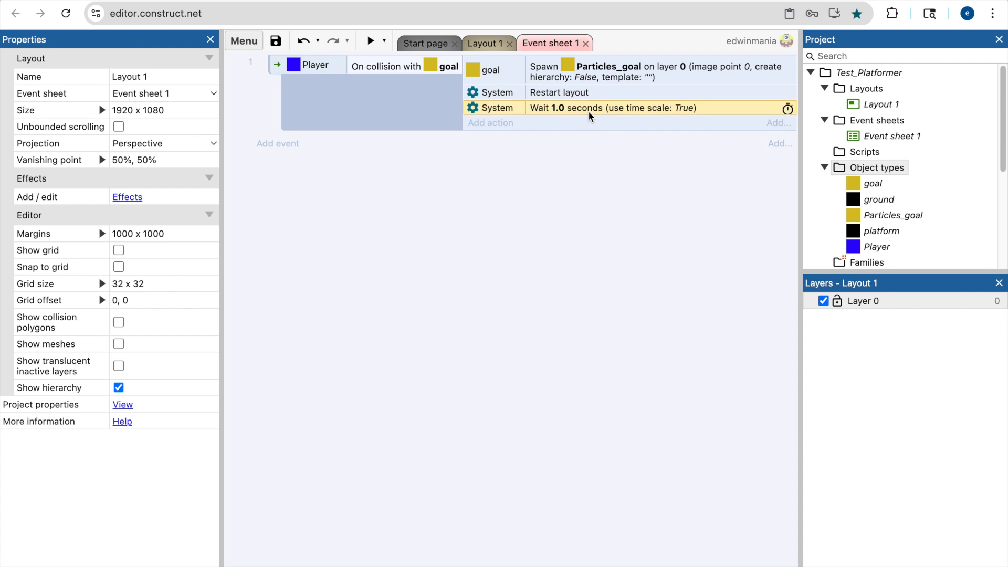
pyautogui.moveTo(590, 113); pyautogui.dragTo(589, 93)
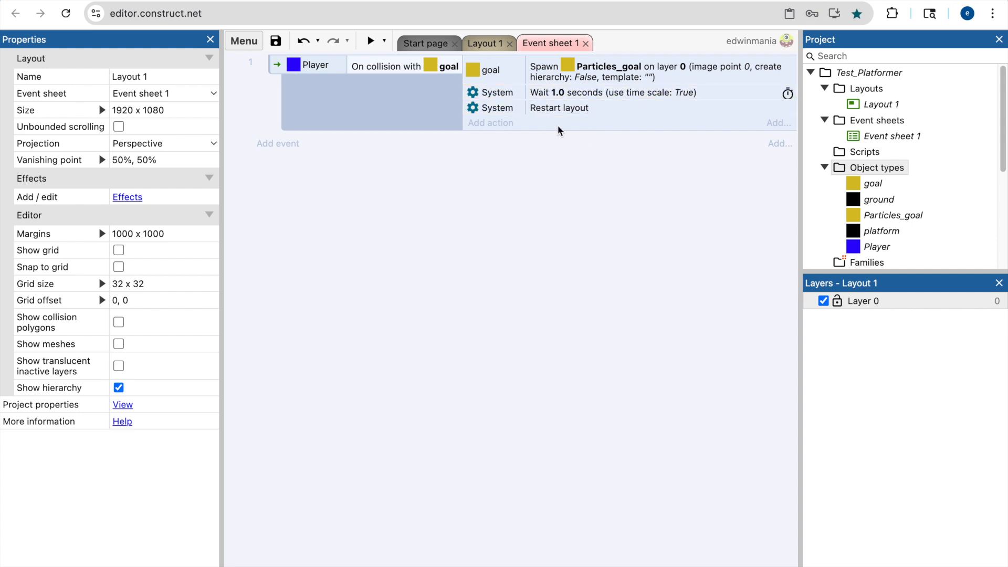
# Preview the layout, play the Player to the goal repeatedly to check the burst and delayed restart, and close the preview.
pyautogui.click(489, 44)
pyautogui.click(370, 41)
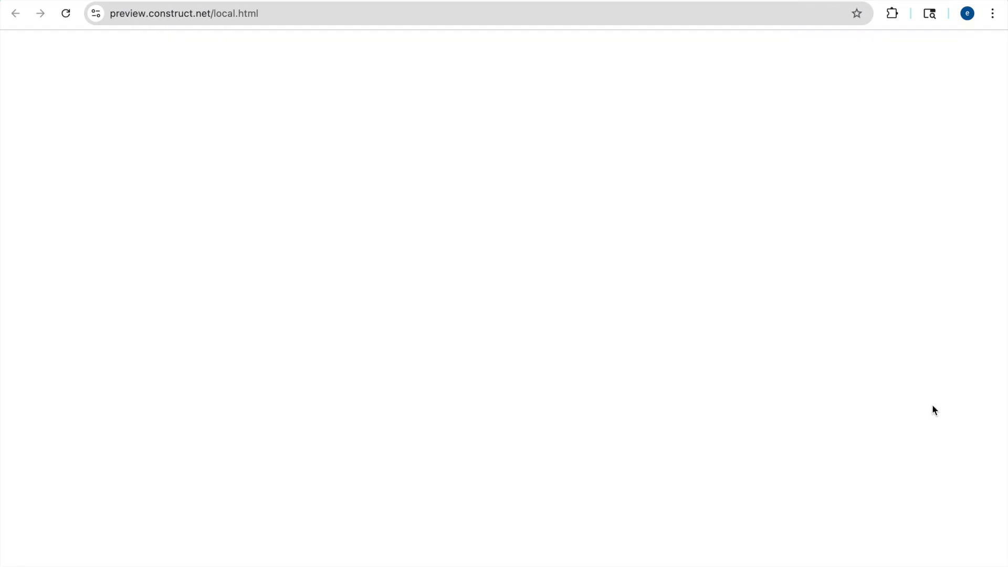
pyautogui.press('Right')
pyautogui.press('Up')
pyautogui.press('Up')
pyautogui.press('Up')
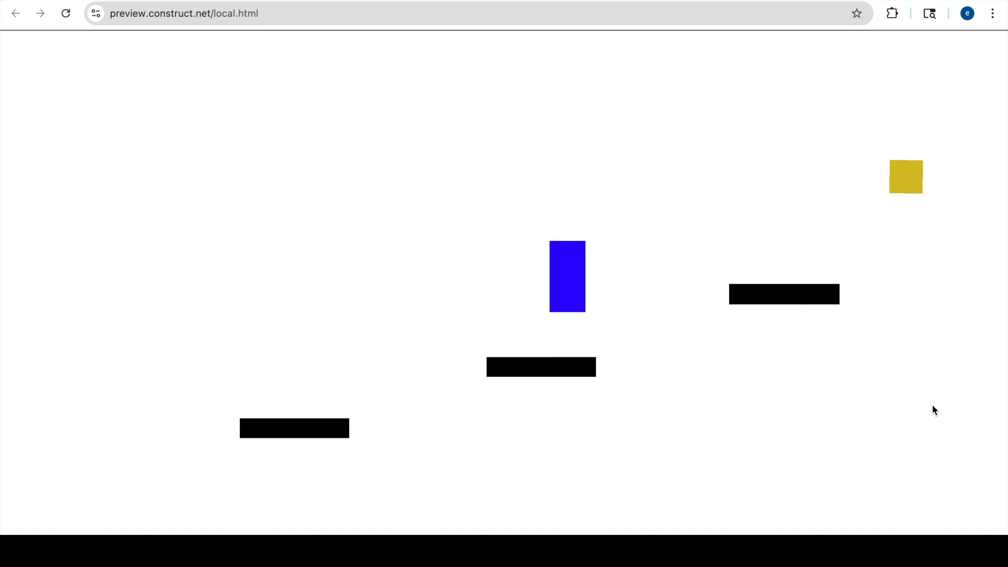
pyautogui.press('Right')
pyautogui.press('Up')
pyautogui.press('Right')
pyautogui.press('Up')
pyautogui.press('Up')
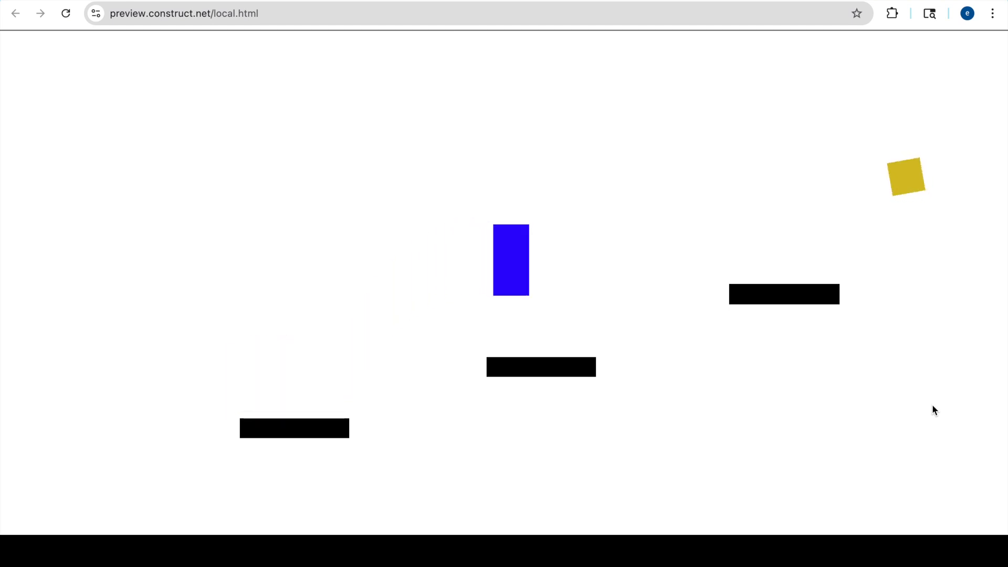
pyautogui.press('Up')
pyautogui.press('Right')
pyautogui.press('Up')
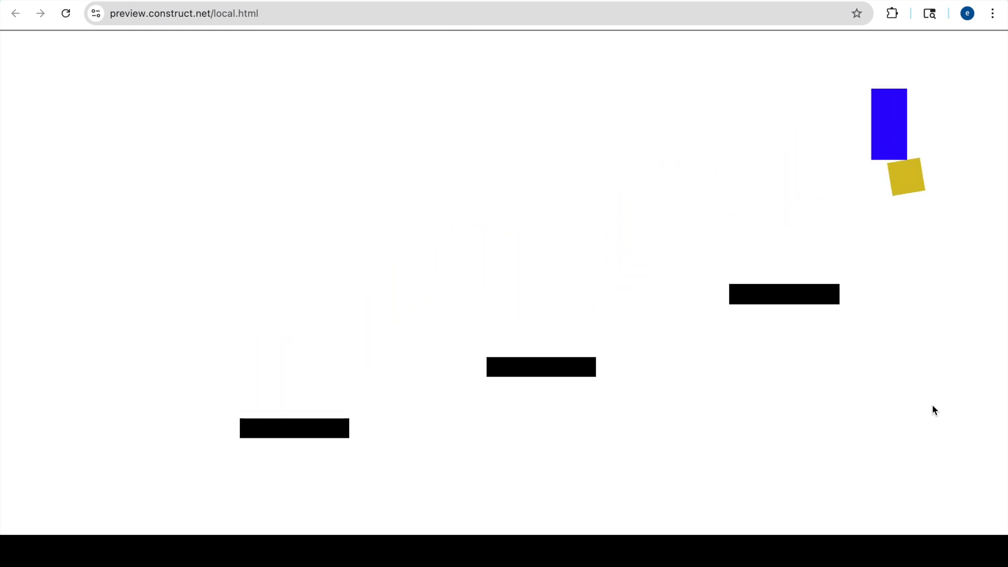
pyautogui.press('Right')
pyautogui.press('Up')
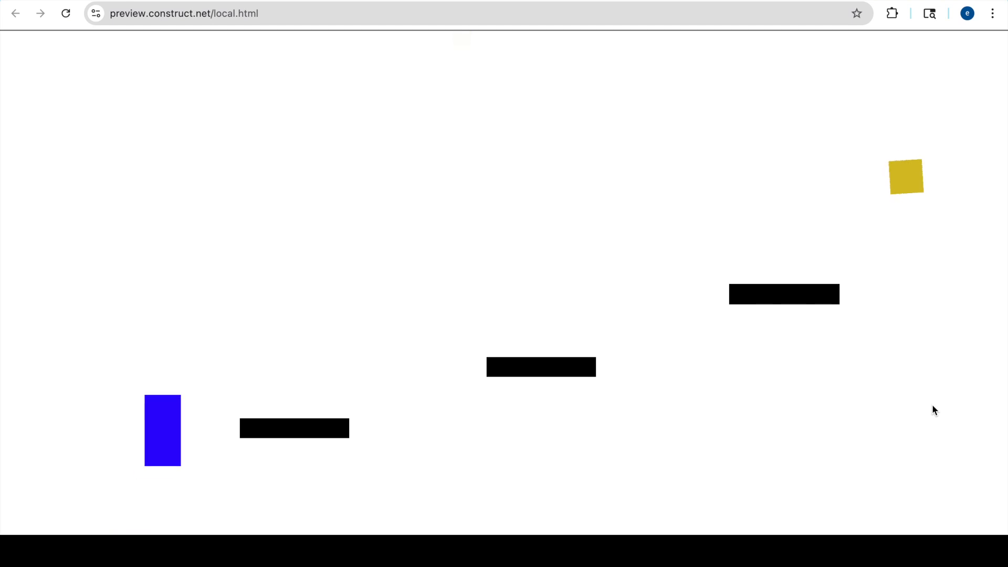
pyautogui.press('Up')
pyautogui.press('Right')
pyautogui.press('Up')
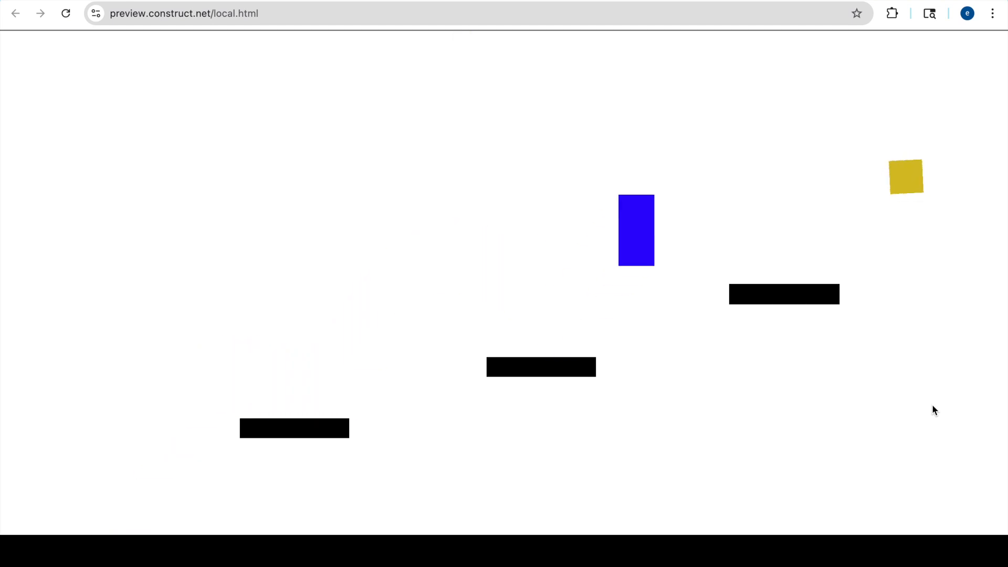
pyautogui.press('Up')
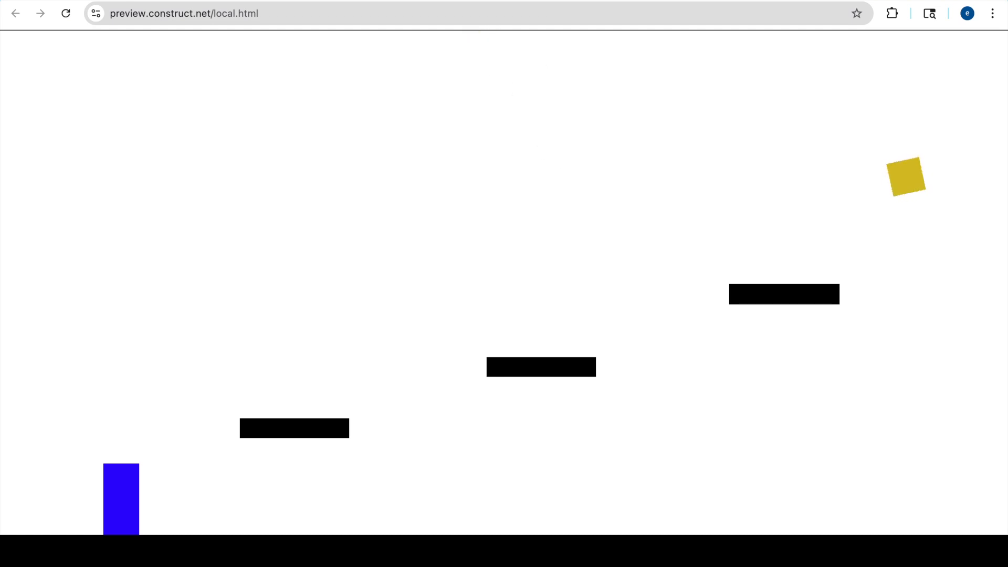
pyautogui.press('super+w')
# Add a Destroy action for the goal at the end of the collision event.
pyautogui.click(536, 43)
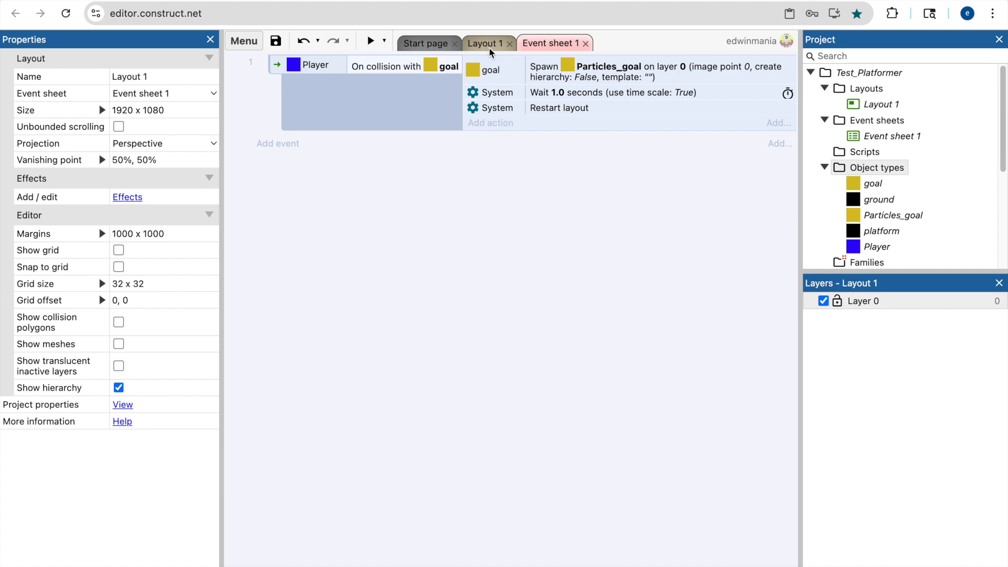
pyautogui.click(488, 125)
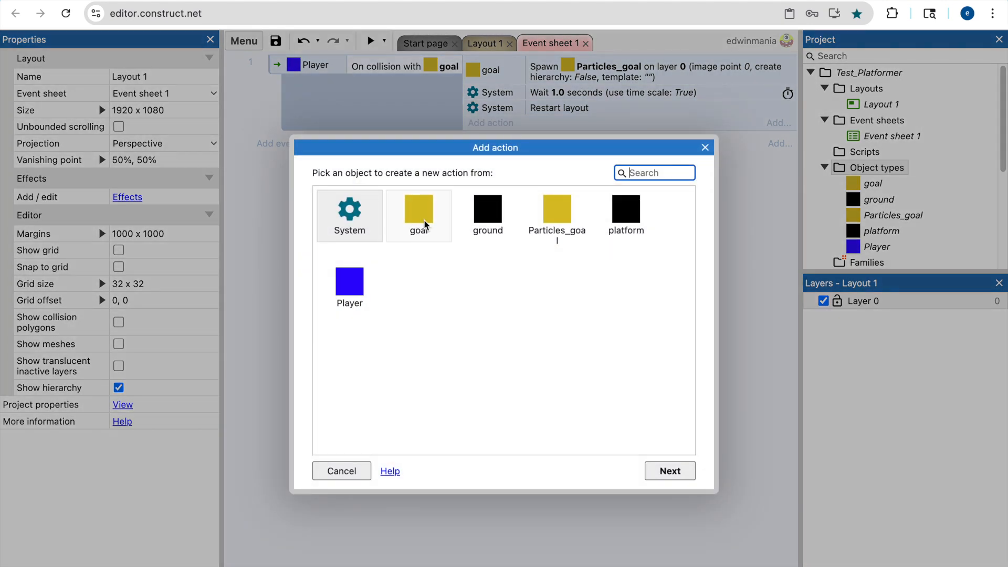
pyautogui.doubleClick(423, 219)
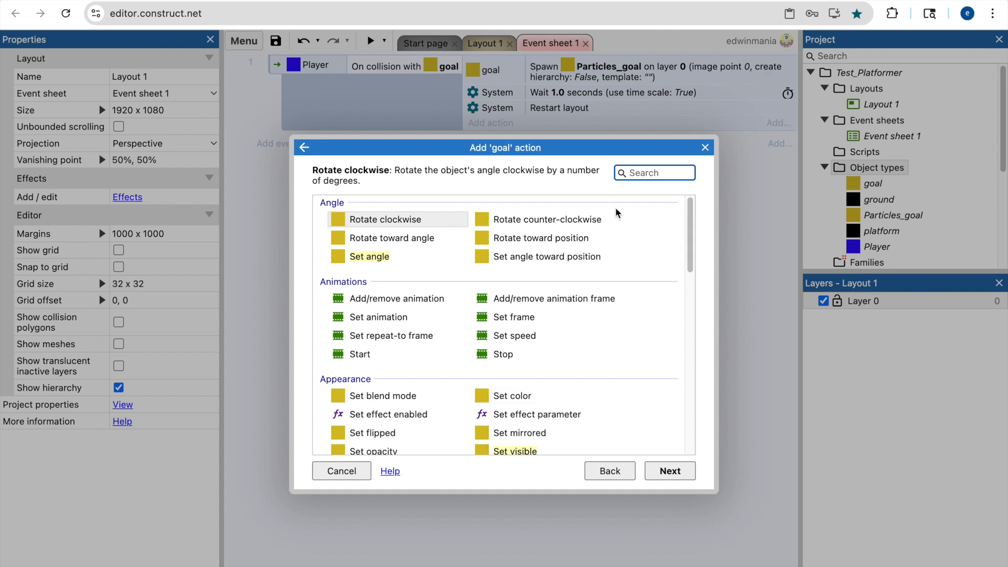
pyautogui.write('des')
pyautogui.doubleClick(369, 265)
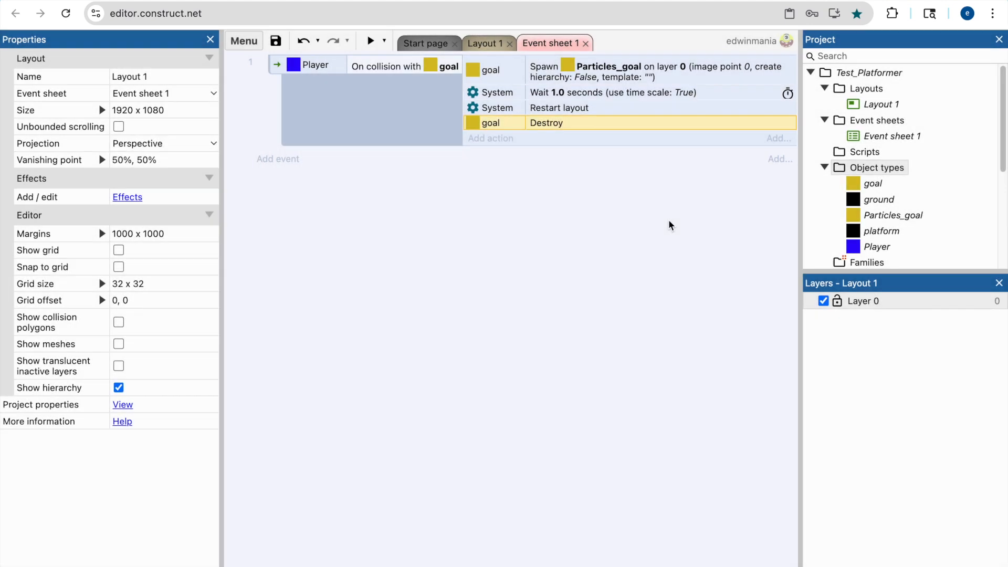
# Move the goal's Destroy action directly after the Particles_goal spawn, ahead of the Wait action in the collision event.
pyautogui.moveTo(581, 124); pyautogui.dragTo(588, 93)
pyautogui.click(556, 74)
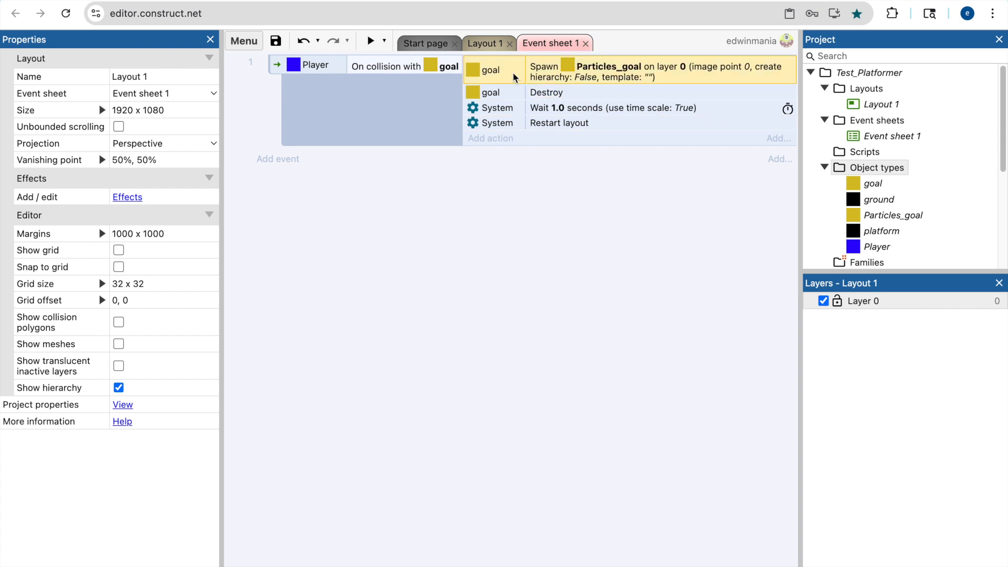
pyautogui.click(551, 93)
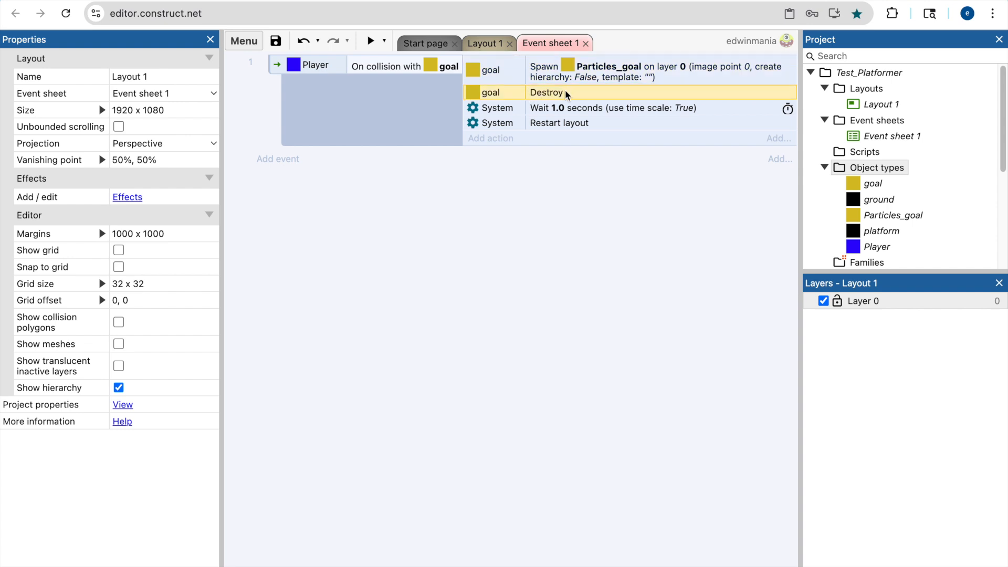
# Preview Layout 1, play the Player up the platforms to the goal twice to check its destruction, and close the preview.
pyautogui.click(484, 43)
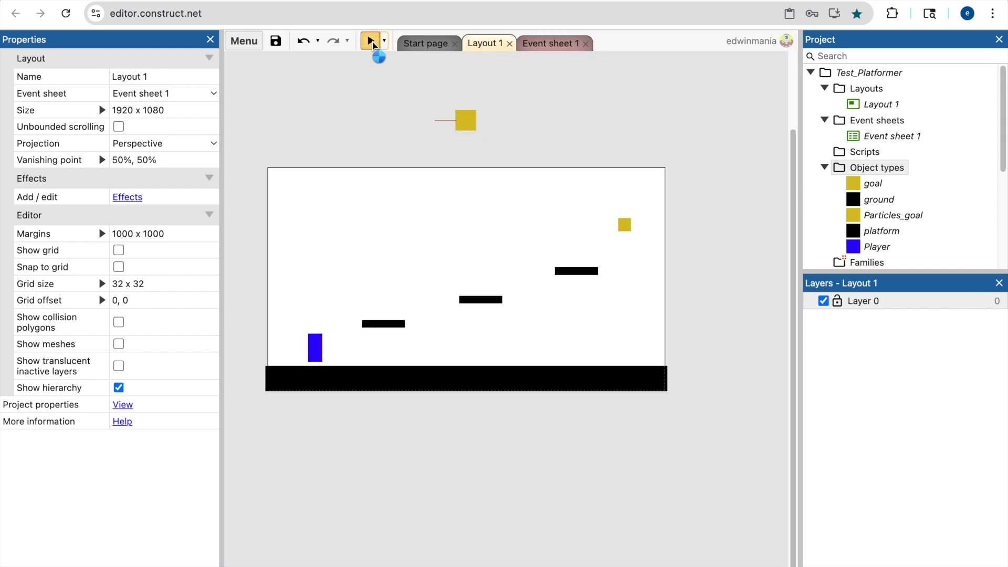
pyautogui.click(371, 41)
pyautogui.press('Right')
pyautogui.press('Up')
pyautogui.press('Up')
pyautogui.press('Up')
pyautogui.press('Up')
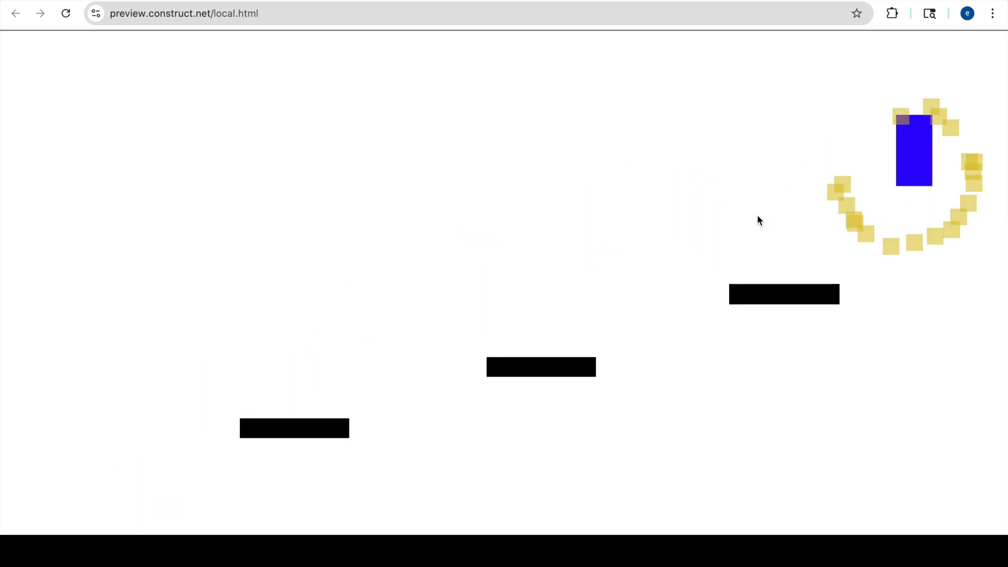
pyautogui.press('Right')
pyautogui.press('Up')
pyautogui.press('Up')
pyautogui.press('Up')
pyautogui.press('Up')
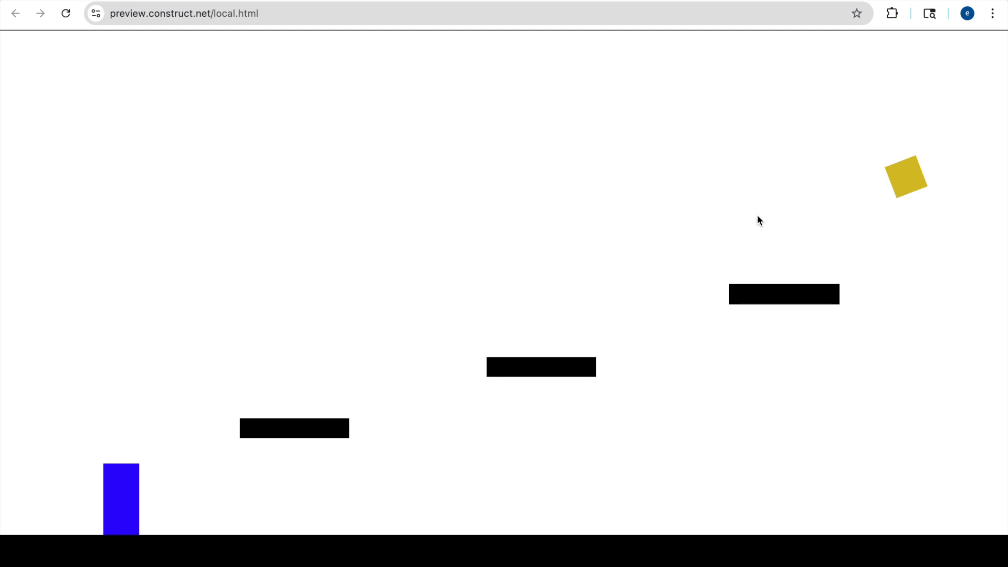
pyautogui.click(580, 1)
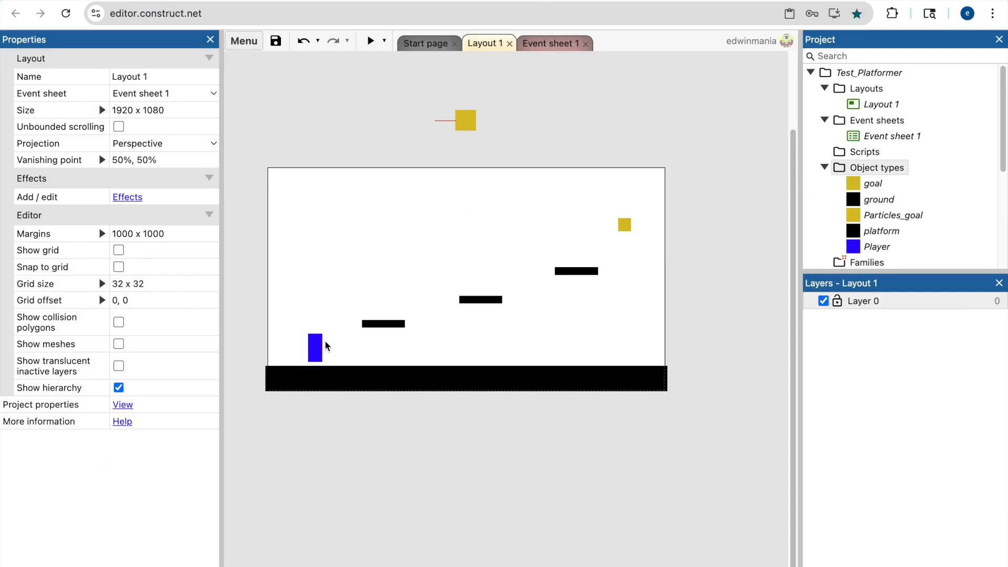
# Select the Player in the layout and examine its Platform behavior's Gravity and Enabled properties.
pyautogui.click(320, 357)
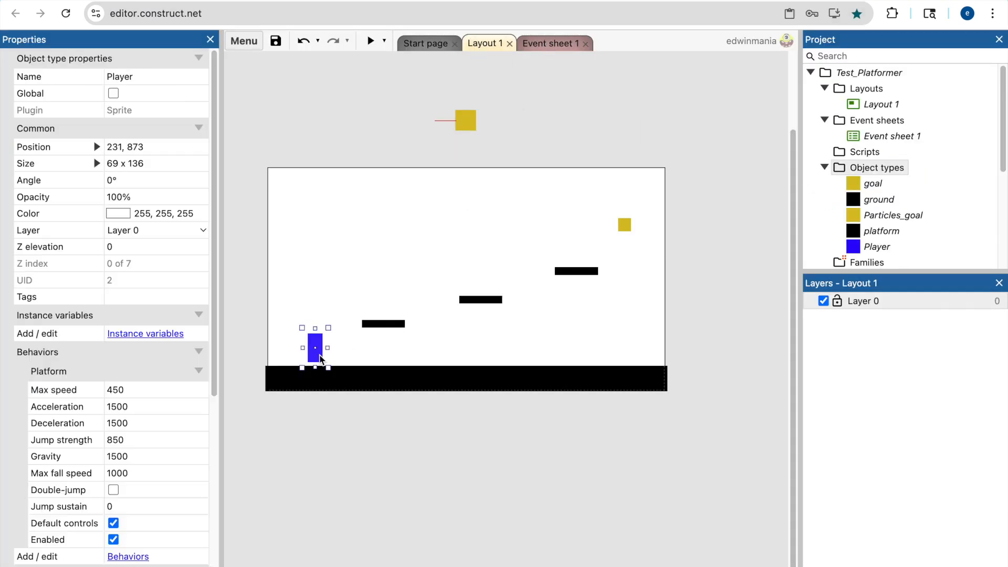
pyautogui.click(39, 459)
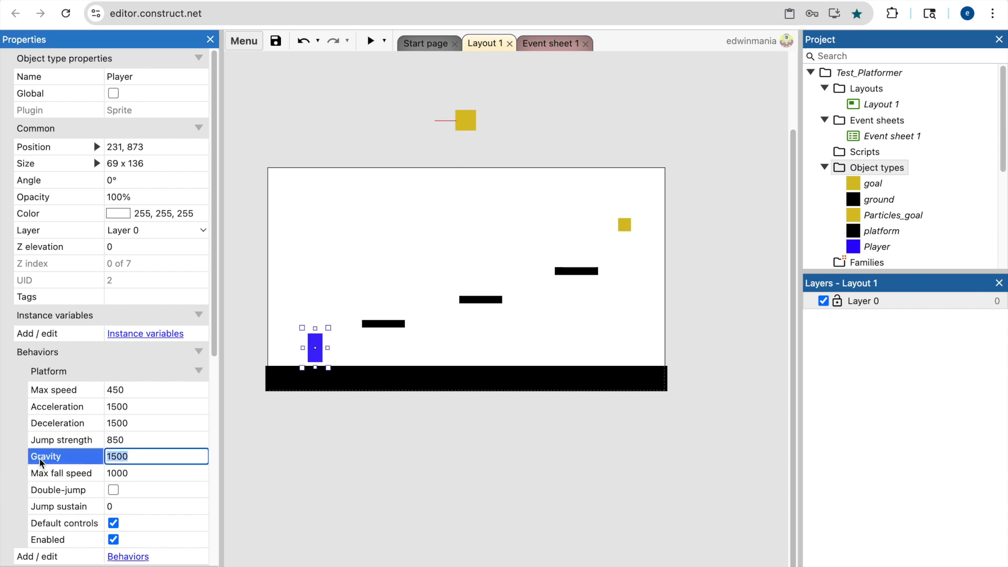
pyautogui.click(54, 540)
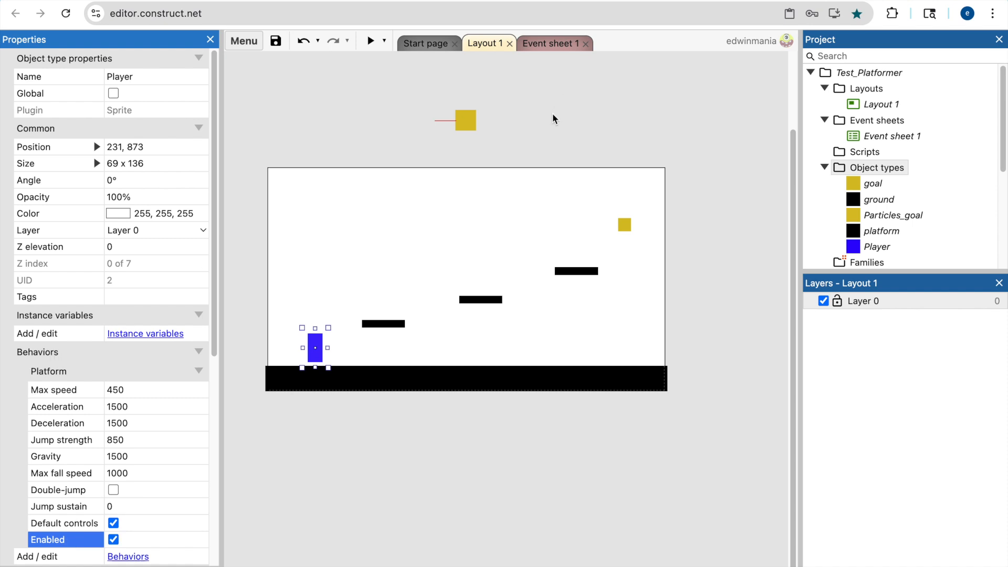
# Add a Player Platform Set enabled action with state Disabled to the collision event in Event sheet 1.
pyautogui.click(556, 43)
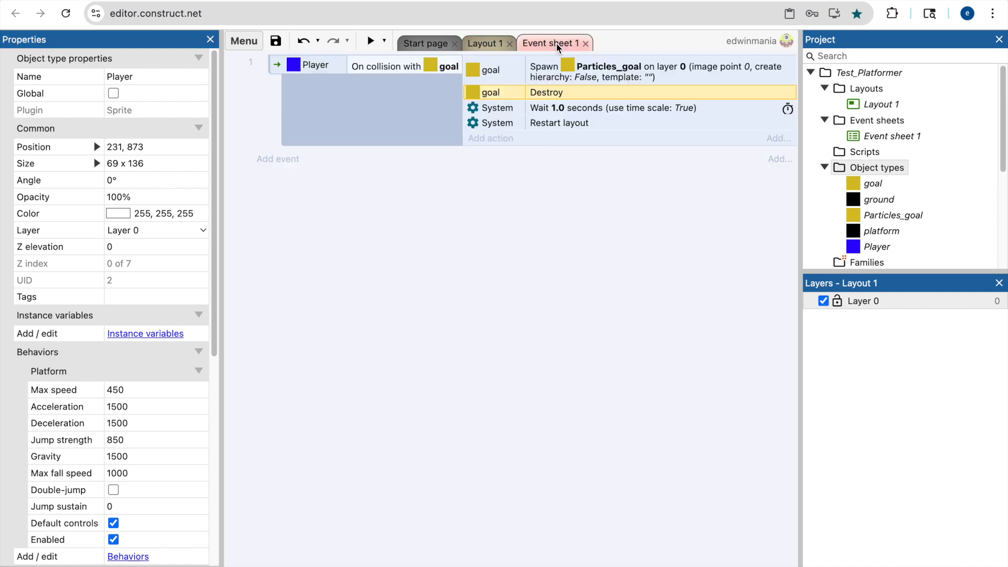
pyautogui.click(501, 139)
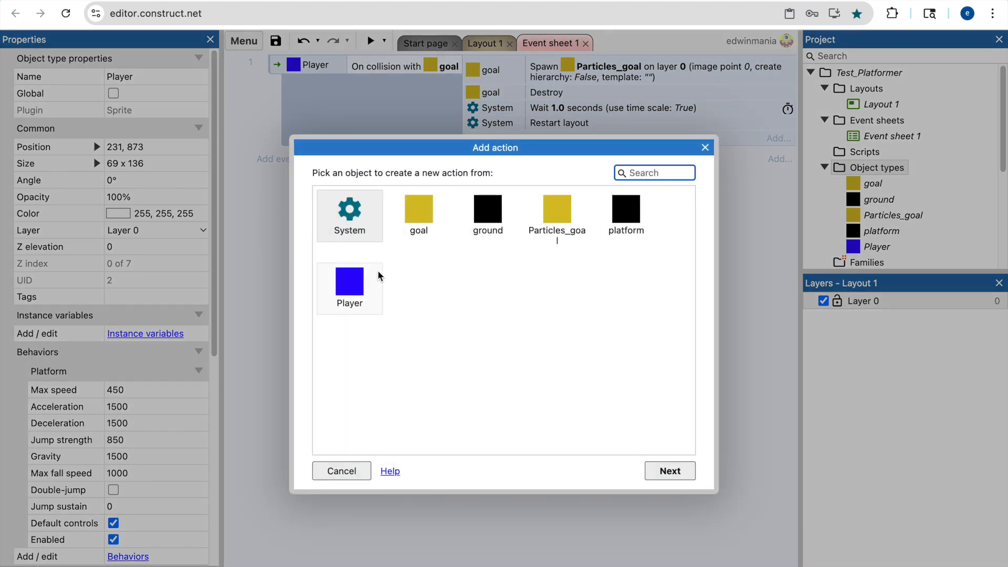
pyautogui.doubleClick(364, 281)
pyautogui.scroll(-1, 610, 312)
pyautogui.scroll(-10, 611, 315)
pyautogui.scroll(-3, 610, 315)
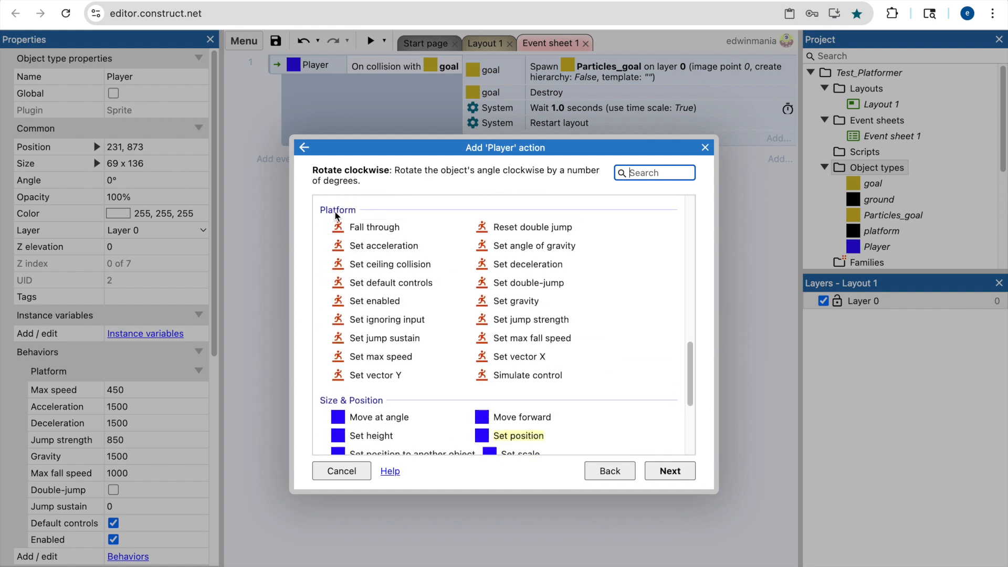
pyautogui.click(336, 214)
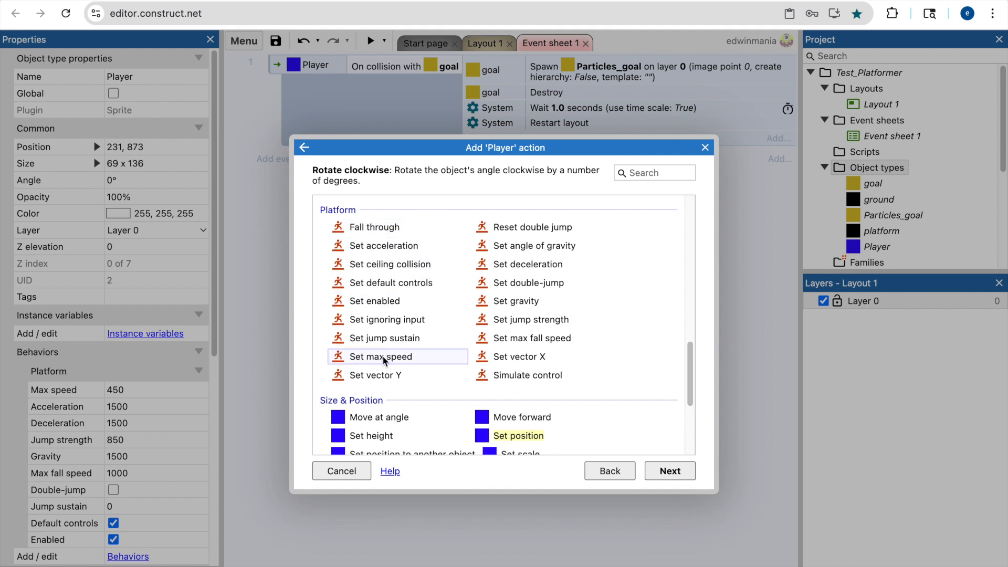
pyautogui.doubleClick(396, 301)
pyautogui.click(478, 273)
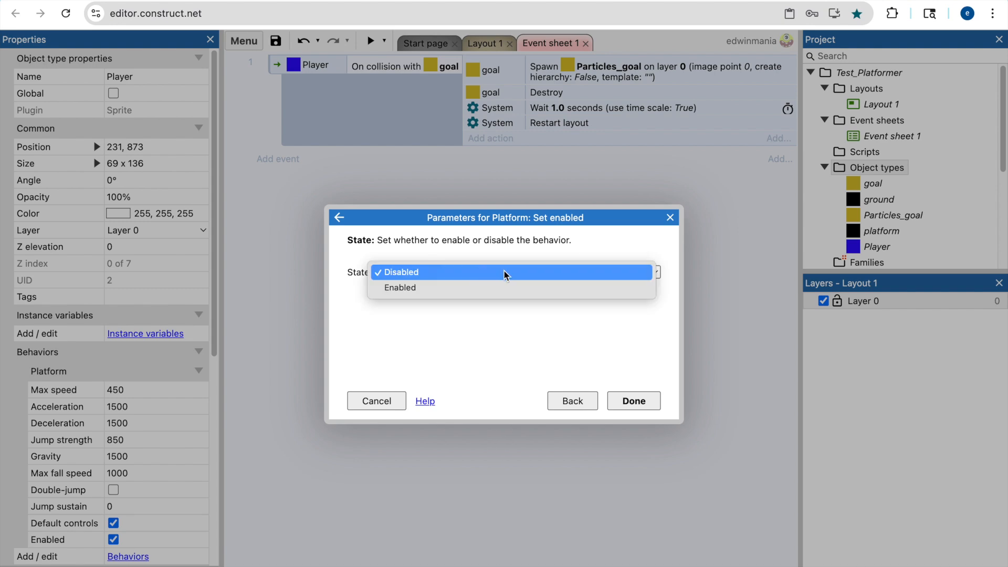
pyautogui.click(539, 272)
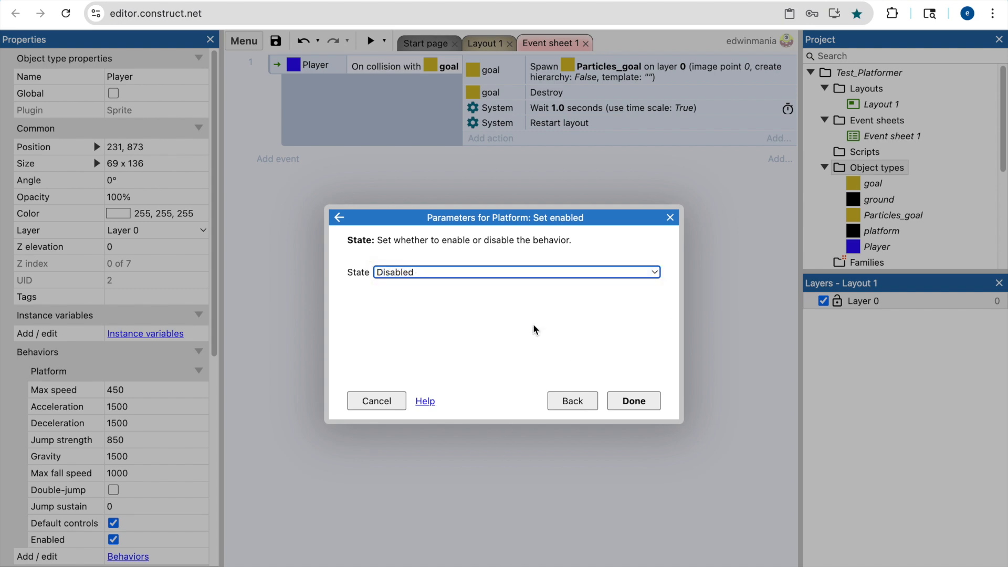
pyautogui.click(646, 404)
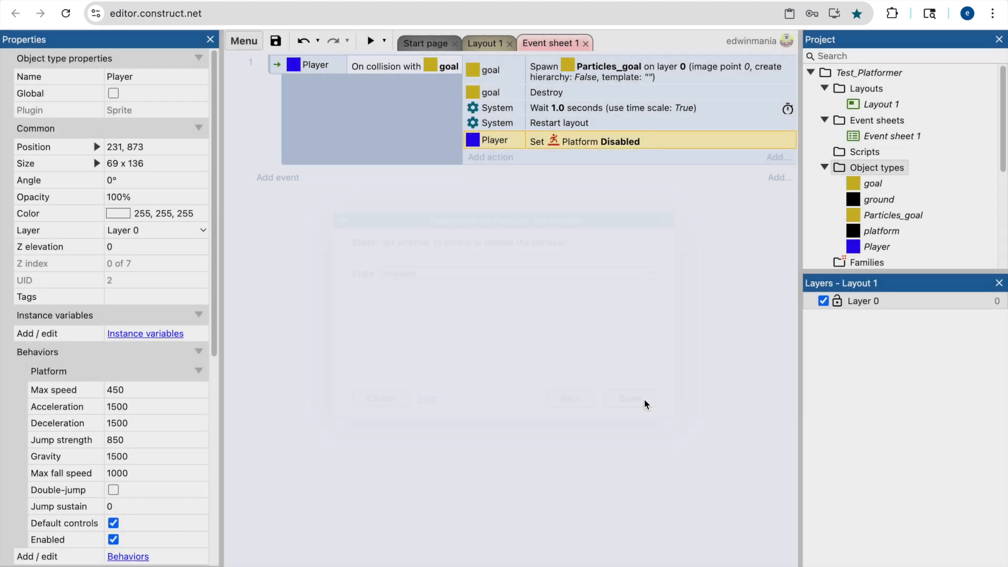
# Move the Player's Set Platform Disabled action between the goal's Destroy and the Wait action, and review the event's action order.
pyautogui.moveTo(601, 140); pyautogui.dragTo(604, 108)
pyautogui.click(590, 228)
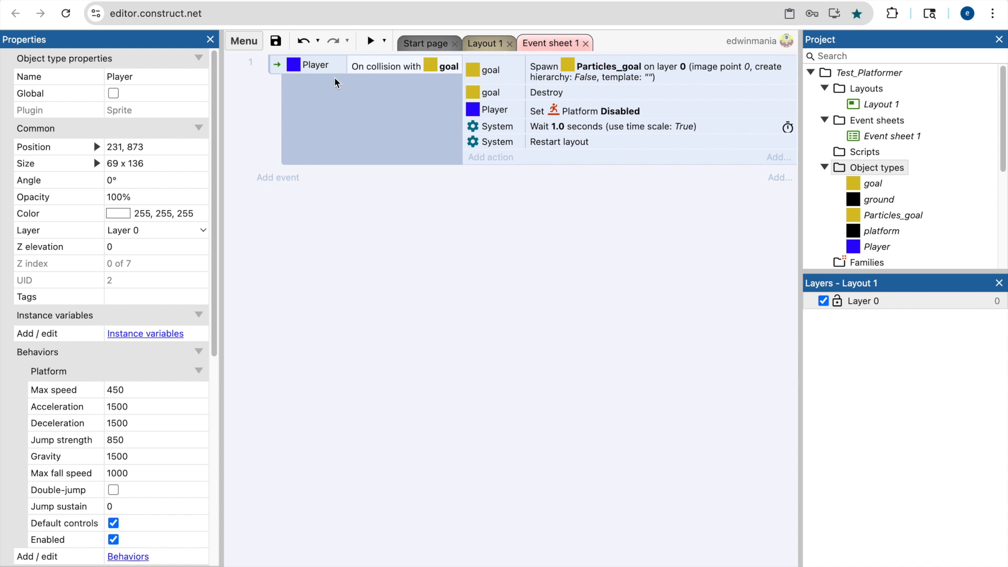
pyautogui.click(396, 70)
pyautogui.click(605, 81)
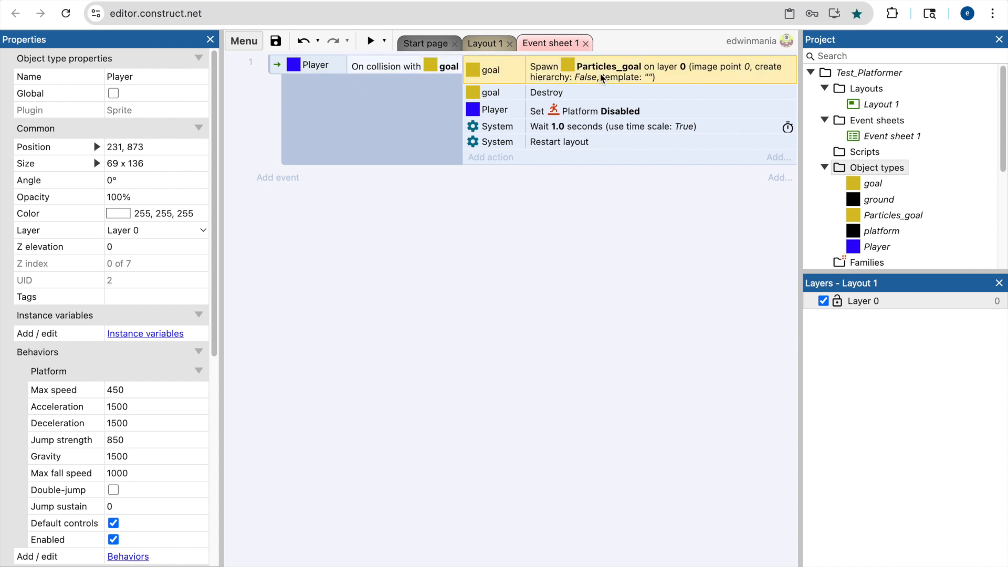
pyautogui.click(535, 90)
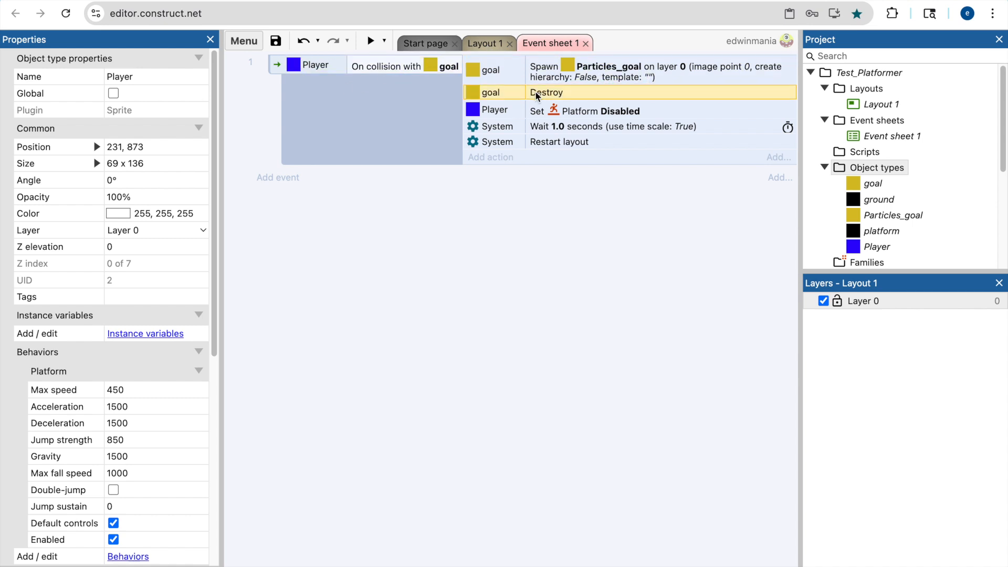
pyautogui.click(539, 114)
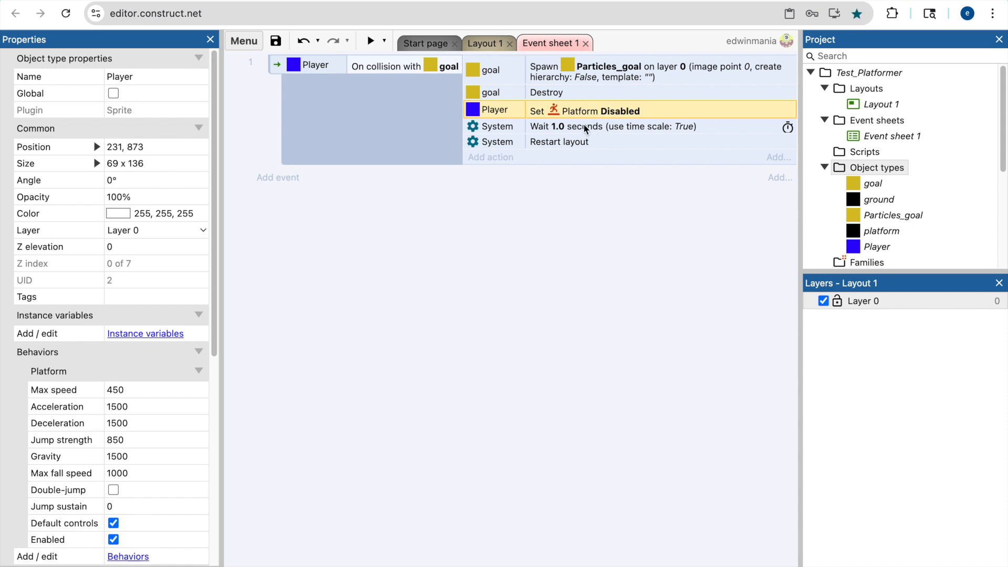
# Preview Layout 1, play the Player to the goal twice to check that it freezes on collision, and close the preview.
pyautogui.click(482, 43)
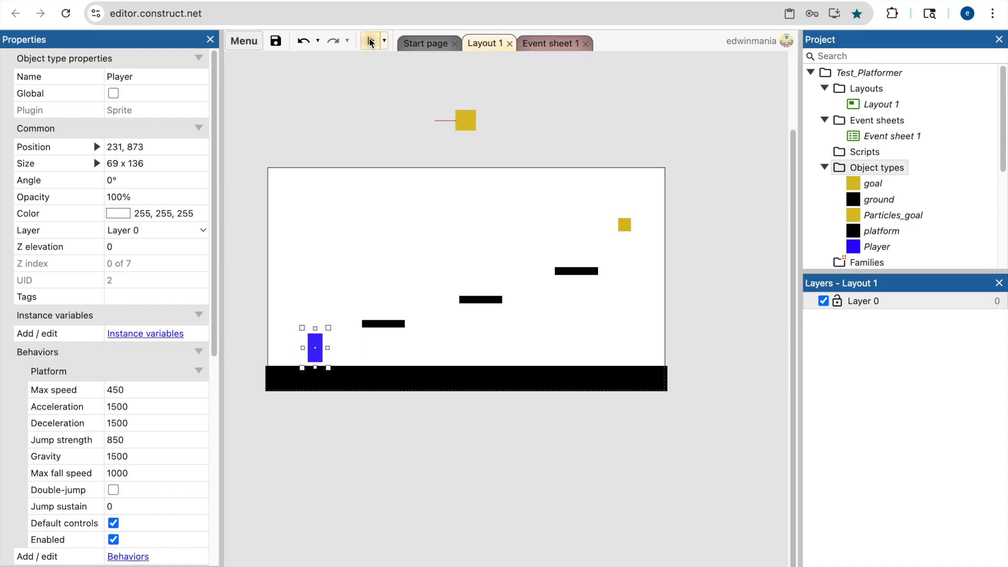
pyautogui.click(370, 42)
pyautogui.press('Right')
pyautogui.press('Up')
pyautogui.press('Up')
pyautogui.press('Up')
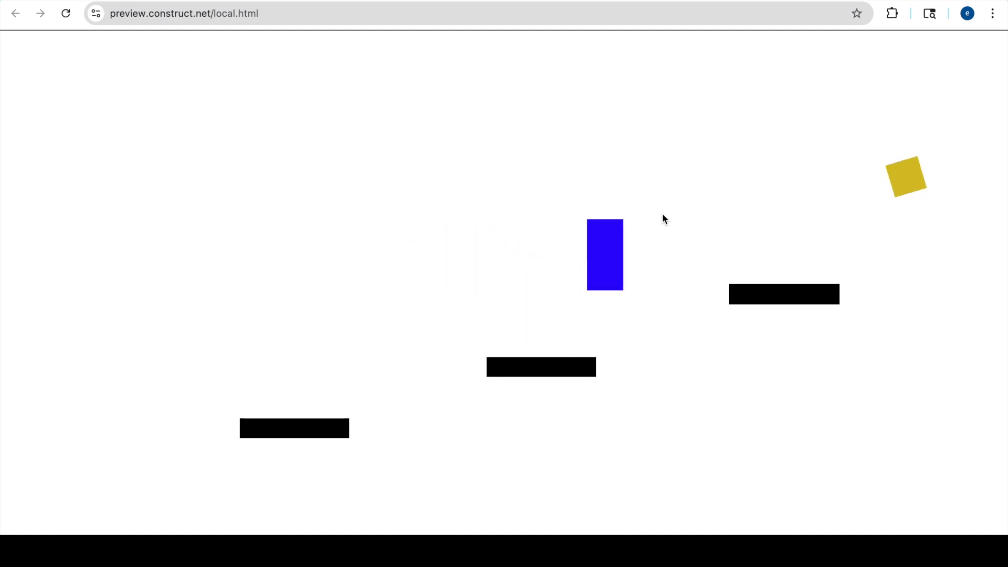
pyautogui.press('Up')
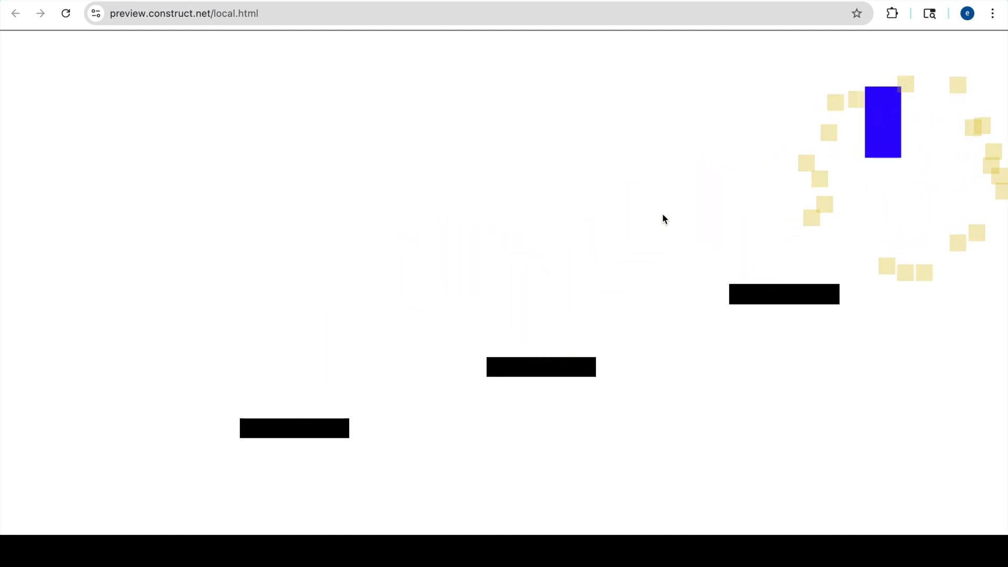
pyautogui.press('Right')
pyautogui.press('Up')
pyautogui.press('Up')
pyautogui.press('Up')
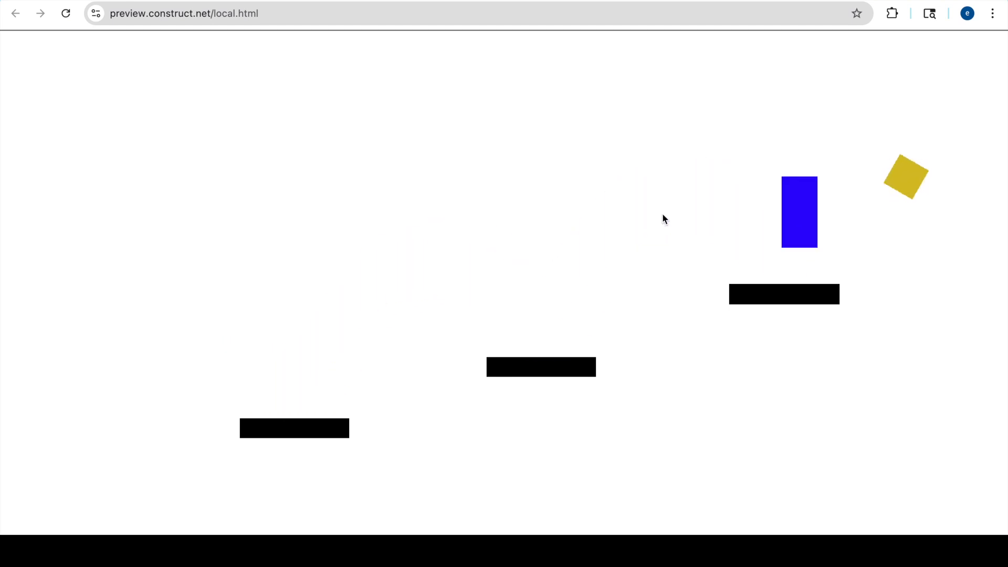
pyautogui.press('Up')
pyautogui.moveTo(561, 18)
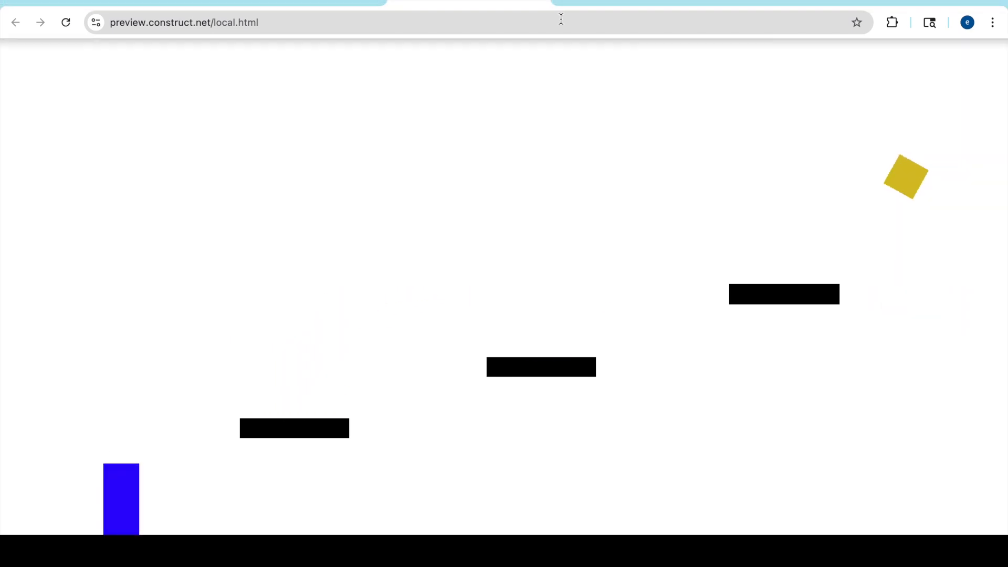
pyautogui.click(537, 4)
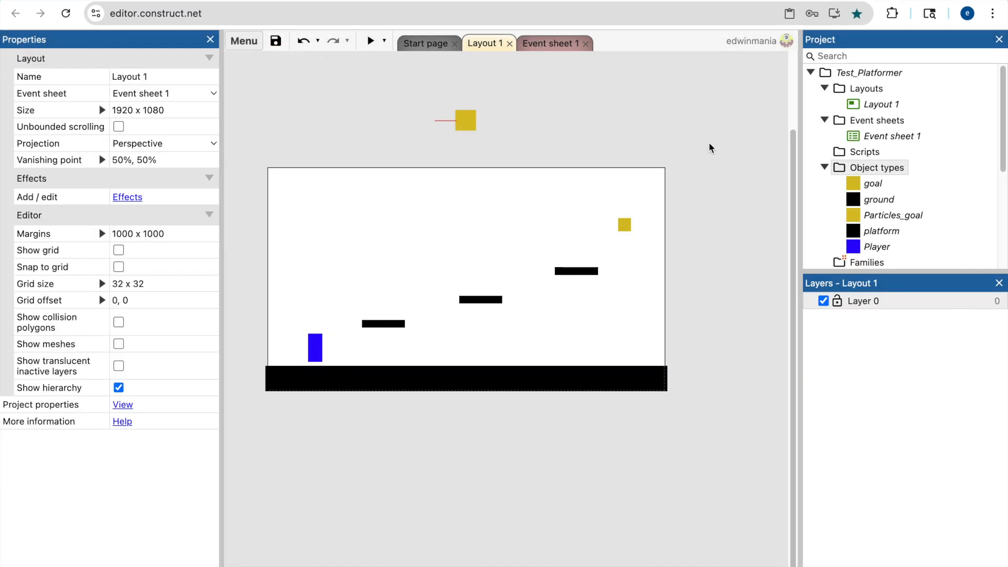
# Duplicate Layout 1 in the project and keep the name Layout 2 for the copy.
pyautogui.click(874, 103)
pyautogui.rightClick(874, 102)
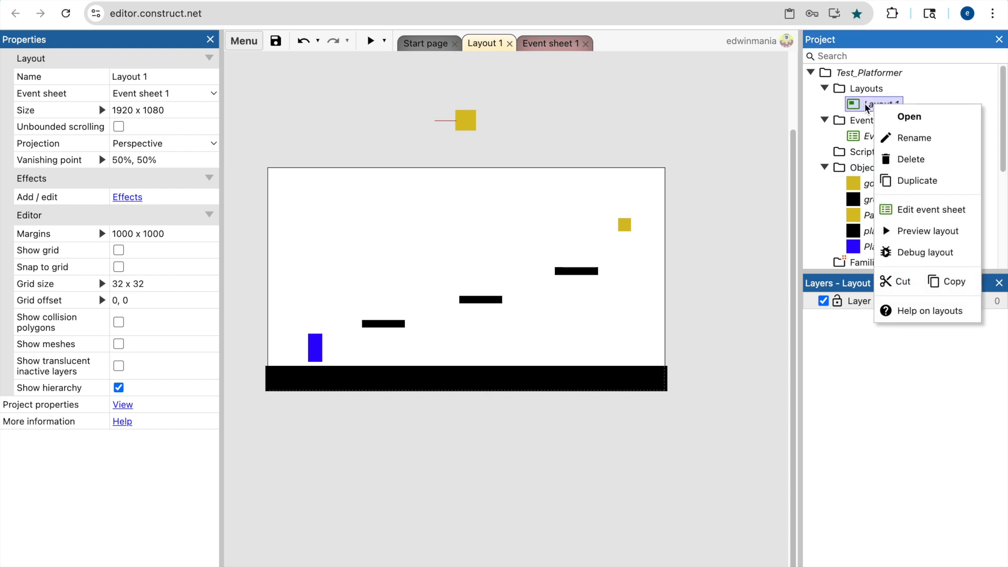
pyautogui.click(858, 105)
pyautogui.rightClick(873, 104)
pyautogui.click(909, 175)
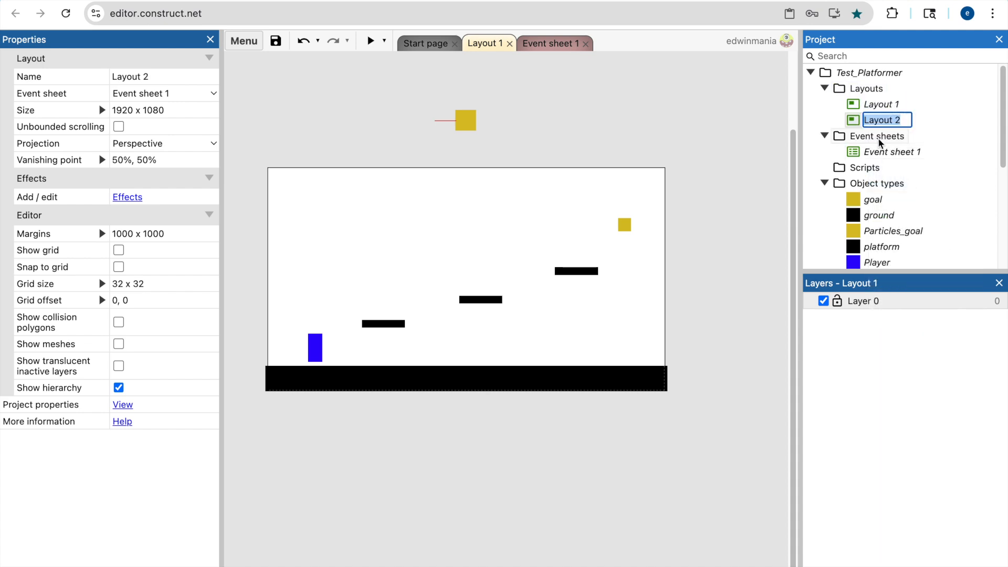
pyautogui.click(761, 124)
pyautogui.click(880, 124)
pyautogui.click(699, 118)
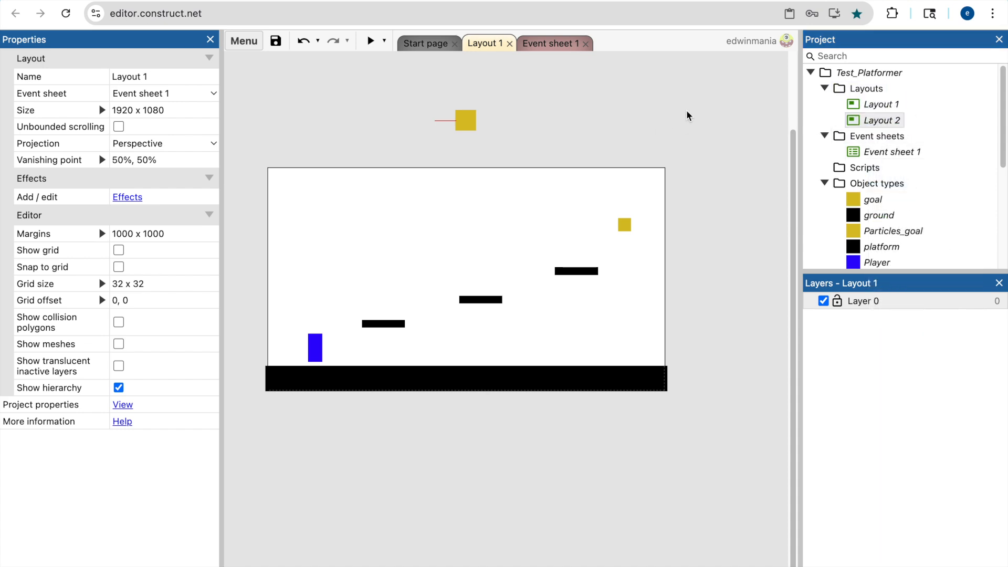
# Open Layout 2 and place it between Layout 1 and Event sheet 1 in the order of open views.
pyautogui.doubleClick(878, 120)
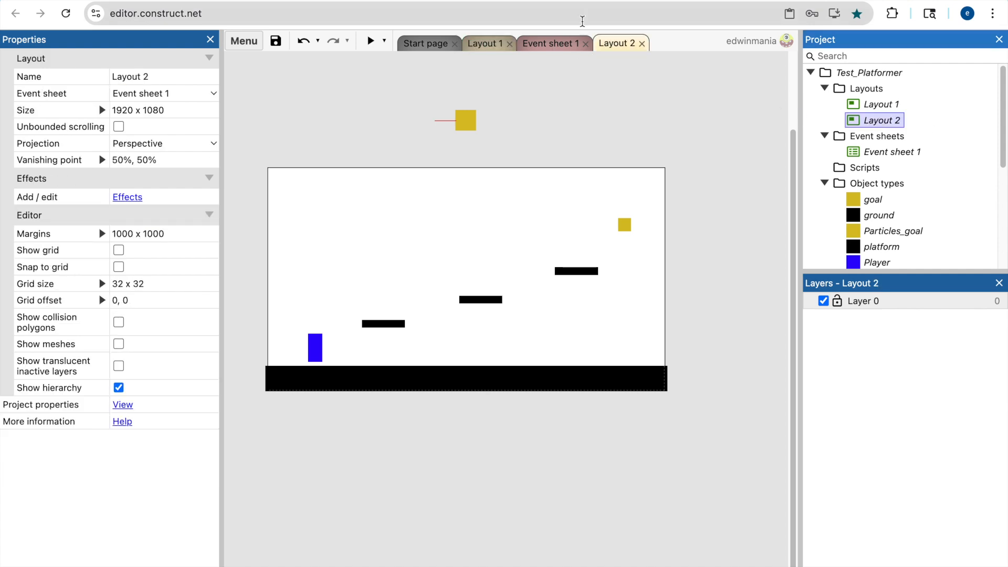
pyautogui.moveTo(610, 43); pyautogui.dragTo(552, 45)
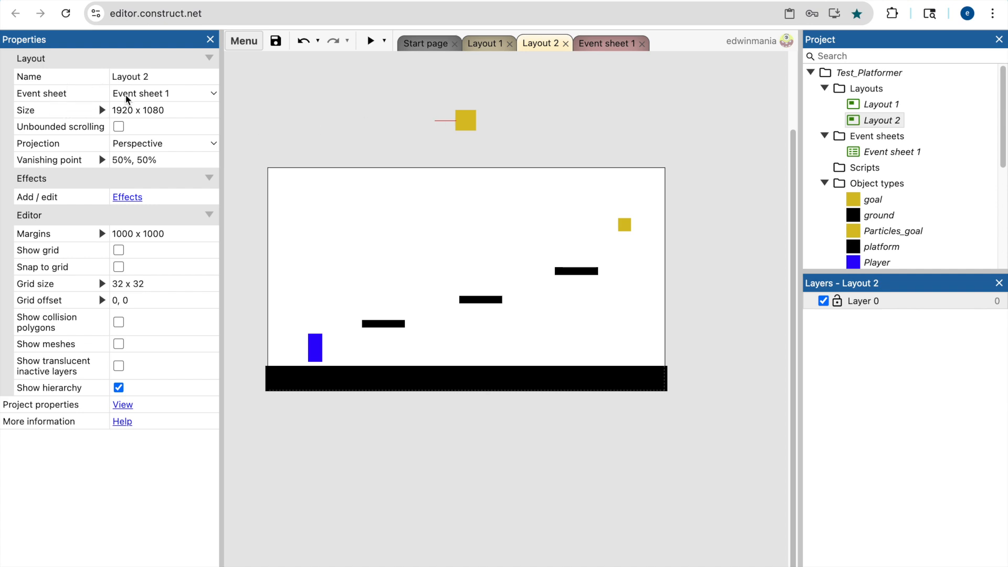
pyautogui.click(606, 46)
pyautogui.click(549, 46)
# Check the options for the Event sheets folder and the event sheet assignment of Layout 2, keeping Event sheet 1.
pyautogui.rightClick(881, 137)
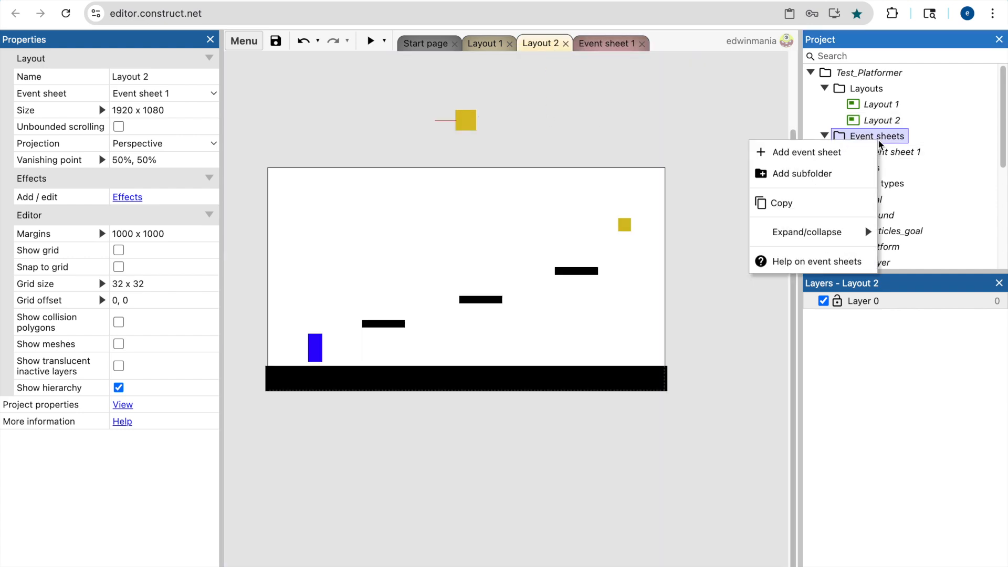
pyautogui.click(899, 138)
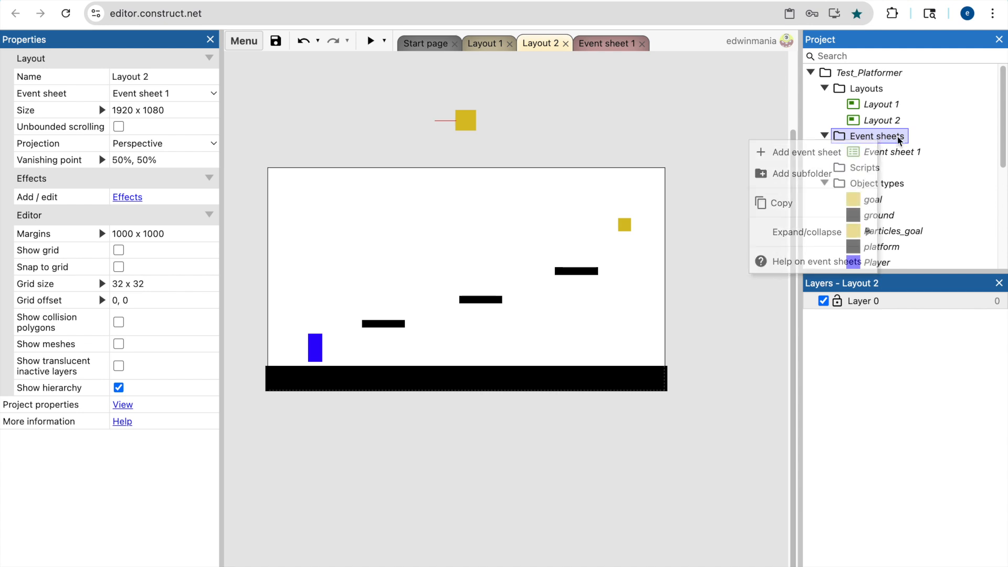
pyautogui.click(582, 115)
pyautogui.click(185, 99)
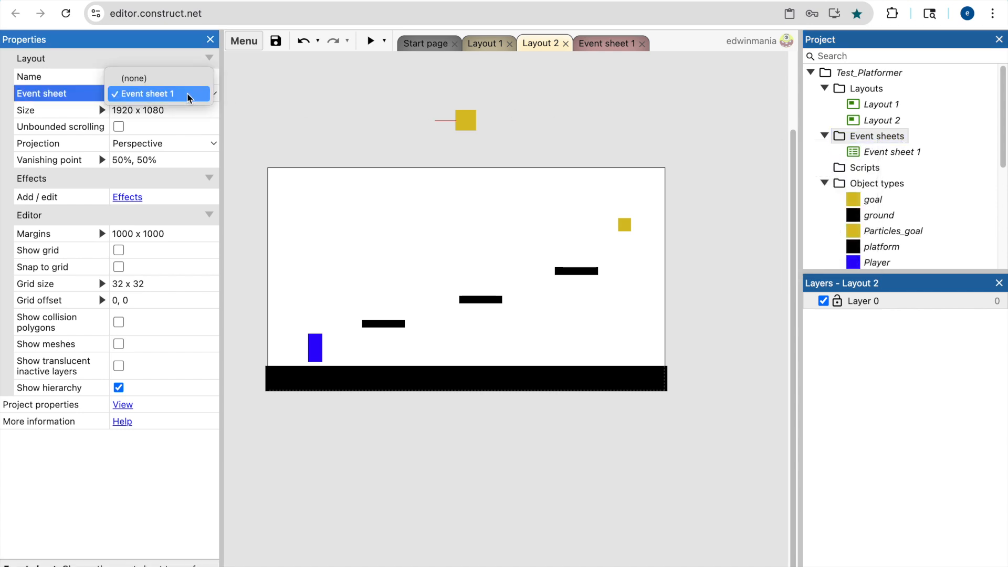
pyautogui.click(187, 93)
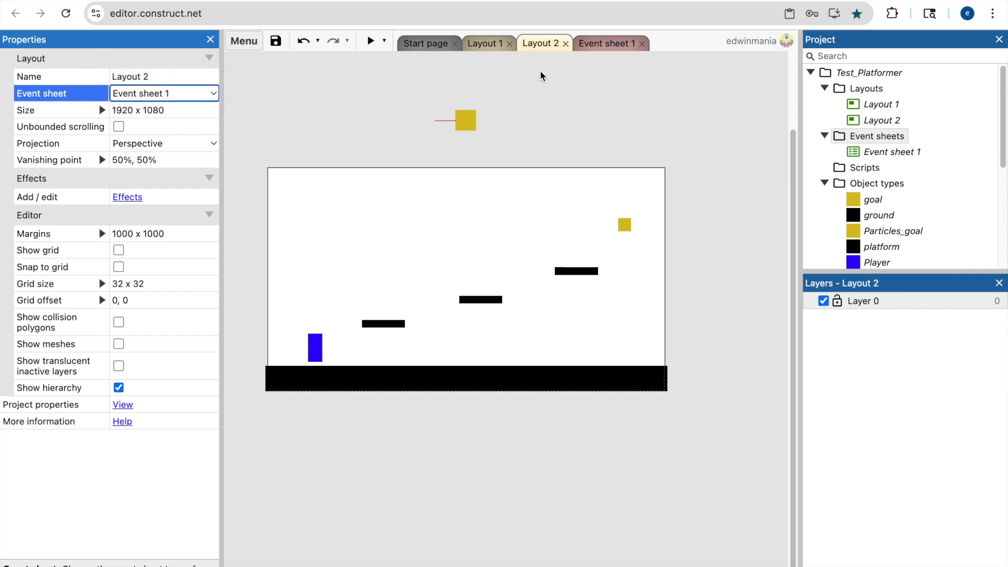
# Rearrange Layout 2 into a zigzag climb of five platforms and move the goal above the highest one, at about 296, 88.
pyautogui.click(494, 43)
pyautogui.click(540, 48)
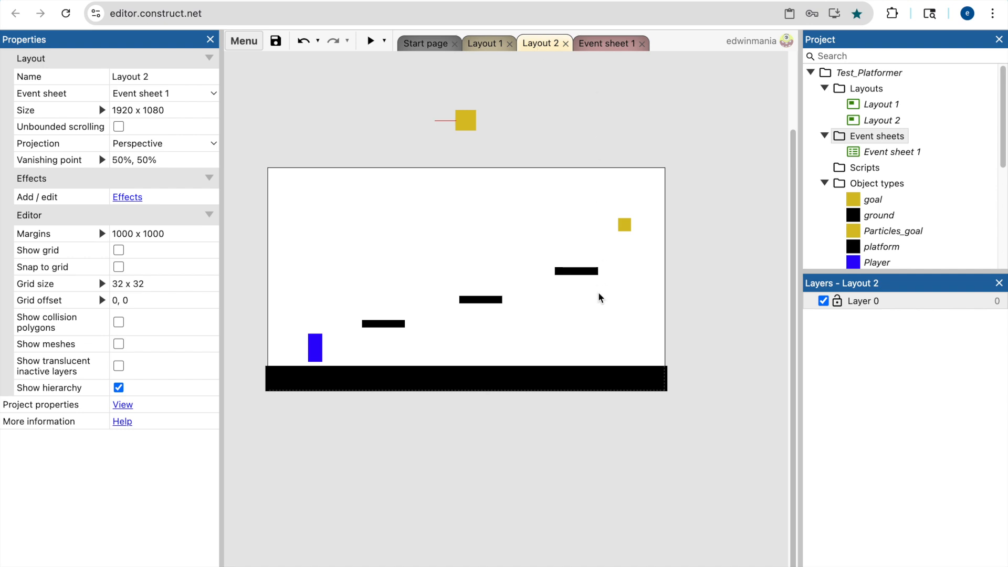
pyautogui.moveTo(483, 303); pyautogui.dragTo(454, 305)
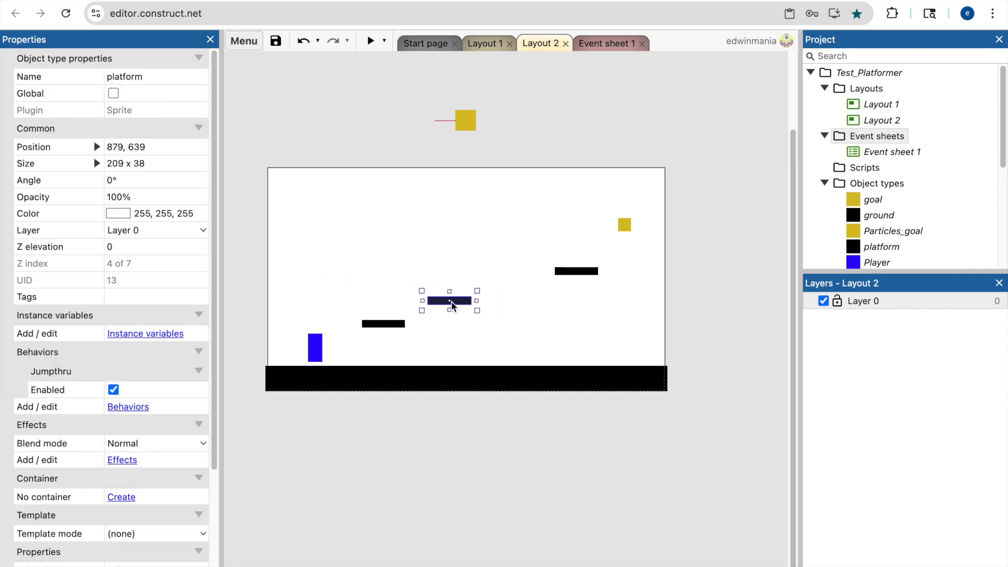
pyautogui.moveTo(374, 329); pyautogui.dragTo(495, 338)
pyautogui.moveTo(457, 304); pyautogui.dragTo(605, 297)
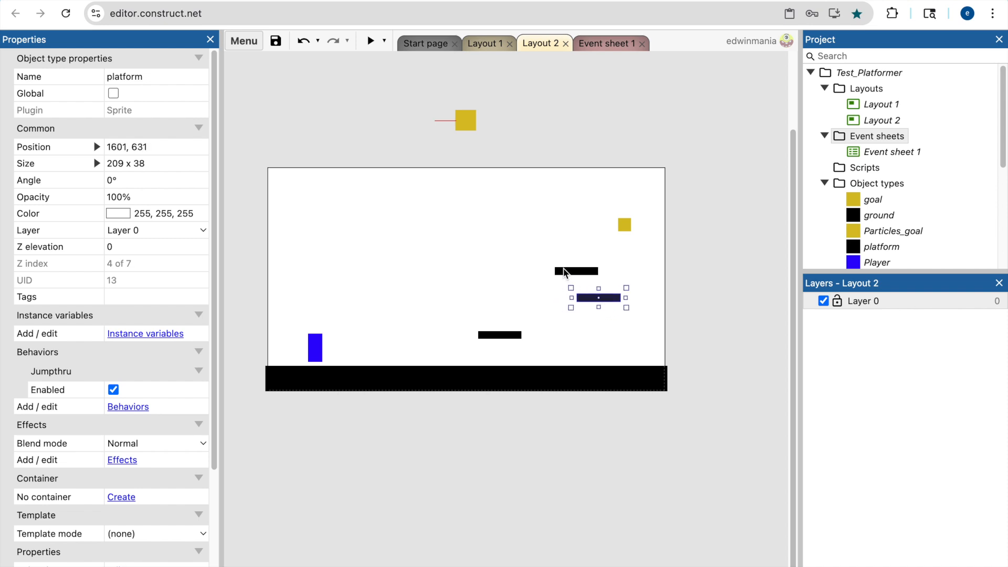
pyautogui.moveTo(563, 270); pyautogui.dragTo(321, 224)
pyautogui.moveTo(620, 226); pyautogui.dragTo(332, 187)
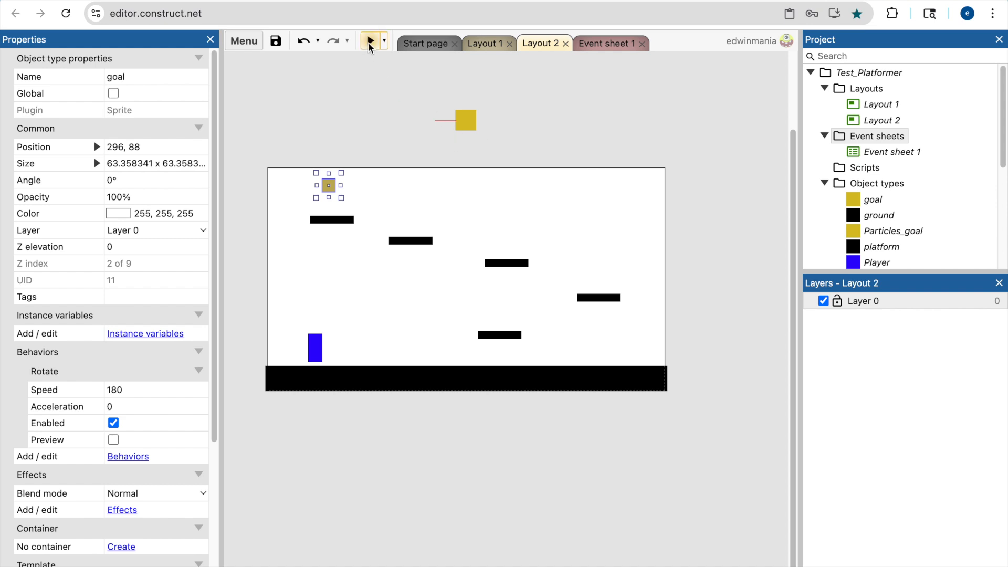
# Preview Layout 1 briefly and close the preview.
pyautogui.click(483, 44)
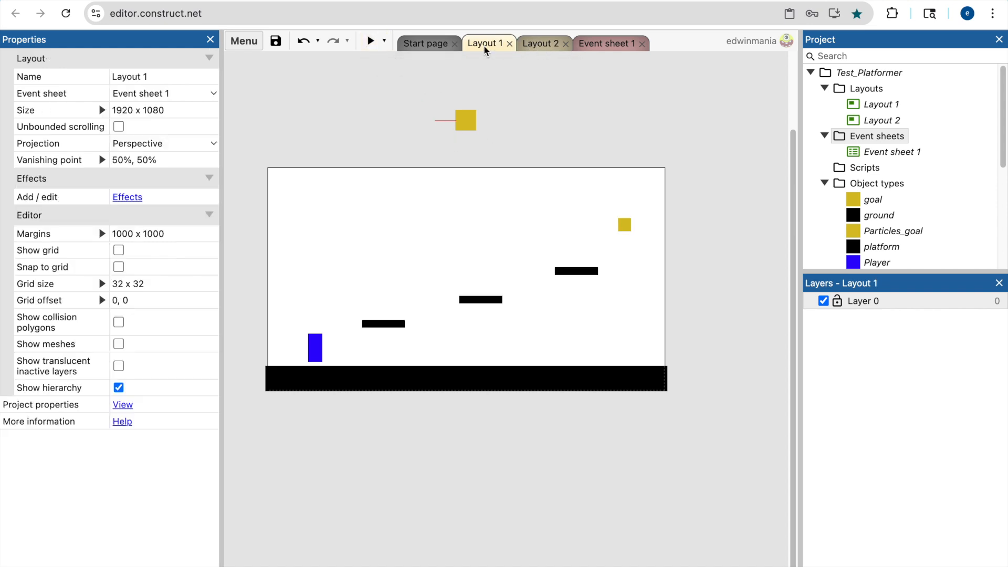
pyautogui.click(372, 42)
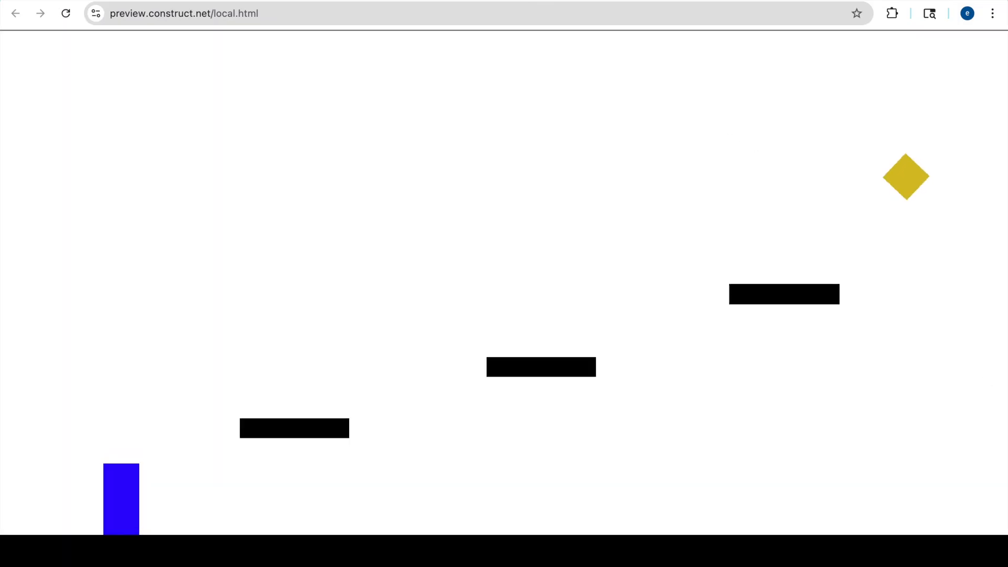
pyautogui.press('super+w')
# Replace the Restart layout action in the Player-goal collision event with Go to next/previous layout, set to next.
pyautogui.click(609, 47)
pyautogui.click(628, 205)
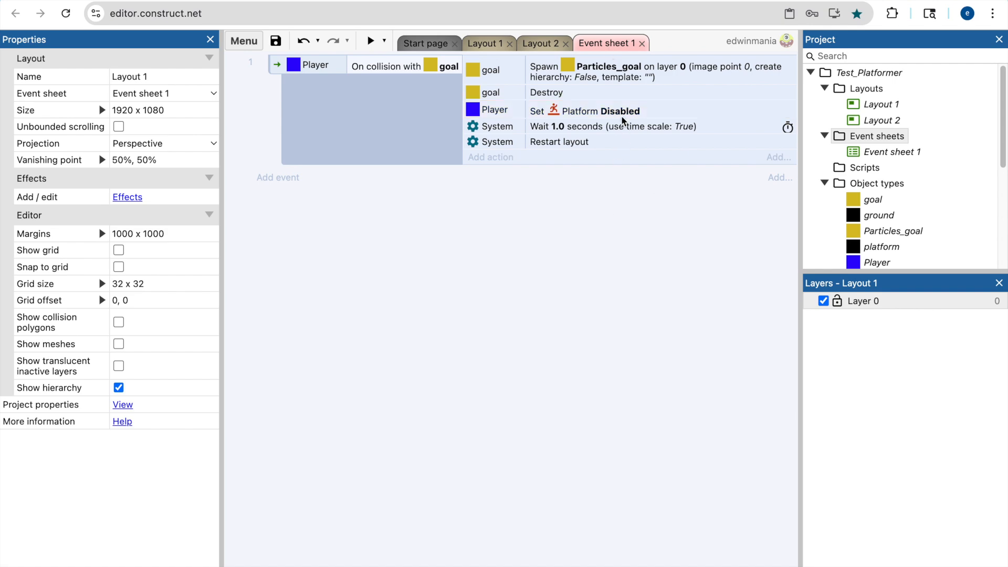
pyautogui.click(586, 143)
pyautogui.doubleClick(604, 143)
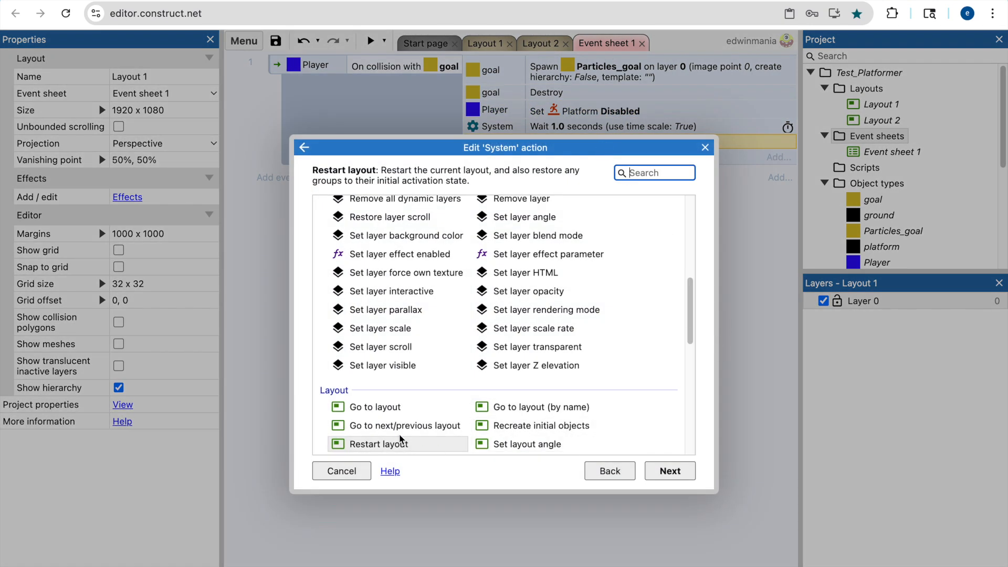
pyautogui.scroll(-1, 394, 425)
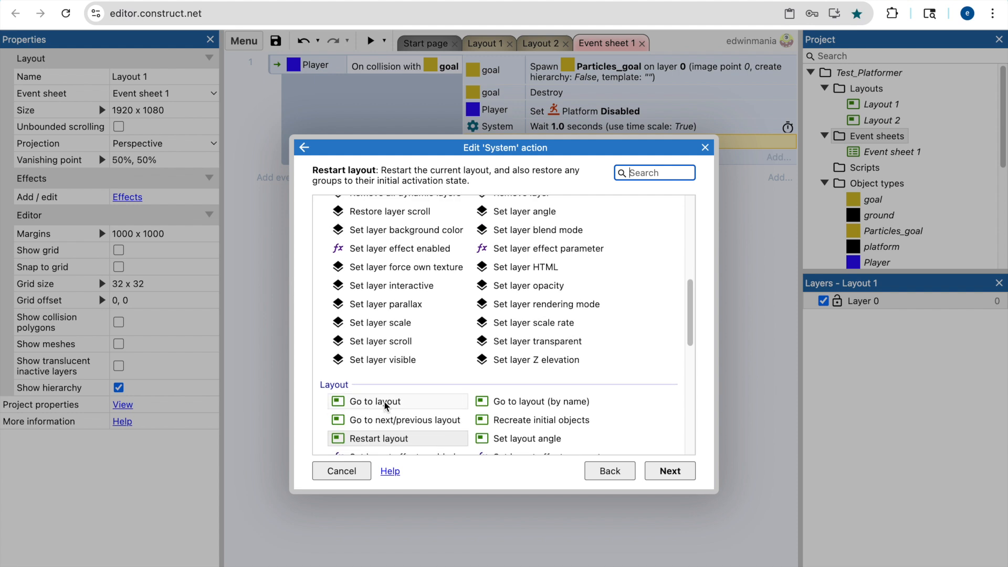
pyautogui.click(402, 423)
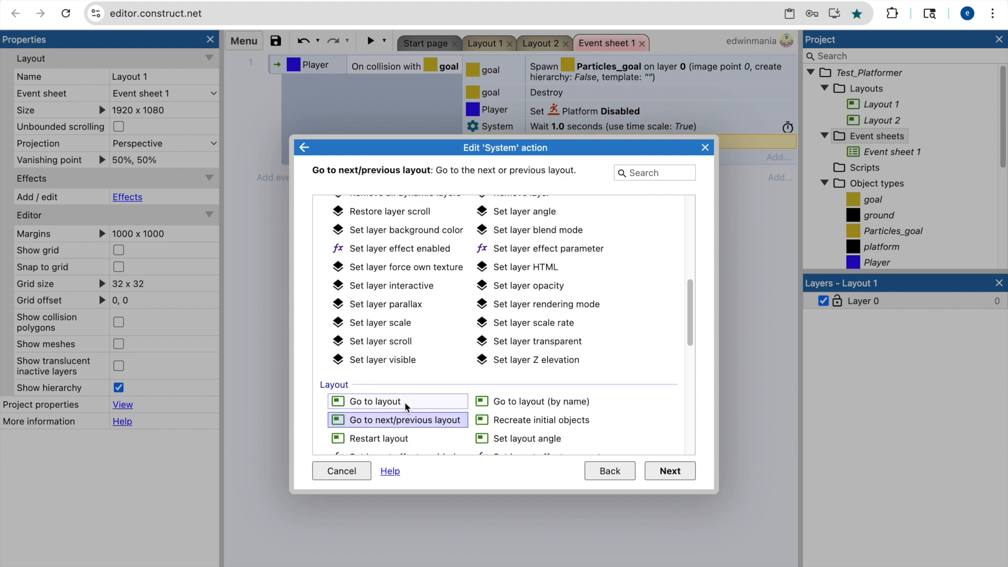
pyautogui.click(407, 403)
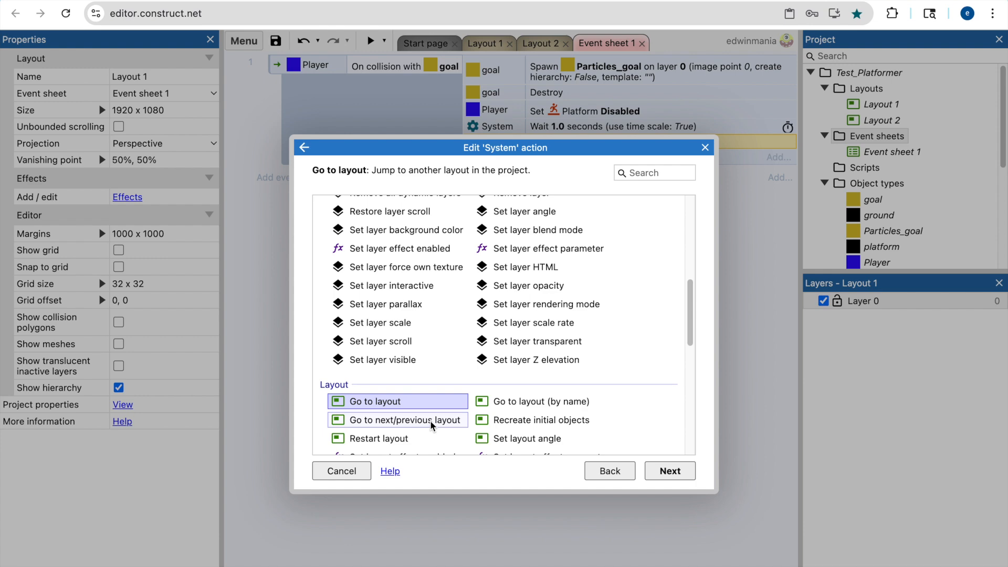
pyautogui.doubleClick(430, 420)
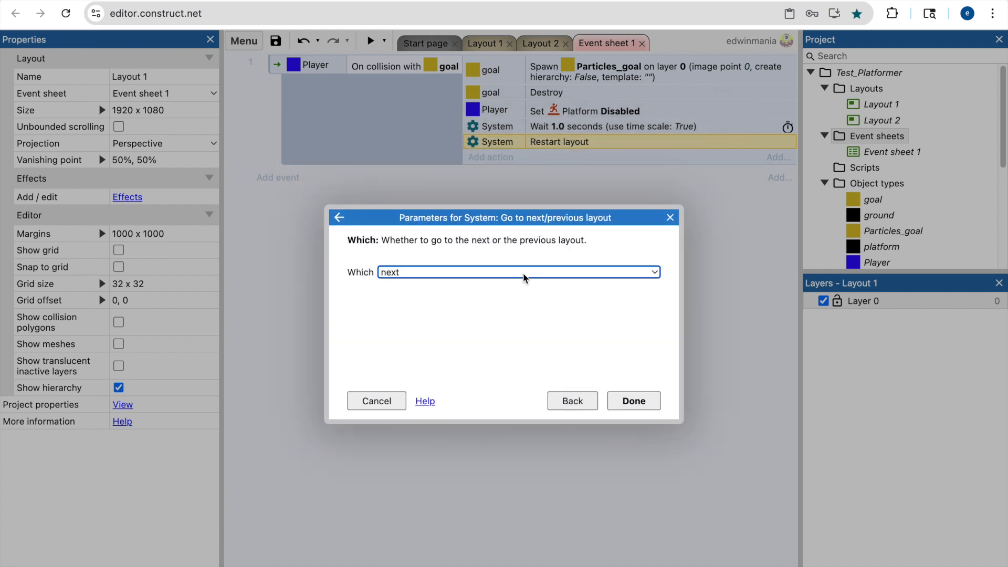
pyautogui.click(523, 273)
pyautogui.click(524, 272)
pyautogui.click(634, 401)
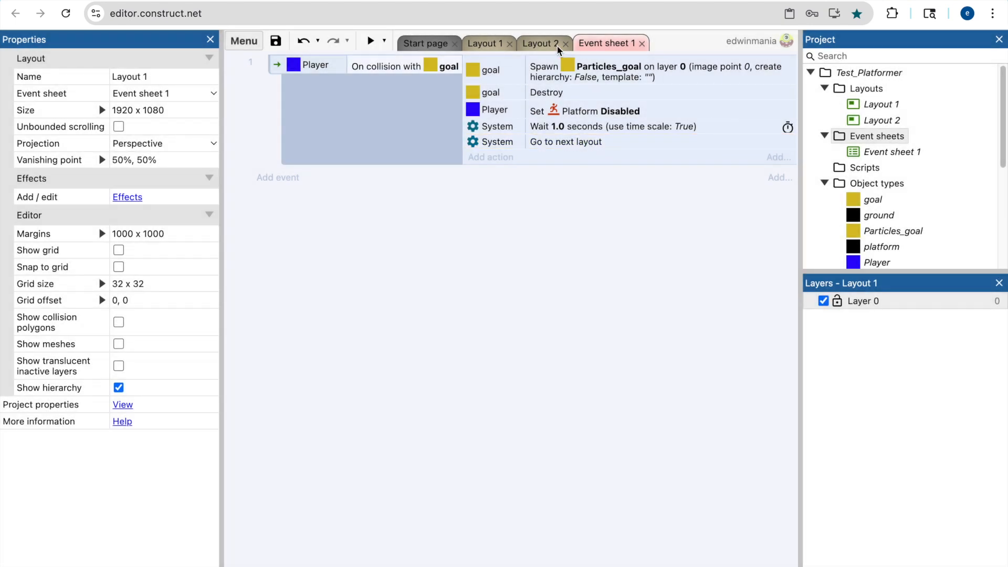
# Preview Layout 1 and jump the Player up the platforms to the goal to test the move to the next layout.
pyautogui.click(484, 44)
pyautogui.click(371, 41)
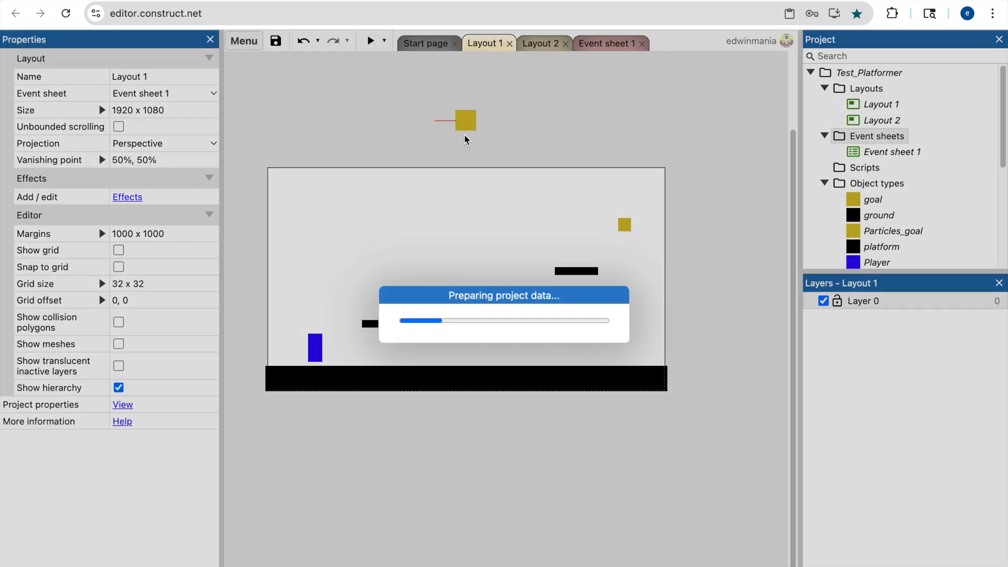
pyautogui.press('Up')
pyautogui.press('Right')
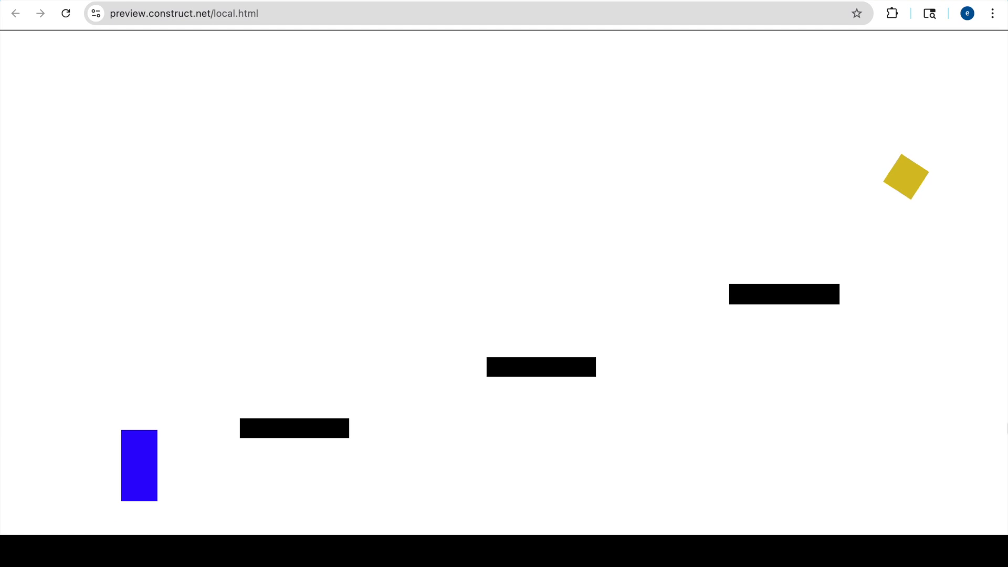
pyautogui.press('Up')
pyautogui.press('Up')
pyautogui.press('Up')
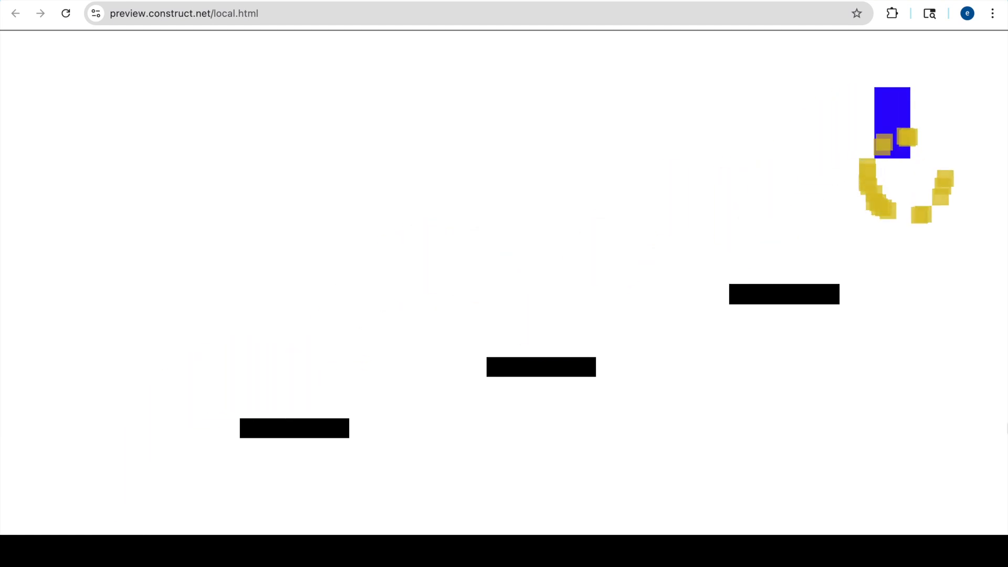
# Play through Layout 2 in the preview by climbing its platforms to the goal, and close the preview.
pyautogui.press('Right')
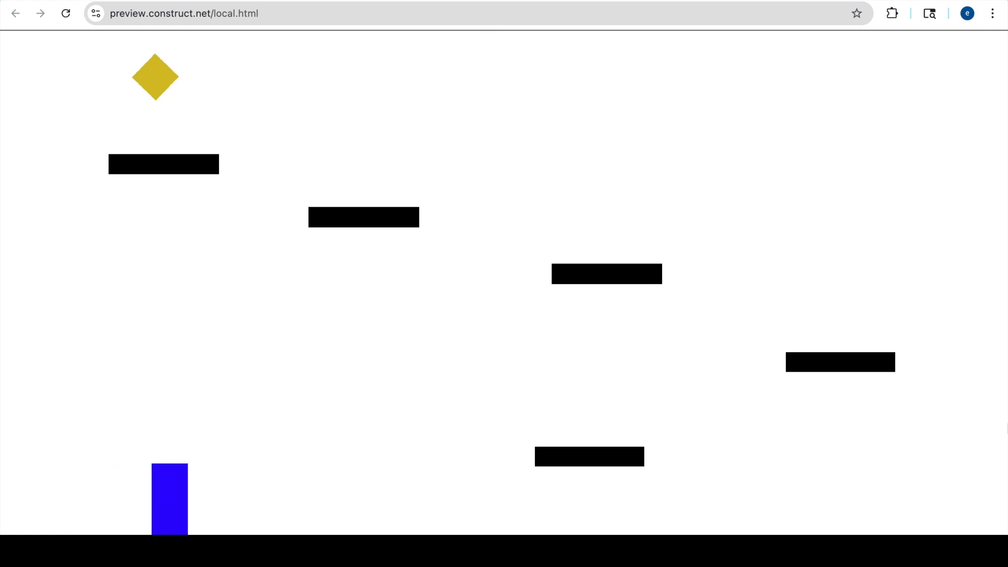
pyautogui.press('Up')
pyautogui.press('Up')
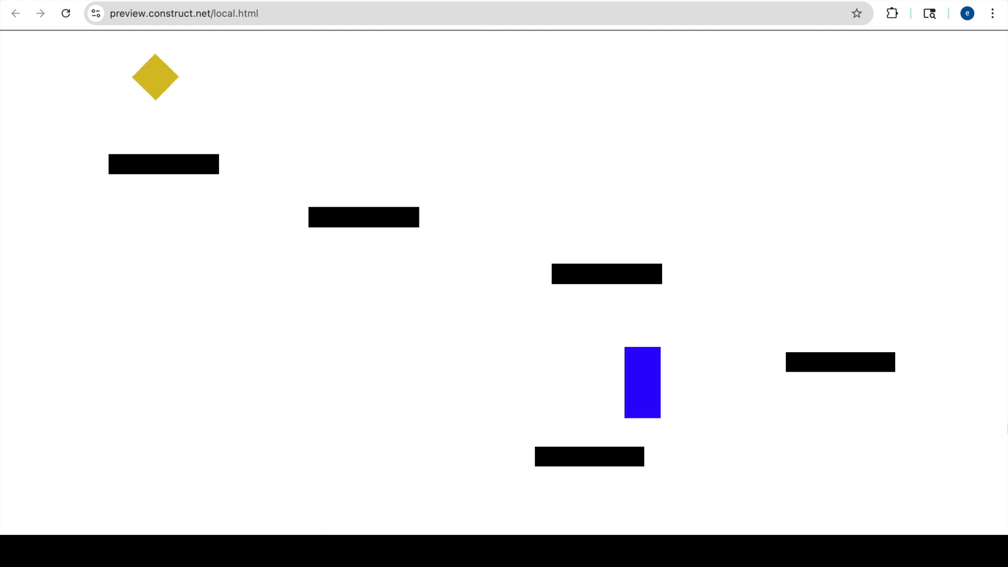
pyautogui.press('Up')
pyautogui.press('Left')
pyautogui.press('Up')
pyautogui.press('Up')
pyautogui.press('Left')
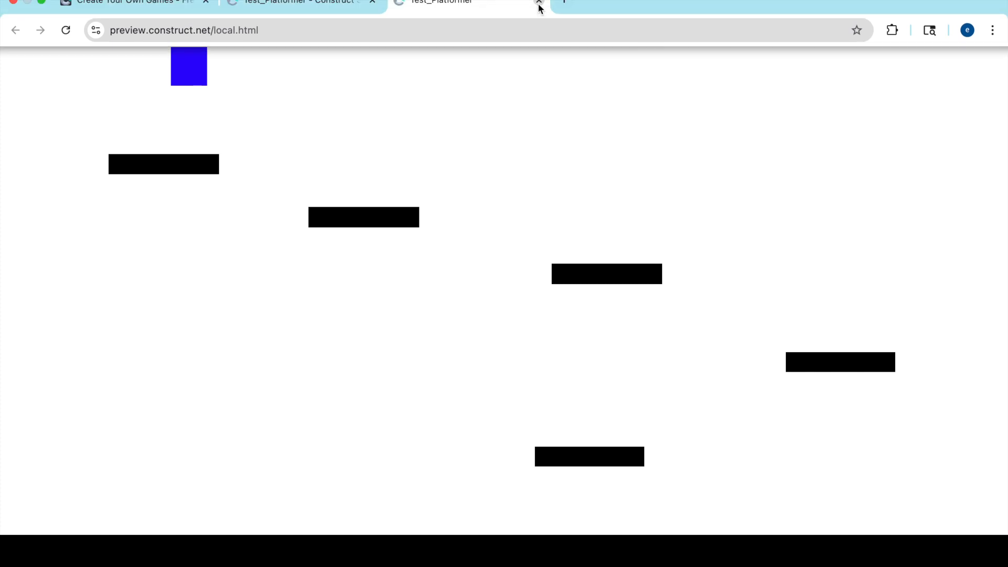
pyautogui.click(538, 5)
# Examine the Go to next layout action against the layout order in the project, and compare Layout 1 with Layout 2.
pyautogui.click(604, 44)
pyautogui.click(590, 143)
pyautogui.click(887, 105)
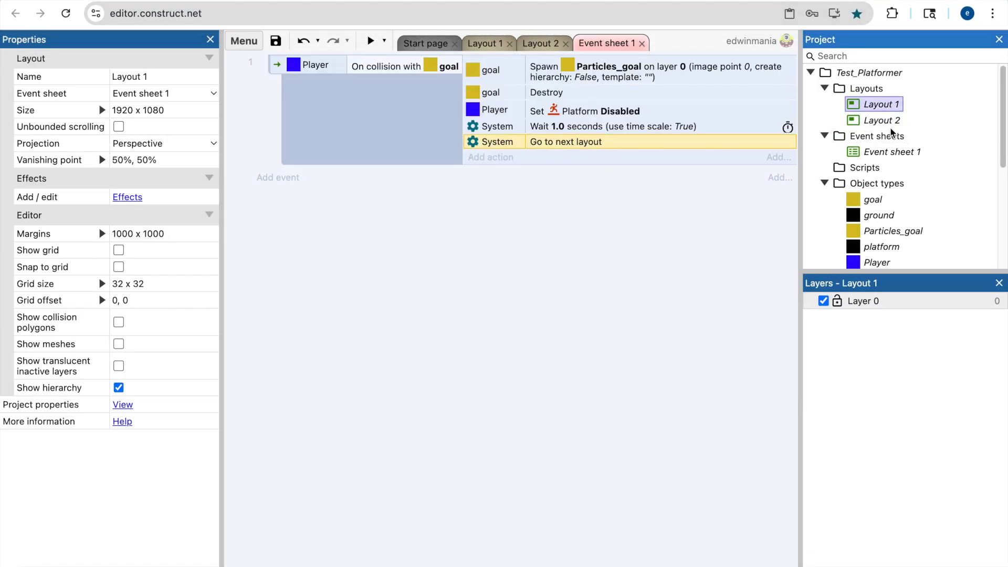
pyautogui.click(887, 120)
pyautogui.click(876, 104)
pyautogui.click(866, 88)
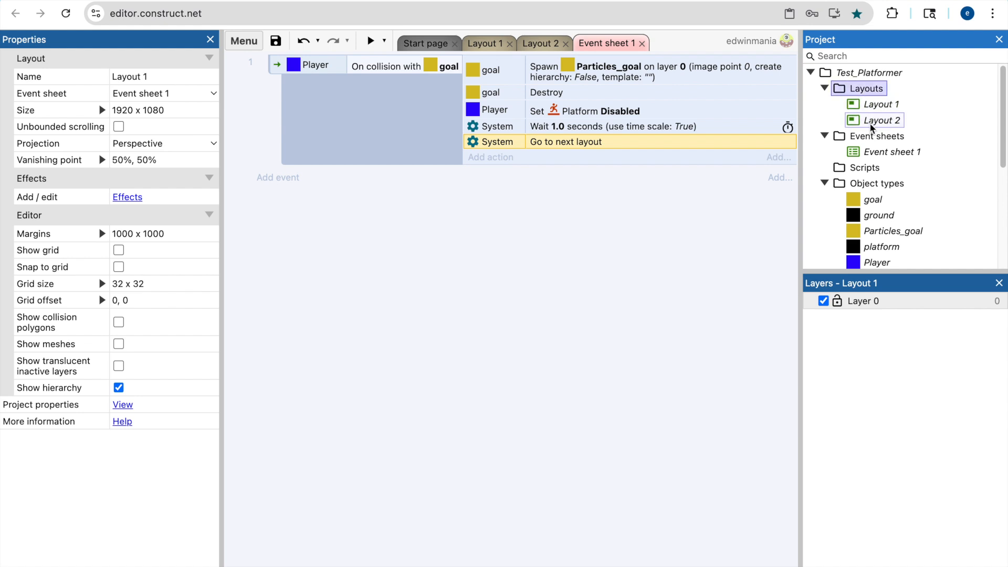
pyautogui.click(535, 44)
pyautogui.click(592, 44)
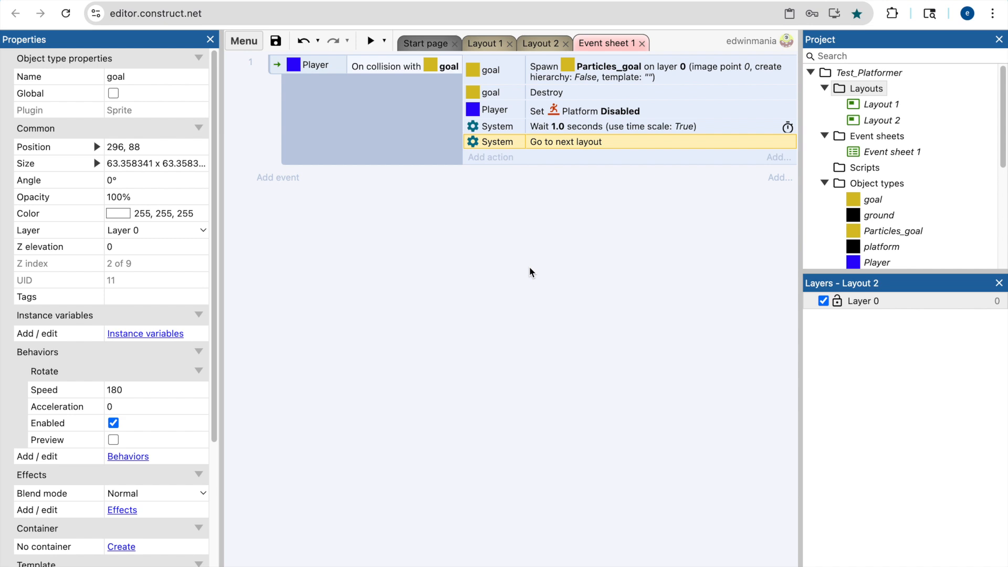
pyautogui.click(492, 45)
pyautogui.click(540, 44)
pyautogui.click(487, 46)
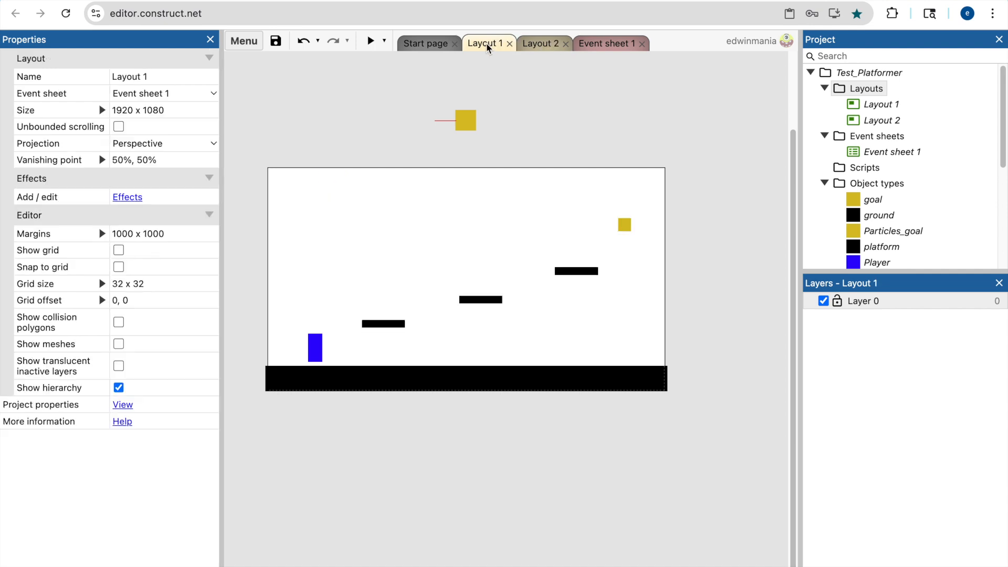
# Clone the goal object type in Layout 2 and place the new object beside the original goal.
pyautogui.click(543, 43)
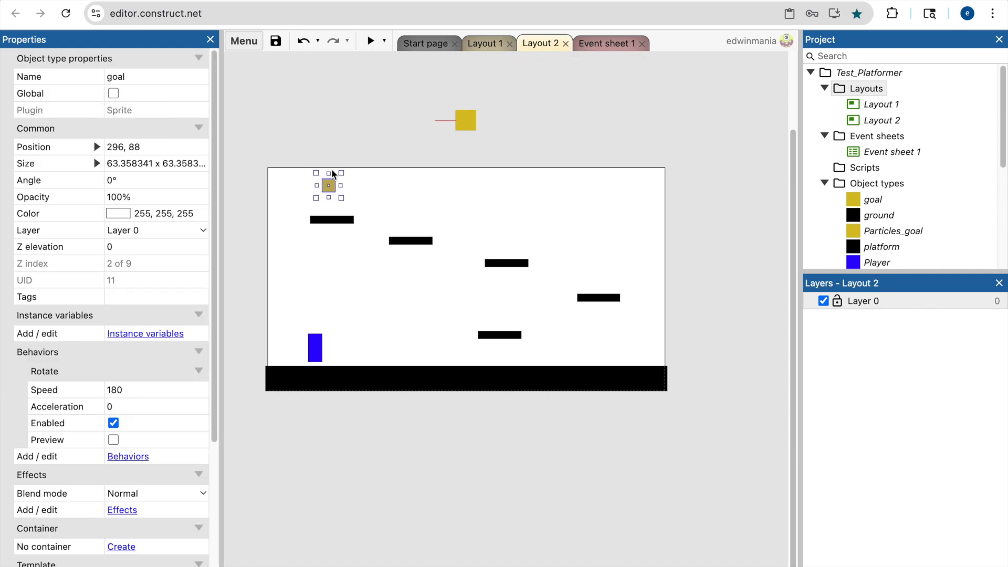
pyautogui.click(362, 129)
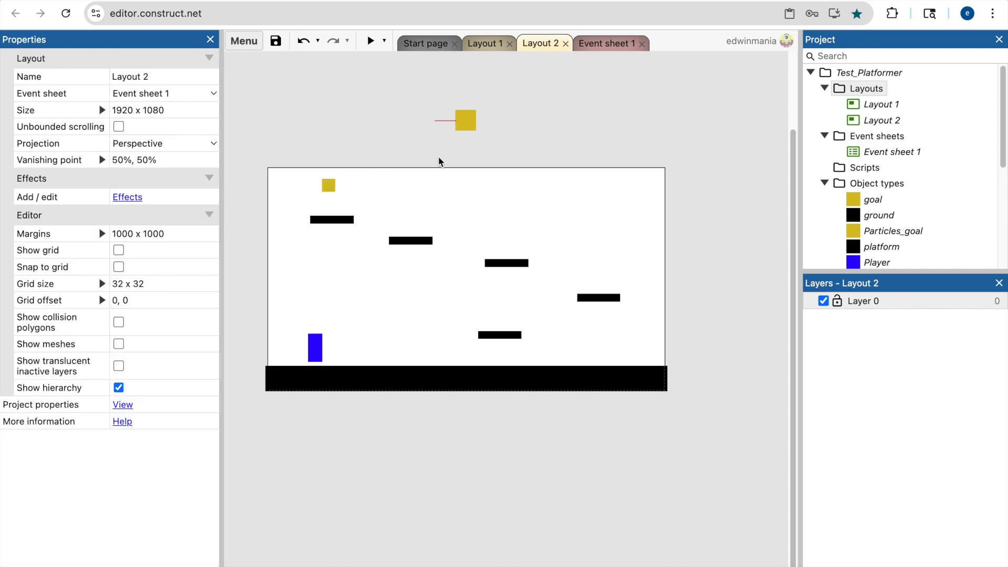
pyautogui.click(329, 187)
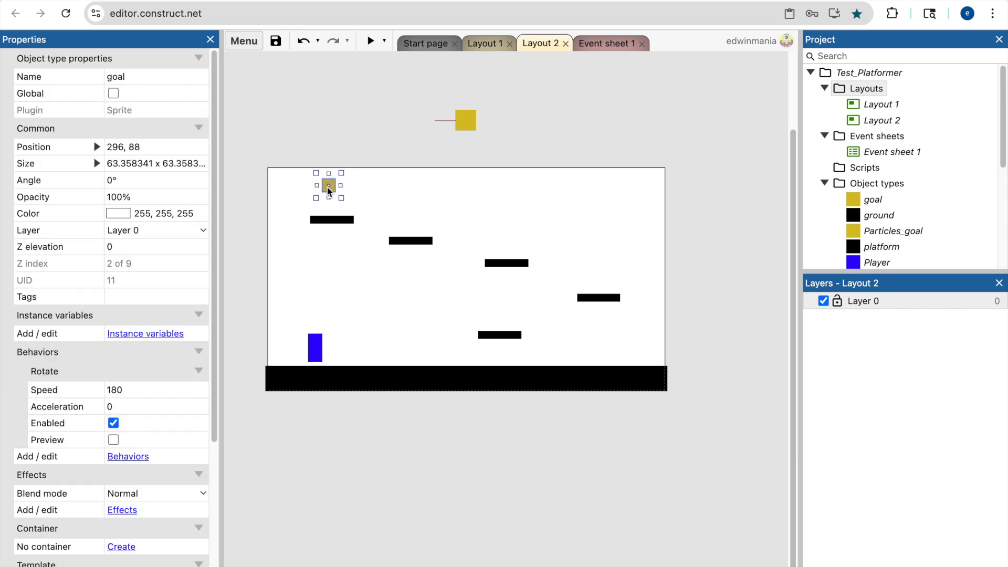
pyautogui.rightClick(334, 192)
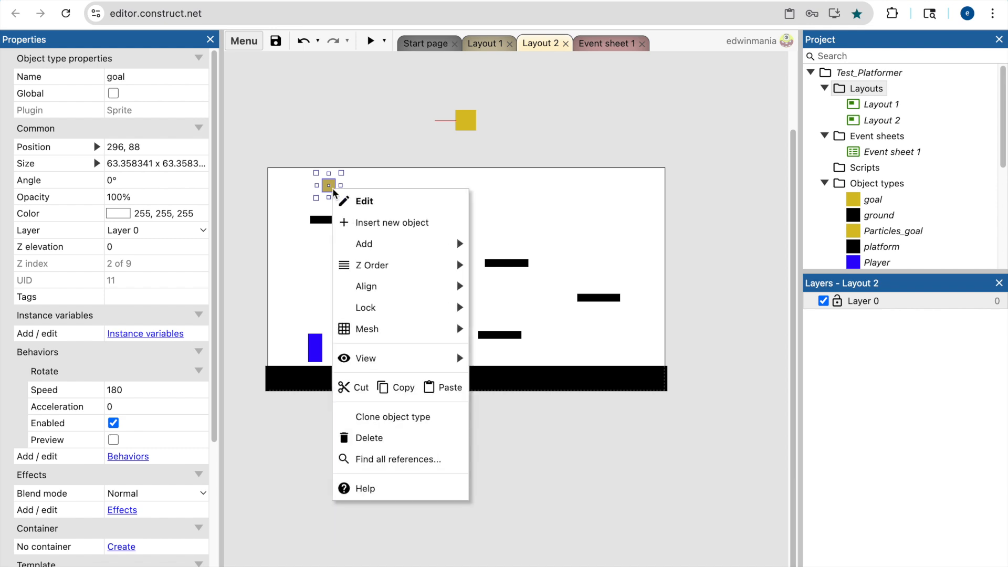
pyautogui.click(409, 420)
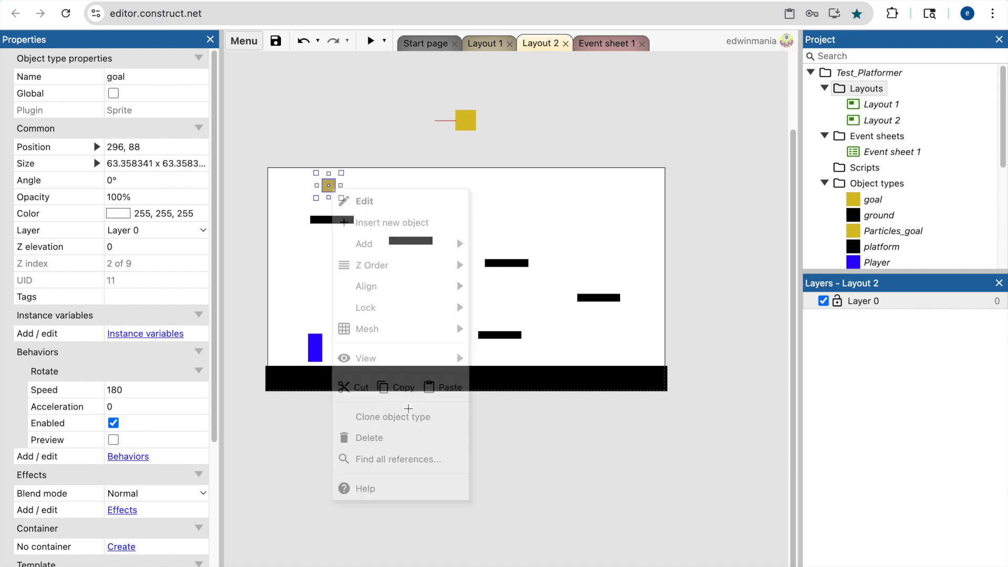
pyautogui.click(372, 187)
pyautogui.click(326, 200)
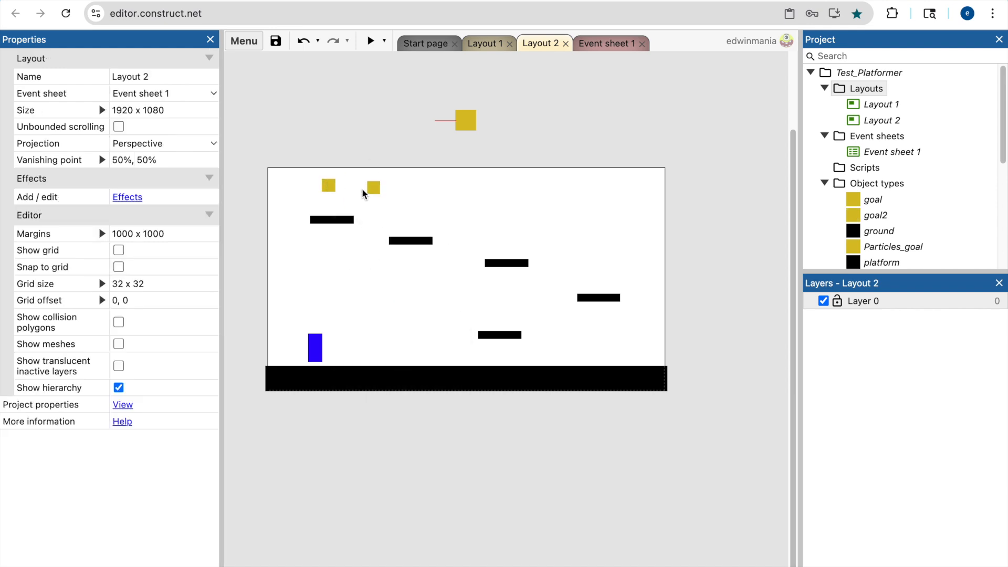
pyautogui.click(372, 189)
pyautogui.click(324, 129)
# Delete the original goal from Layout 2 and move goal2 into its place above the highest platform.
pyautogui.click(329, 187)
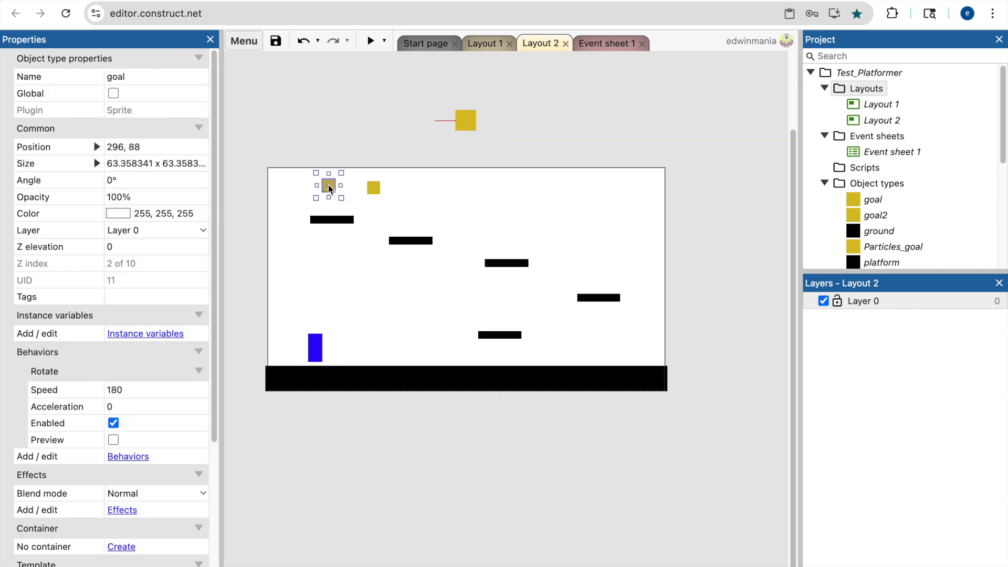
pyautogui.press('Delete')
pyautogui.moveTo(375, 192); pyautogui.dragTo(328, 188)
pyautogui.click(376, 166)
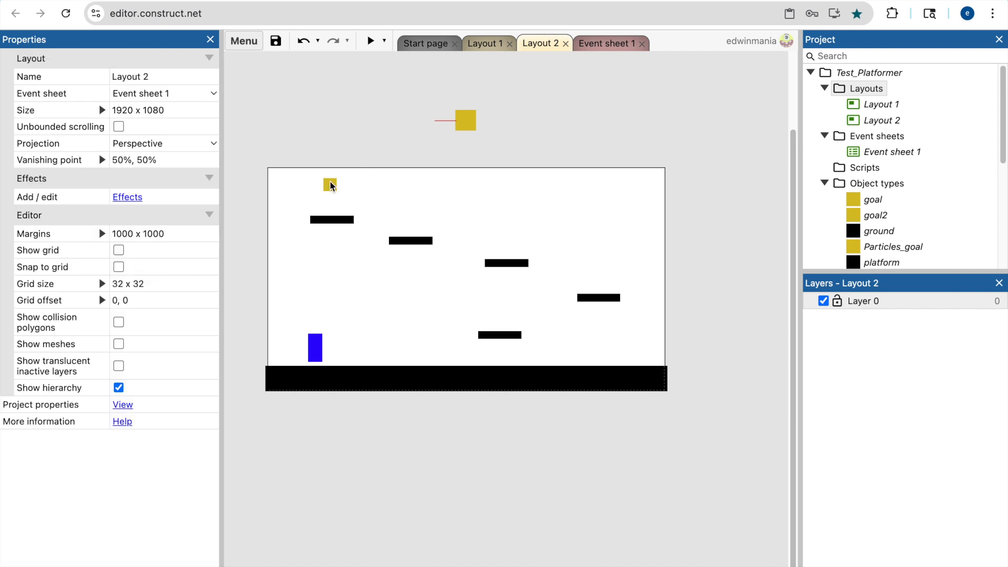
# Duplicate the Player-goal collision event with all its actions in Event sheet 1 and select the copy.
pyautogui.click(582, 46)
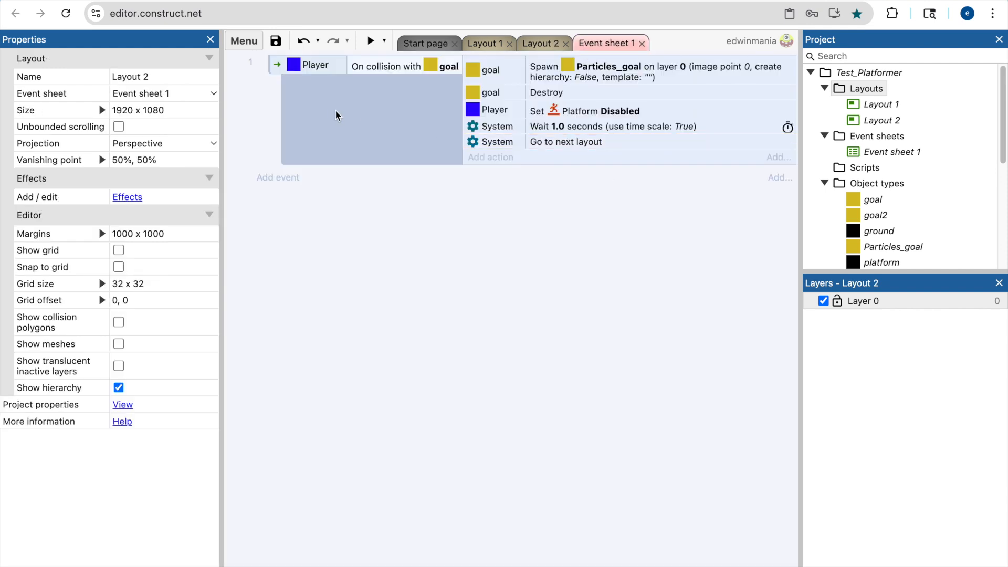
pyautogui.click(275, 65)
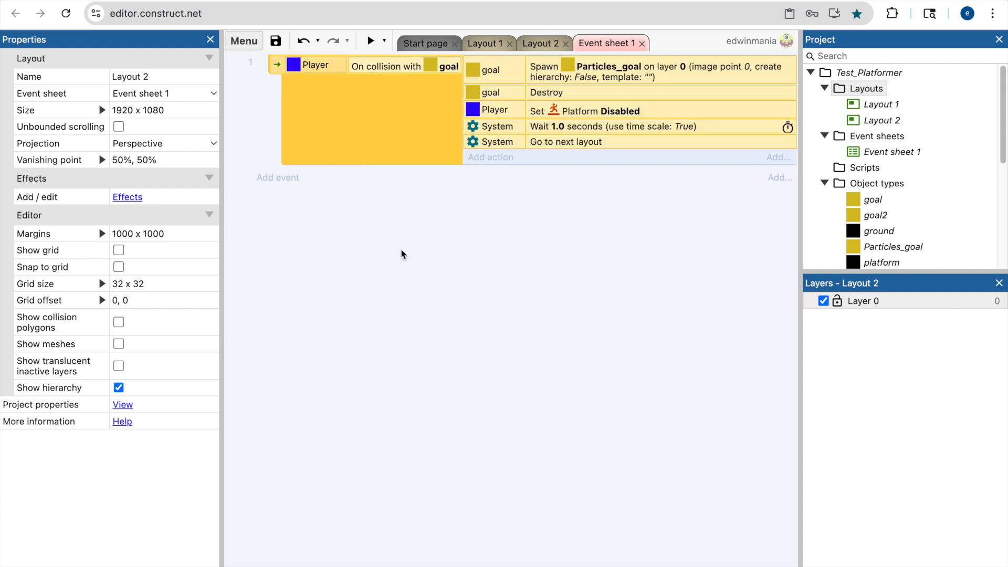
pyautogui.hotkey('ctrl', 'c')
pyautogui.hotkey('ctrl', 'v')
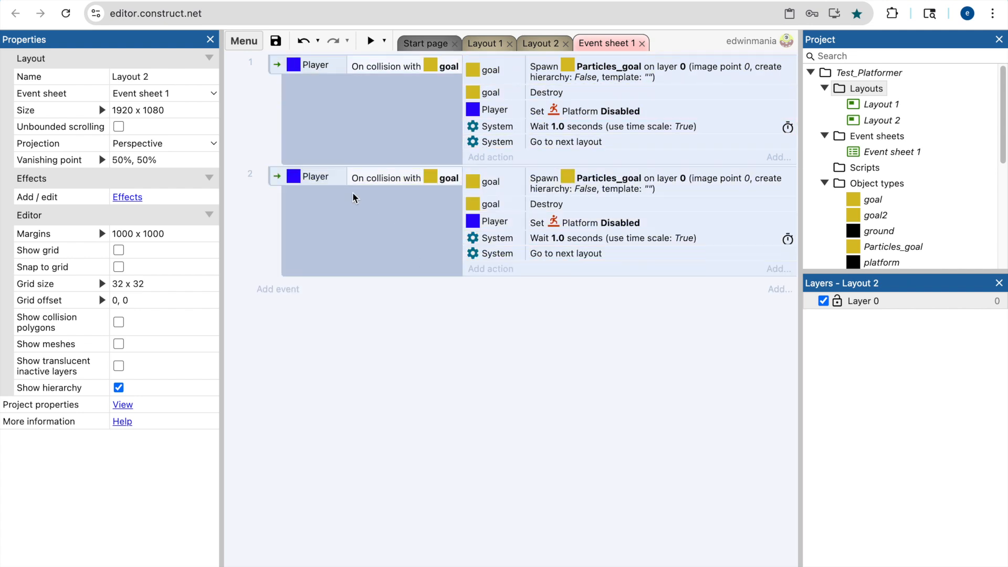
pyautogui.click(278, 181)
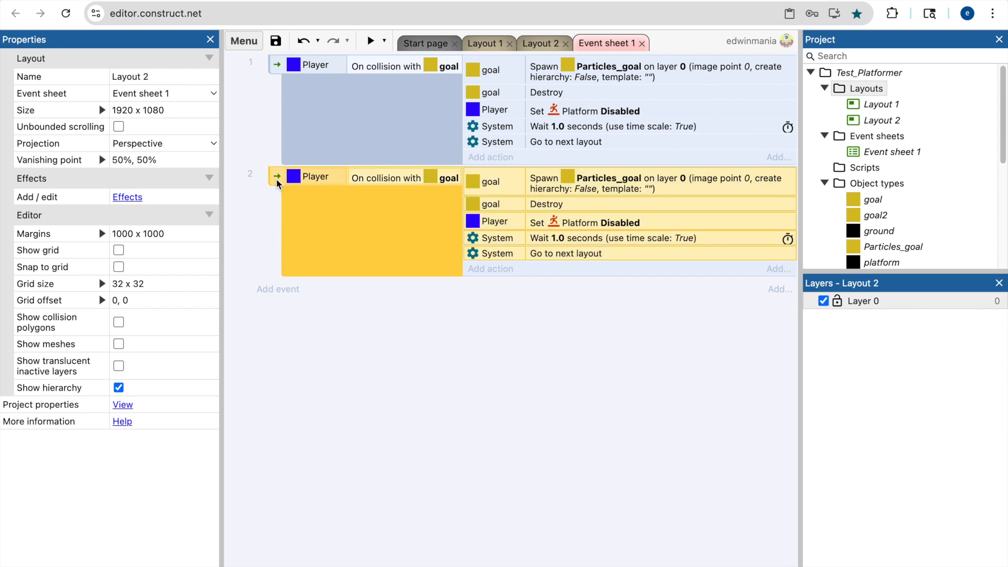
# Replace the goal object with goal2 throughout the duplicated Player collision event.
pyautogui.rightClick(277, 181)
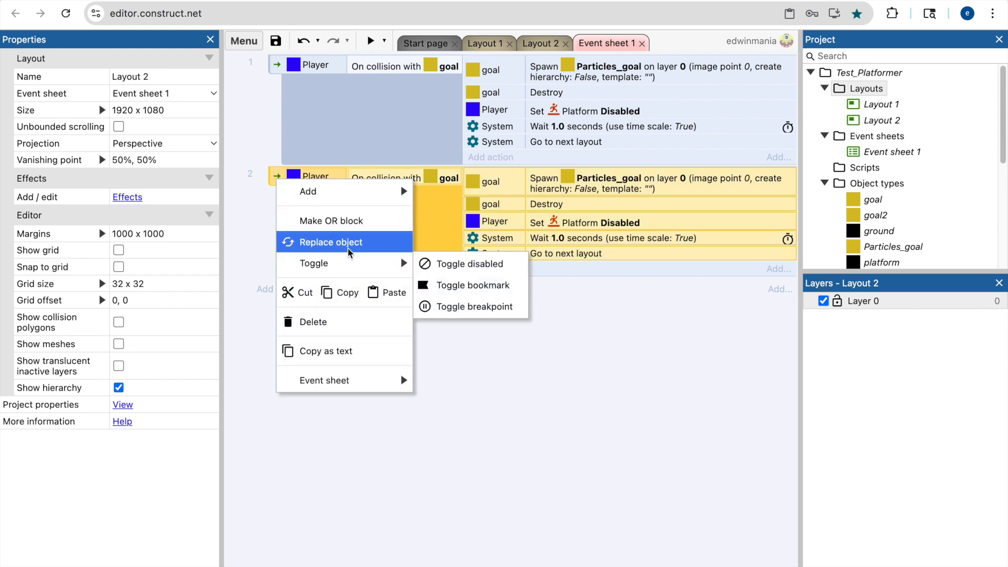
pyautogui.click(360, 244)
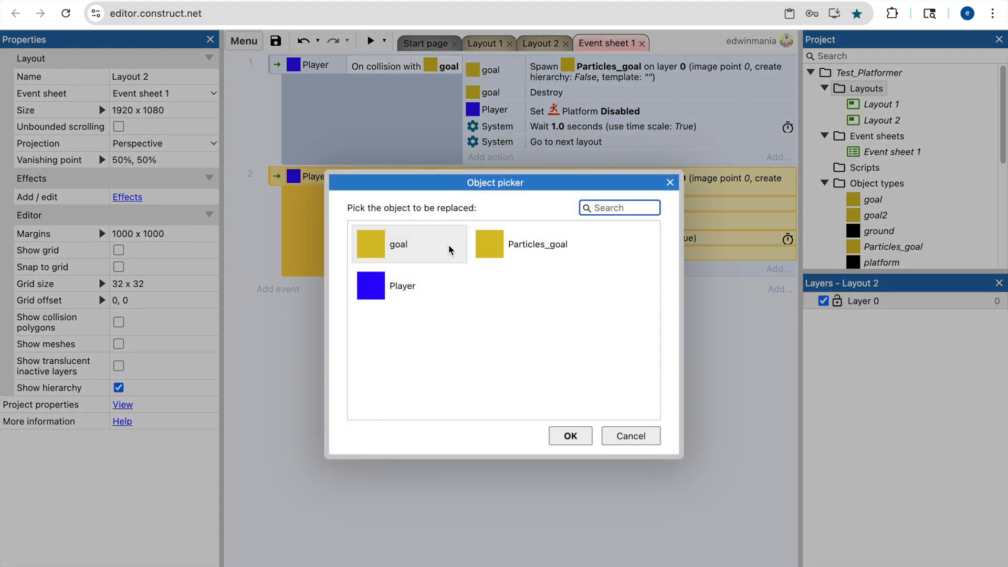
pyautogui.moveTo(484, 185); pyautogui.dragTo(504, 307)
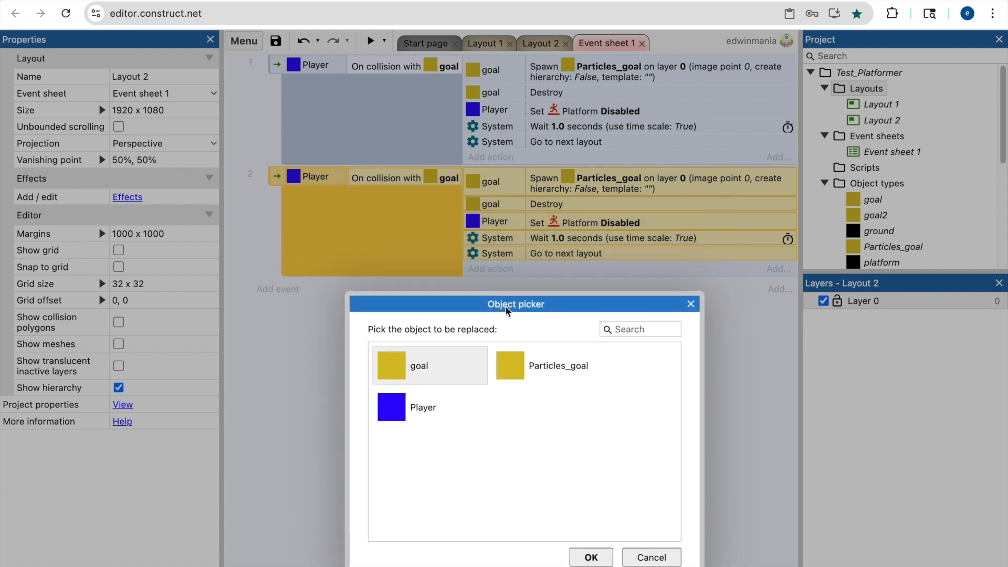
pyautogui.doubleClick(449, 366)
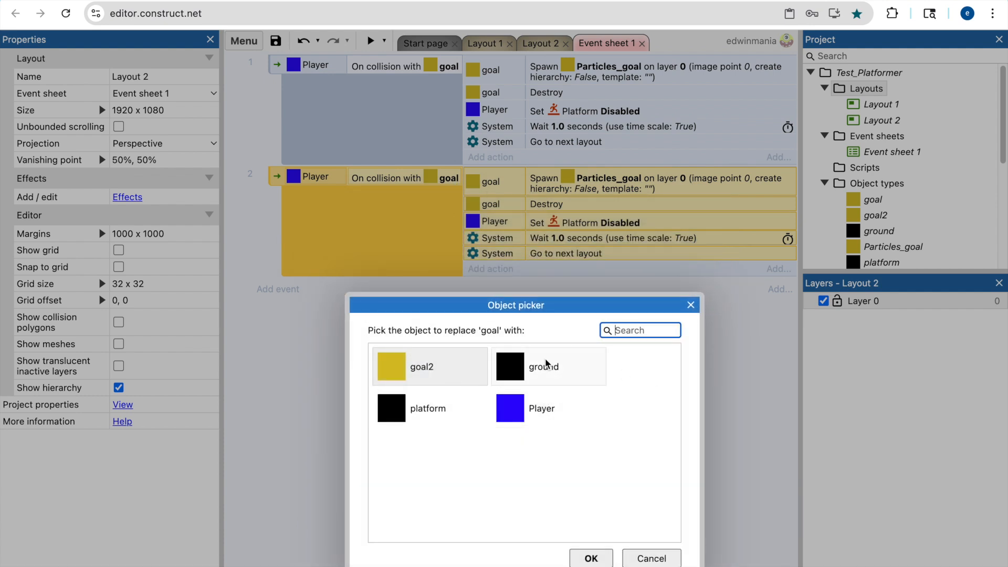
pyautogui.doubleClick(435, 367)
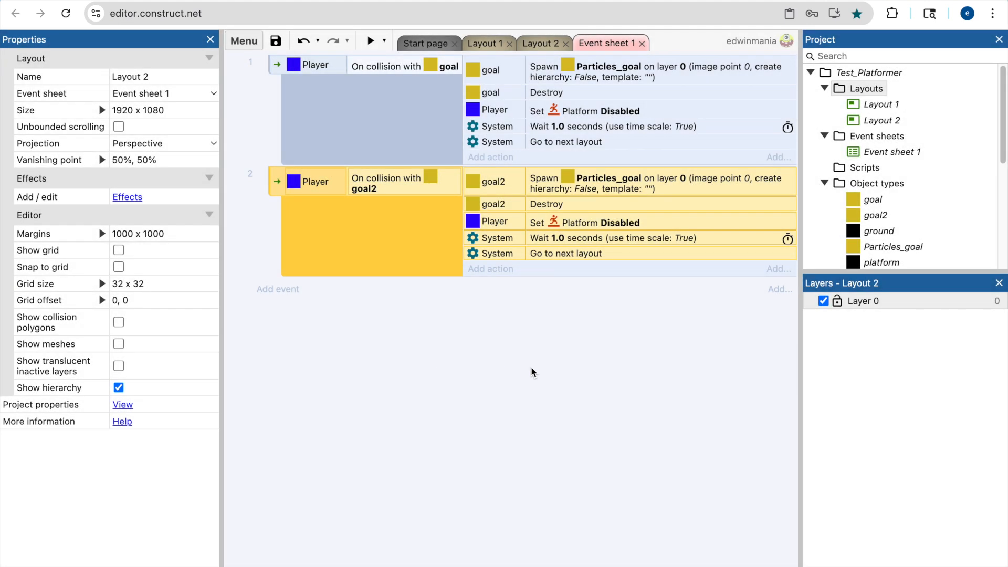
# Check the goal2 collision event's condition and each of its actions.
pyautogui.click(279, 189)
pyautogui.click(382, 187)
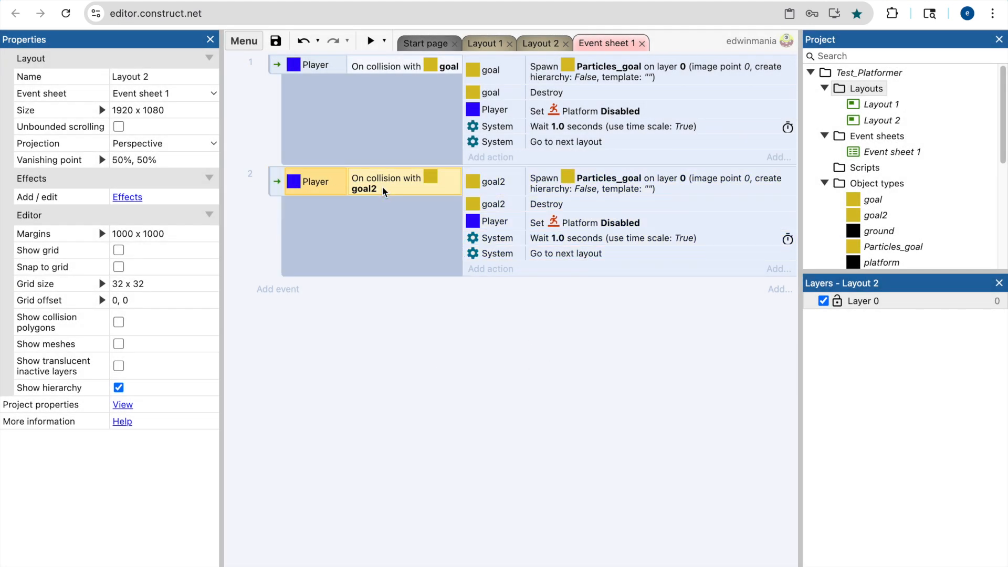
pyautogui.click(593, 188)
pyautogui.click(619, 206)
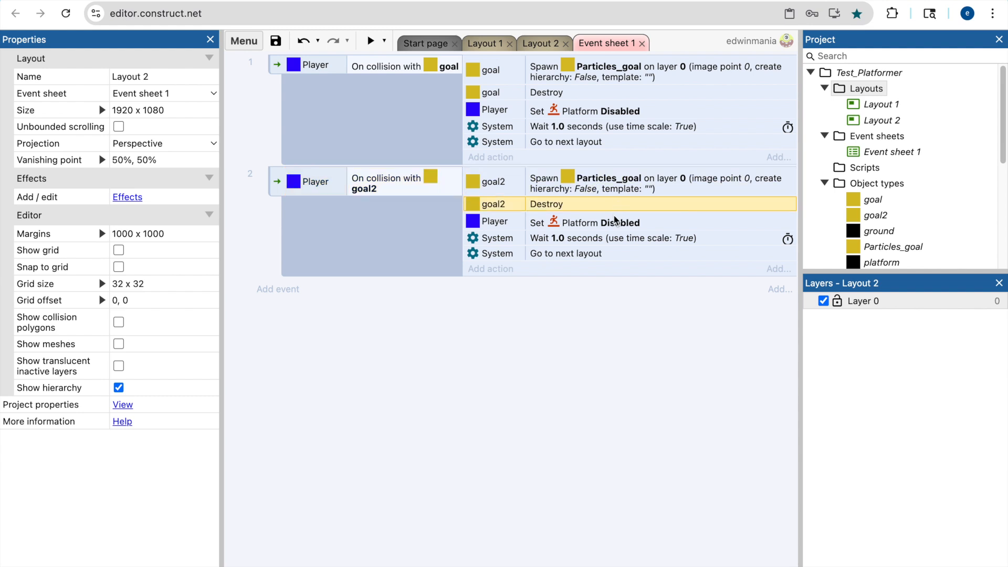
pyautogui.click(613, 222)
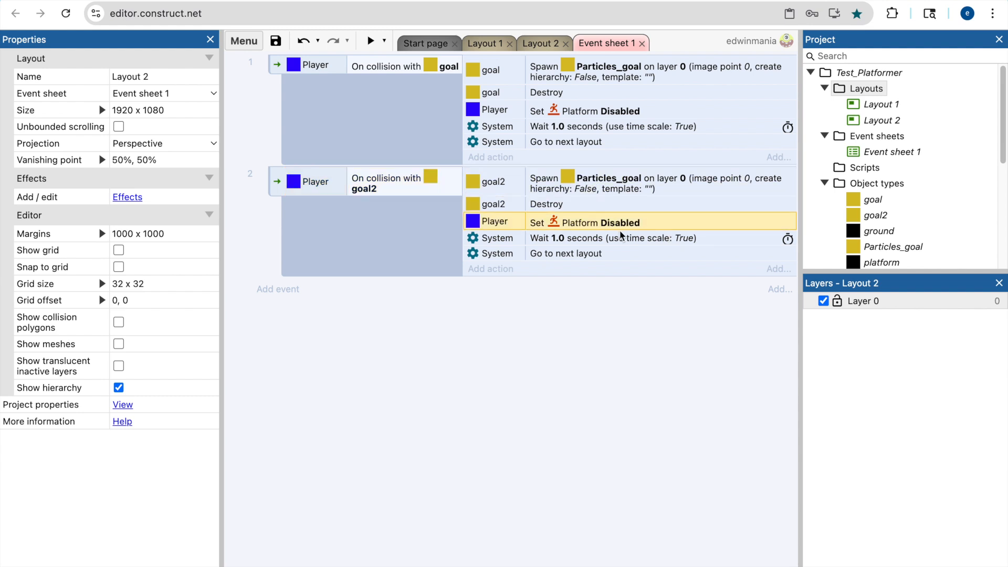
pyautogui.click(572, 241)
pyautogui.click(604, 254)
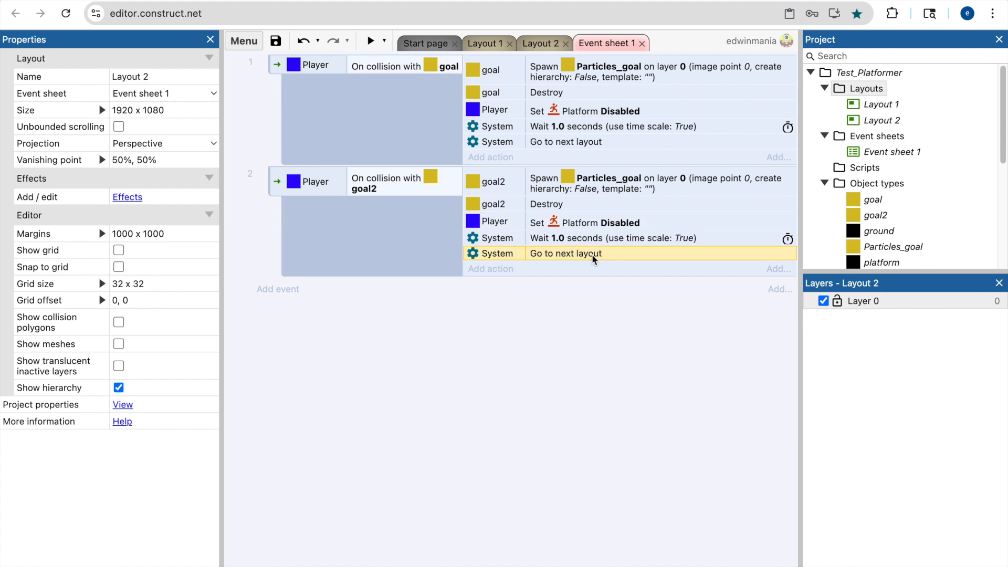
# Replace the Go to next layout action in the goal2 event with Go to layout, targeting Layout 1.
pyautogui.doubleClick(591, 254)
pyautogui.click(593, 271)
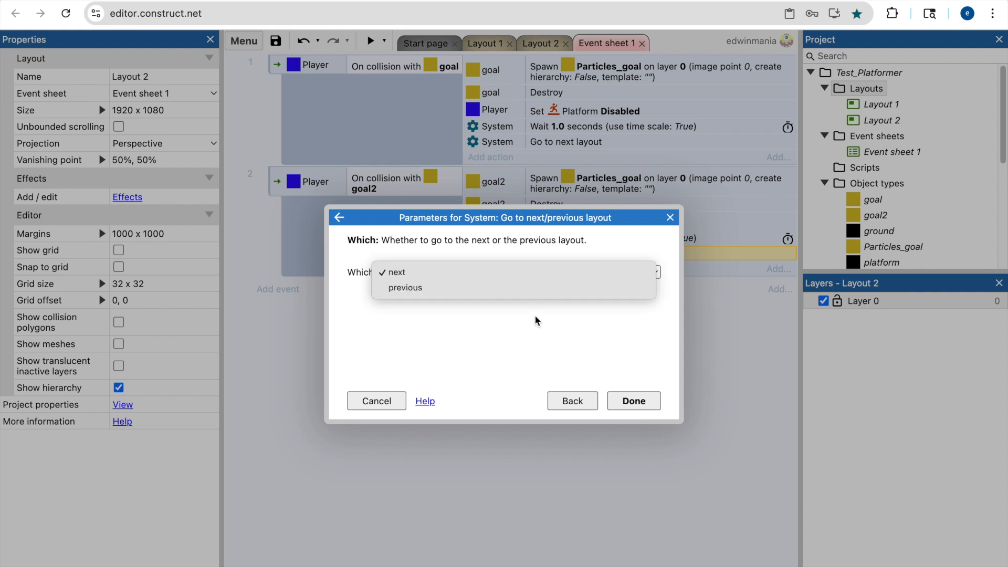
pyautogui.click(576, 402)
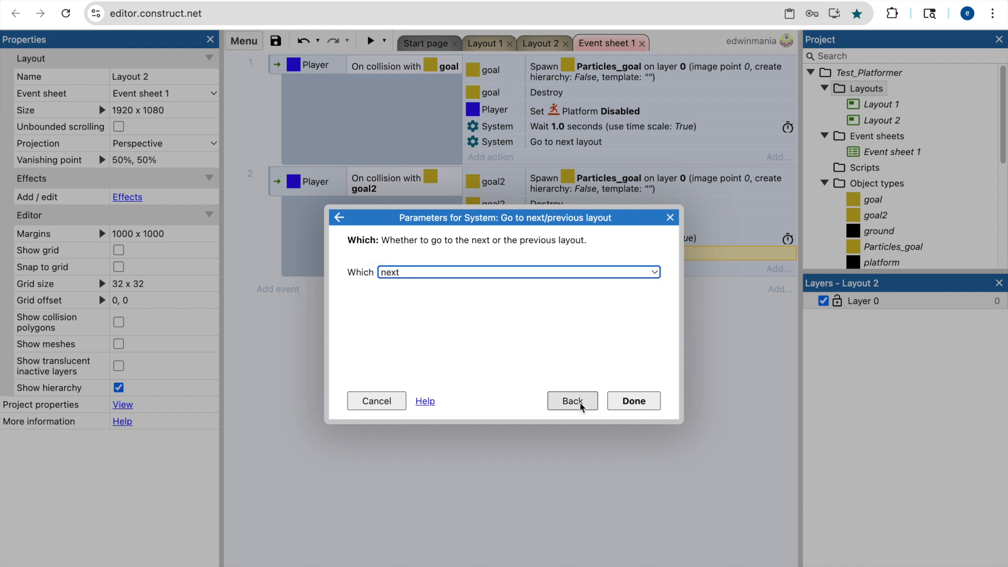
pyautogui.click(572, 401)
pyautogui.scroll(-1, 399, 409)
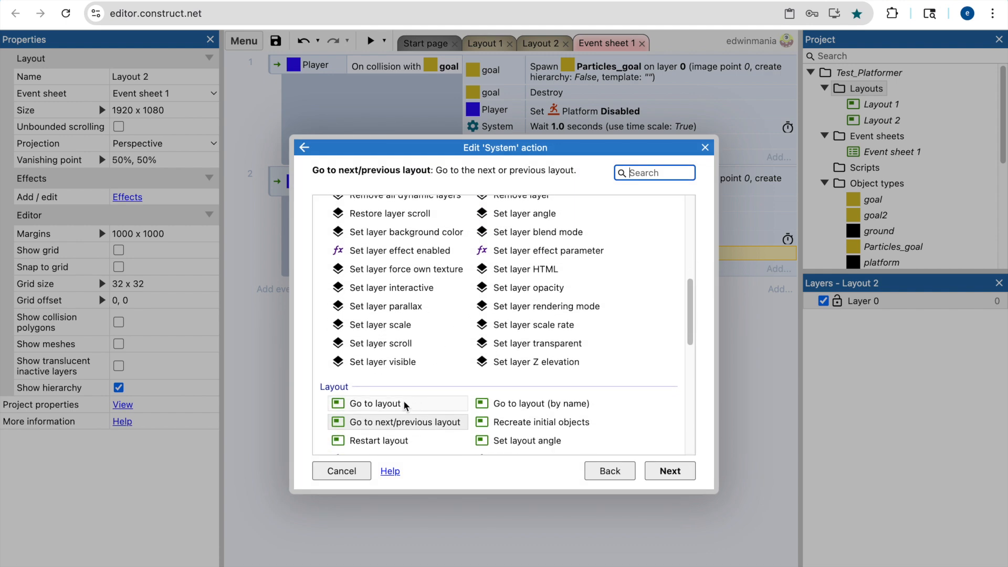
pyautogui.doubleClick(373, 405)
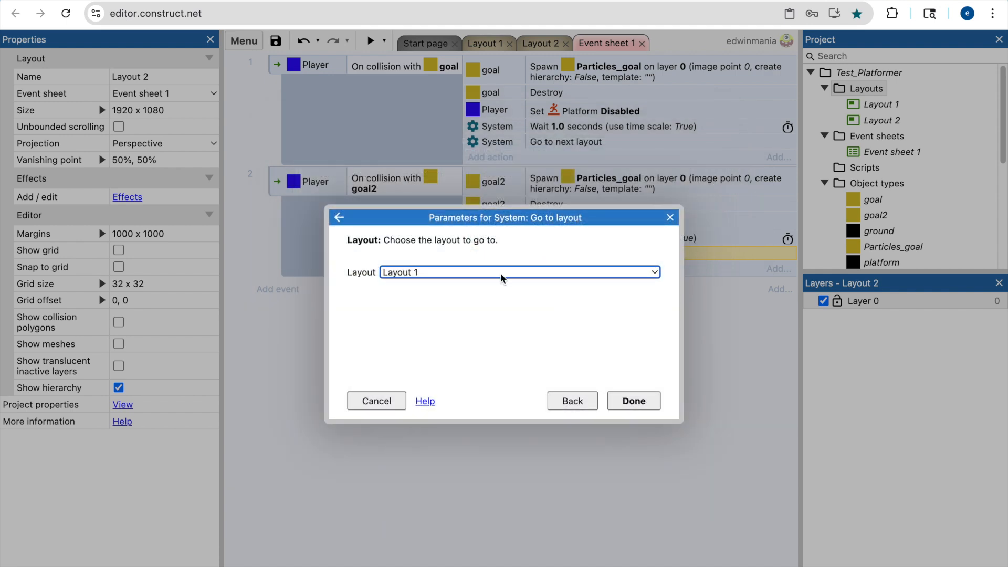
pyautogui.click(500, 273)
pyautogui.click(499, 273)
pyautogui.click(649, 403)
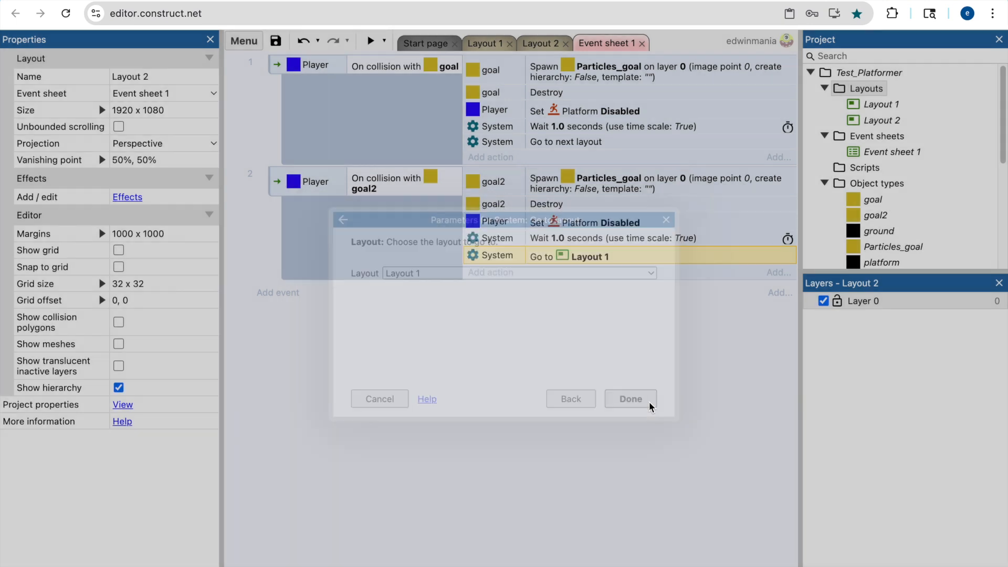
# Compare the two layouts, preview the game from Layout 1, and jump the player up the platforms to the goal.
pyautogui.click(483, 44)
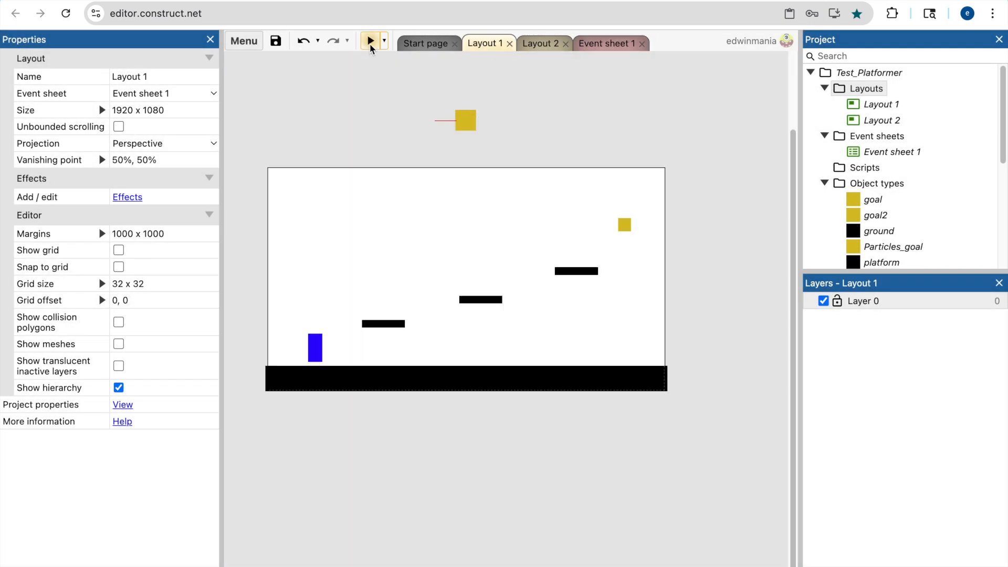
pyautogui.click(534, 46)
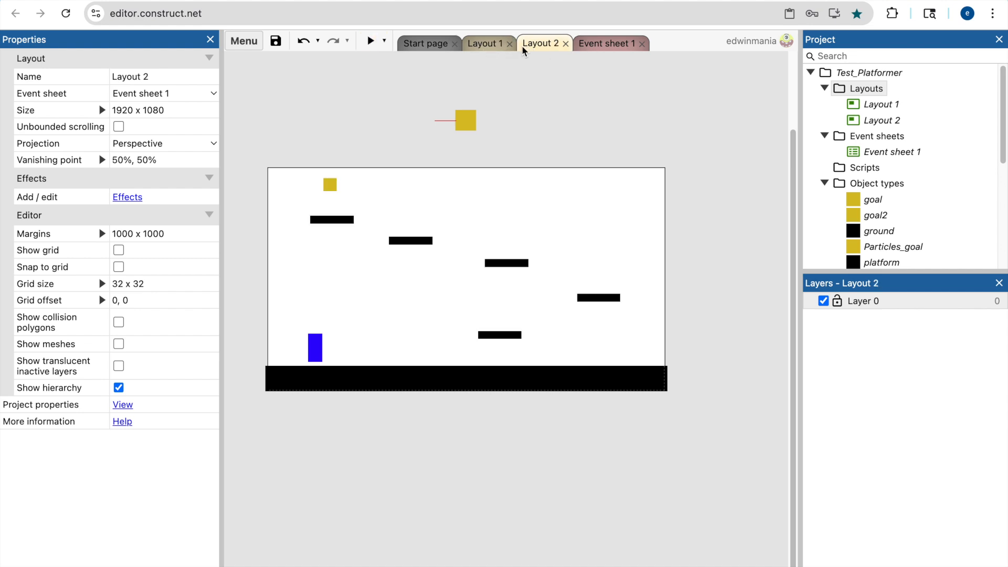
pyautogui.click(487, 45)
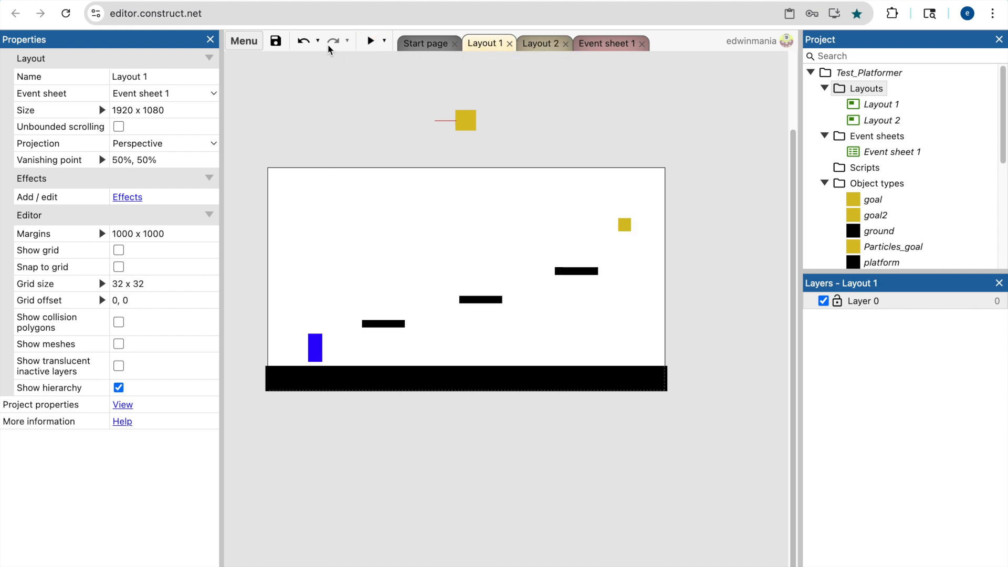
pyautogui.click(369, 42)
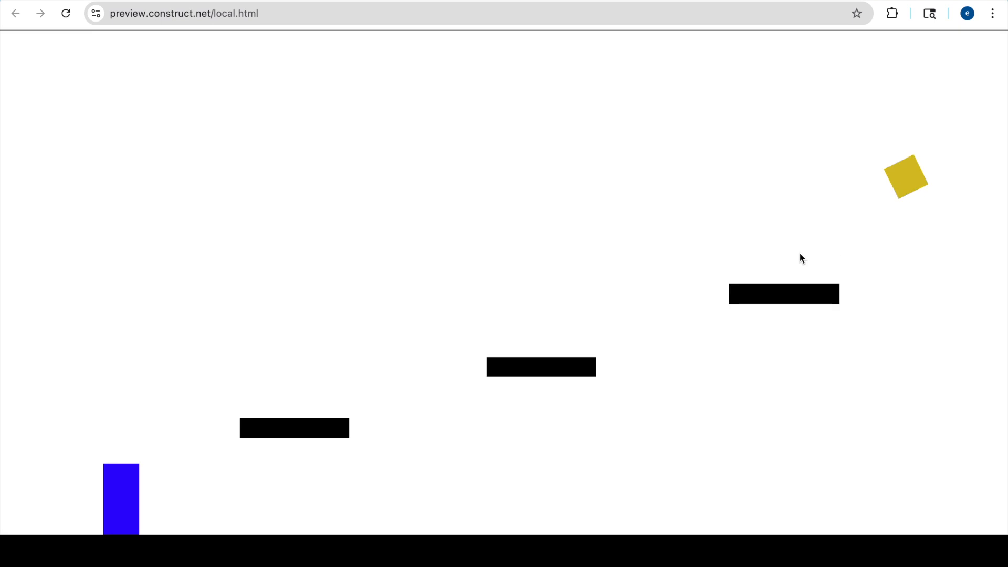
pyautogui.press('Right')
pyautogui.press('Up')
pyautogui.press('Up')
pyautogui.press('Up')
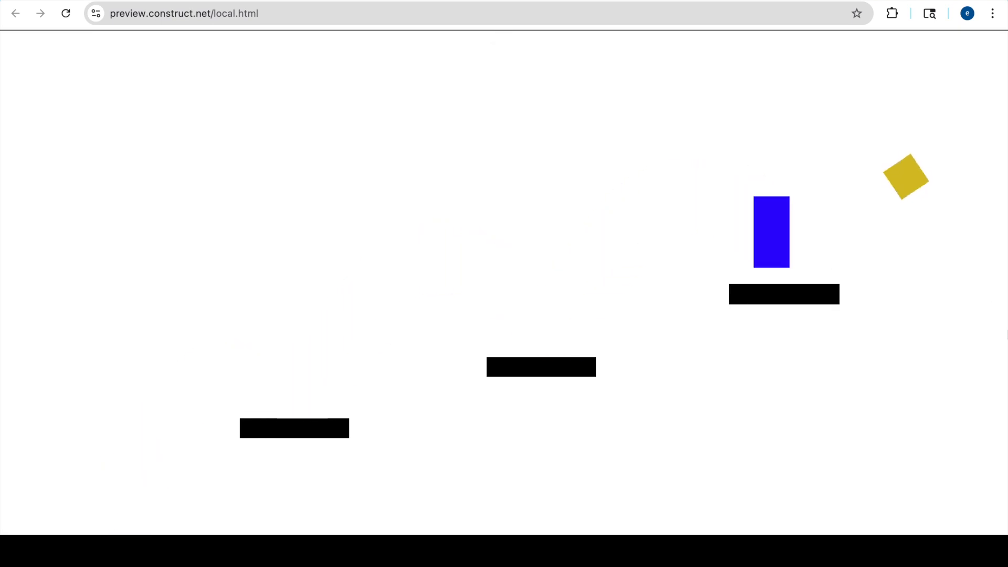
pyautogui.press('Up')
pyautogui.press('Right')
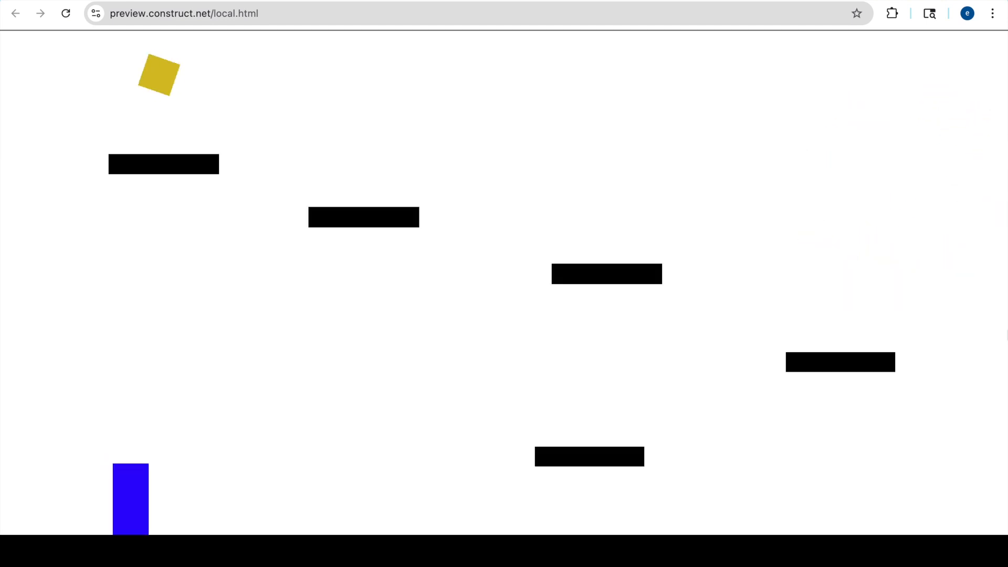
# Play through Layout 2 in the preview by jumping the player up its platforms to goal2.
pyautogui.press('Up')
pyautogui.press('Up')
pyautogui.press('Right')
pyautogui.press('Up')
pyautogui.press('Left')
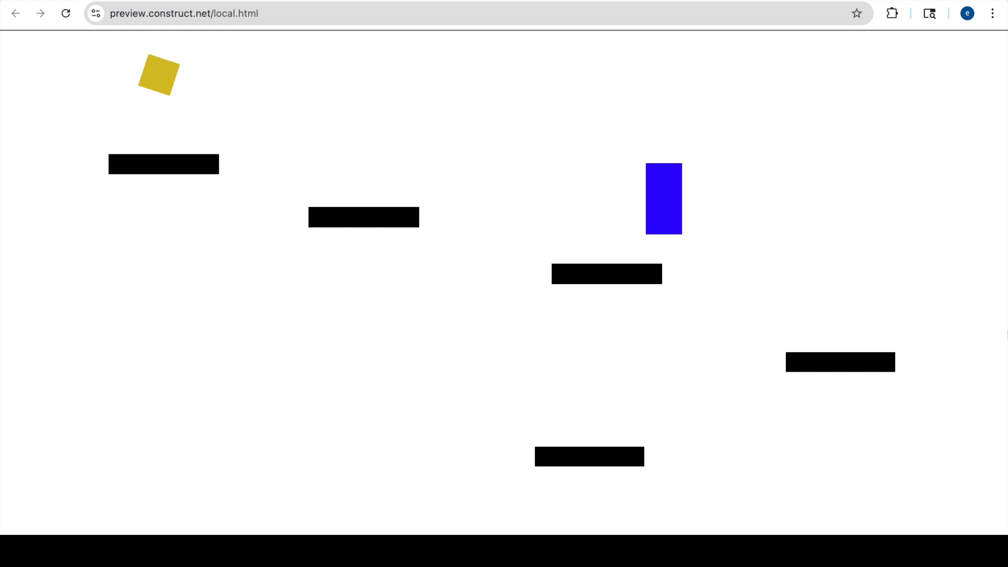
pyautogui.press('Up')
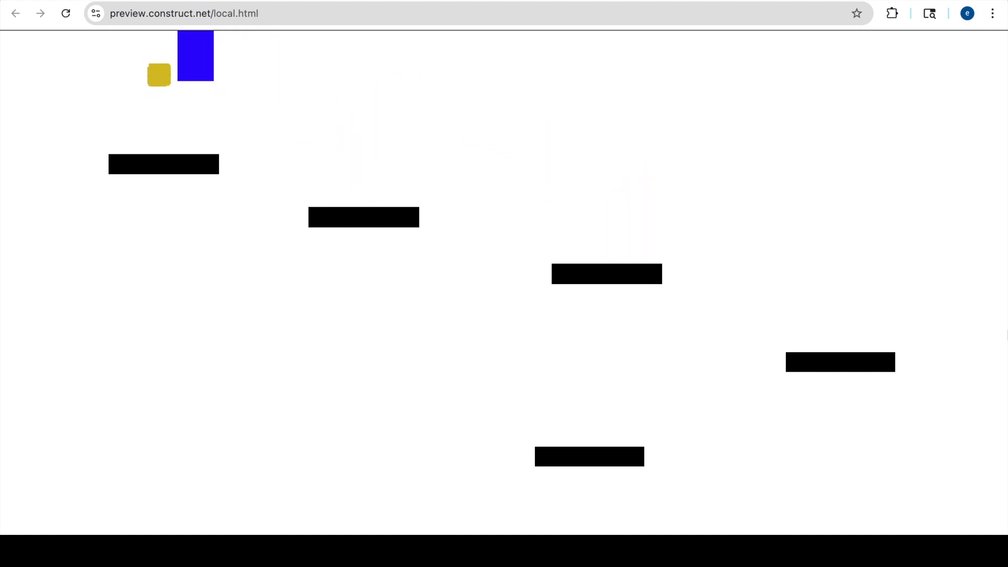
# Test the player's movement and jumps in Layout 1 again, heading back toward the level's left edge.
pyautogui.press('Right')
pyautogui.press('Up')
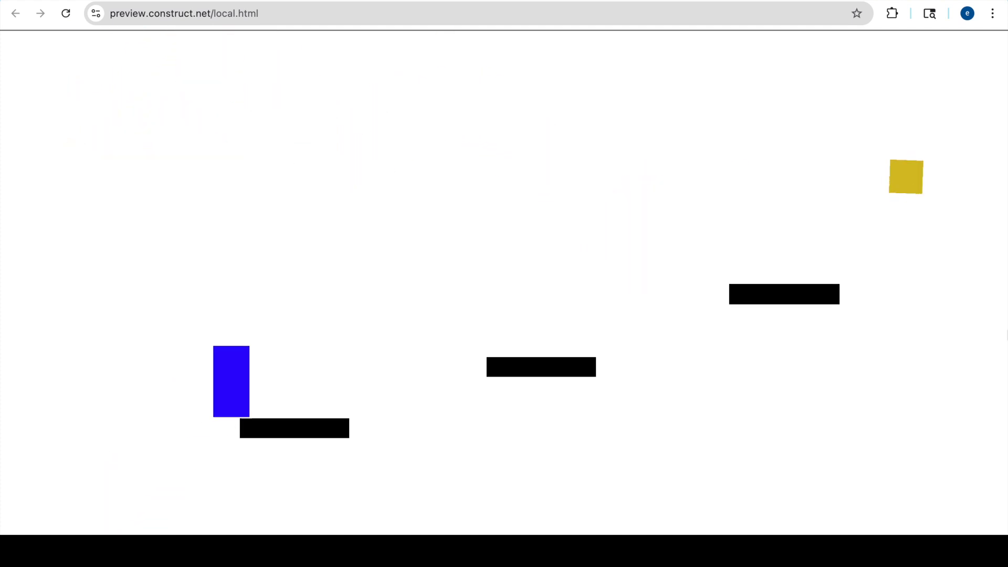
pyautogui.press('Up')
pyautogui.press('Up')
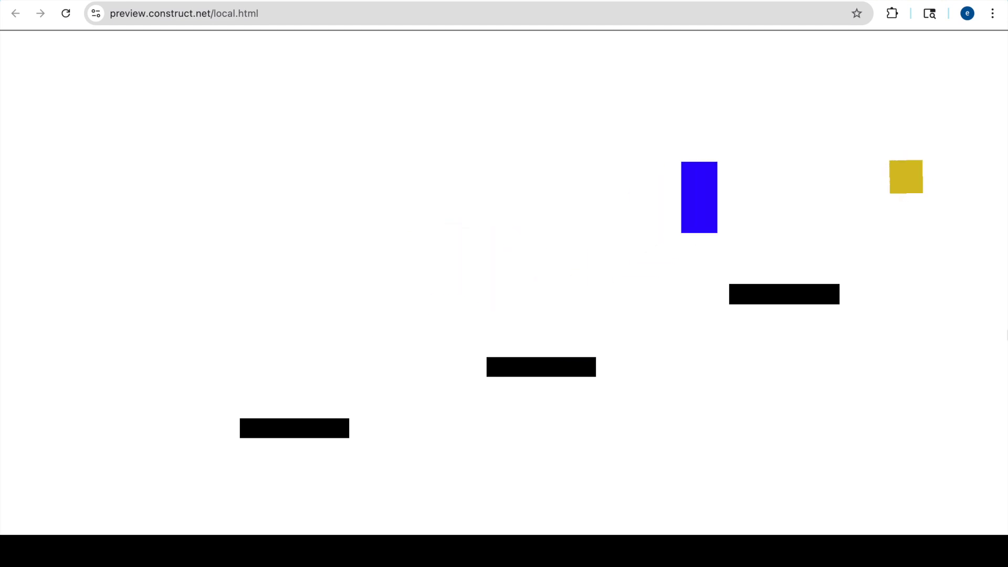
pyautogui.press('Left')
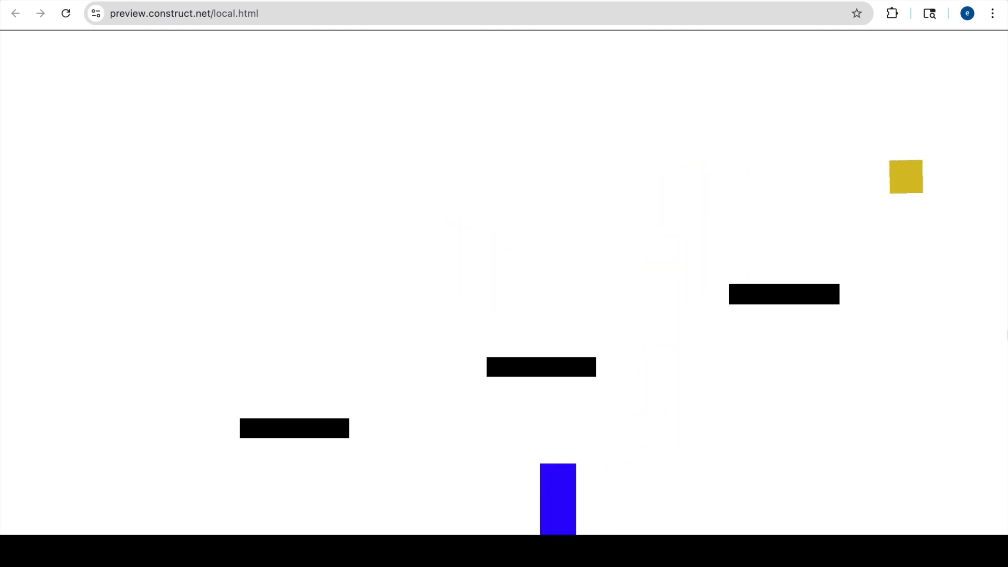
pyautogui.press('Left')
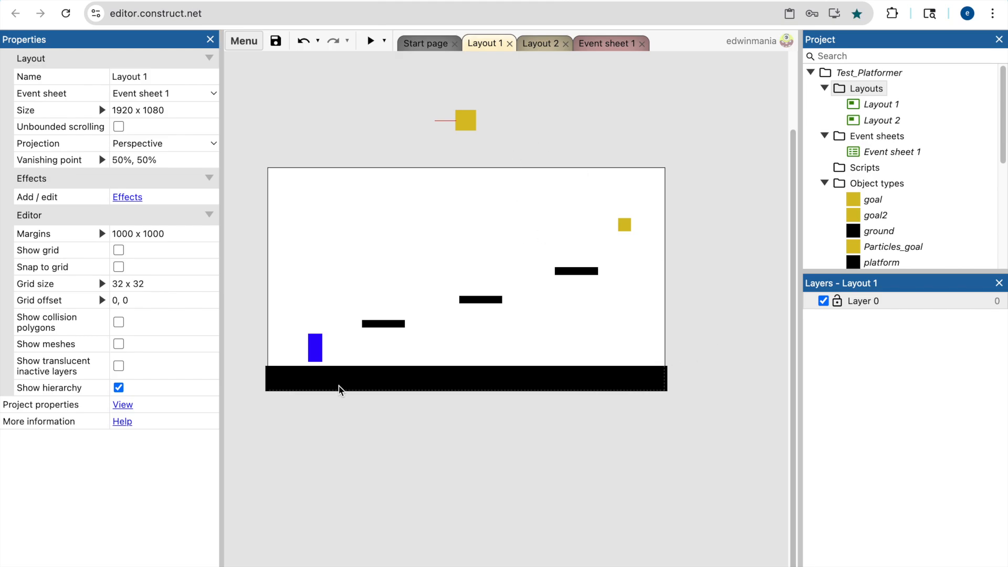
# Move the Player beyond the ground's left end and back near its starting spot in Layout 1.
pyautogui.click(310, 384)
pyautogui.moveTo(314, 353); pyautogui.dragTo(251, 354)
pyautogui.moveTo(309, 352); pyautogui.dragTo(317, 355)
pyautogui.click(358, 417)
pyautogui.click(296, 380)
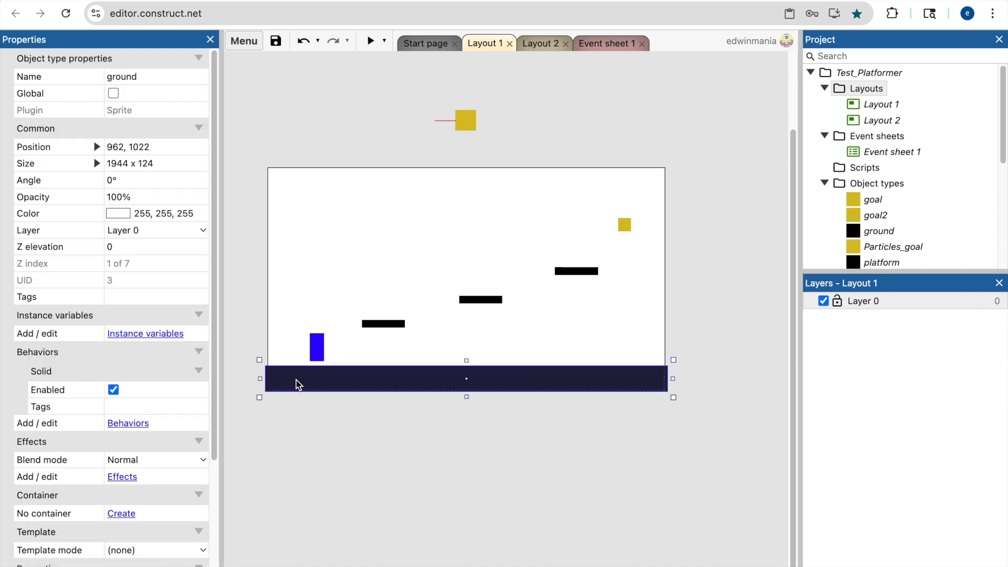
pyautogui.click(239, 384)
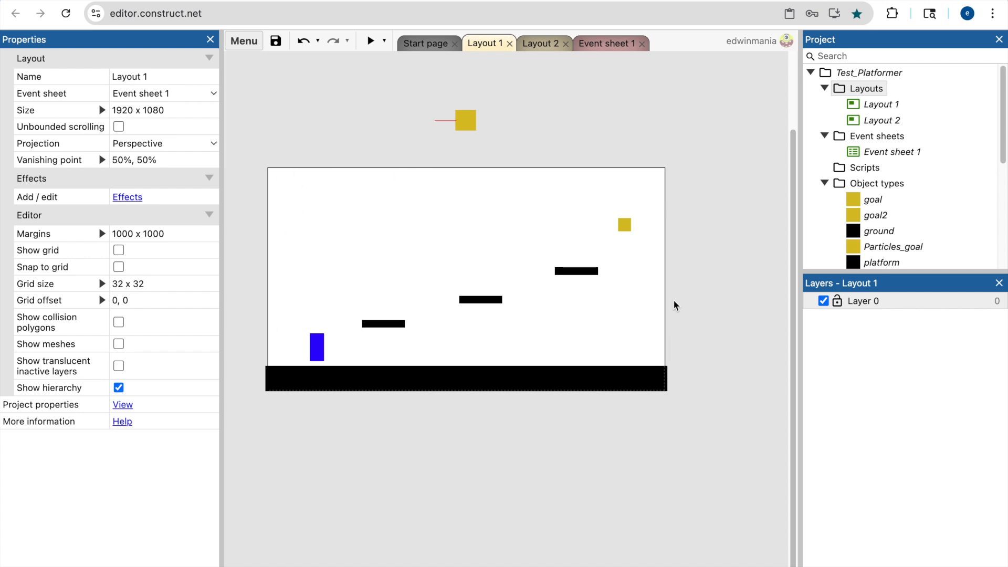
# Add the Bound to layout behavior to the Player object.
pyautogui.moveTo(335, 275); pyautogui.dragTo(351, 266, button='middle')
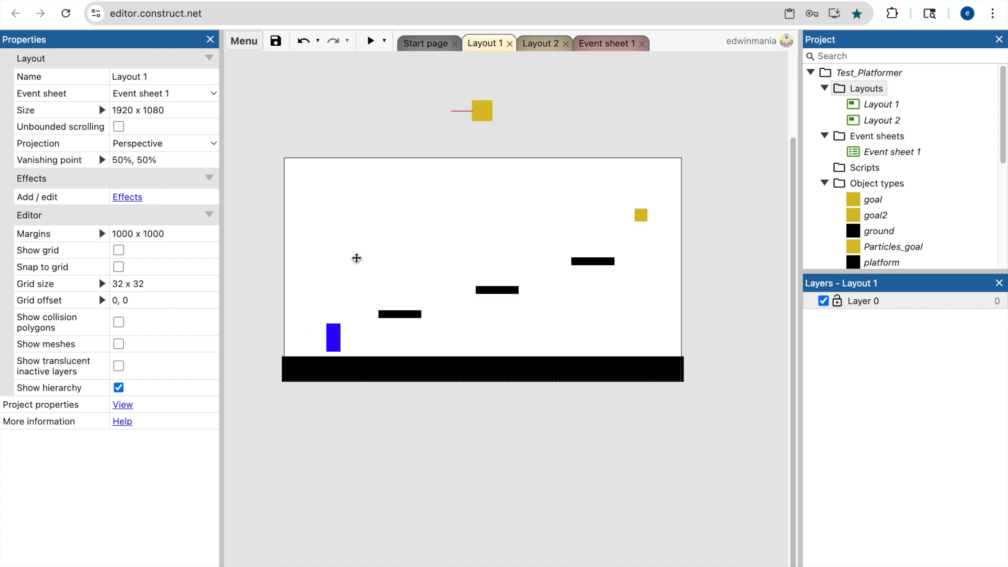
pyautogui.click(334, 340)
pyautogui.scroll(-5, 143, 338)
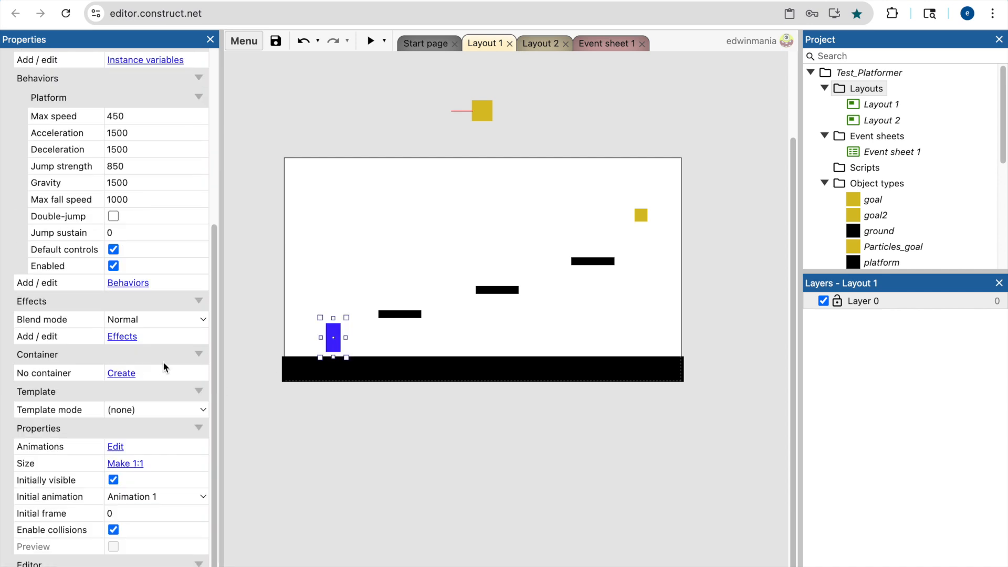
pyautogui.click(140, 284)
pyautogui.click(504, 293)
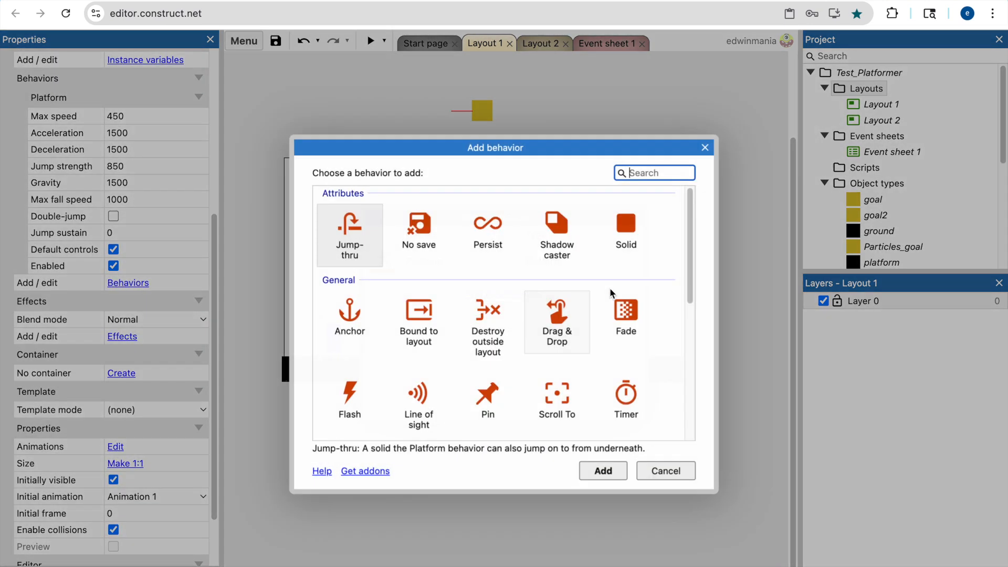
pyautogui.click(419, 342)
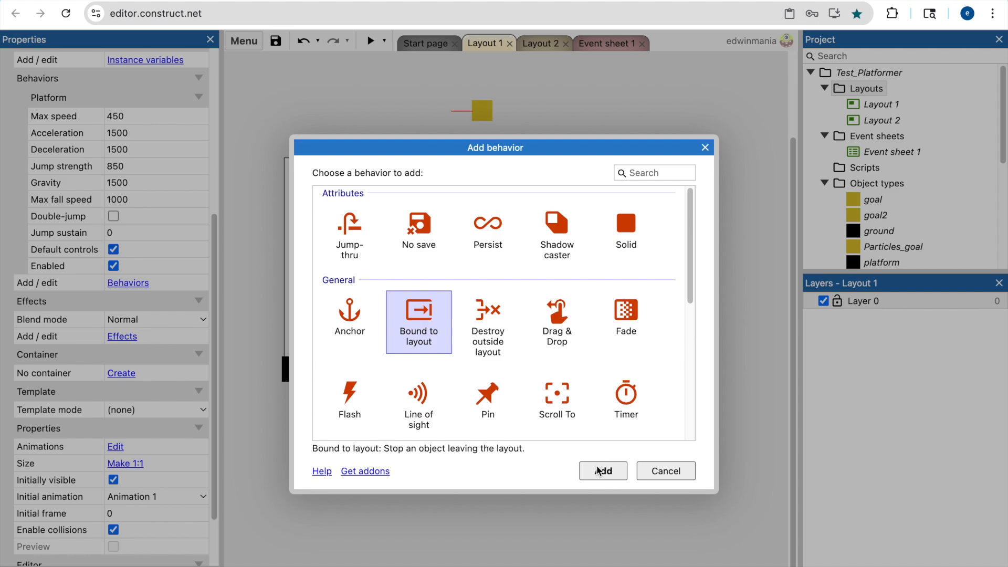
pyautogui.click(602, 471)
pyautogui.click(635, 217)
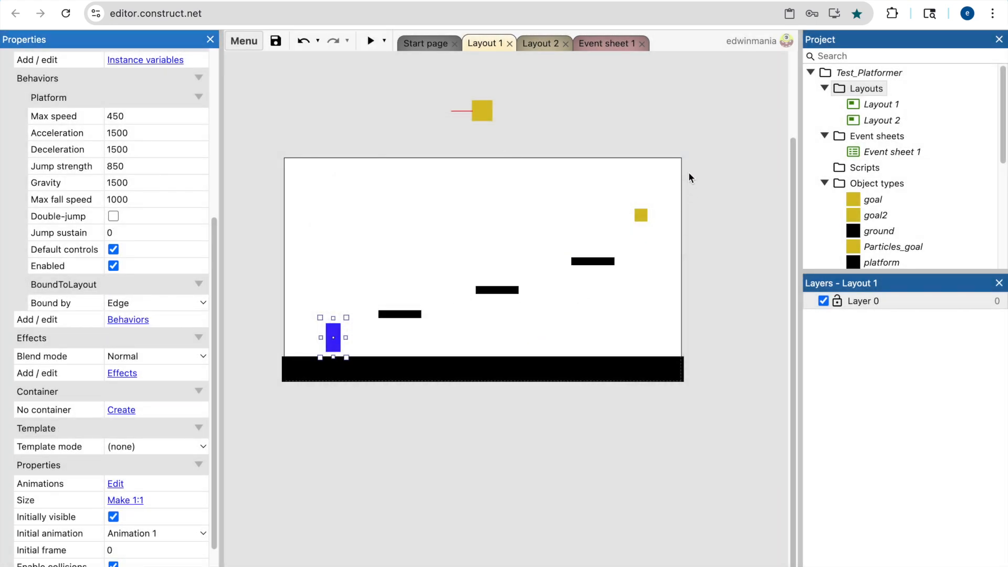
# Preview Layout 1 and run the player against the layout's left and right edges to test the Bound to layout behavior.
pyautogui.click(441, 69)
pyautogui.click(370, 40)
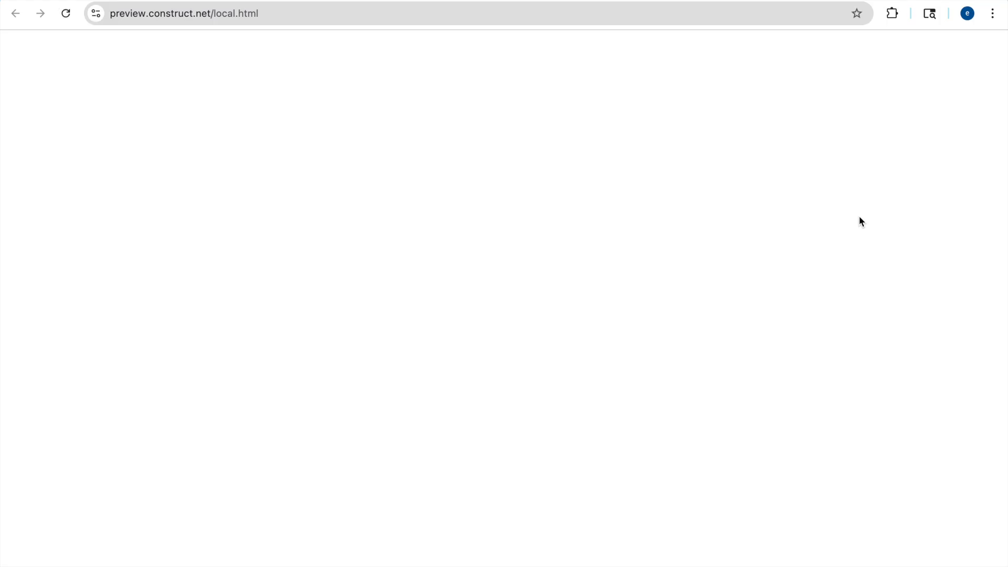
pyautogui.press('Left')
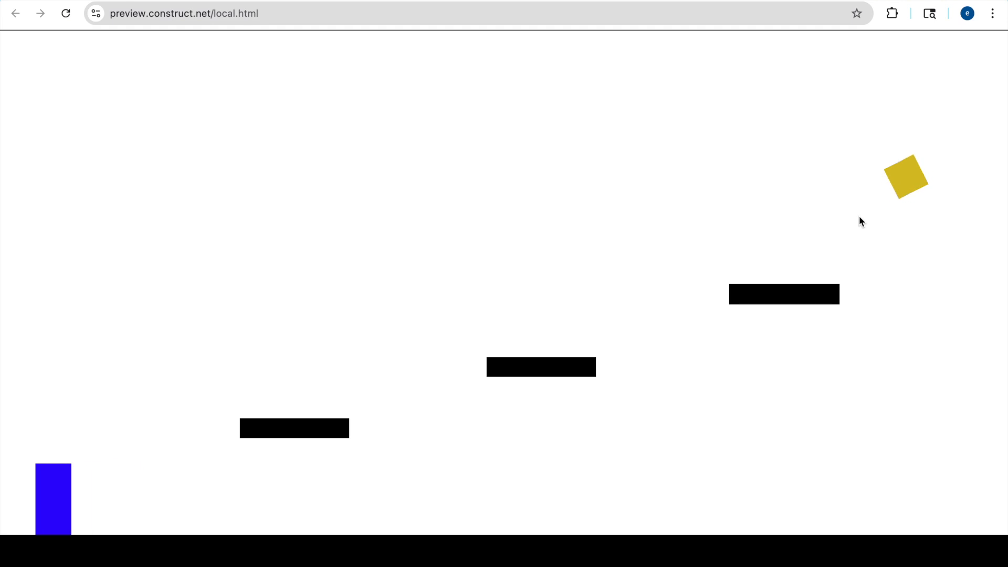
pyautogui.press('Right')
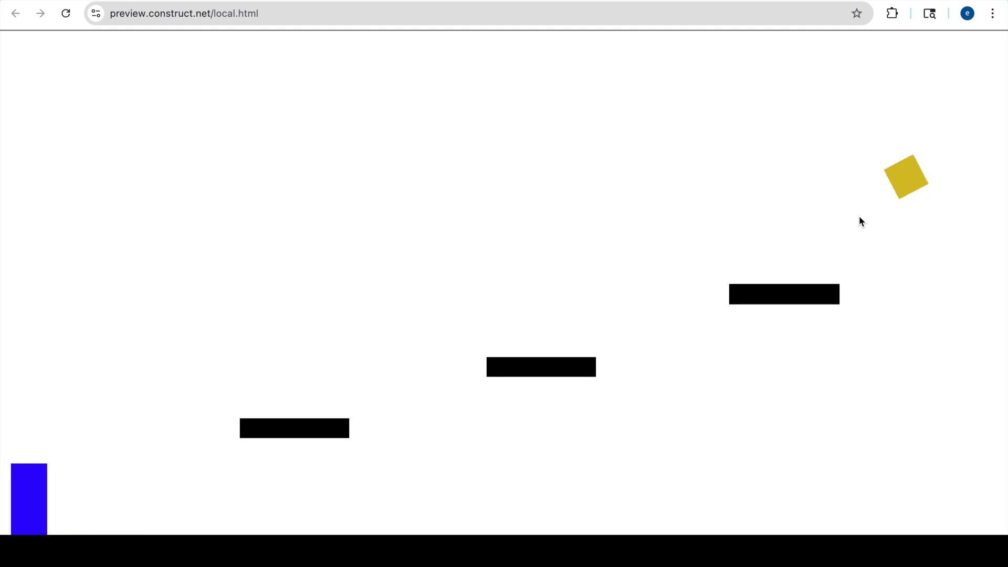
pyautogui.press('Up')
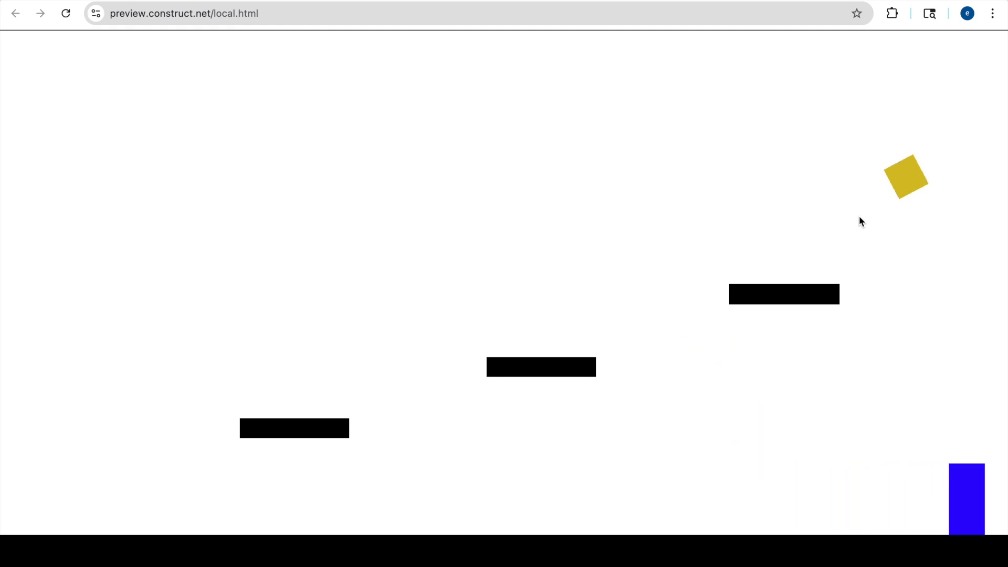
pyautogui.press('Left')
pyautogui.press('Up')
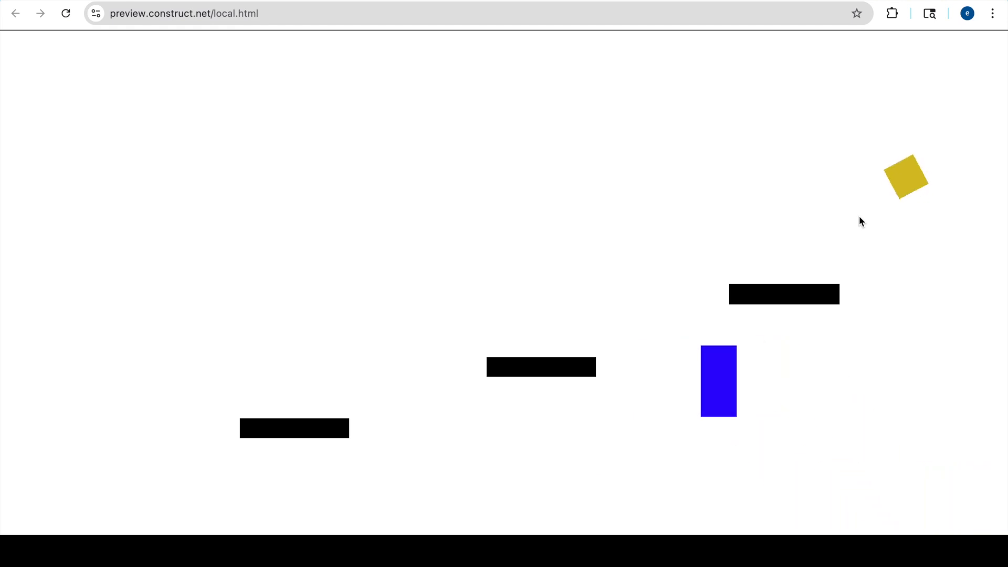
# Jump the player up Layout 1's platforms toward the goal in the preview.
pyautogui.press('Up')
pyautogui.press('Right')
pyautogui.press('Up')
pyautogui.press('Up')
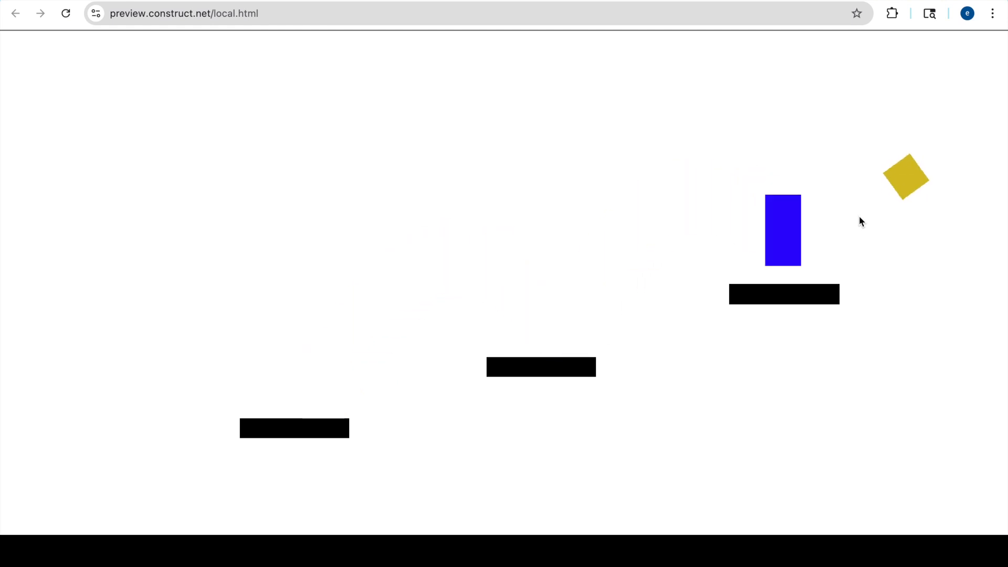
# Bring the player back to Layout 1's lower platforms and climb again to touch the goal and enter Layout 2.
pyautogui.press('Left')
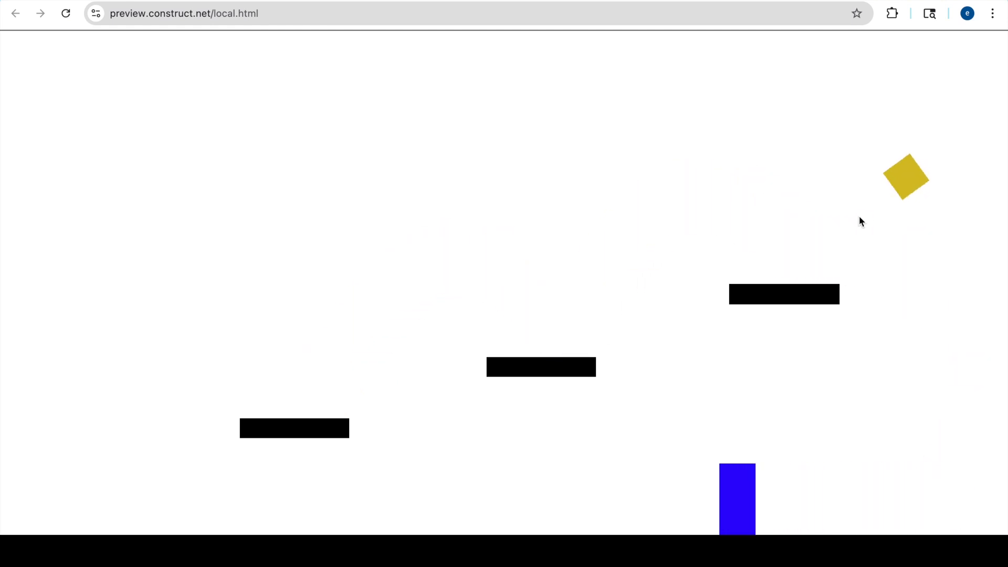
pyautogui.press('Up')
pyautogui.press('Right')
pyautogui.press('Up')
pyautogui.press('Up')
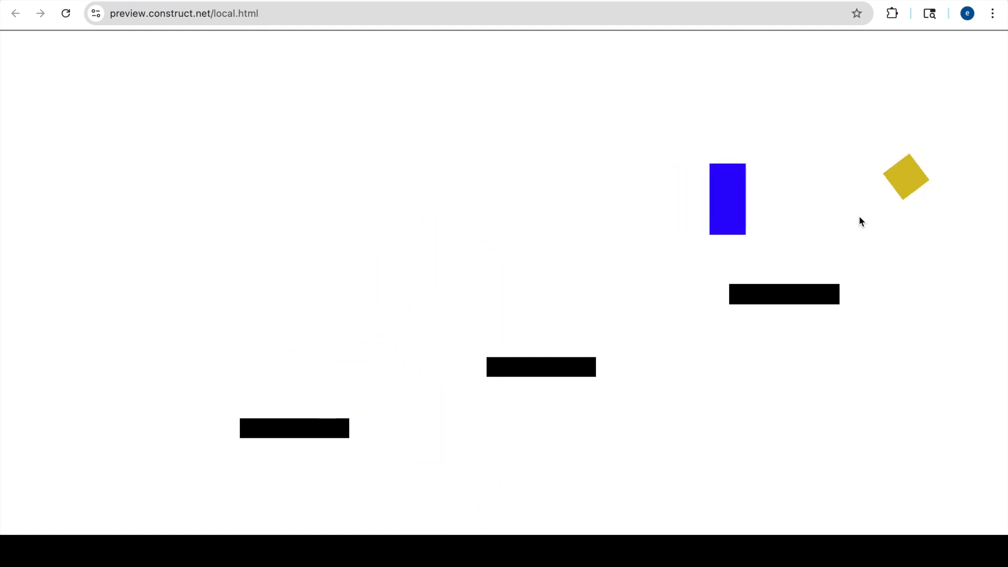
pyautogui.press('Up')
pyautogui.press('Left')
pyautogui.press('Right')
pyautogui.press('Right')
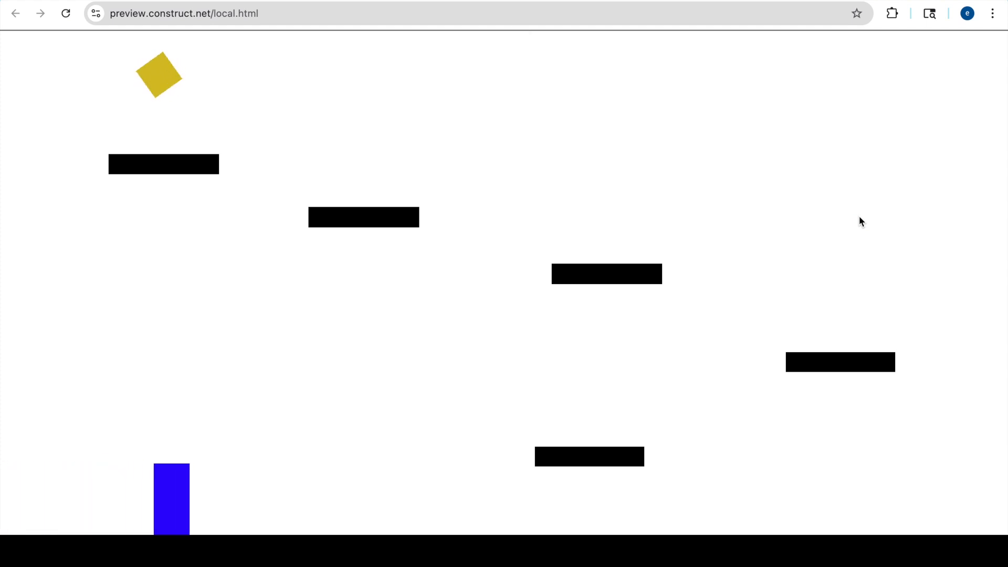
# Test Layout 2 by jumping the player up its platforms toward goal2.
pyautogui.press('Up')
pyautogui.press('Right')
pyautogui.press('Up')
pyautogui.press('Up')
pyautogui.press('Left')
pyautogui.press('Up')
pyautogui.press('Right')
pyautogui.press('Up')
pyautogui.press('Left')
pyautogui.press('Up')
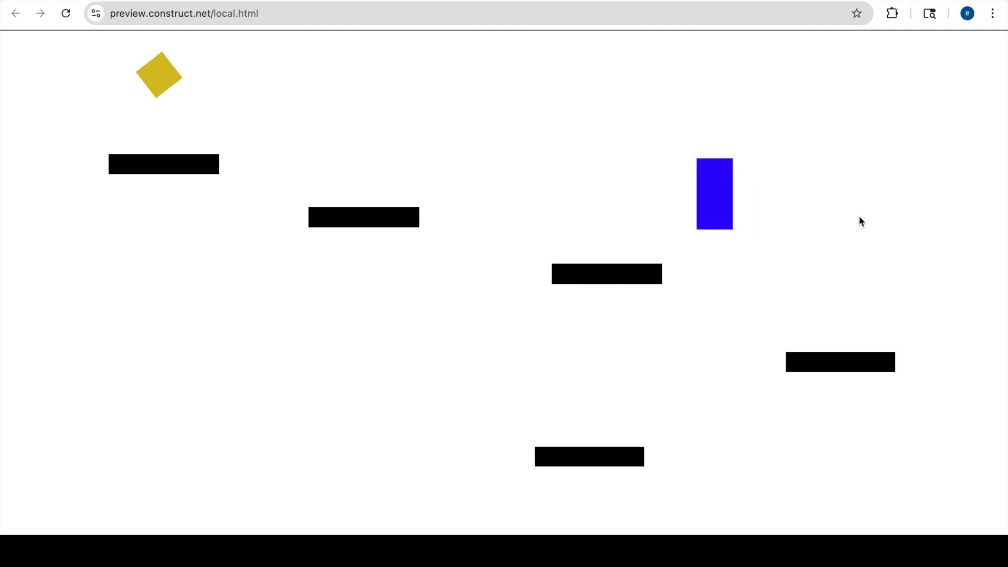
pyautogui.press('Up')
pyautogui.press('Left')
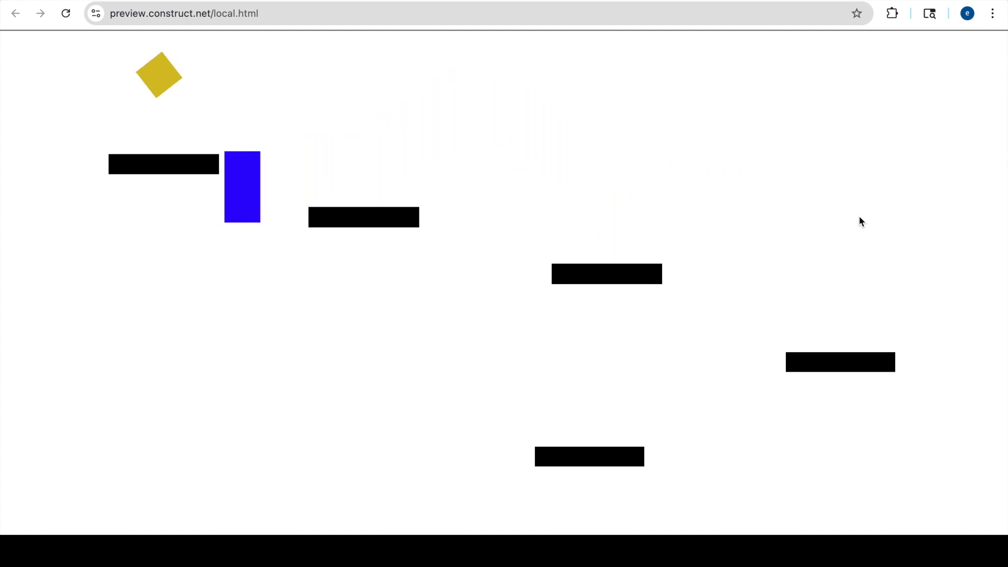
# Retry the climb across Layout 2's platforms from the ground toward goal2.
pyautogui.press('Right')
pyautogui.press('Right')
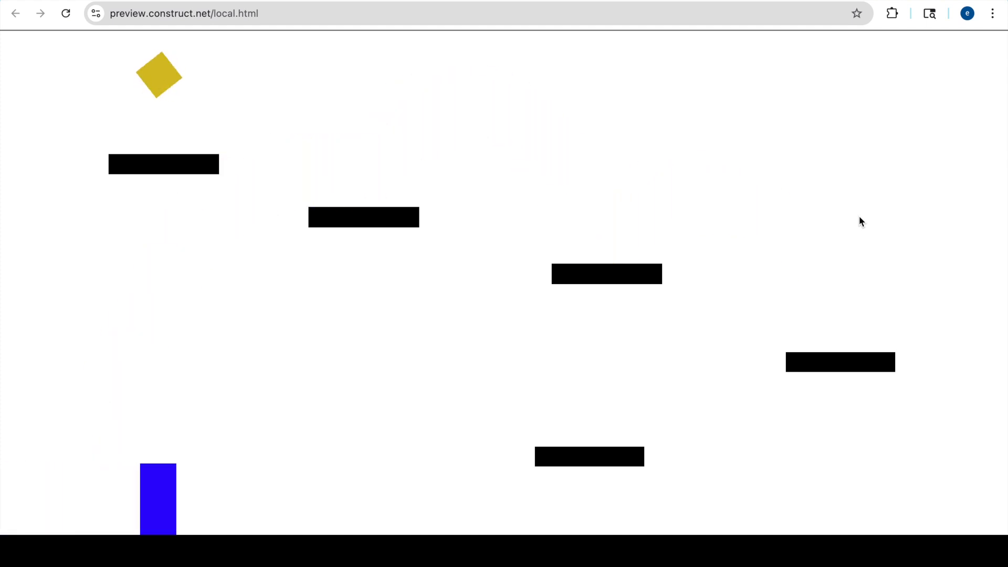
pyautogui.press('Up')
pyautogui.press('Up')
pyautogui.press('Left')
pyautogui.press('Up')
pyautogui.press('Left')
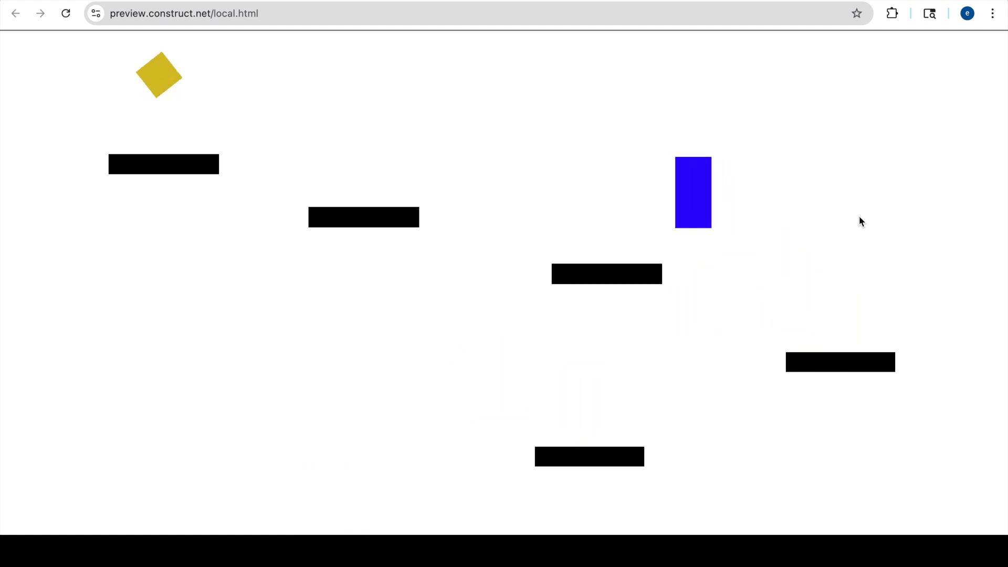
pyautogui.press('Left')
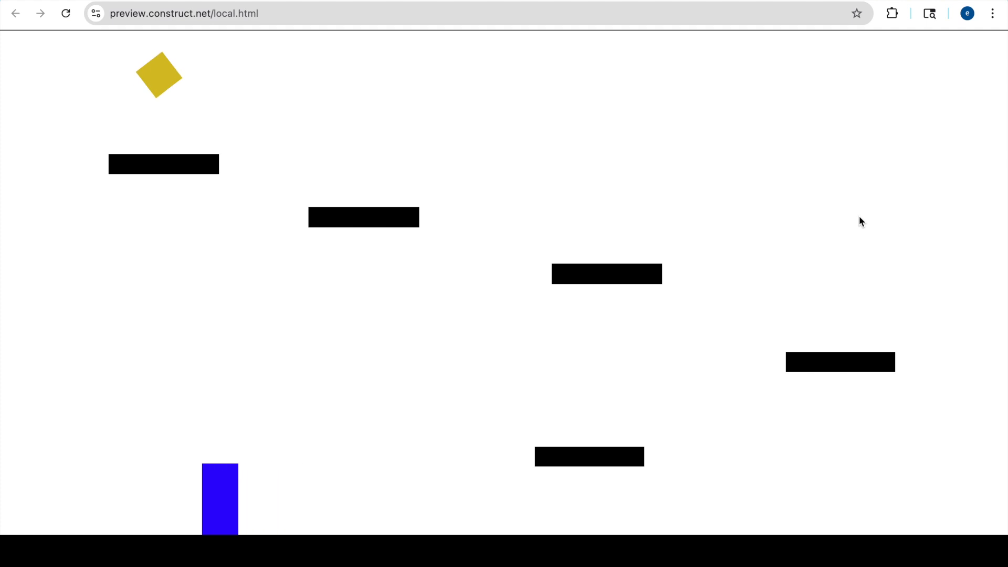
# Test the player's movement between Layout 2's left and right edges, and close the preview.
pyautogui.press('Right')
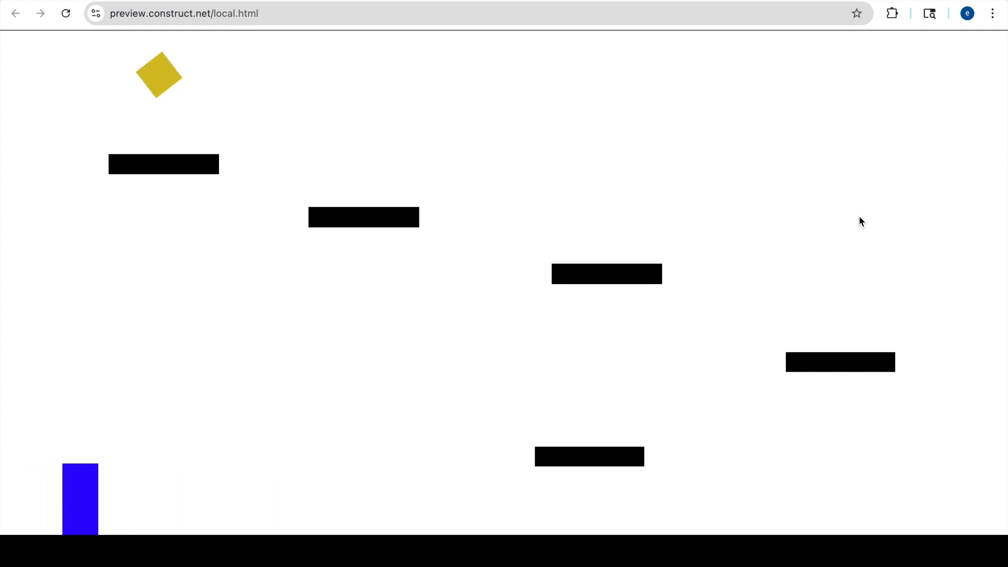
pyautogui.press('Up')
pyautogui.press('Right')
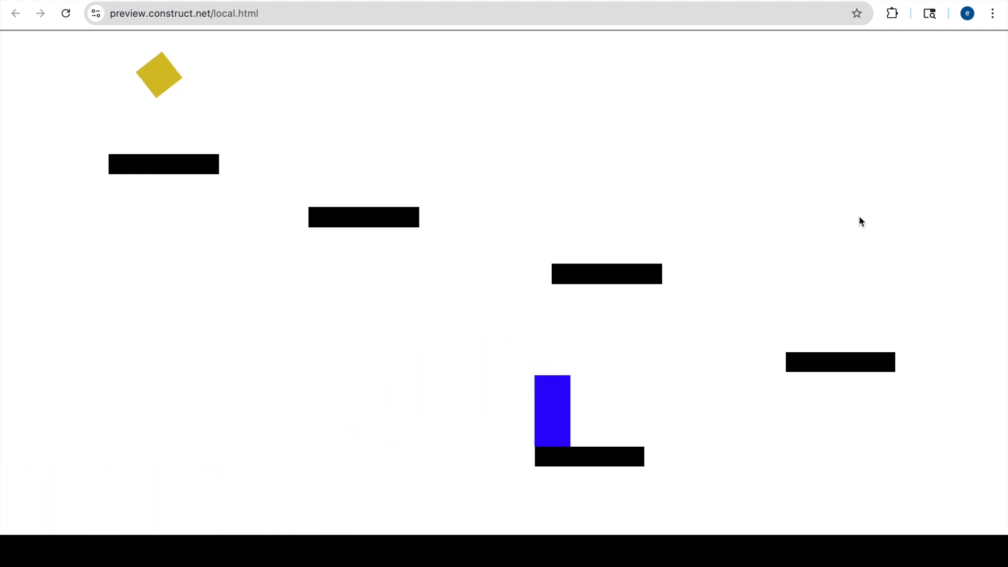
pyautogui.press('Left')
pyautogui.press('Up')
pyautogui.press('Left')
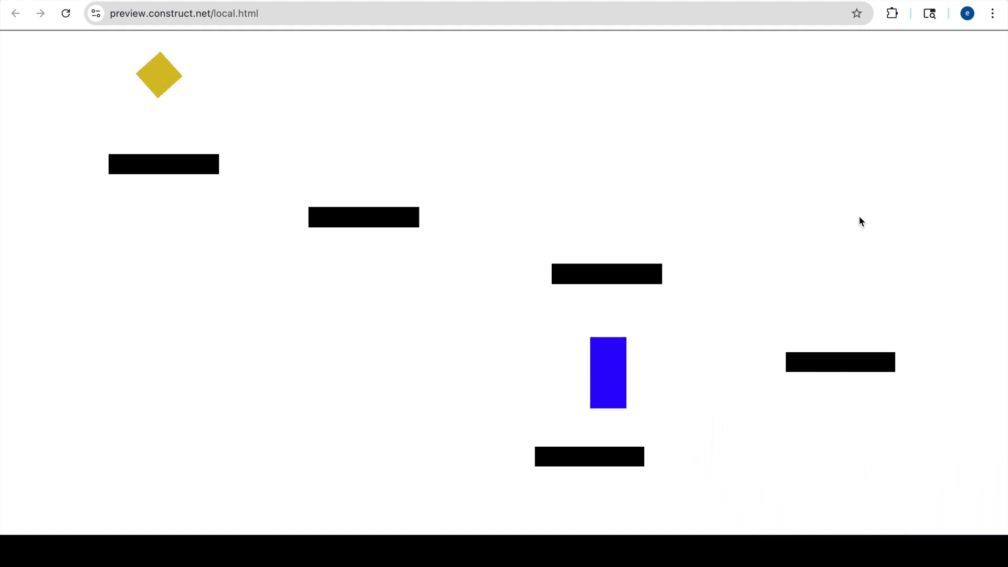
pyautogui.press('super+w')
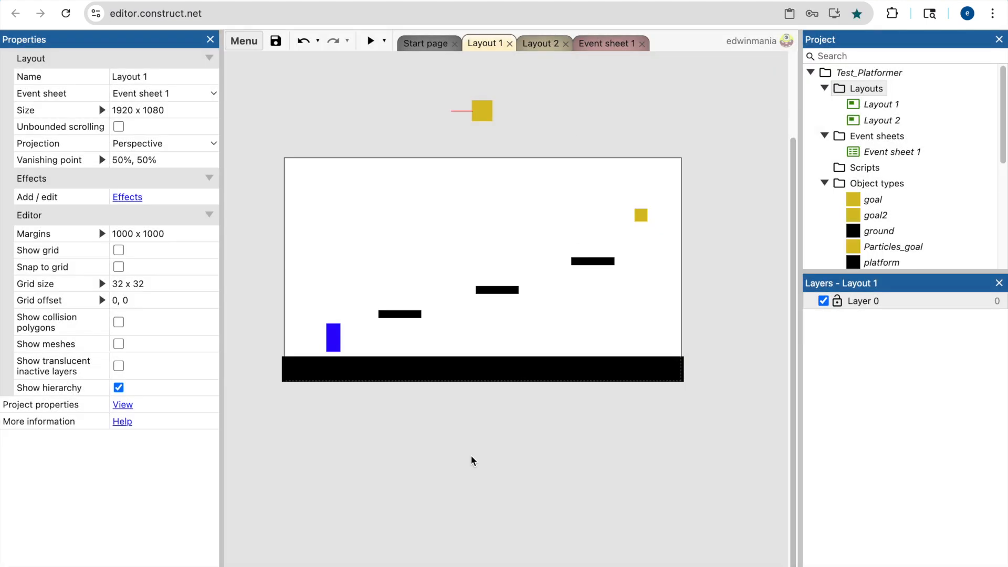
# Examine the Sine behavior among the movement behaviors available for the platform object, without adding it.
pyautogui.click(332, 338)
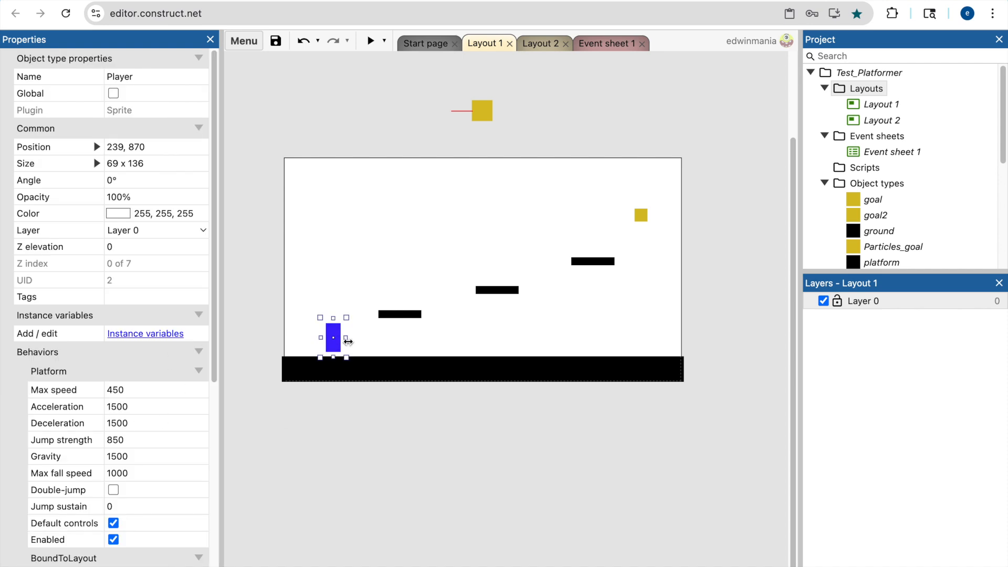
pyautogui.click(408, 338)
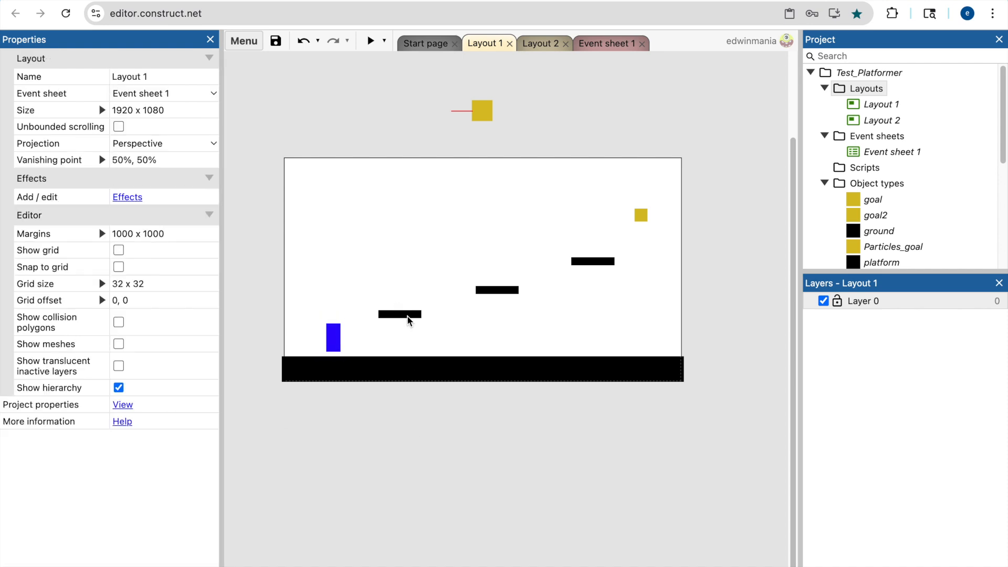
pyautogui.click(409, 317)
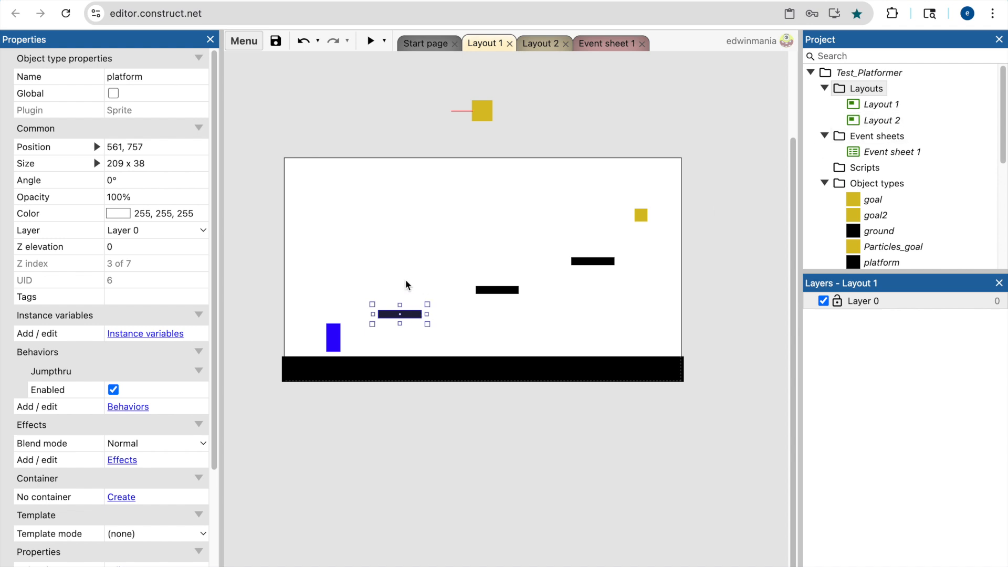
pyautogui.click(139, 407)
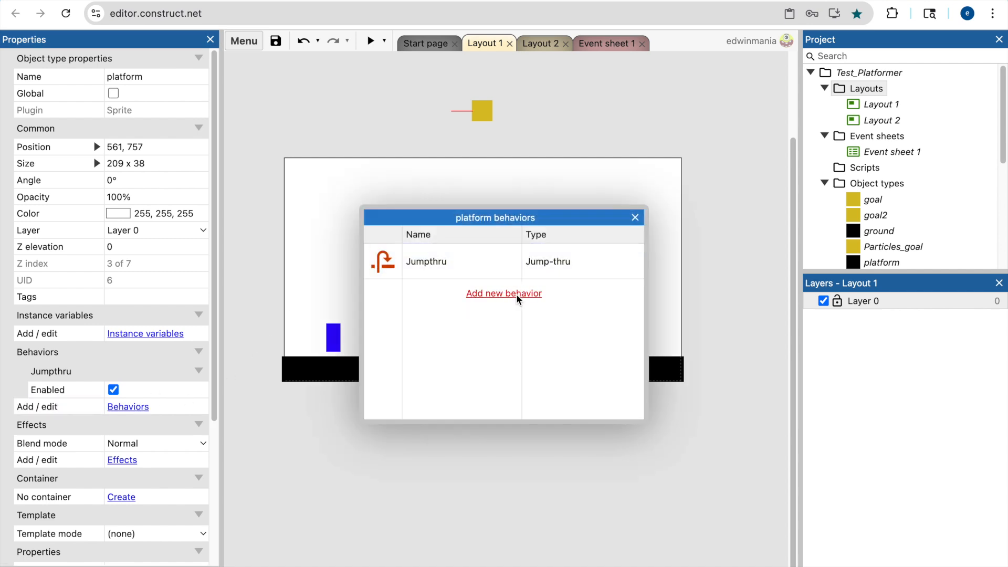
pyautogui.click(517, 296)
pyautogui.scroll(-5, 576, 326)
pyautogui.scroll(-3, 620, 342)
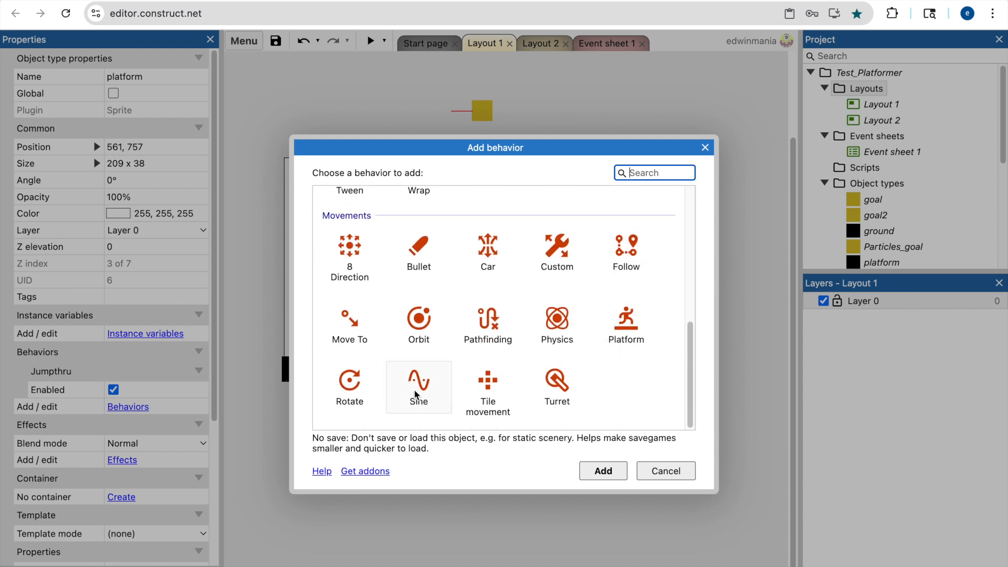
pyautogui.click(414, 395)
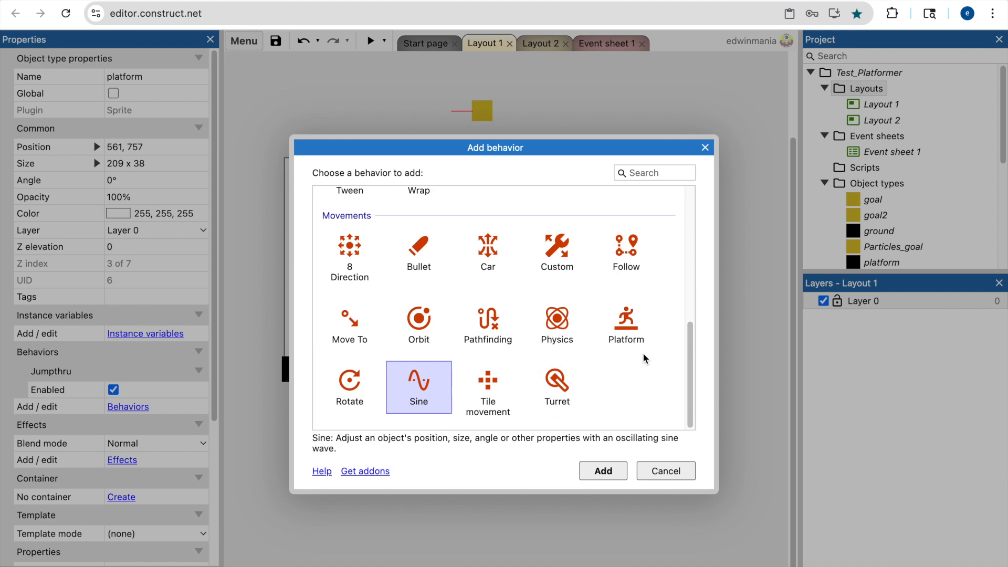
pyautogui.click(669, 471)
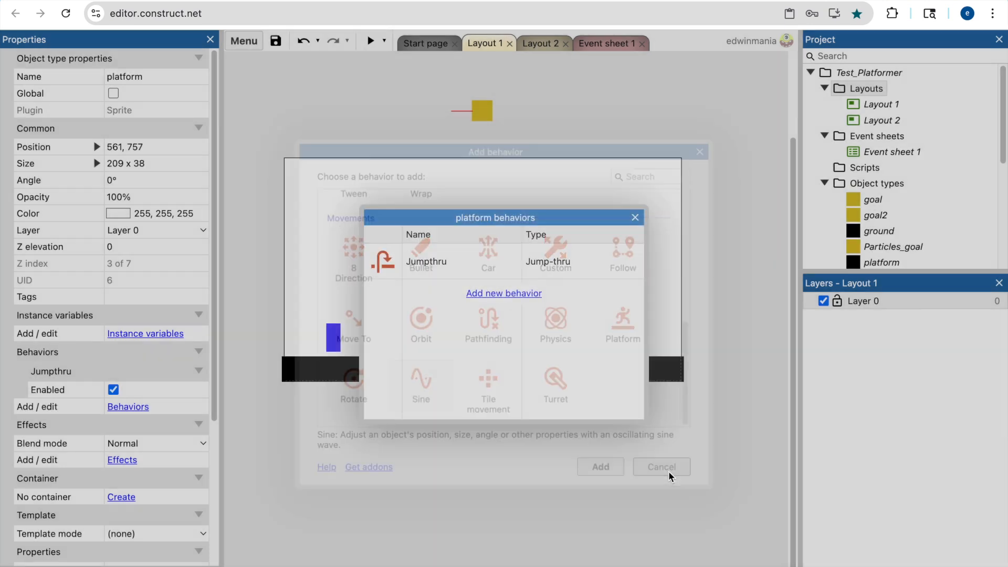
pyautogui.click(632, 220)
pyautogui.click(711, 202)
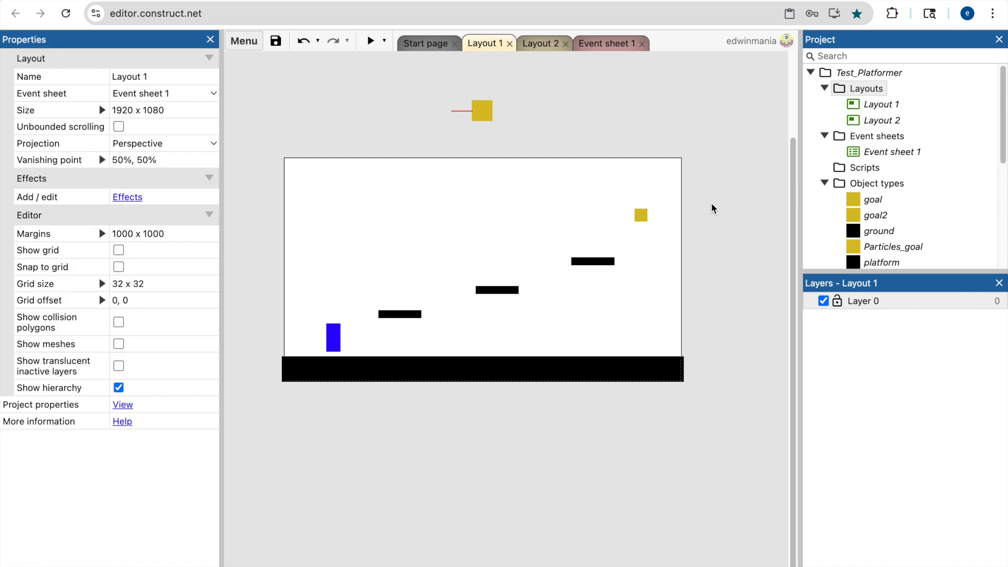